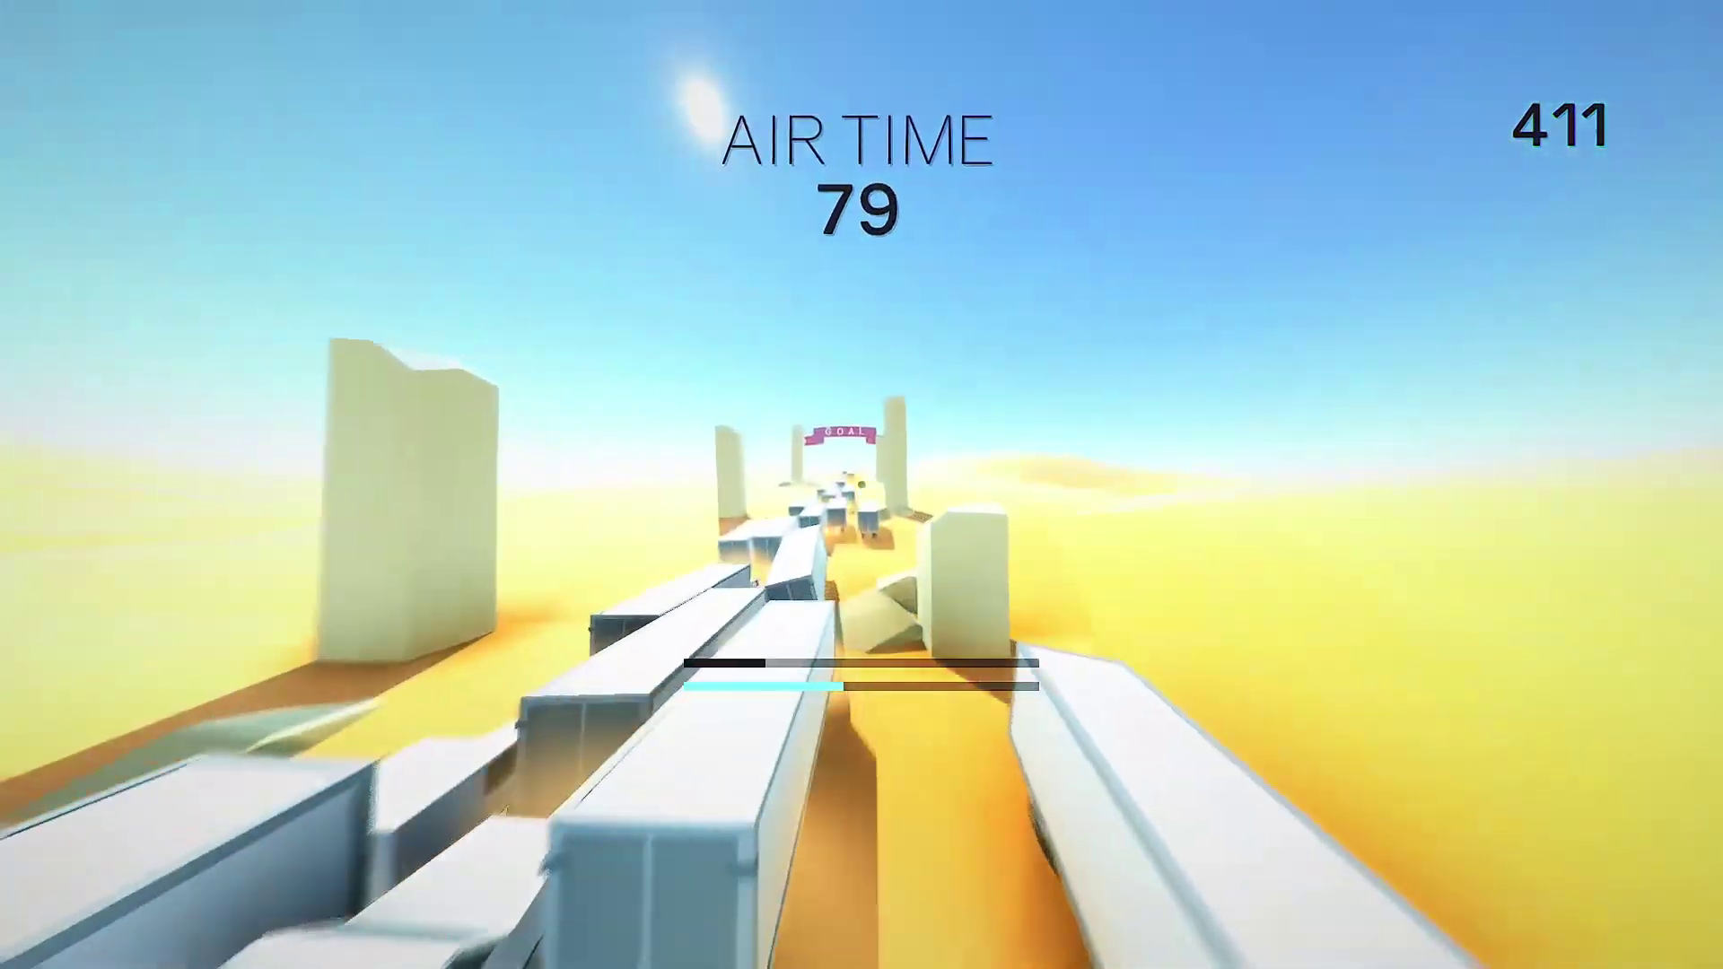
pyautogui.press('space')
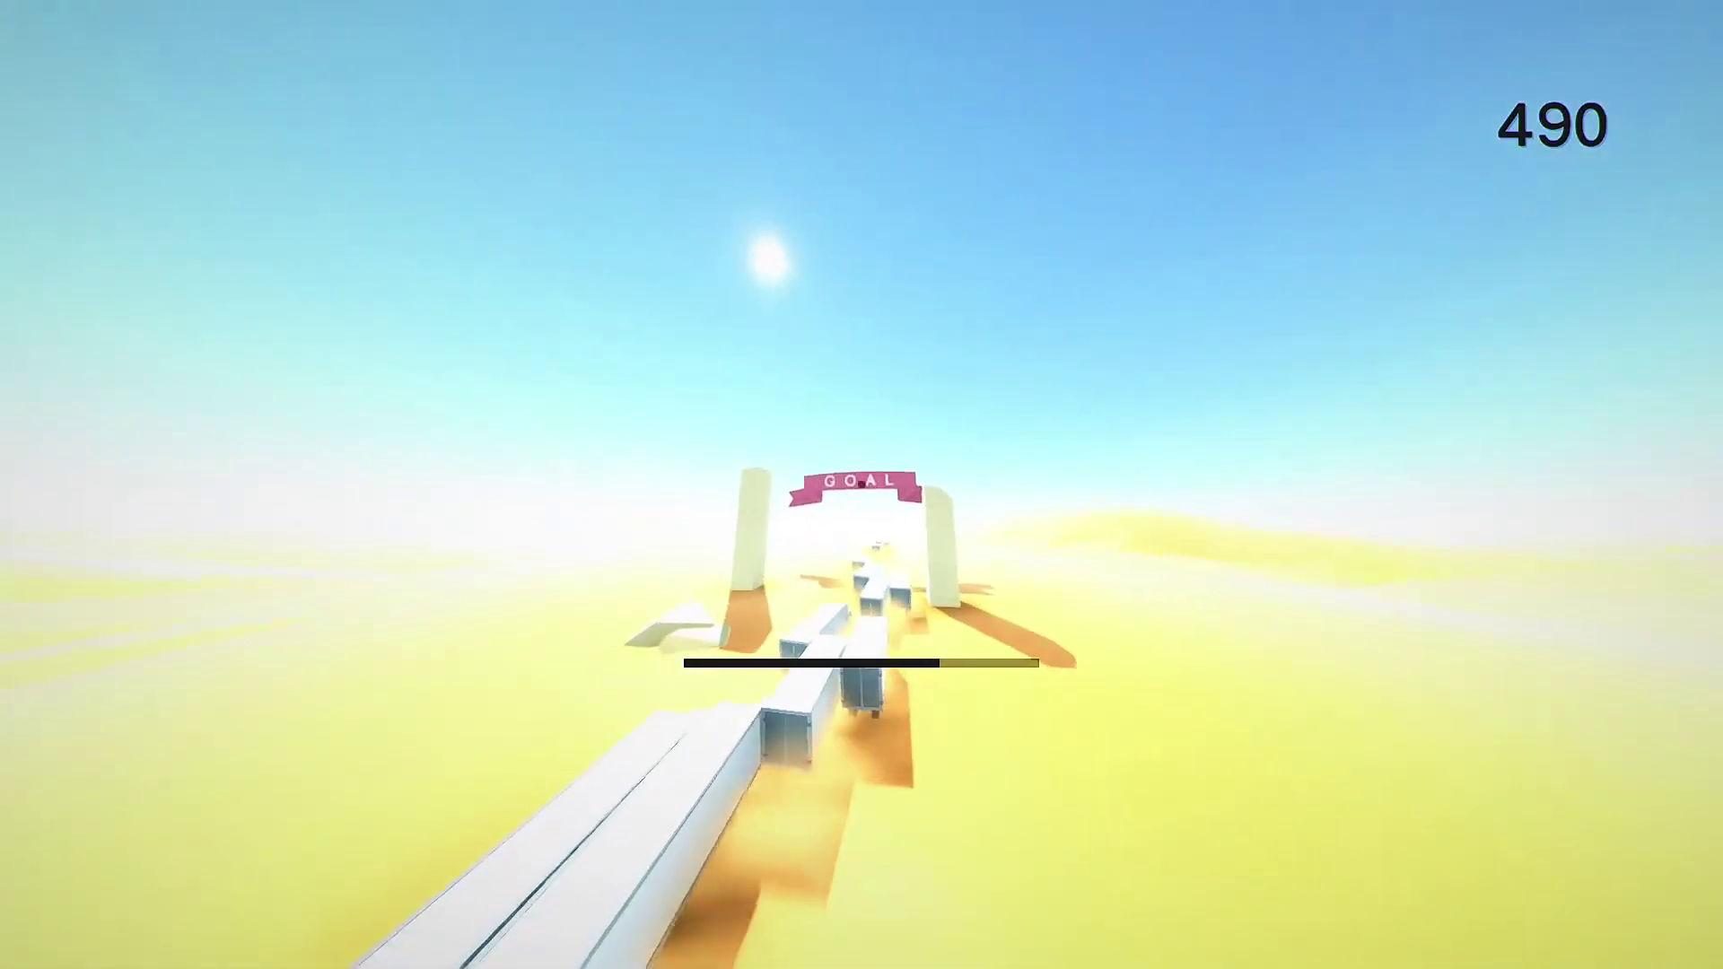
pyautogui.press('shift')
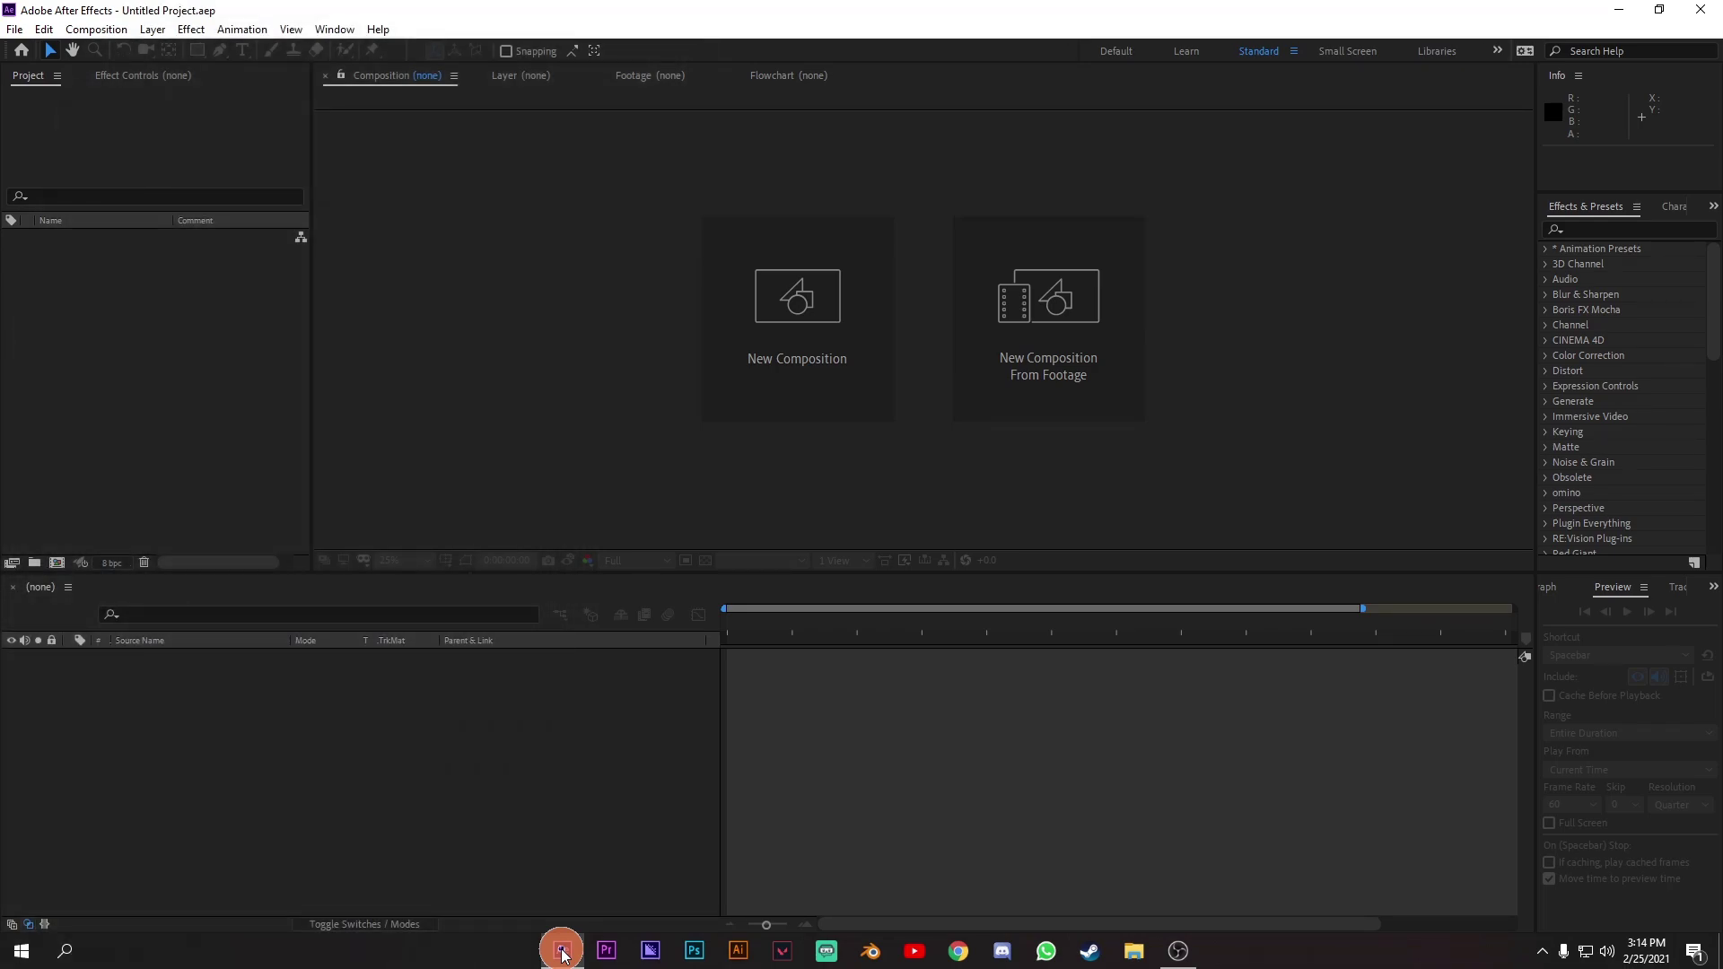
# Create a composition named animation 2 at 1920 x 1080 px, 60 frames per second and 10 seconds long.
pyautogui.click(862, 245)
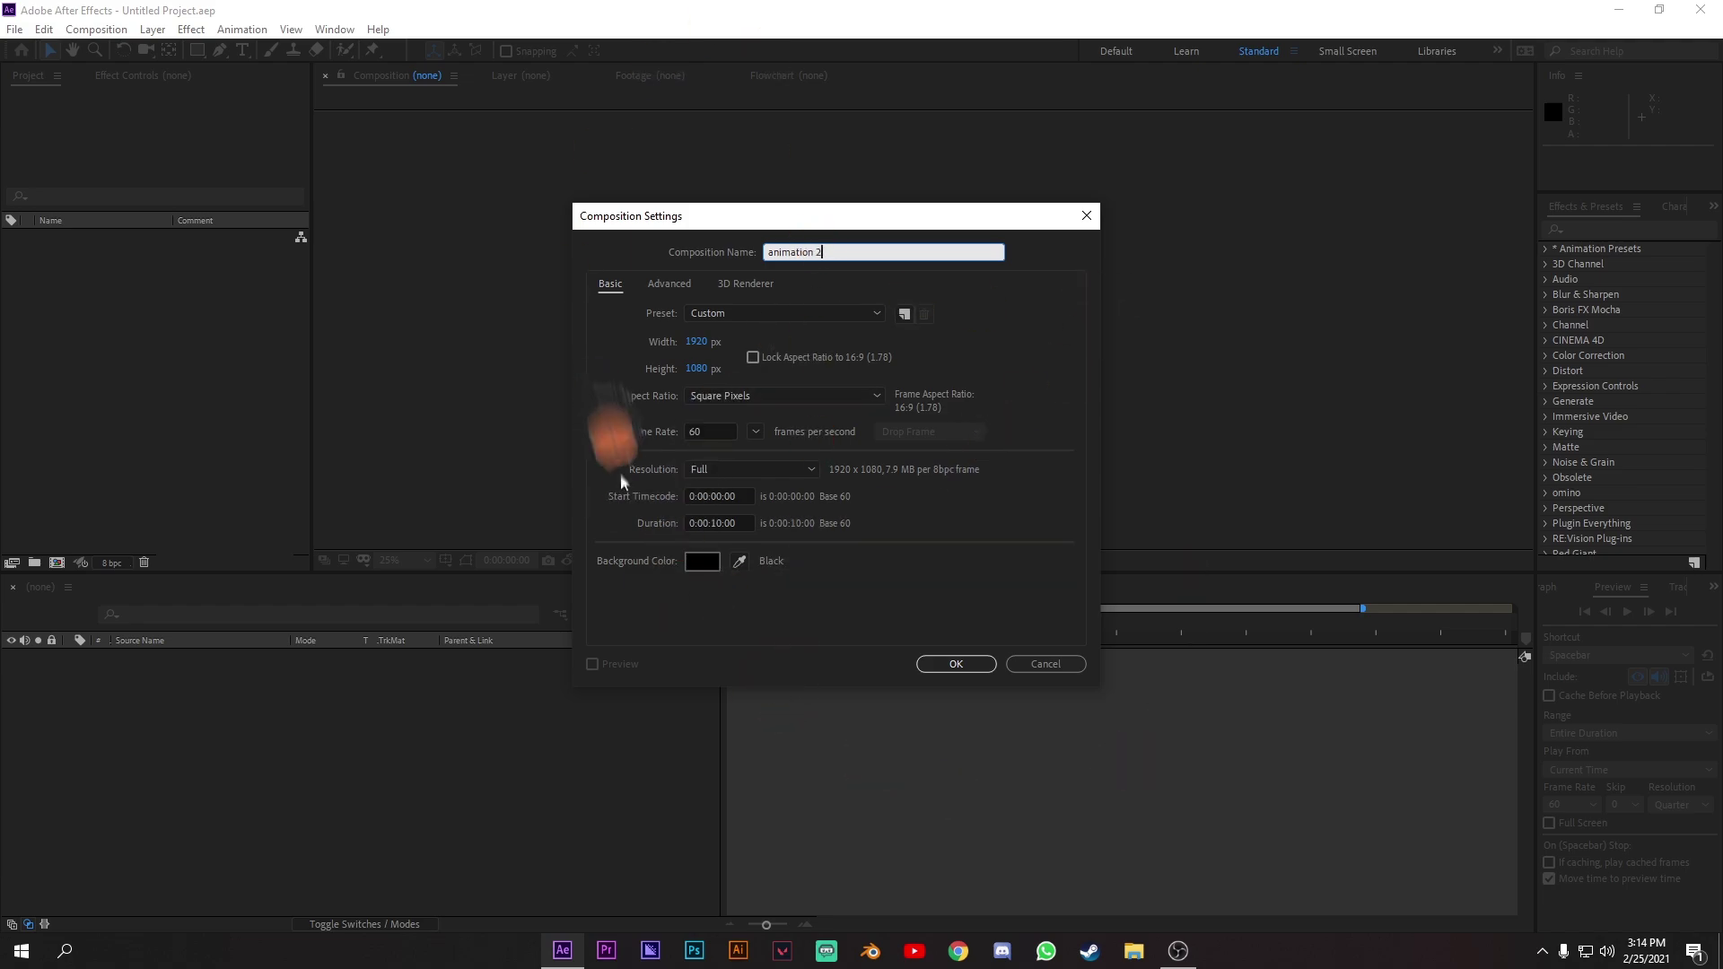
pyautogui.click(941, 665)
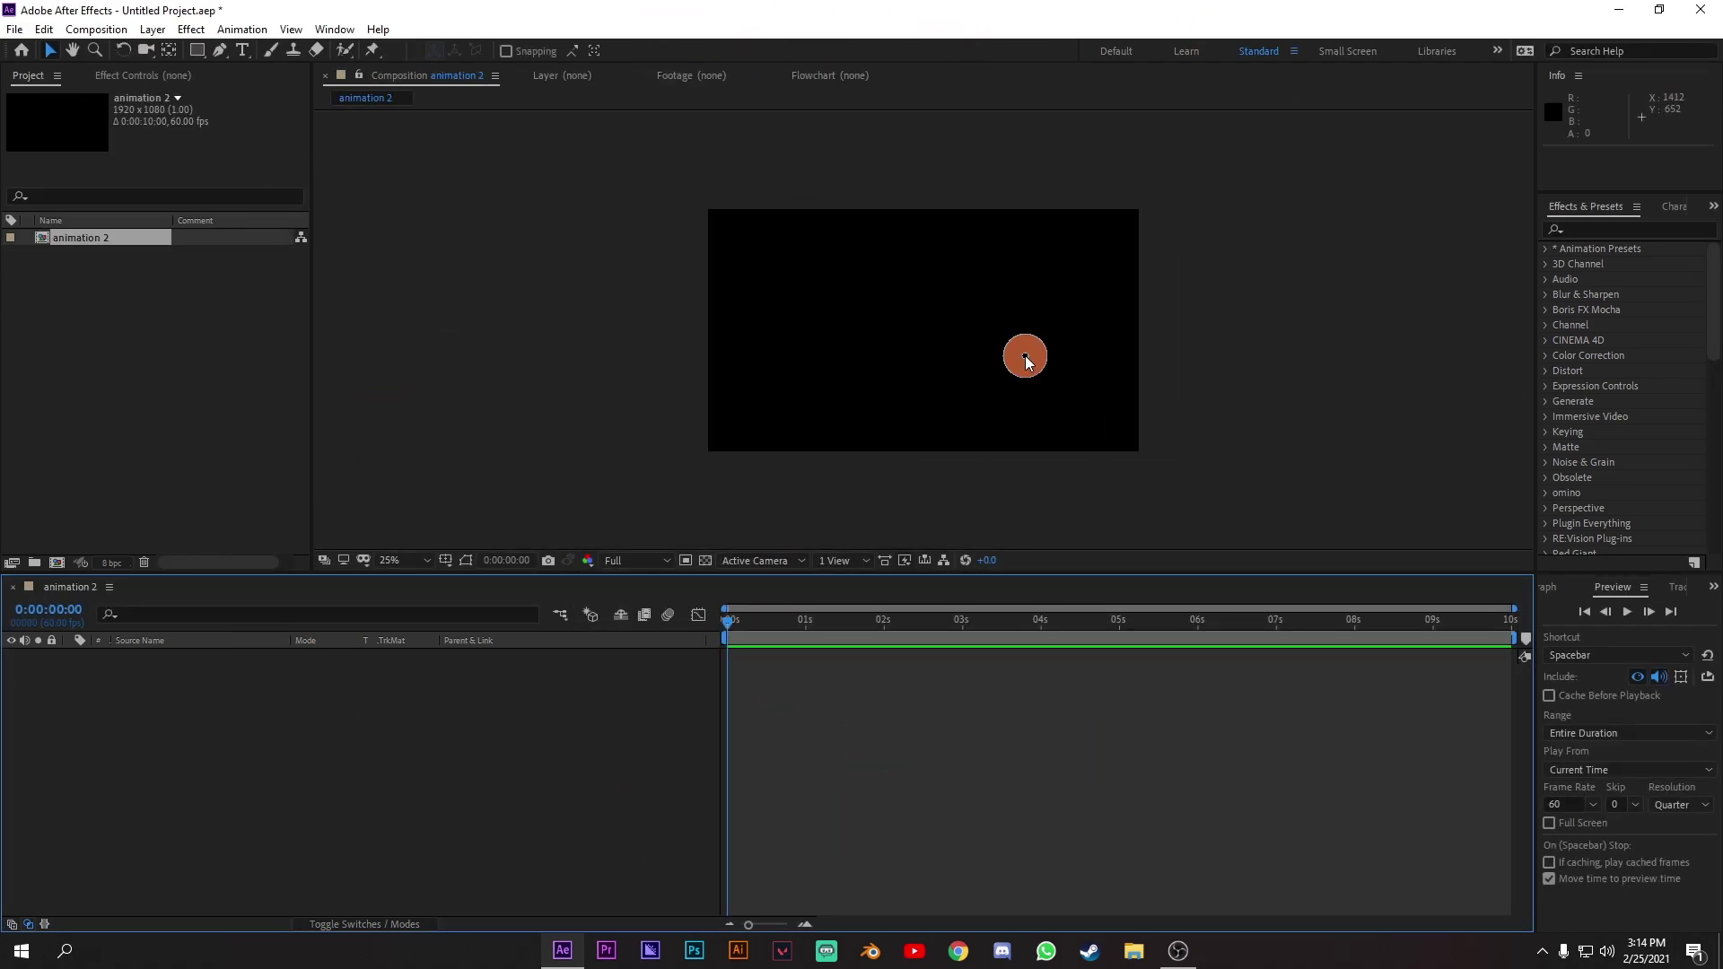
pyautogui.rightClick(583, 715)
pyautogui.moveTo(628, 719)
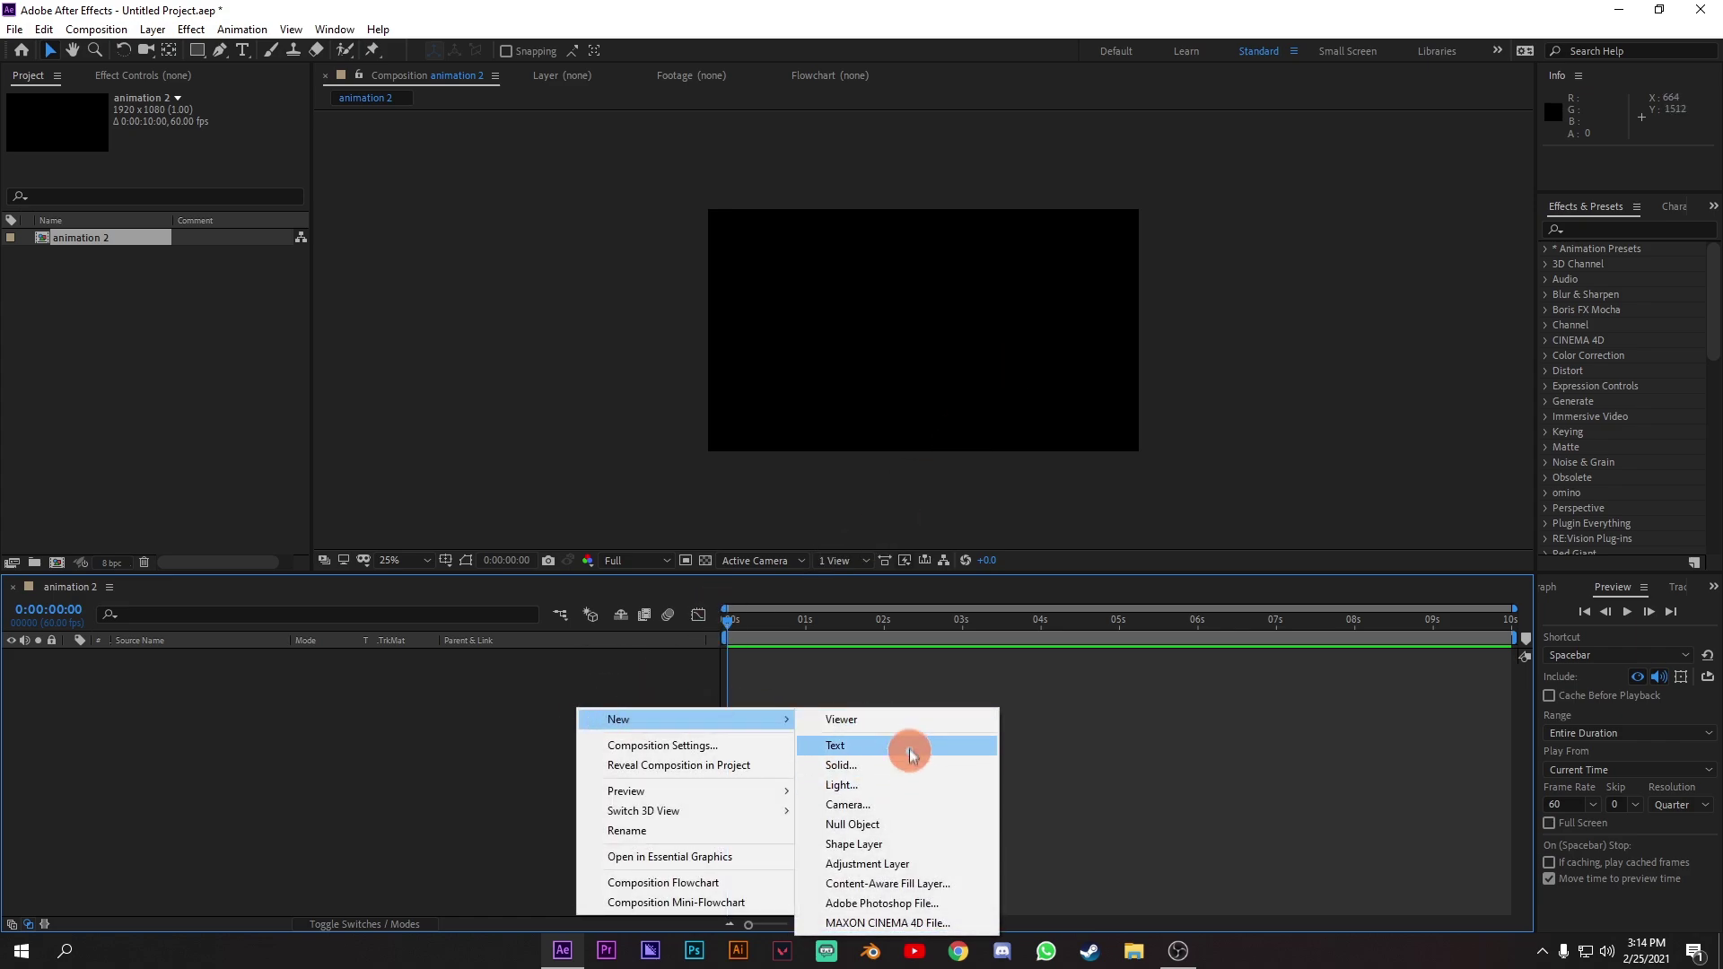
pyautogui.click(911, 756)
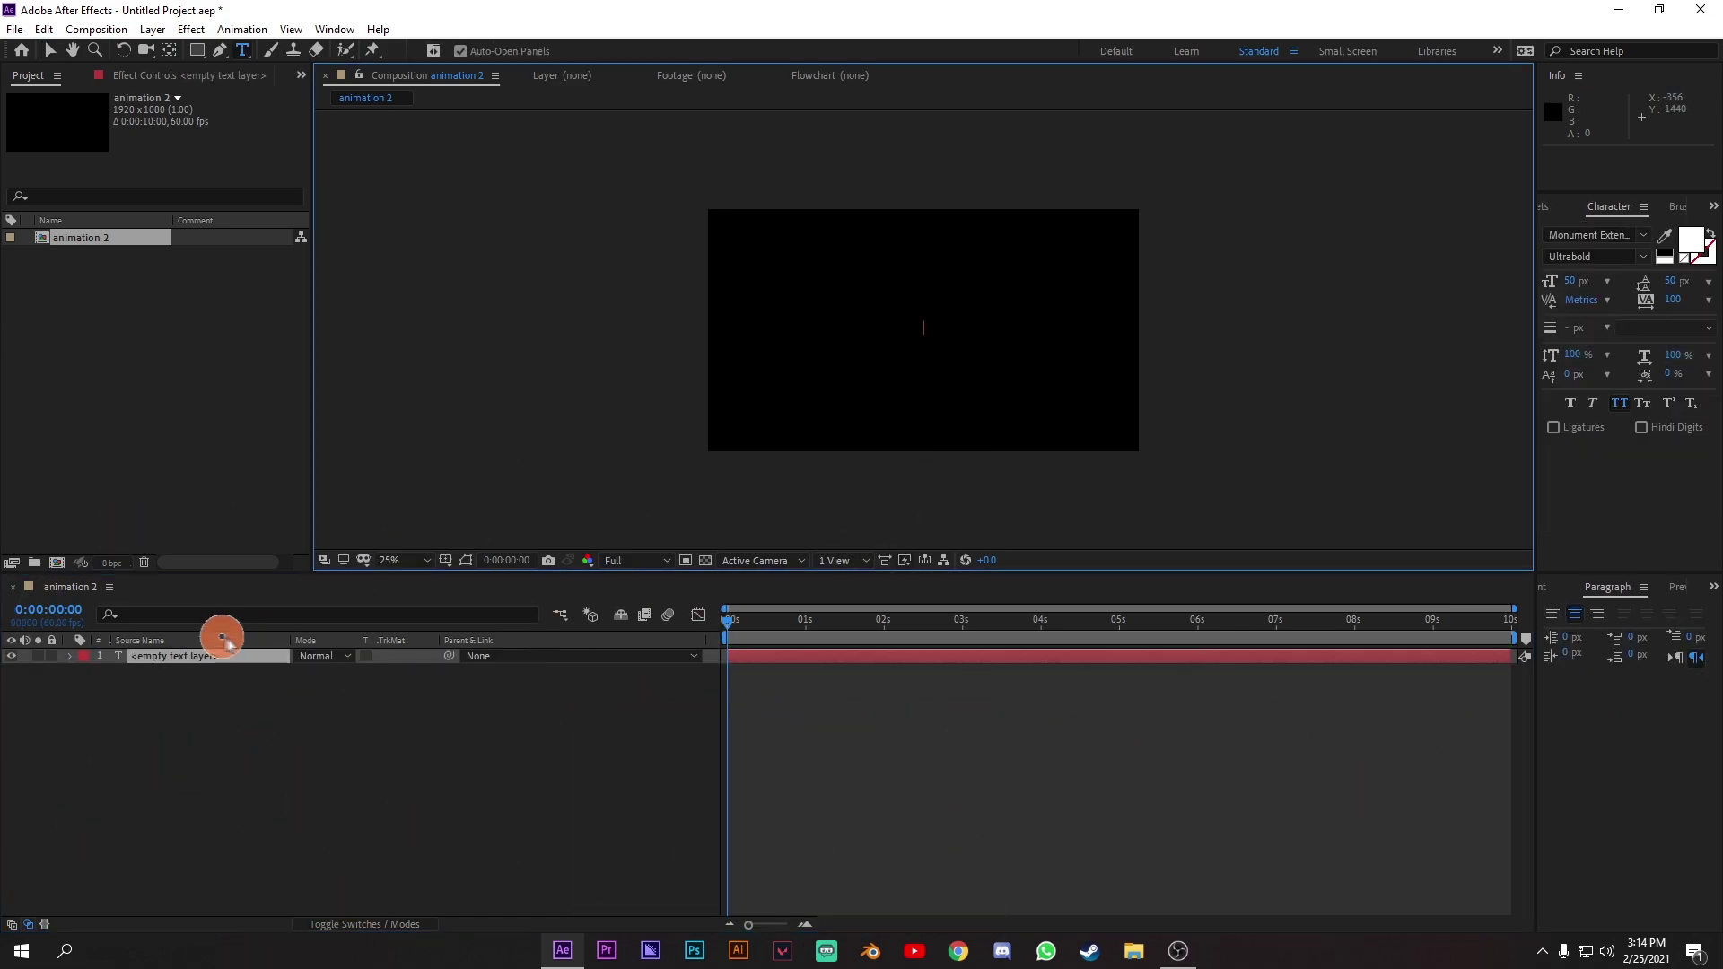
pyautogui.click(223, 648)
pyautogui.press('Delete')
pyautogui.rightClick(258, 736)
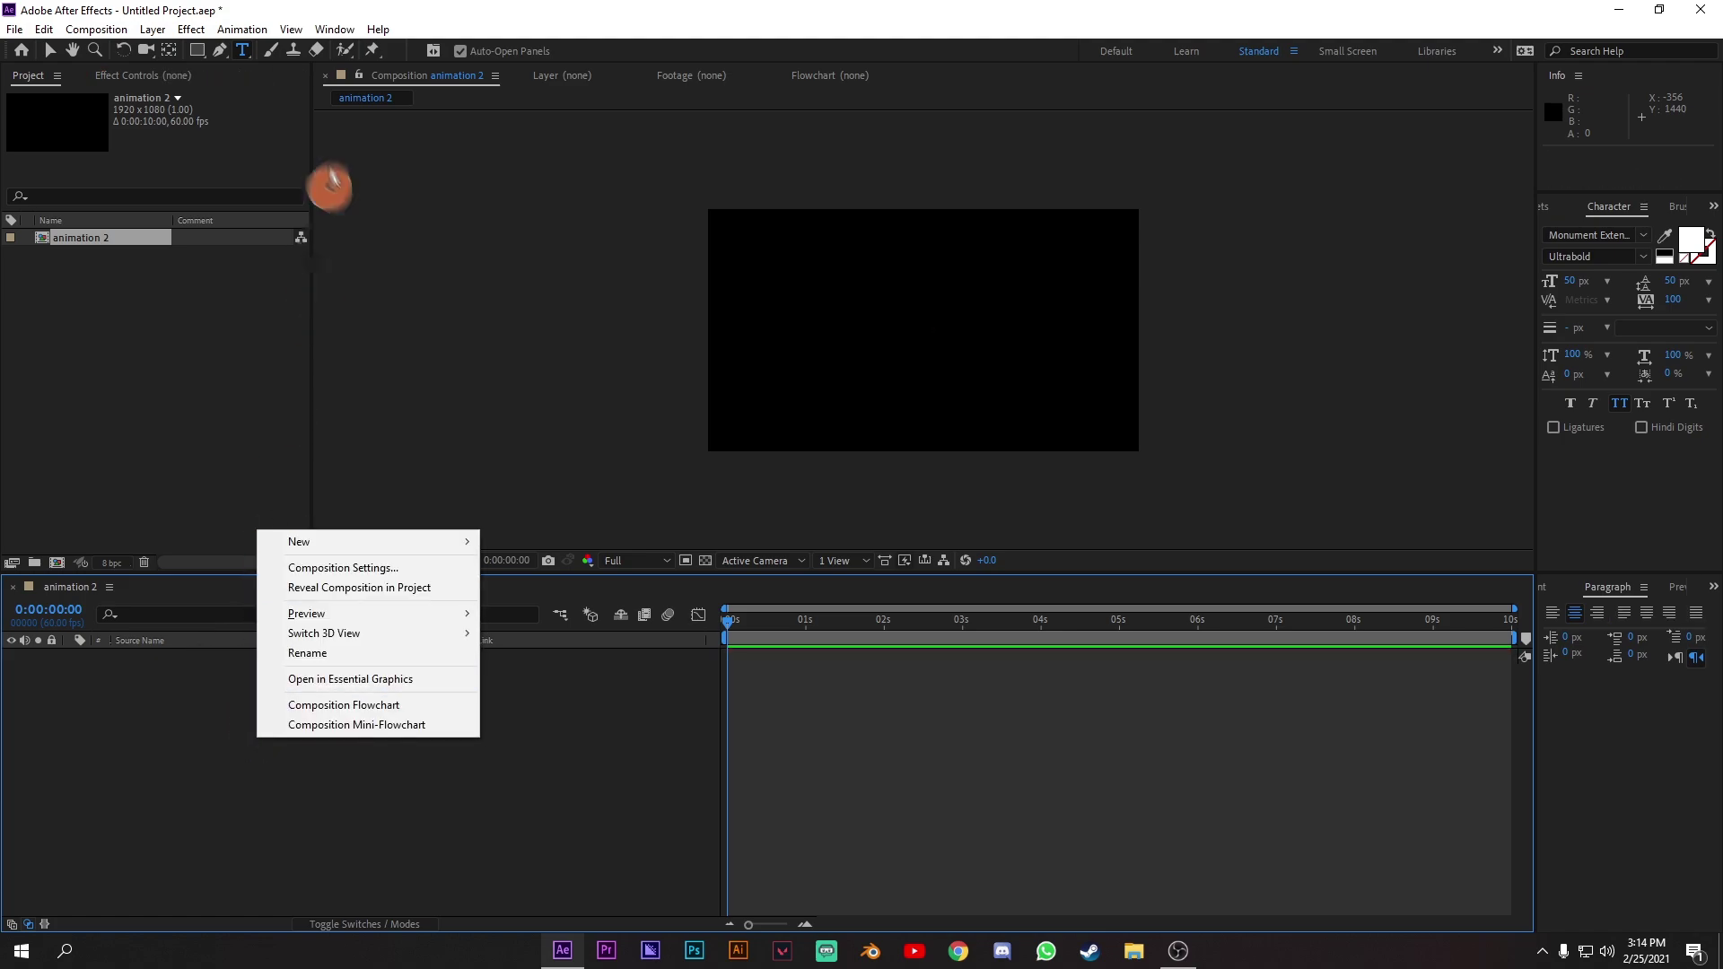
# Add a new text layer to the animation 2 composition.
pyautogui.click(167, 34)
pyautogui.click(152, 30)
pyautogui.click(153, 30)
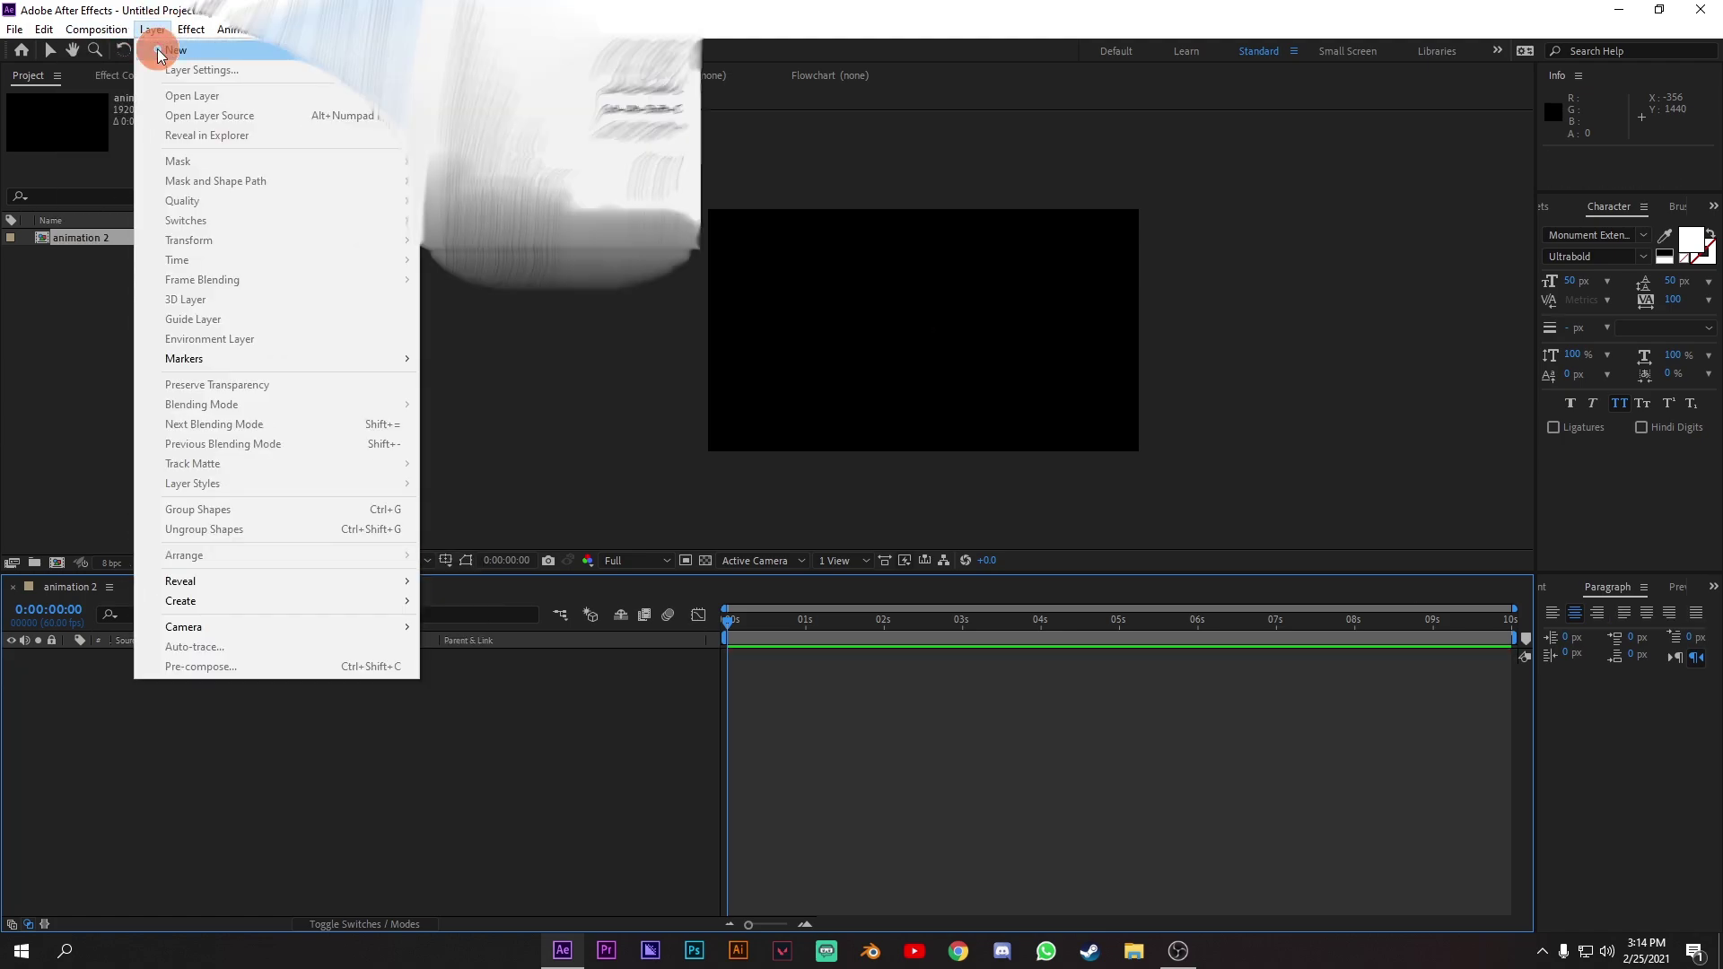
pyautogui.moveTo(176, 49)
pyautogui.click(550, 51)
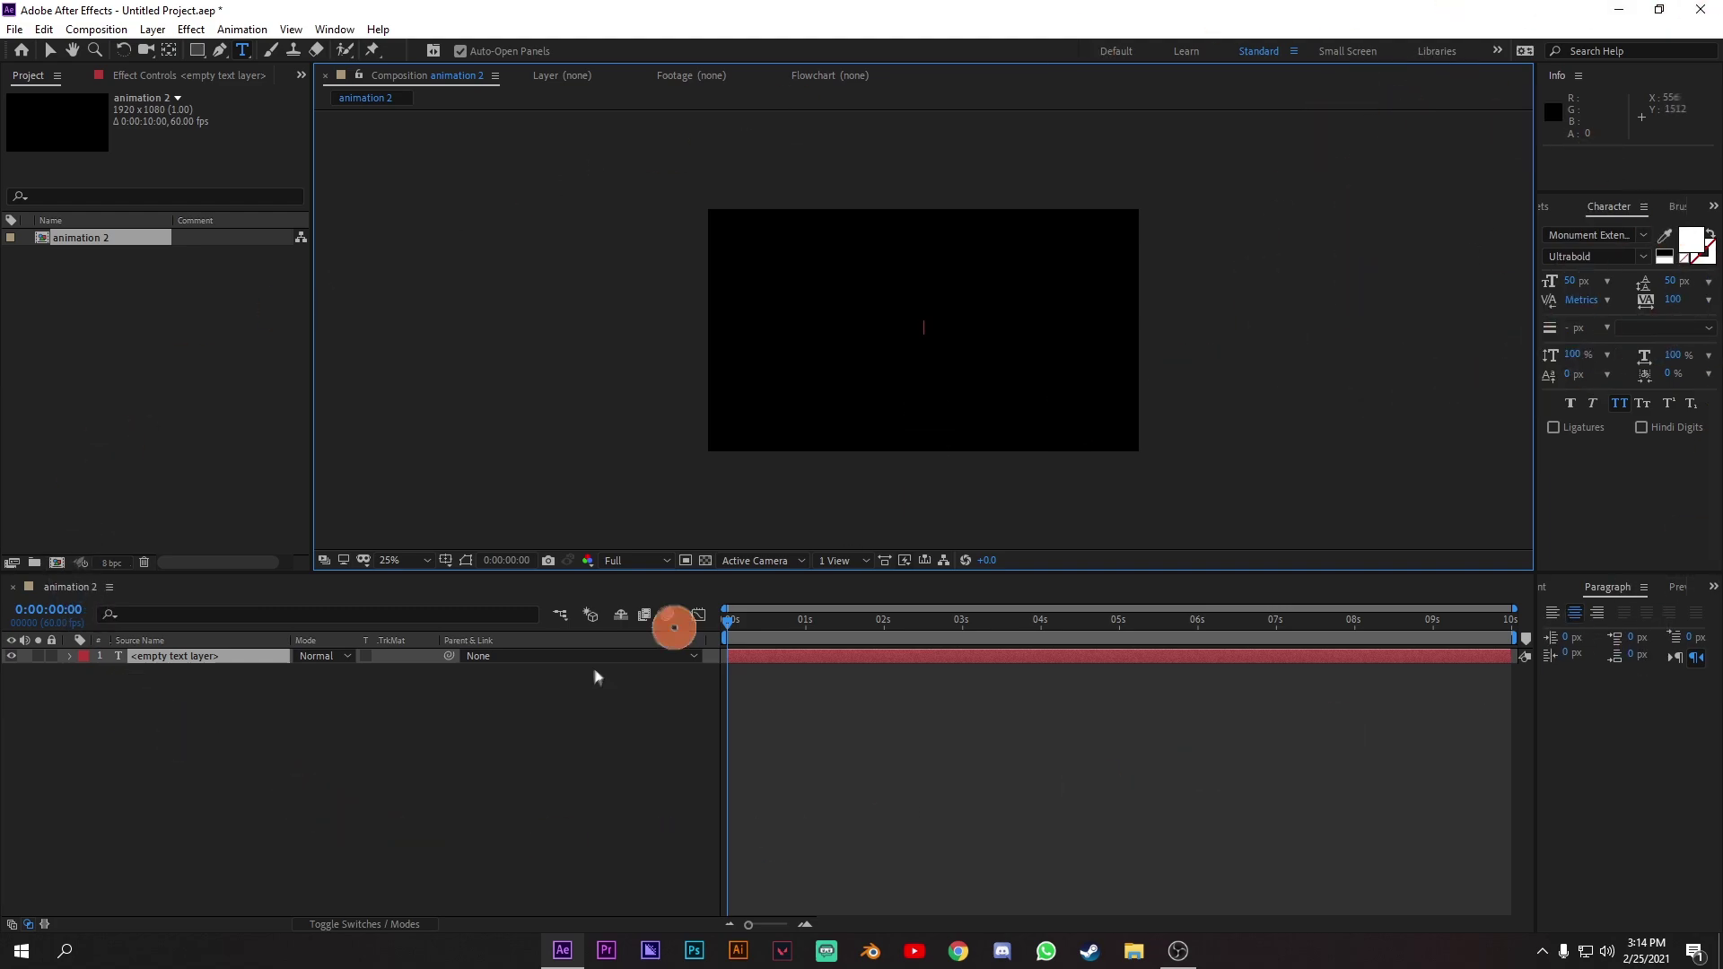
# Set the font of the empty text layer to Ninja Garden.
pyautogui.click(209, 661)
pyautogui.click(1597, 234)
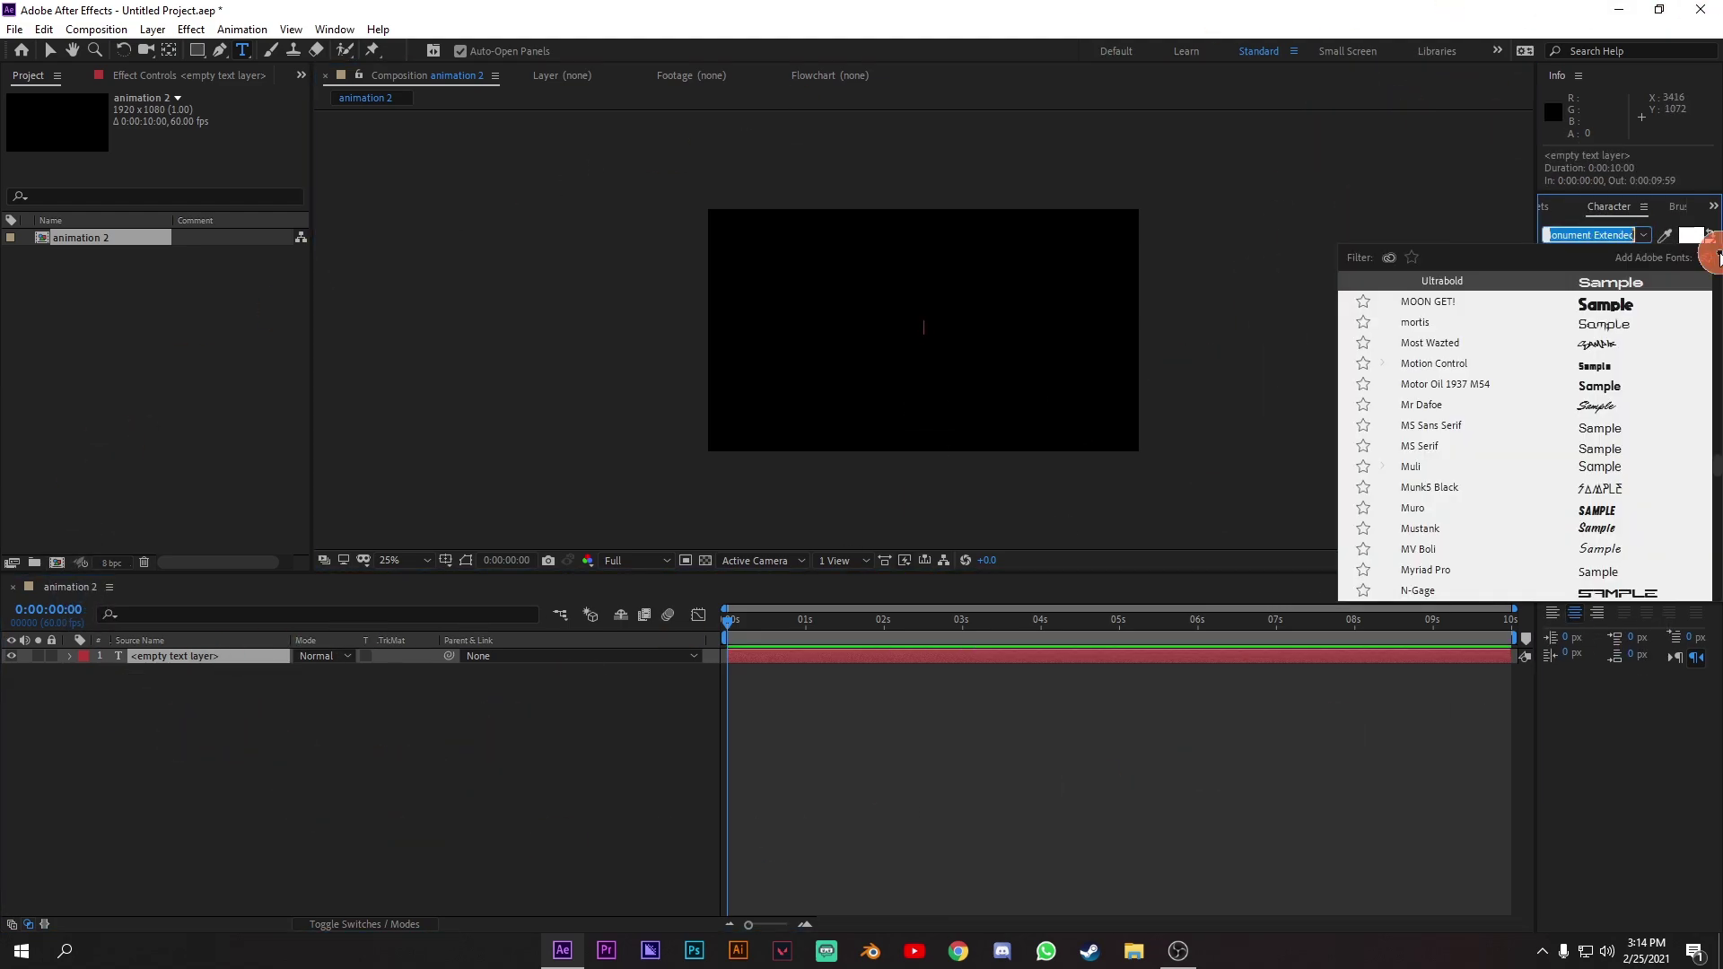
pyautogui.write('nibja')
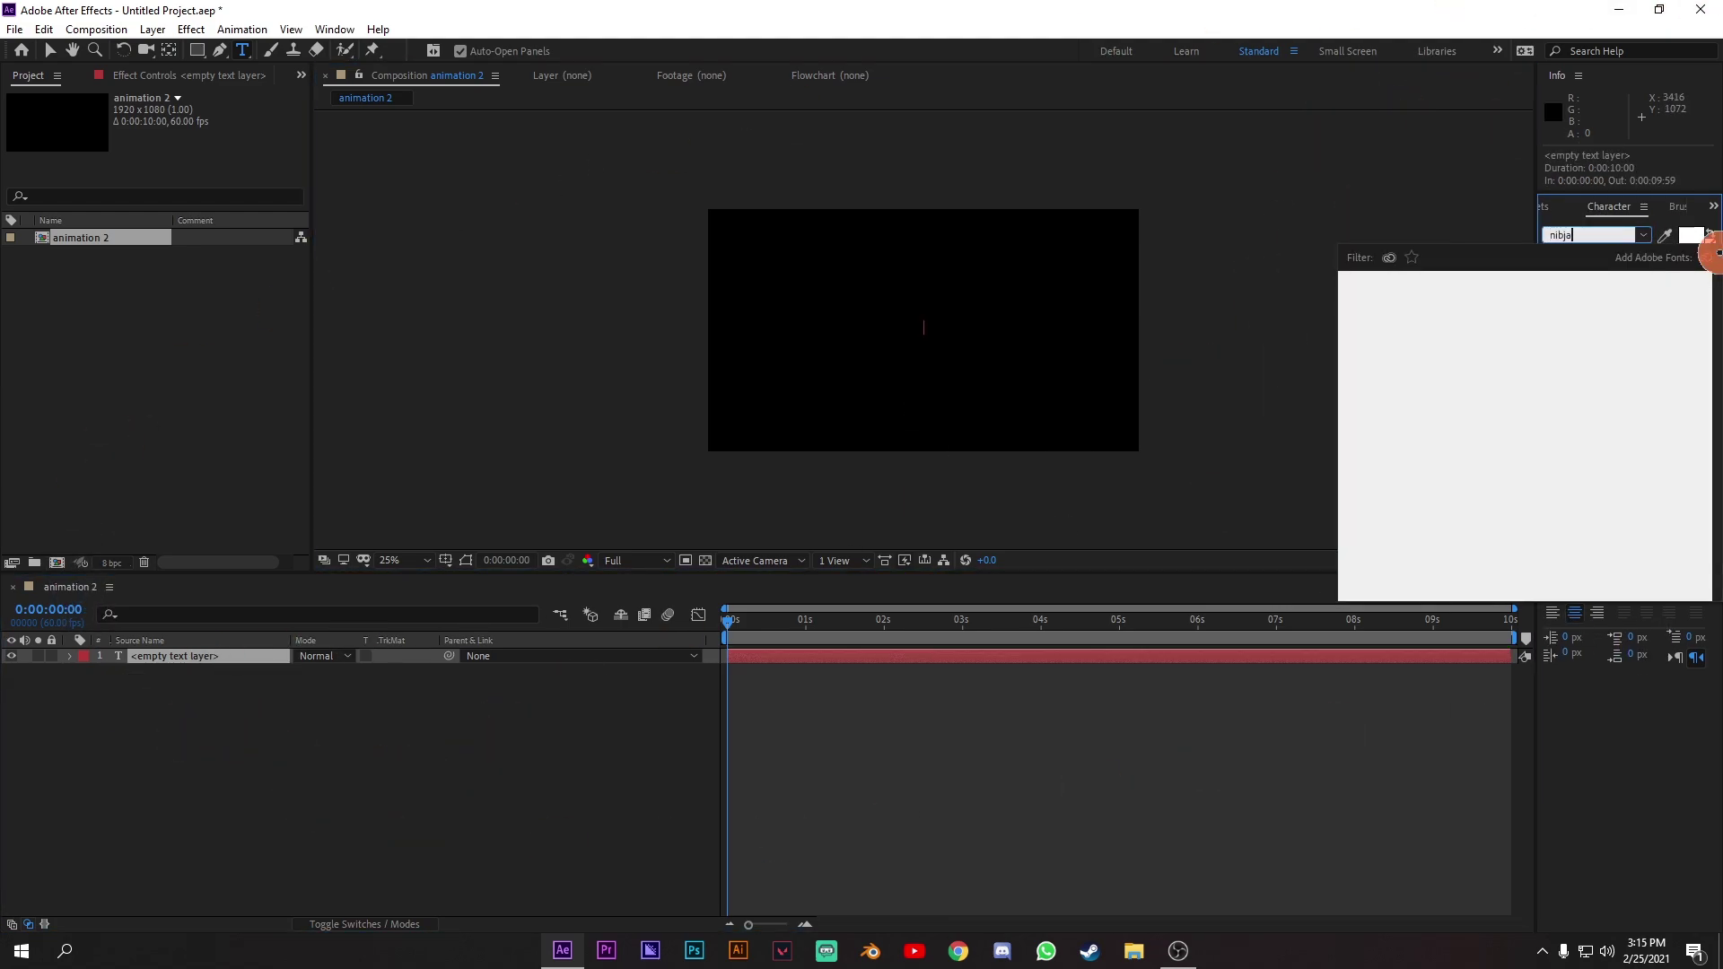
pyautogui.press('BackSpace')
pyautogui.press('BackSpace')
pyautogui.write('nja')
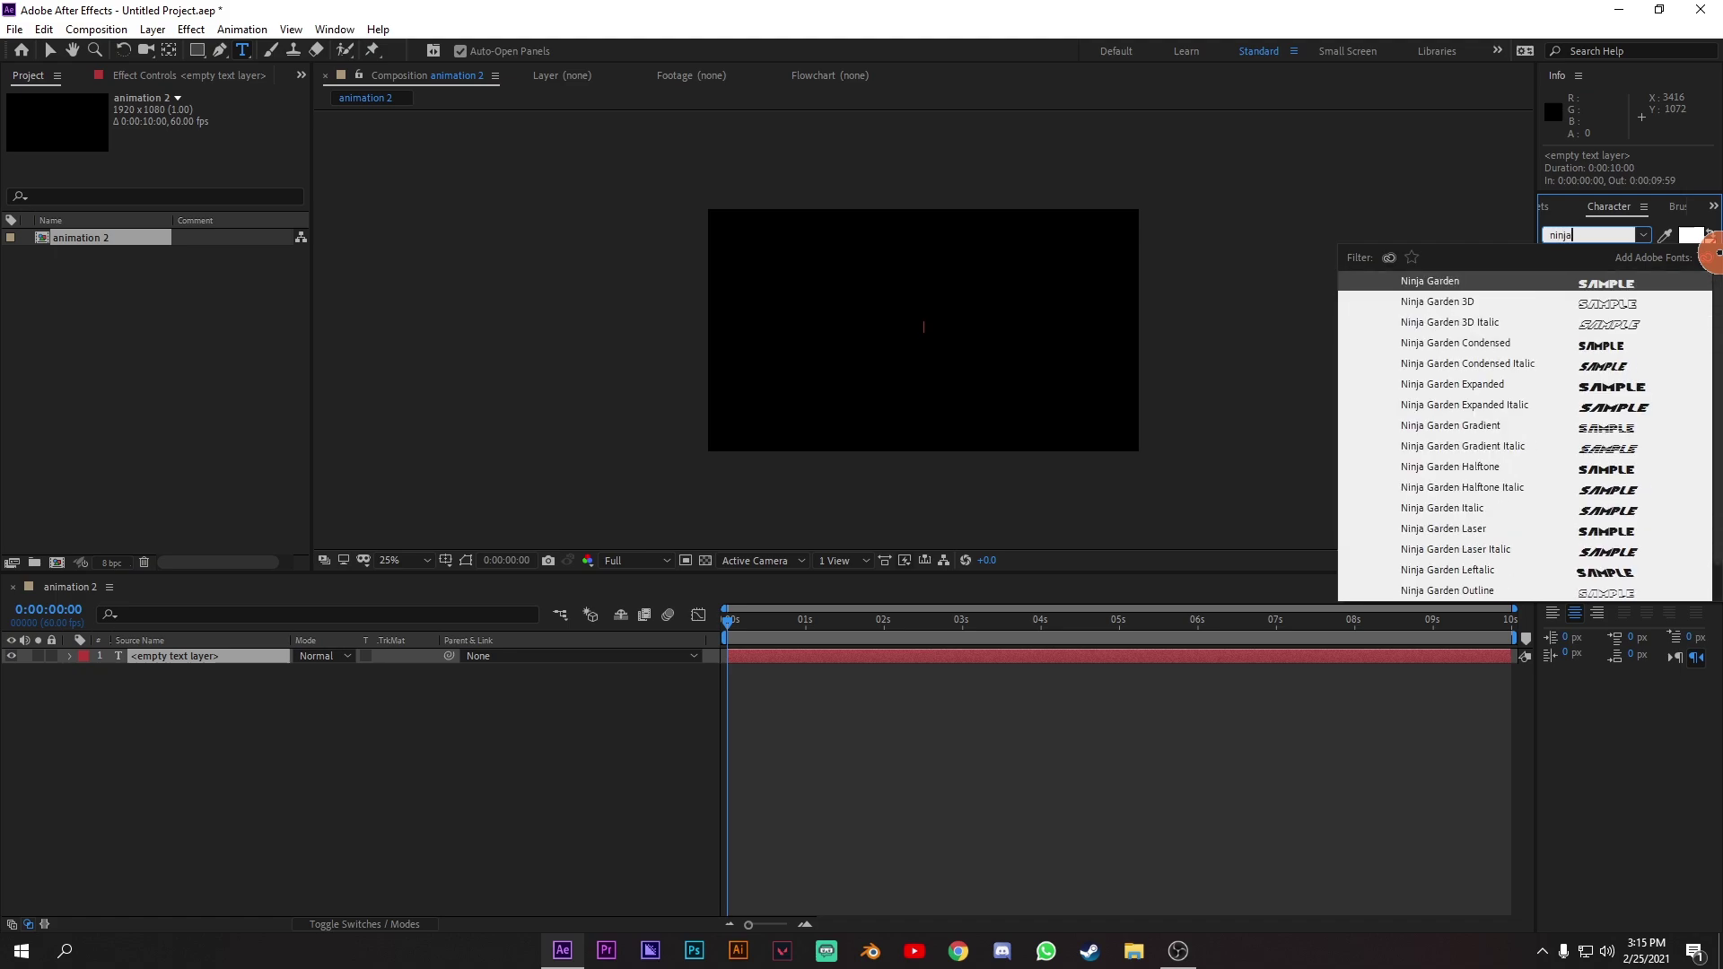
pyautogui.click(1626, 283)
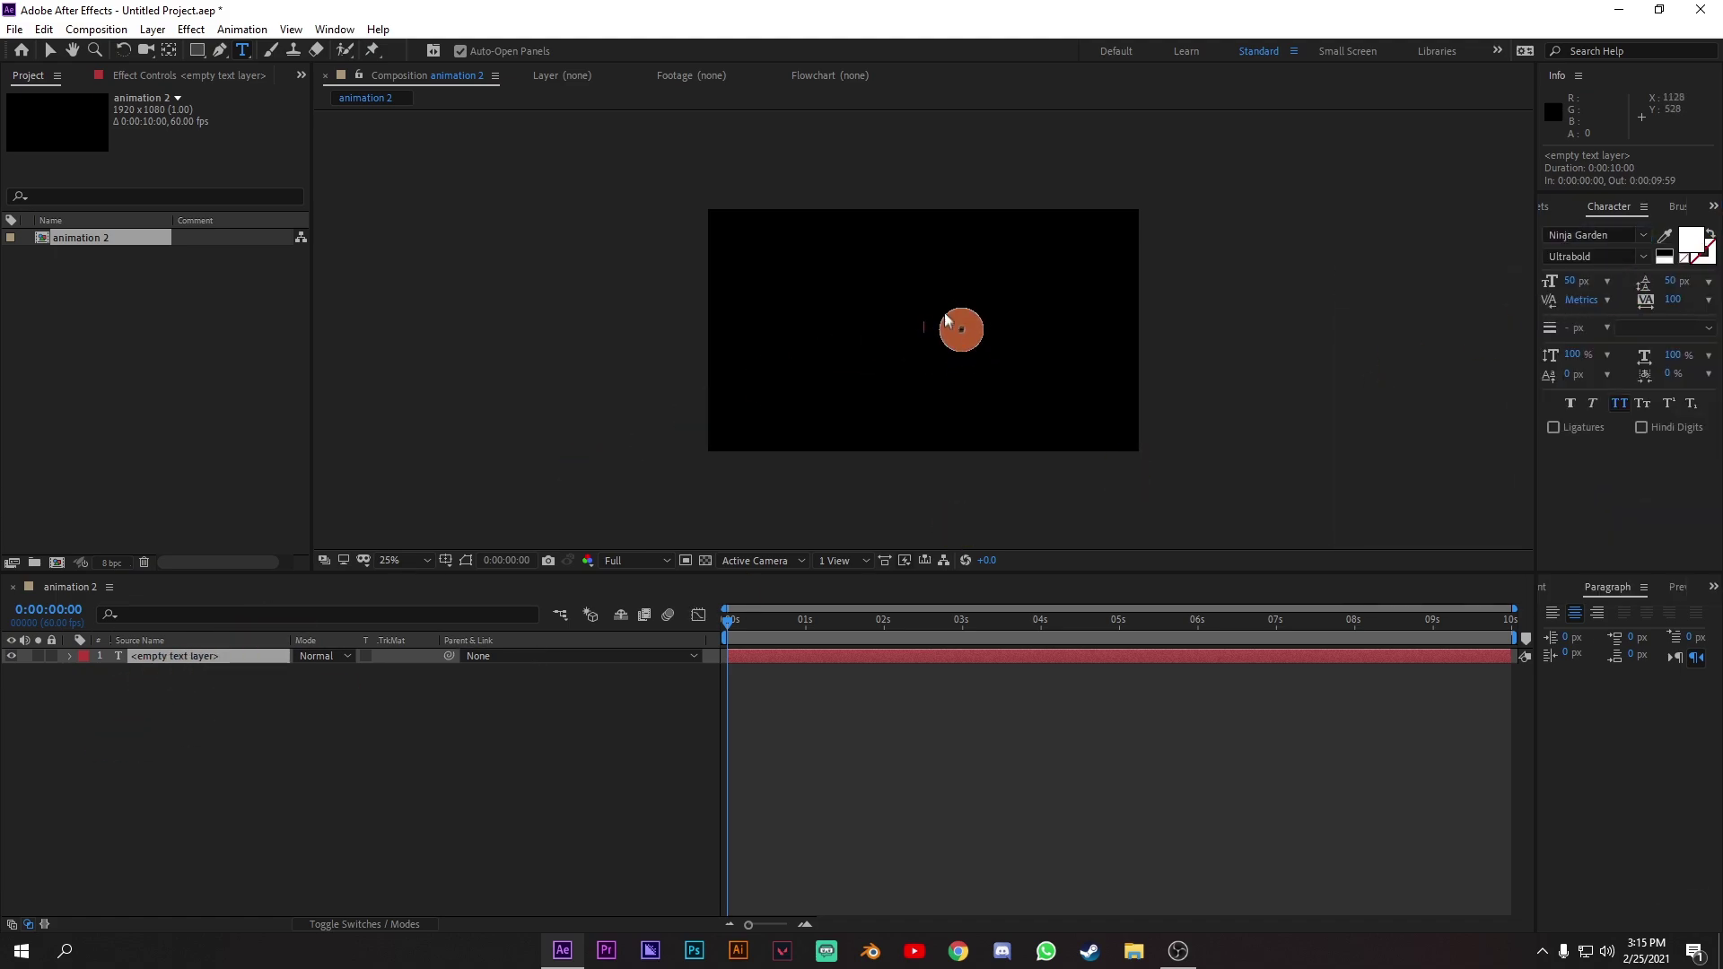
# Enter the word TEXT in capitals as the content of the text layer.
pyautogui.write('text')
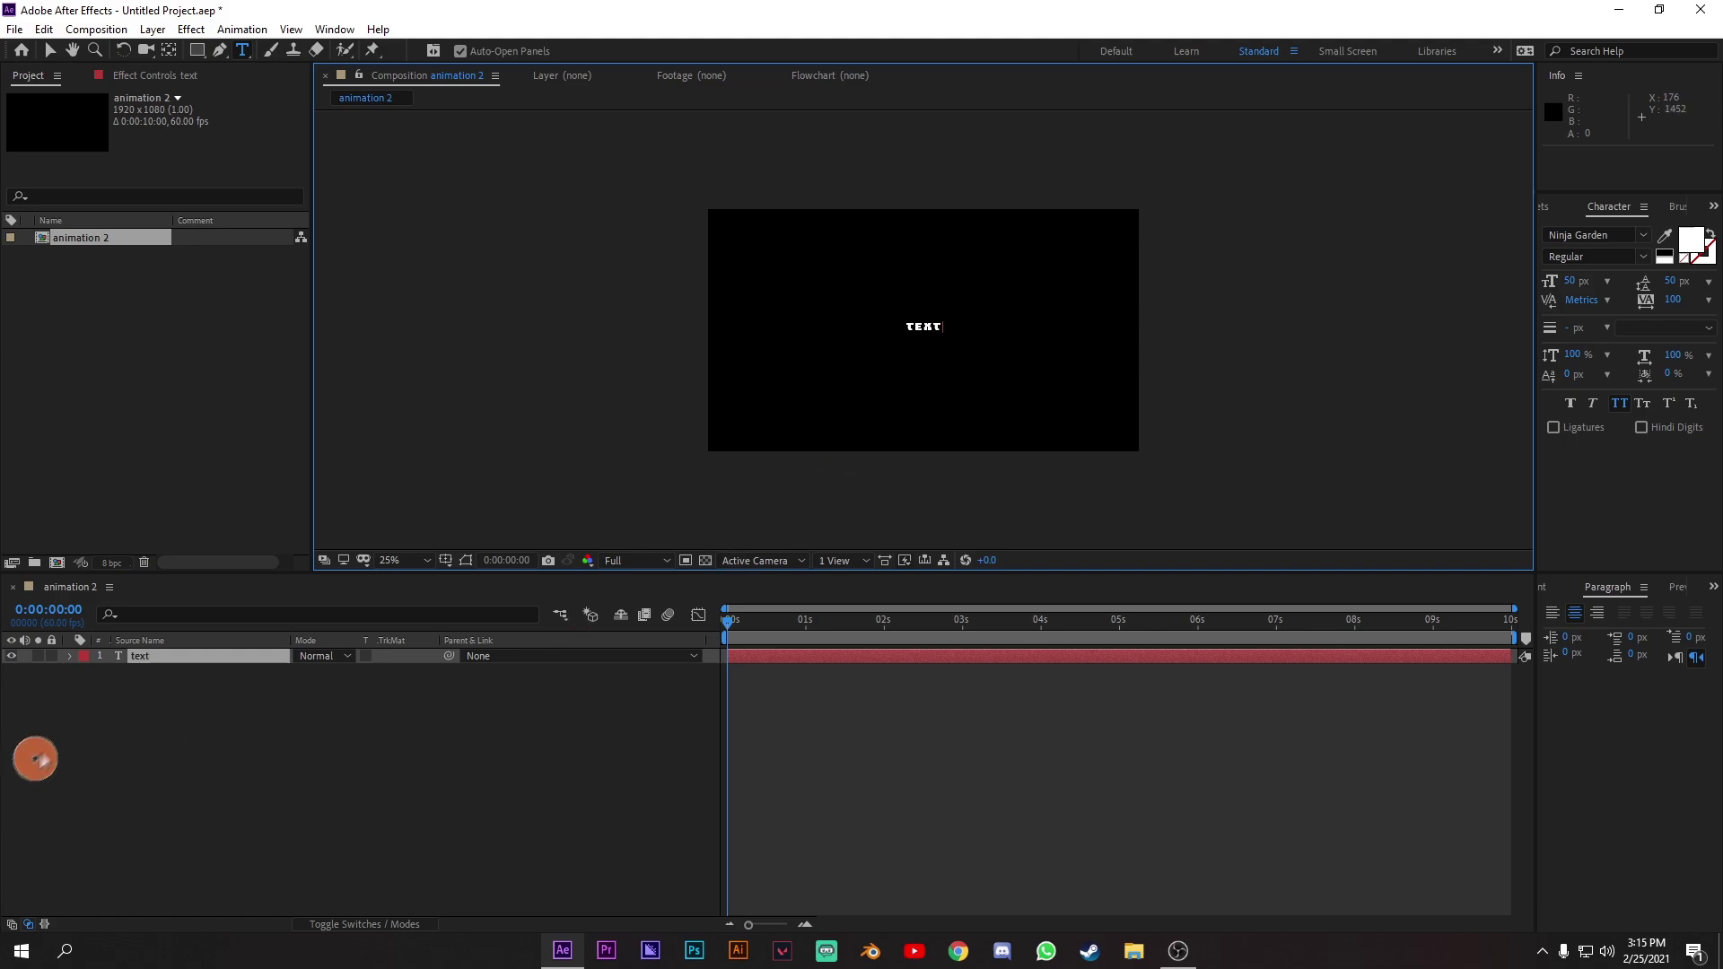
pyautogui.click(166, 659)
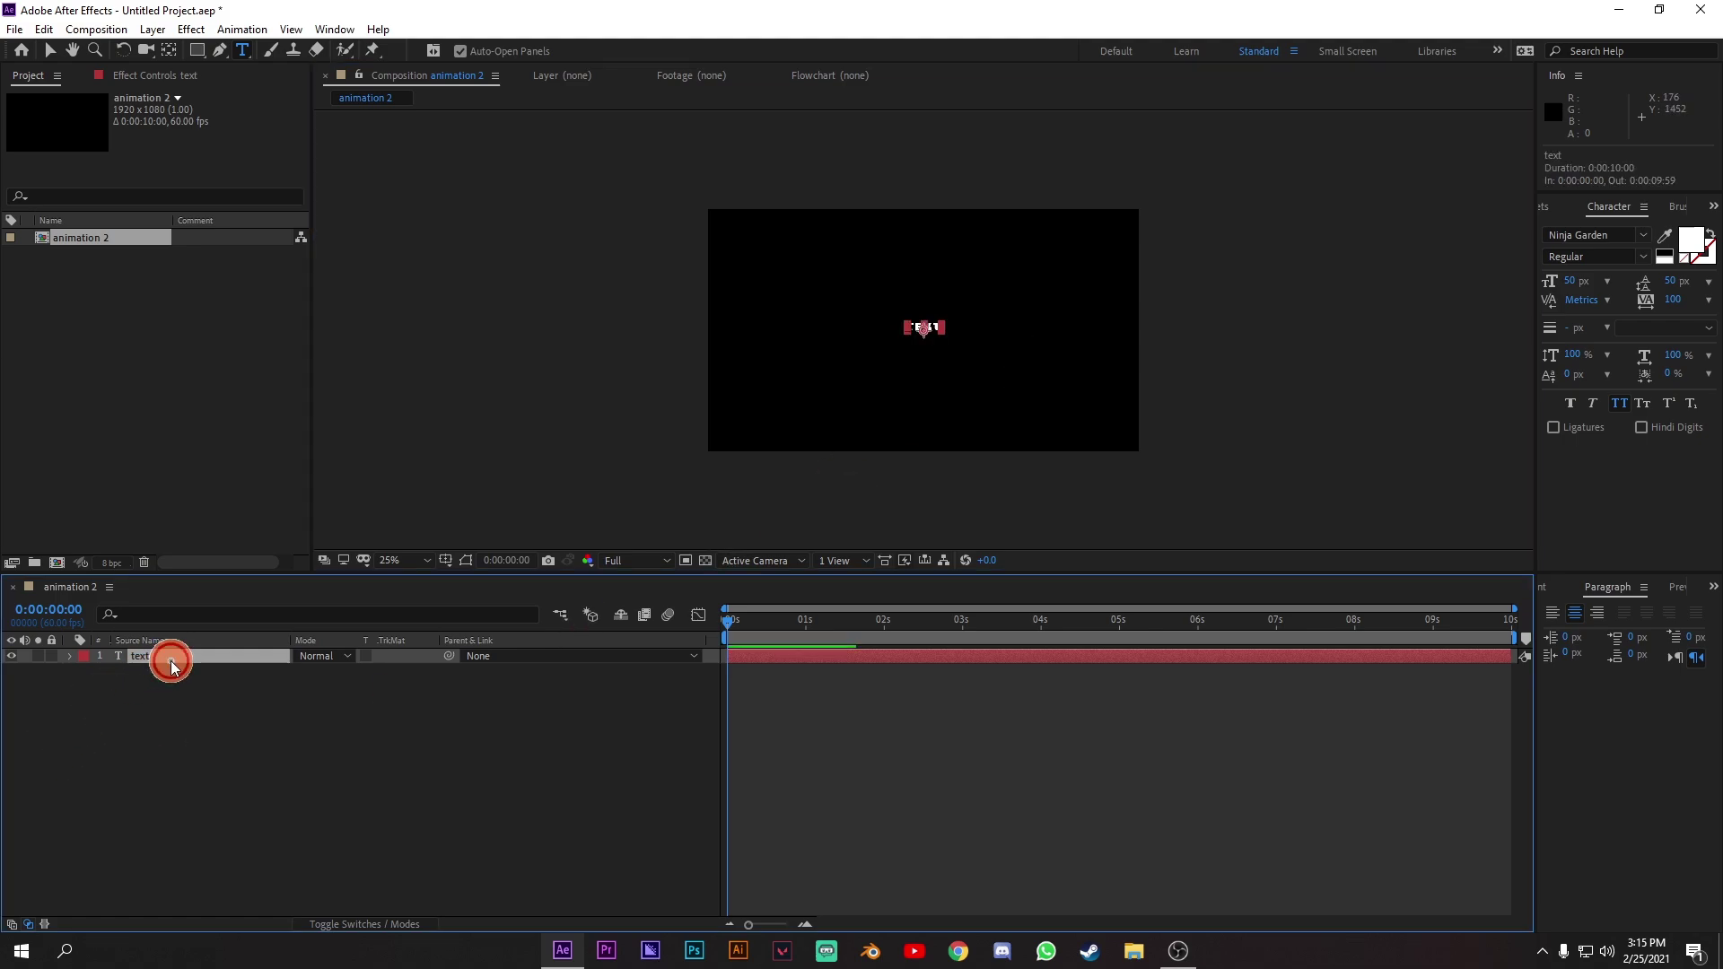
pyautogui.doubleClick(242, 656)
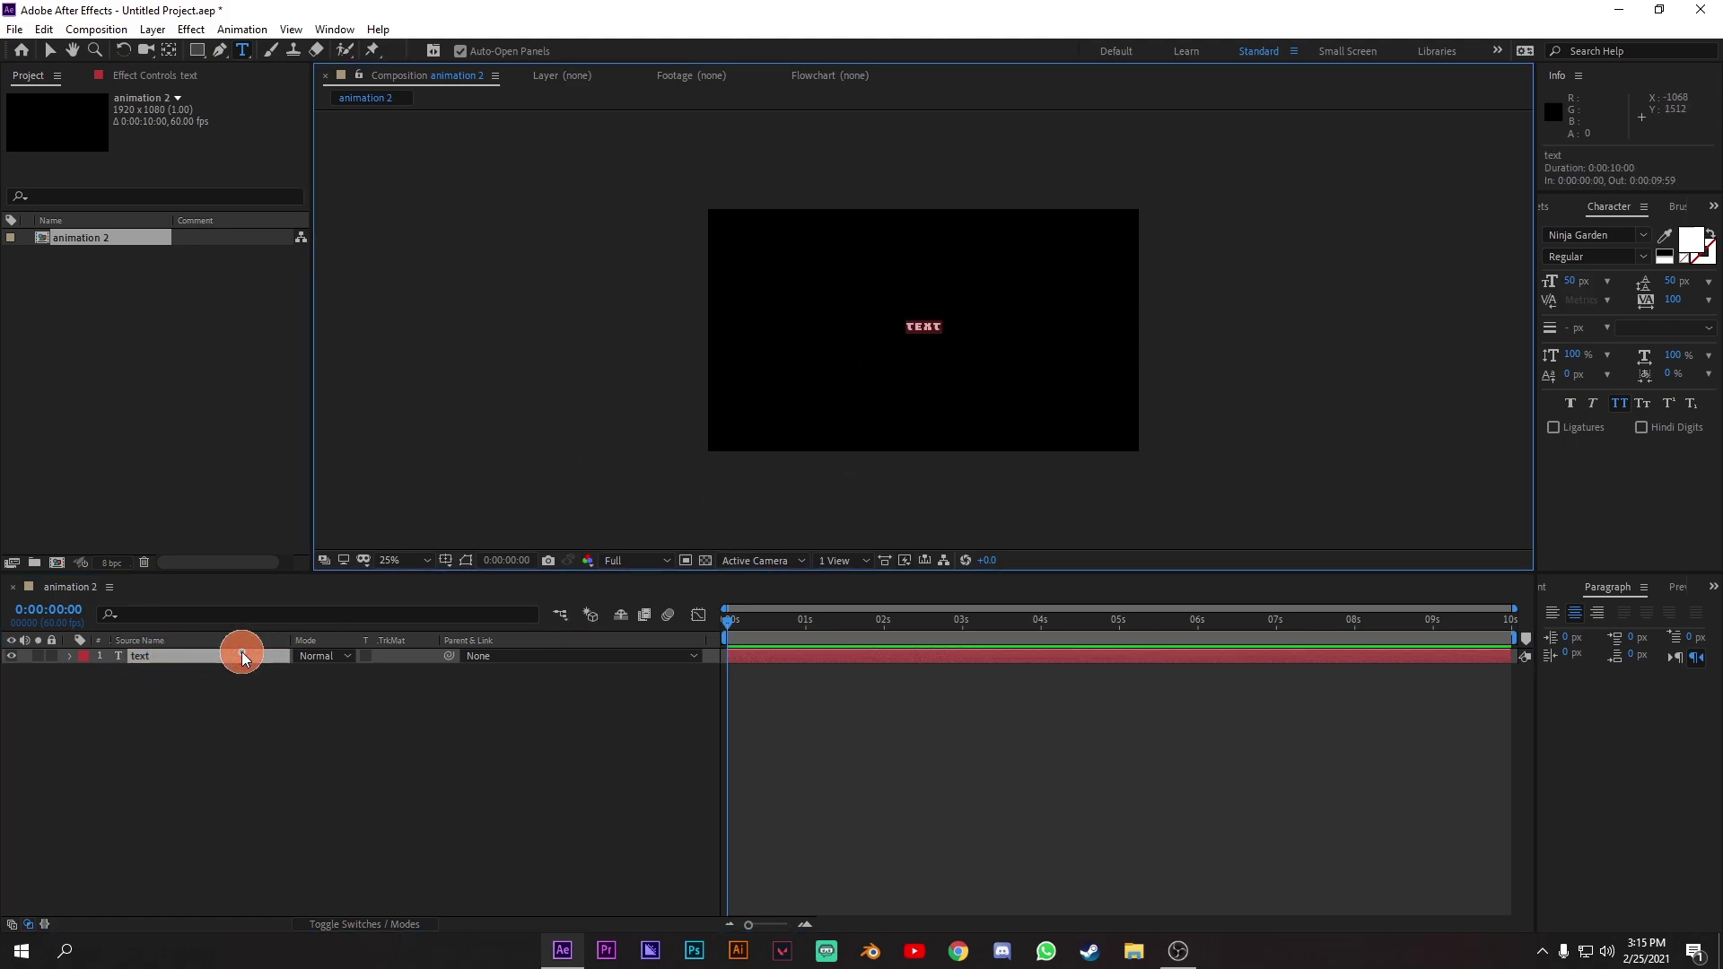
pyautogui.press('BackSpace')
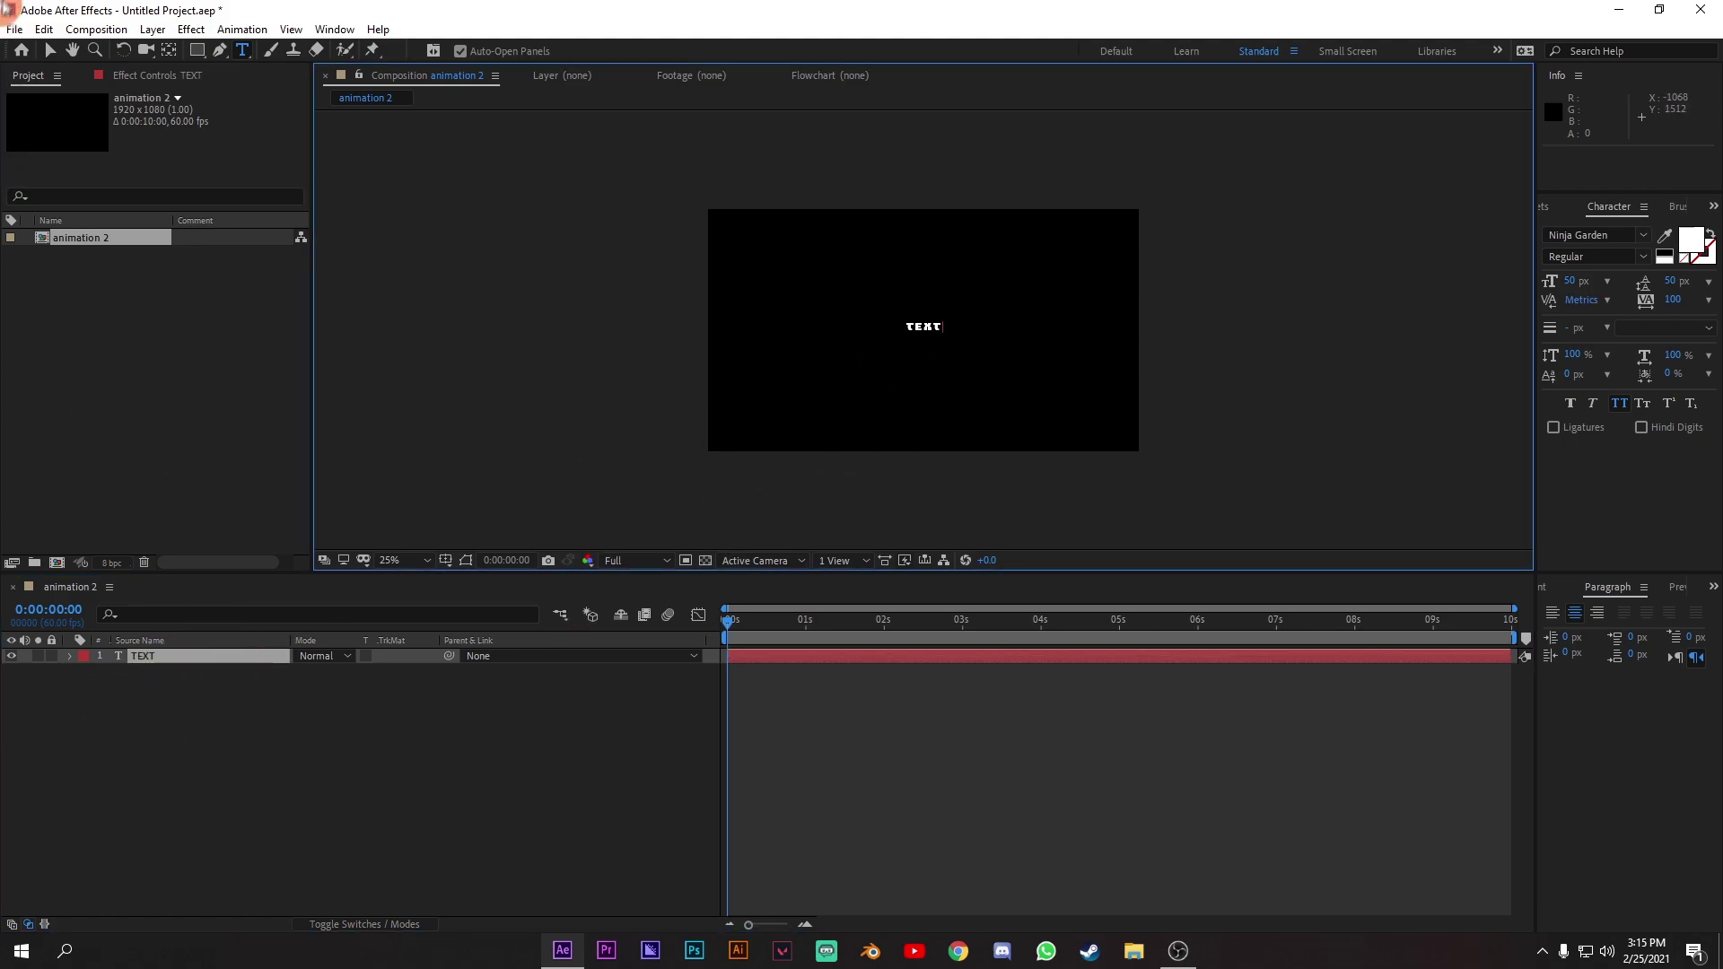
# Scale the text layer up until the word spans about a third of the composition's width.
pyautogui.click(50, 56)
pyautogui.press('s')
pyautogui.moveTo(350, 673); pyautogui.dragTo(613, 665)
# Center the TEXT layer horizontally and vertically in the composition, then deselect it.
pyautogui.click(171, 660)
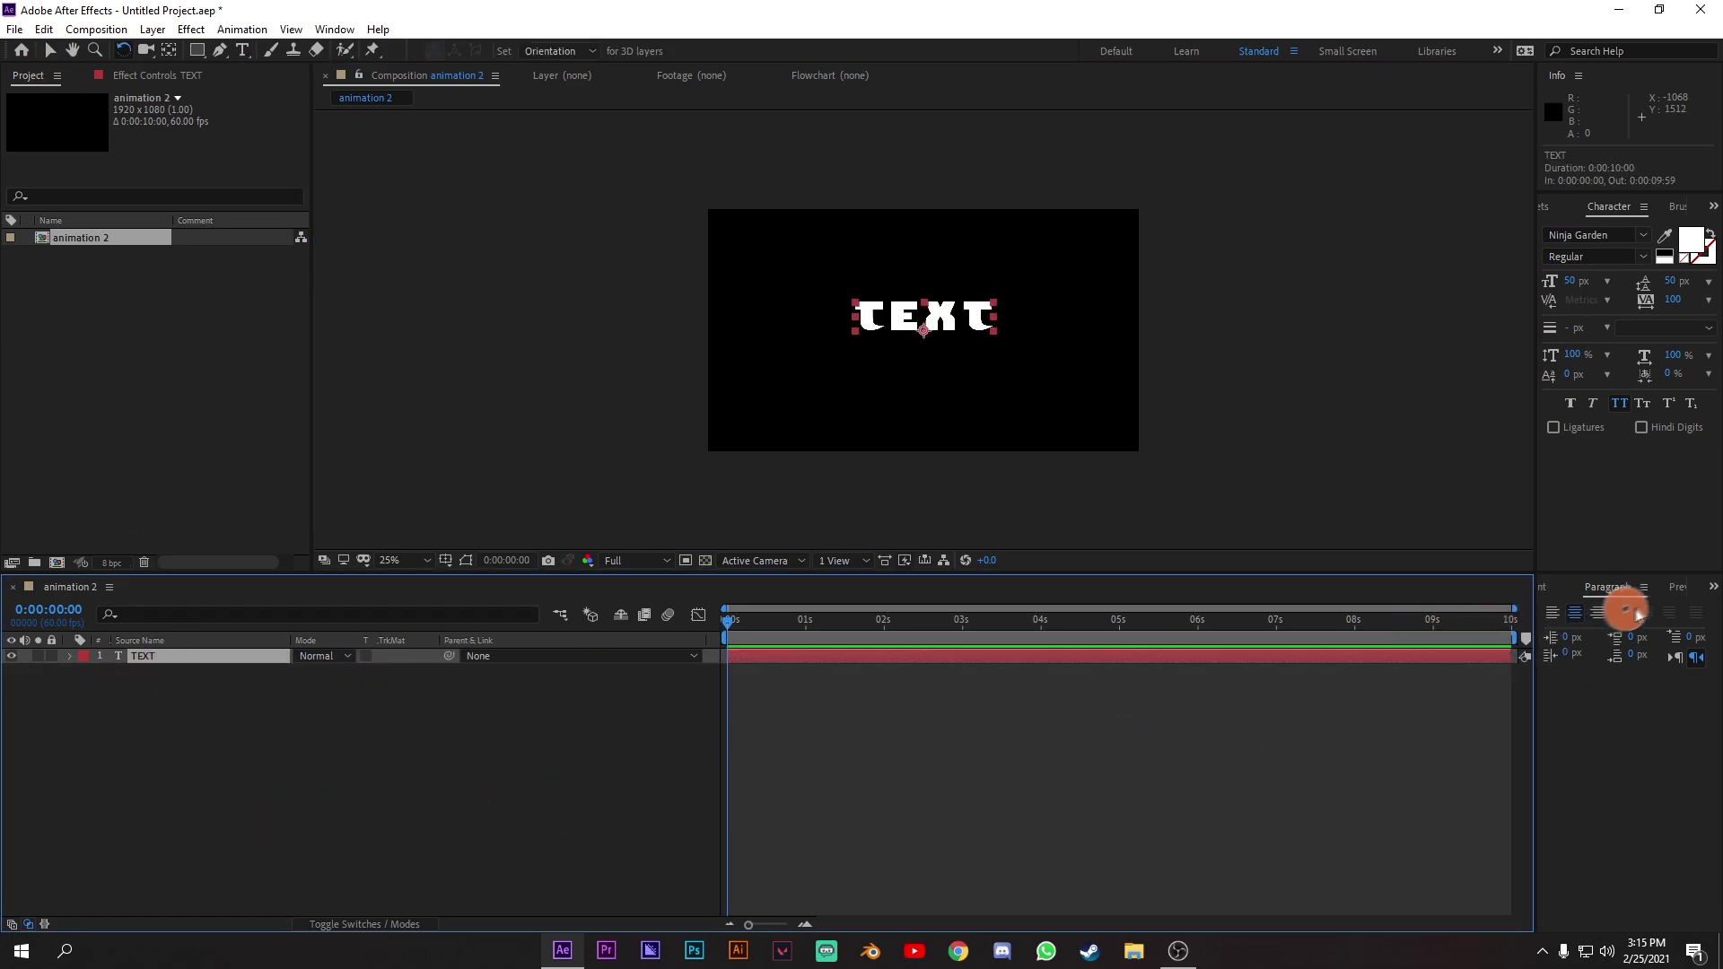
pyautogui.click(1714, 592)
pyautogui.click(1684, 678)
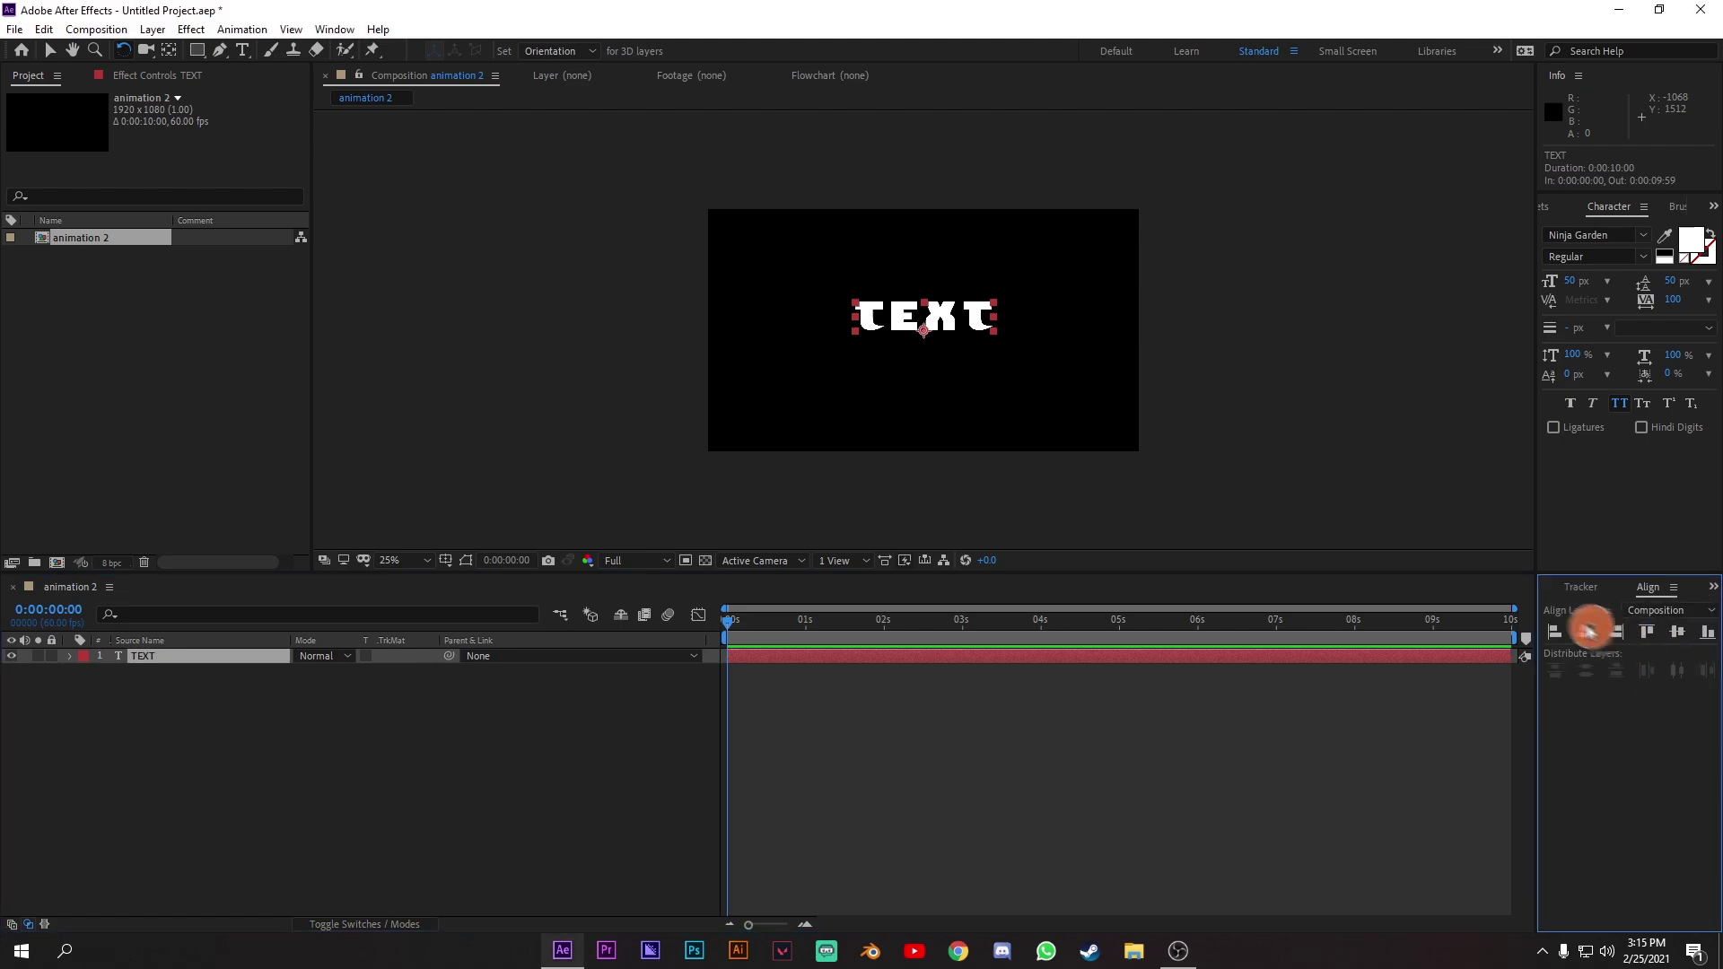
pyautogui.click(1675, 634)
pyautogui.click(433, 777)
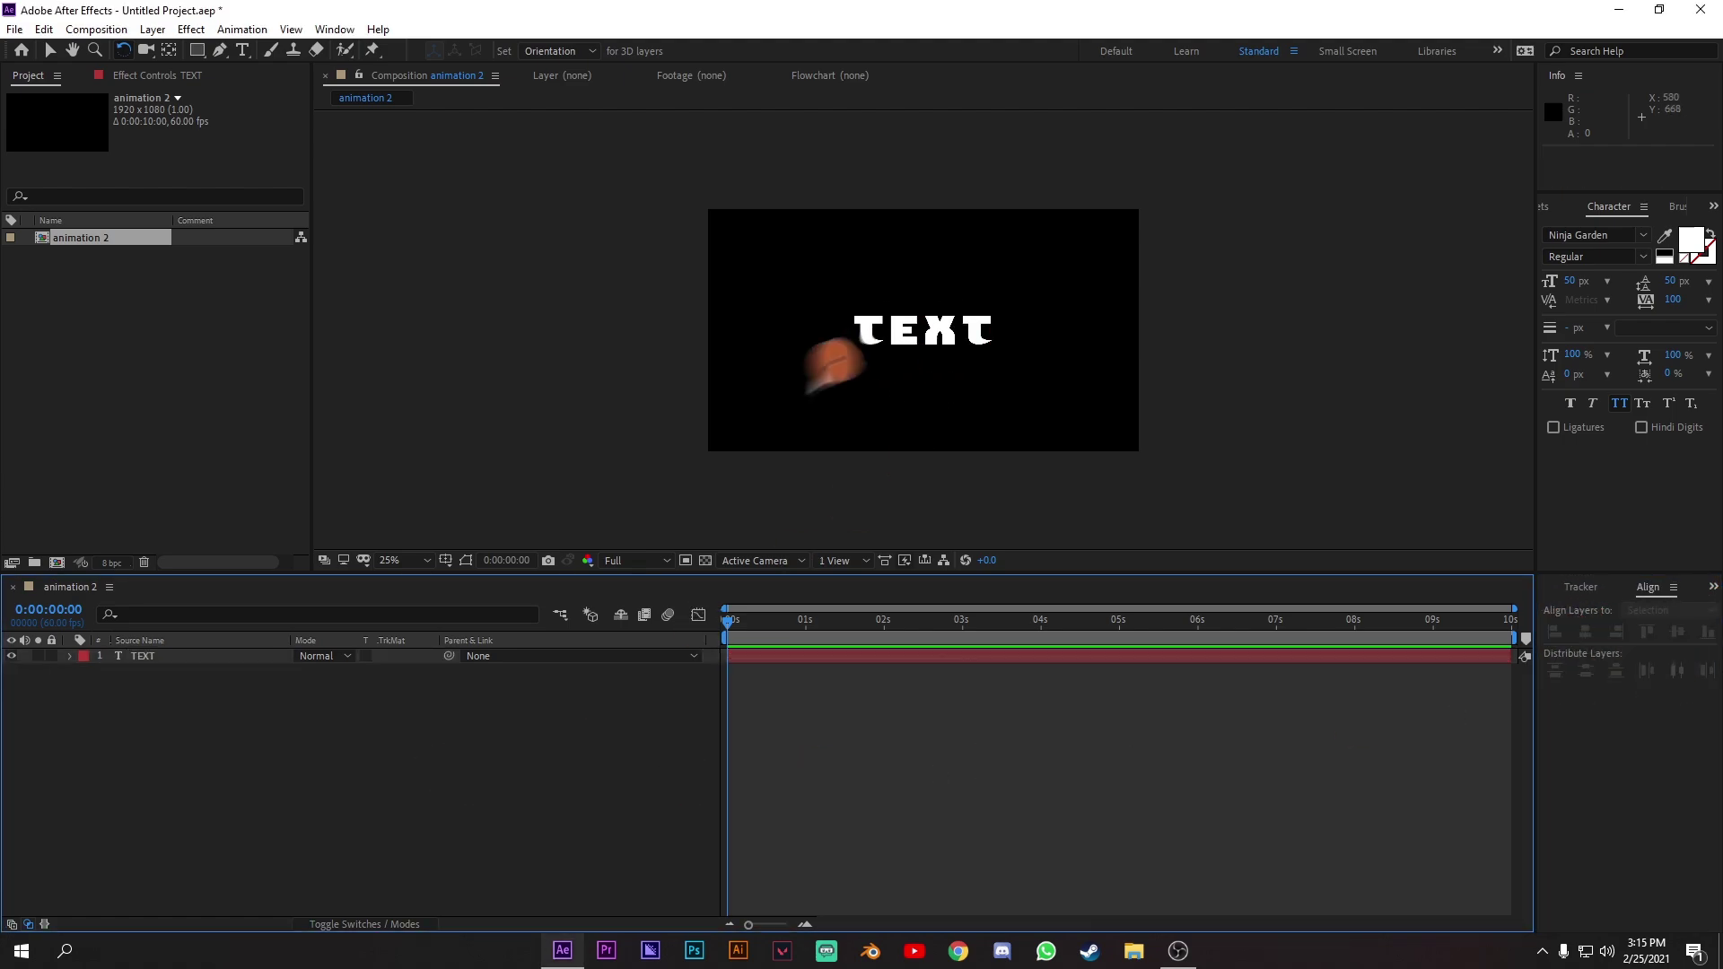
# Tighten the letter spacing of the whole word TEXT by setting its tracking to 9.
pyautogui.doubleClick(269, 656)
pyautogui.click(1691, 244)
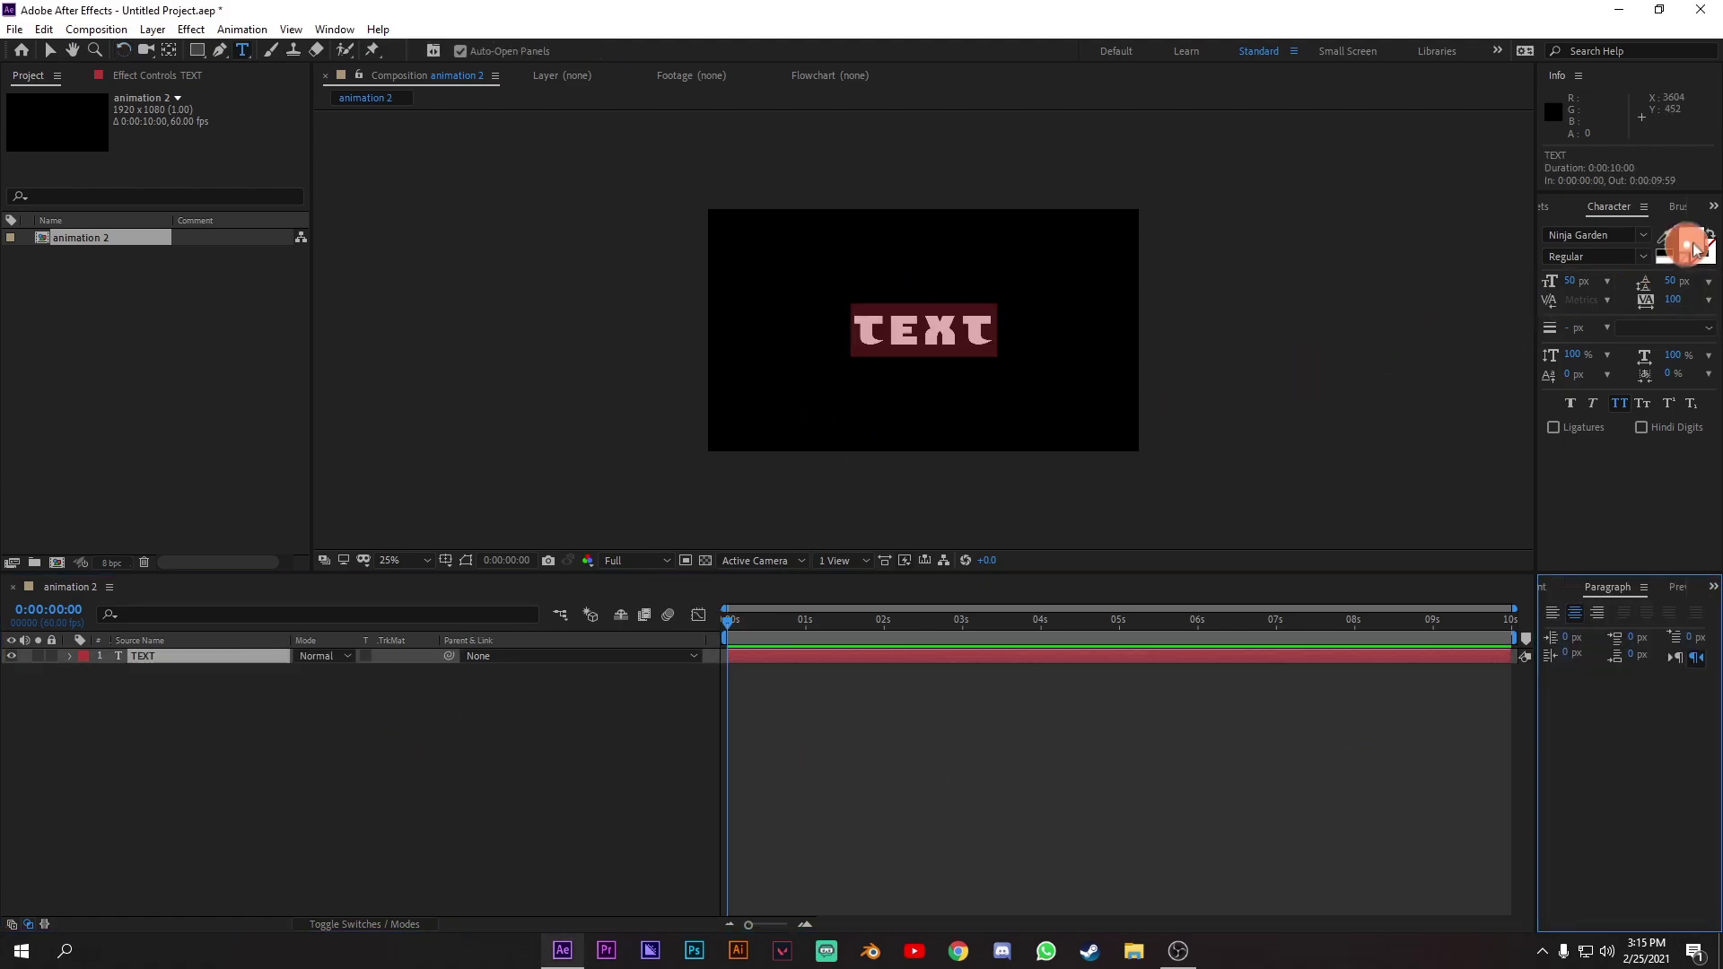
pyautogui.moveTo(1676, 302); pyautogui.dragTo(1604, 303)
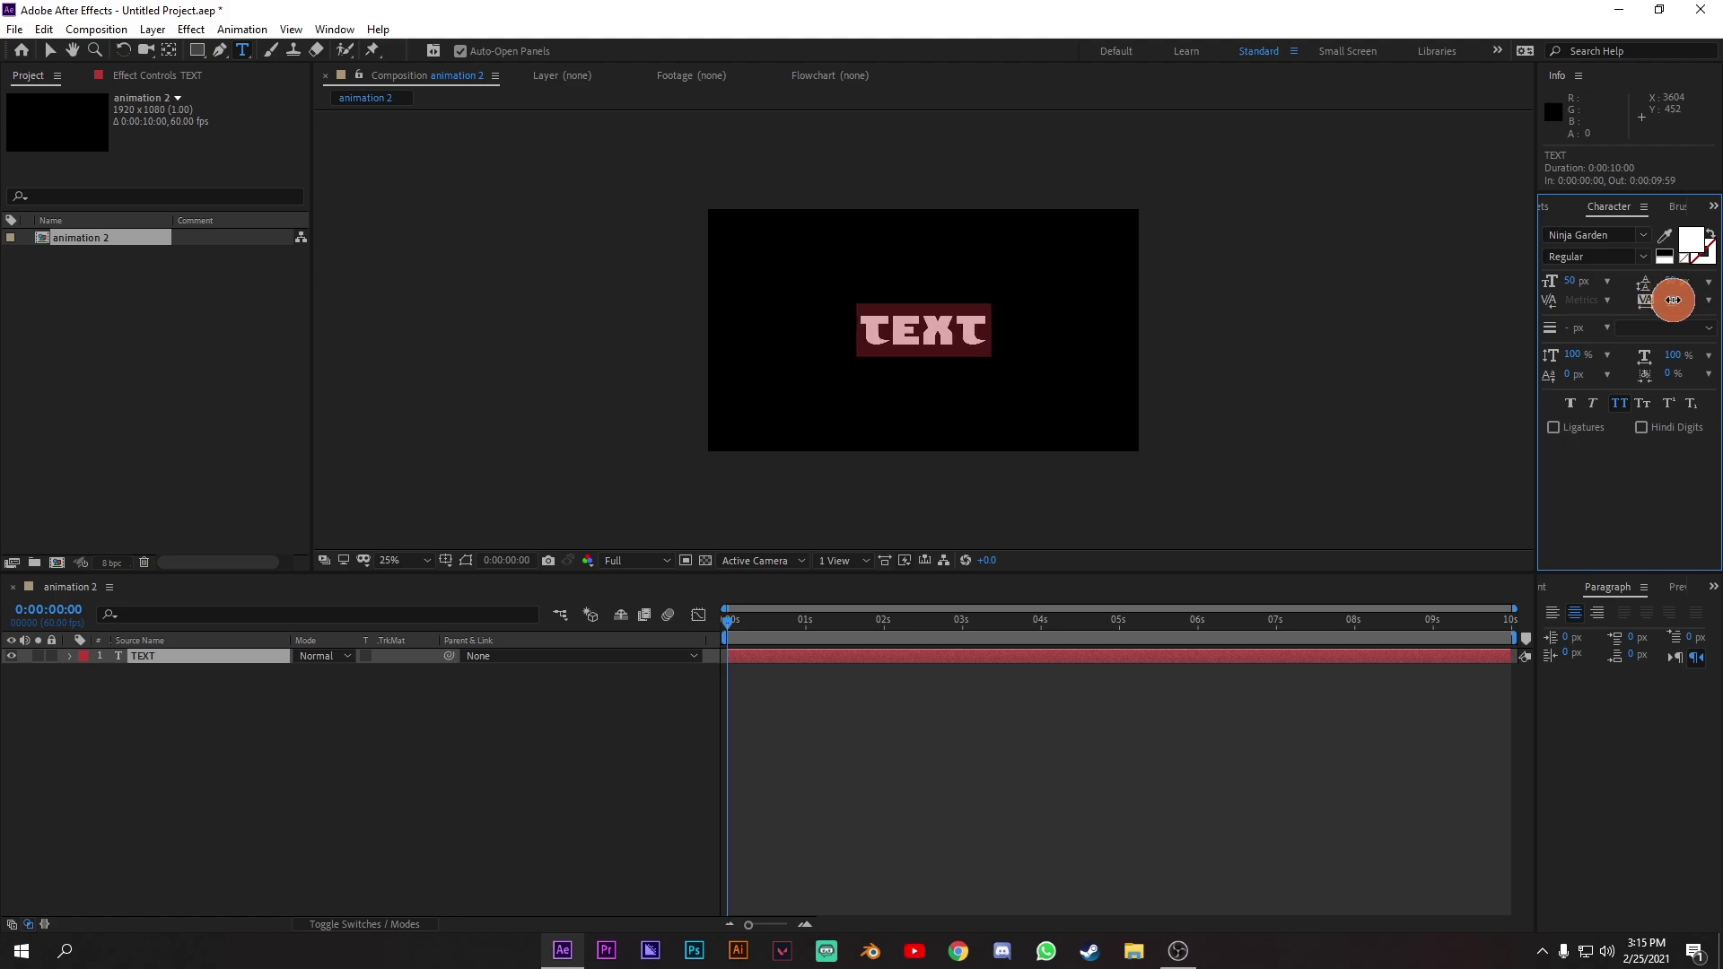
pyautogui.moveTo(1671, 300); pyautogui.dragTo(806, 490)
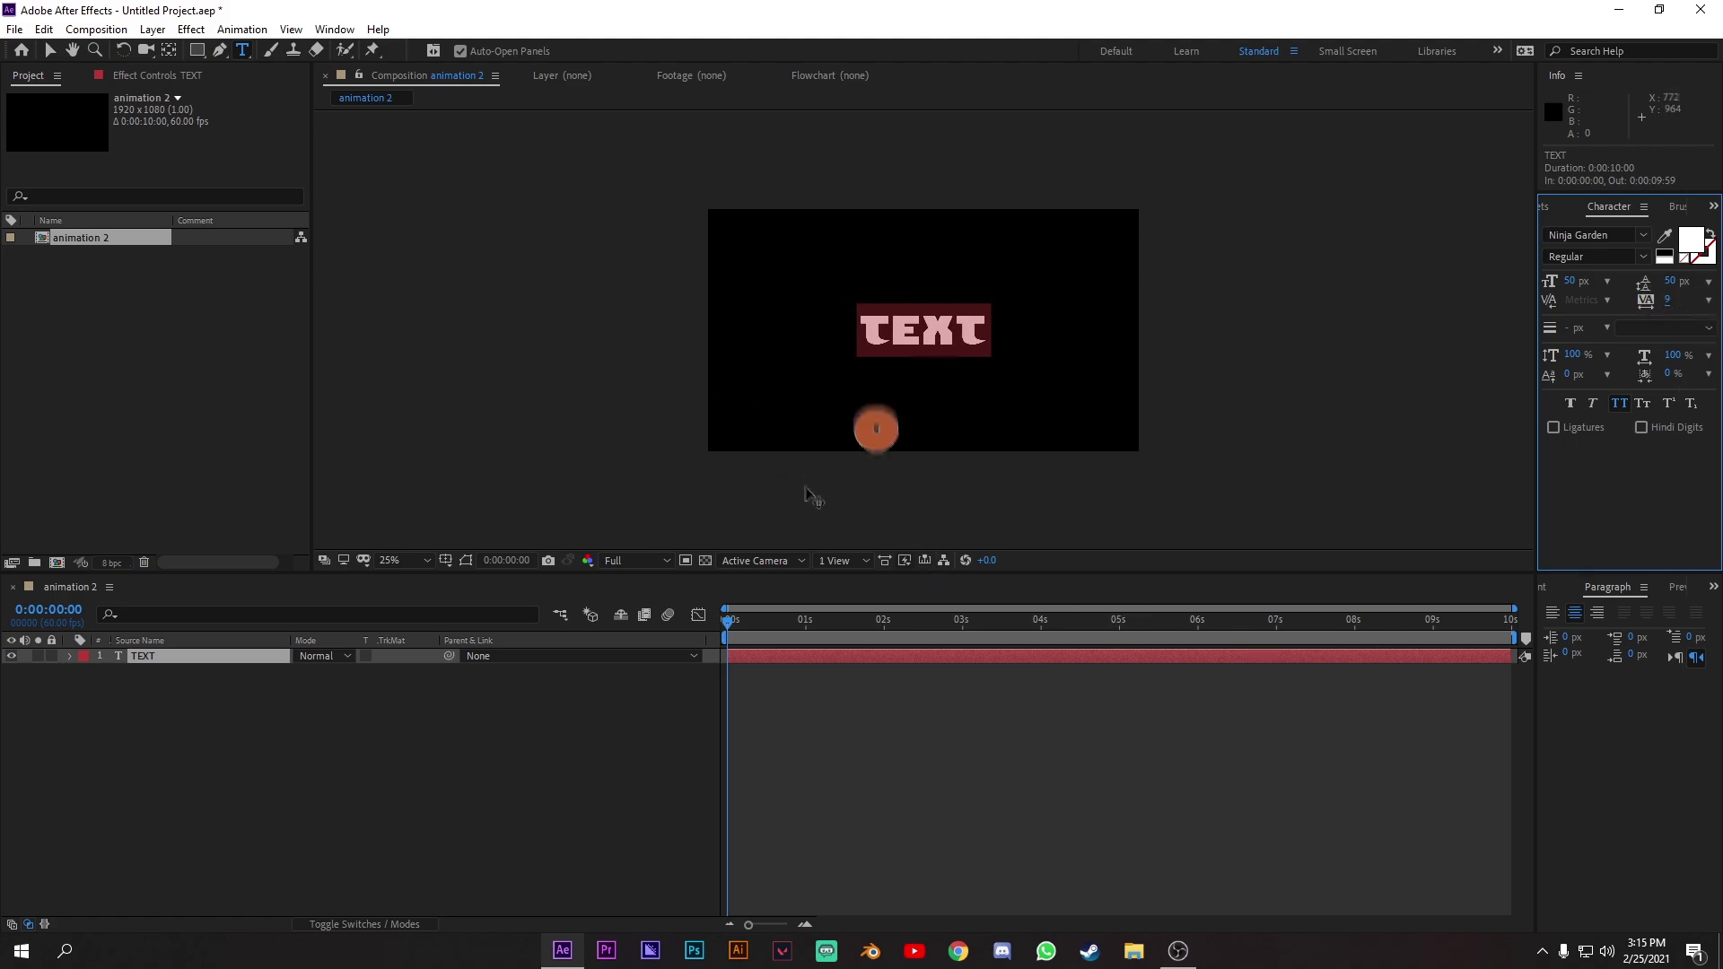
pyautogui.click(206, 664)
pyautogui.scroll(6, 1032, 359)
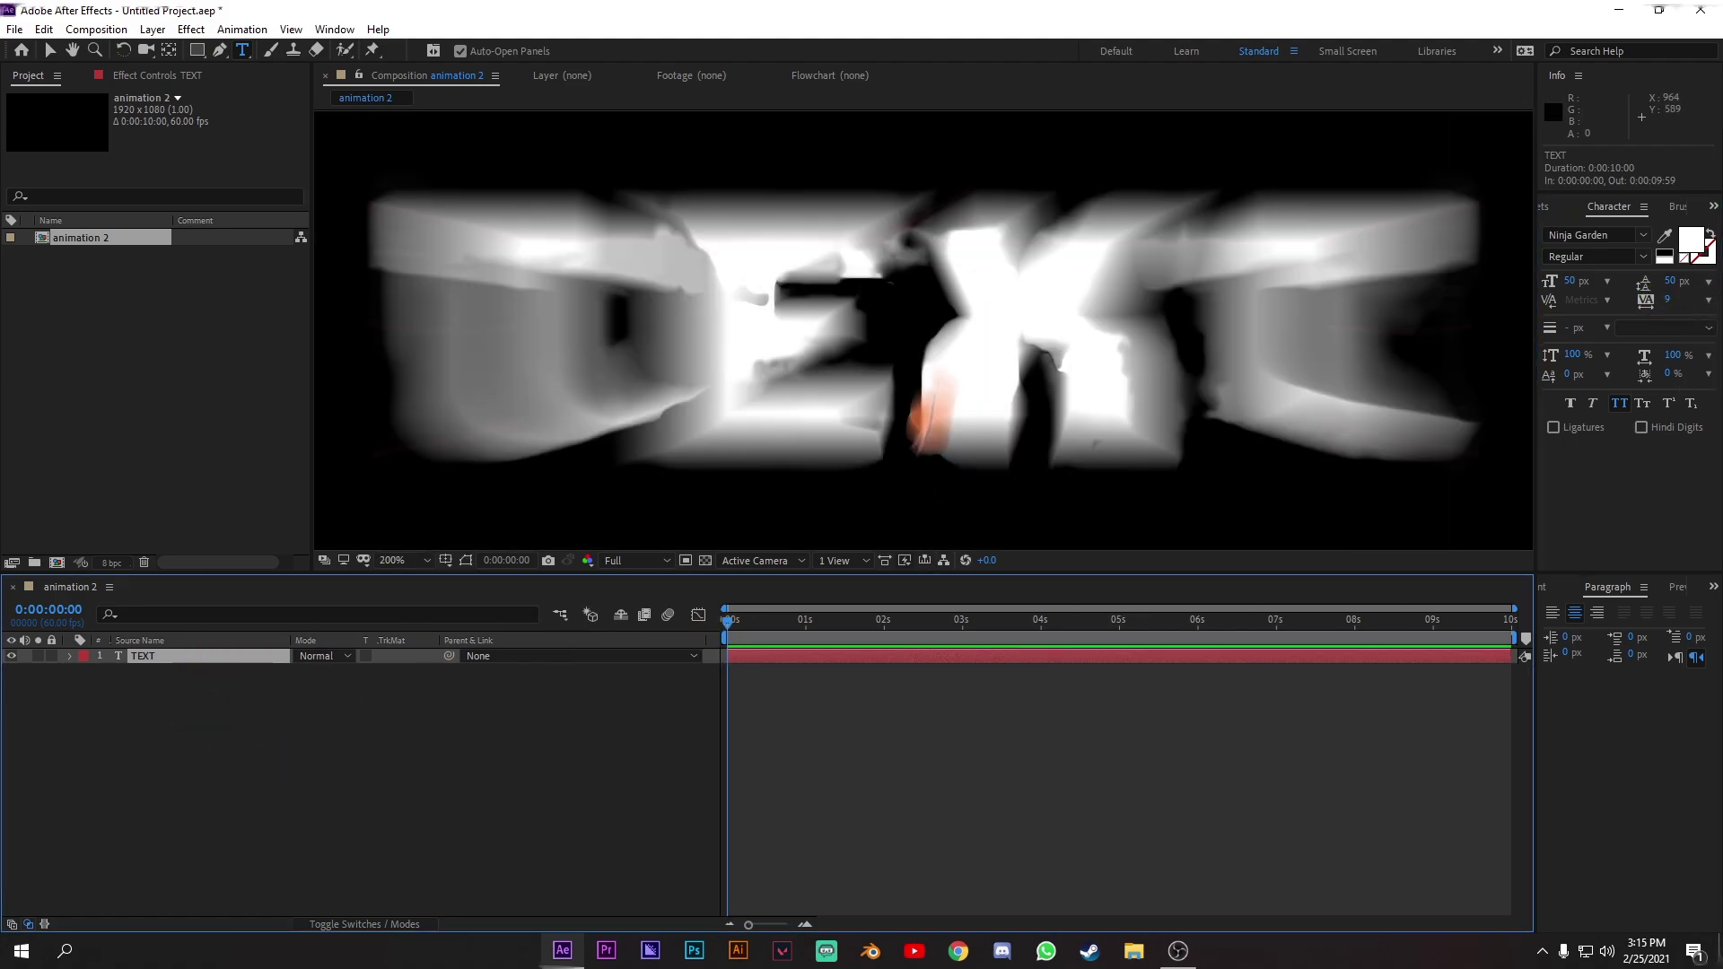
pyautogui.scroll(-4, 931, 420)
pyautogui.press('h')
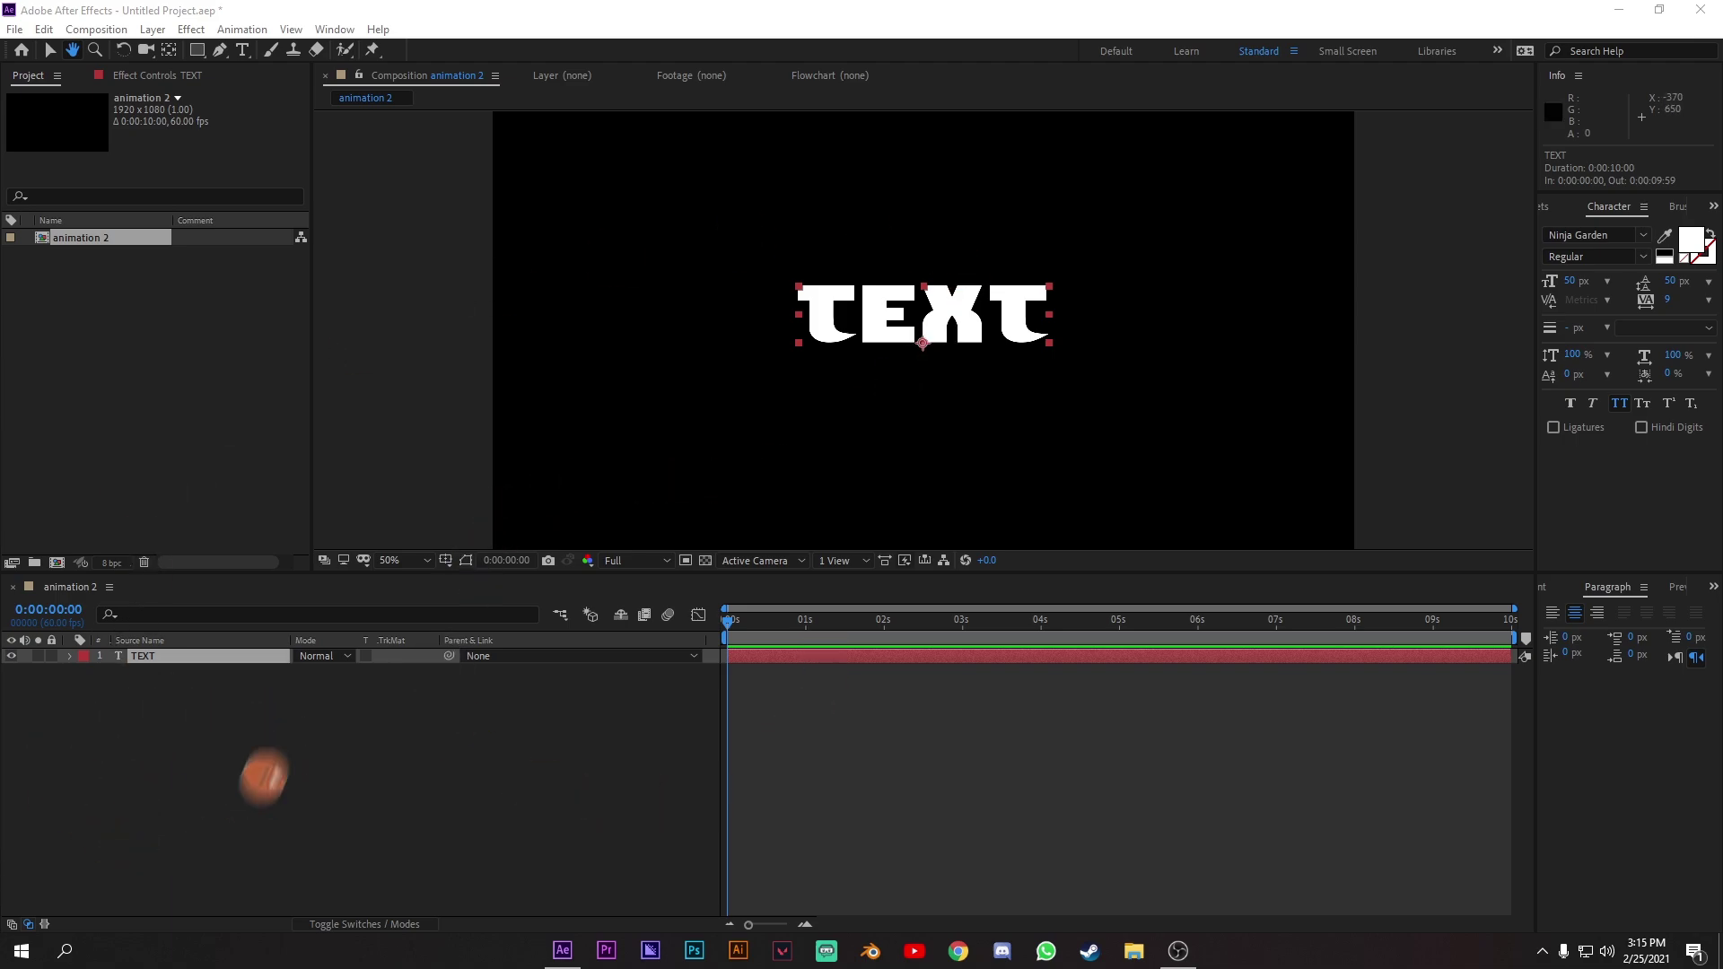
pyautogui.click(263, 727)
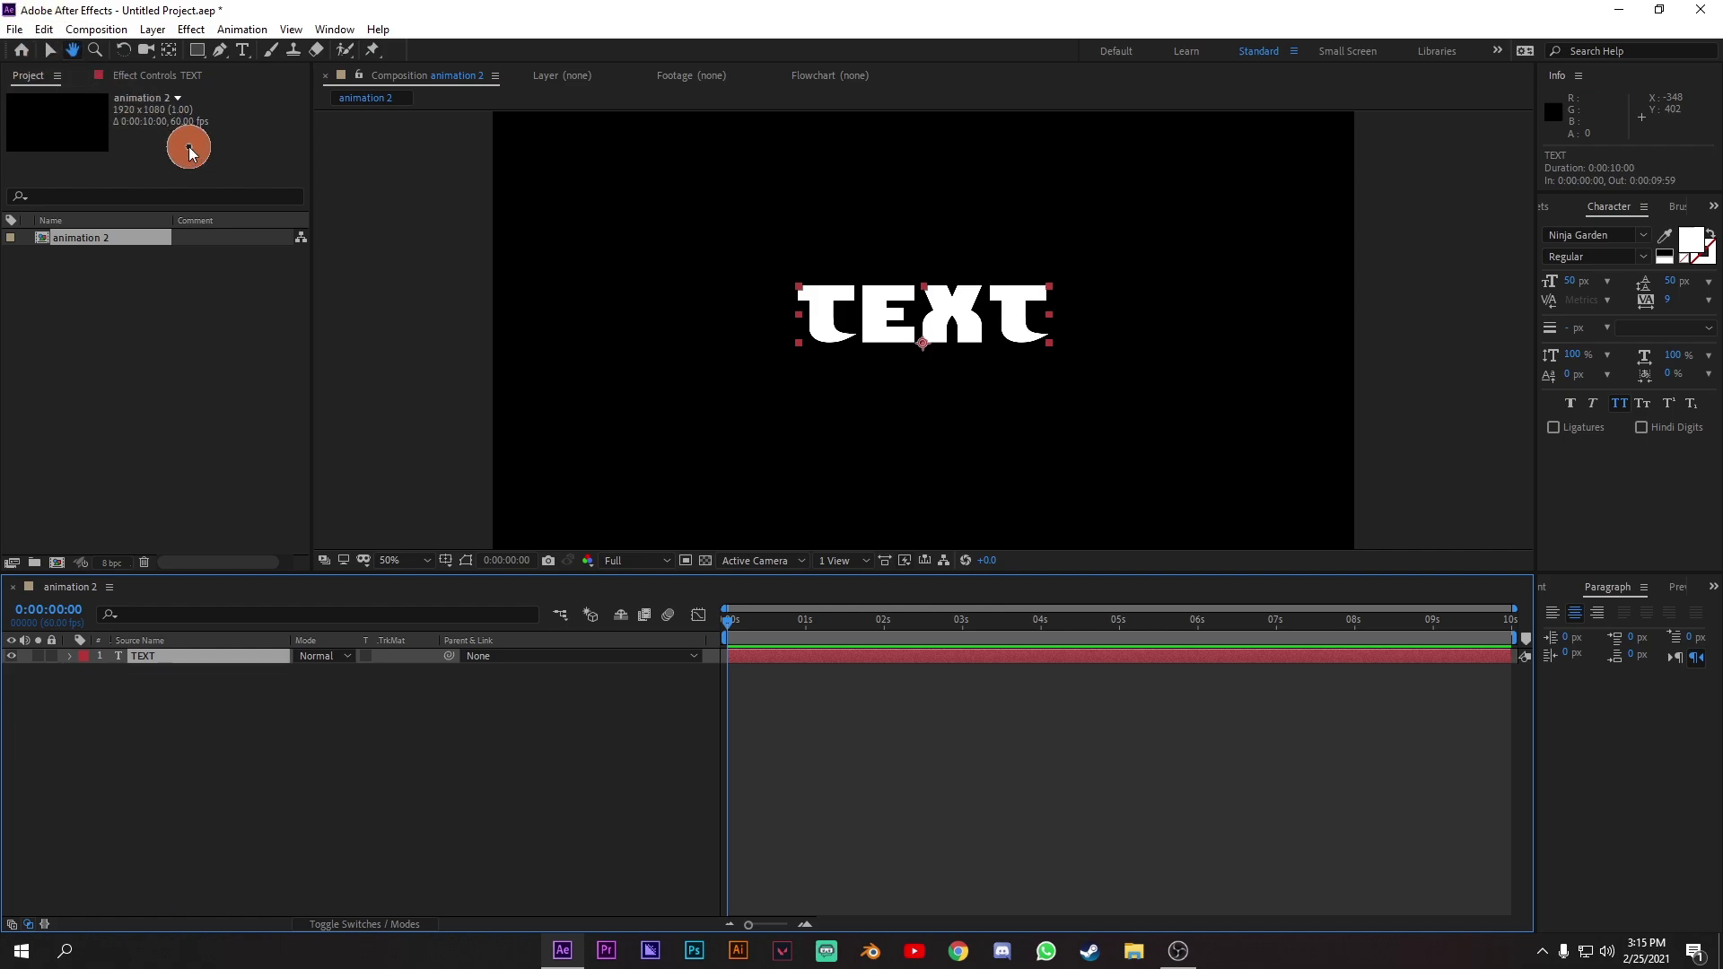
pyautogui.hotkey('ctrl', 't')
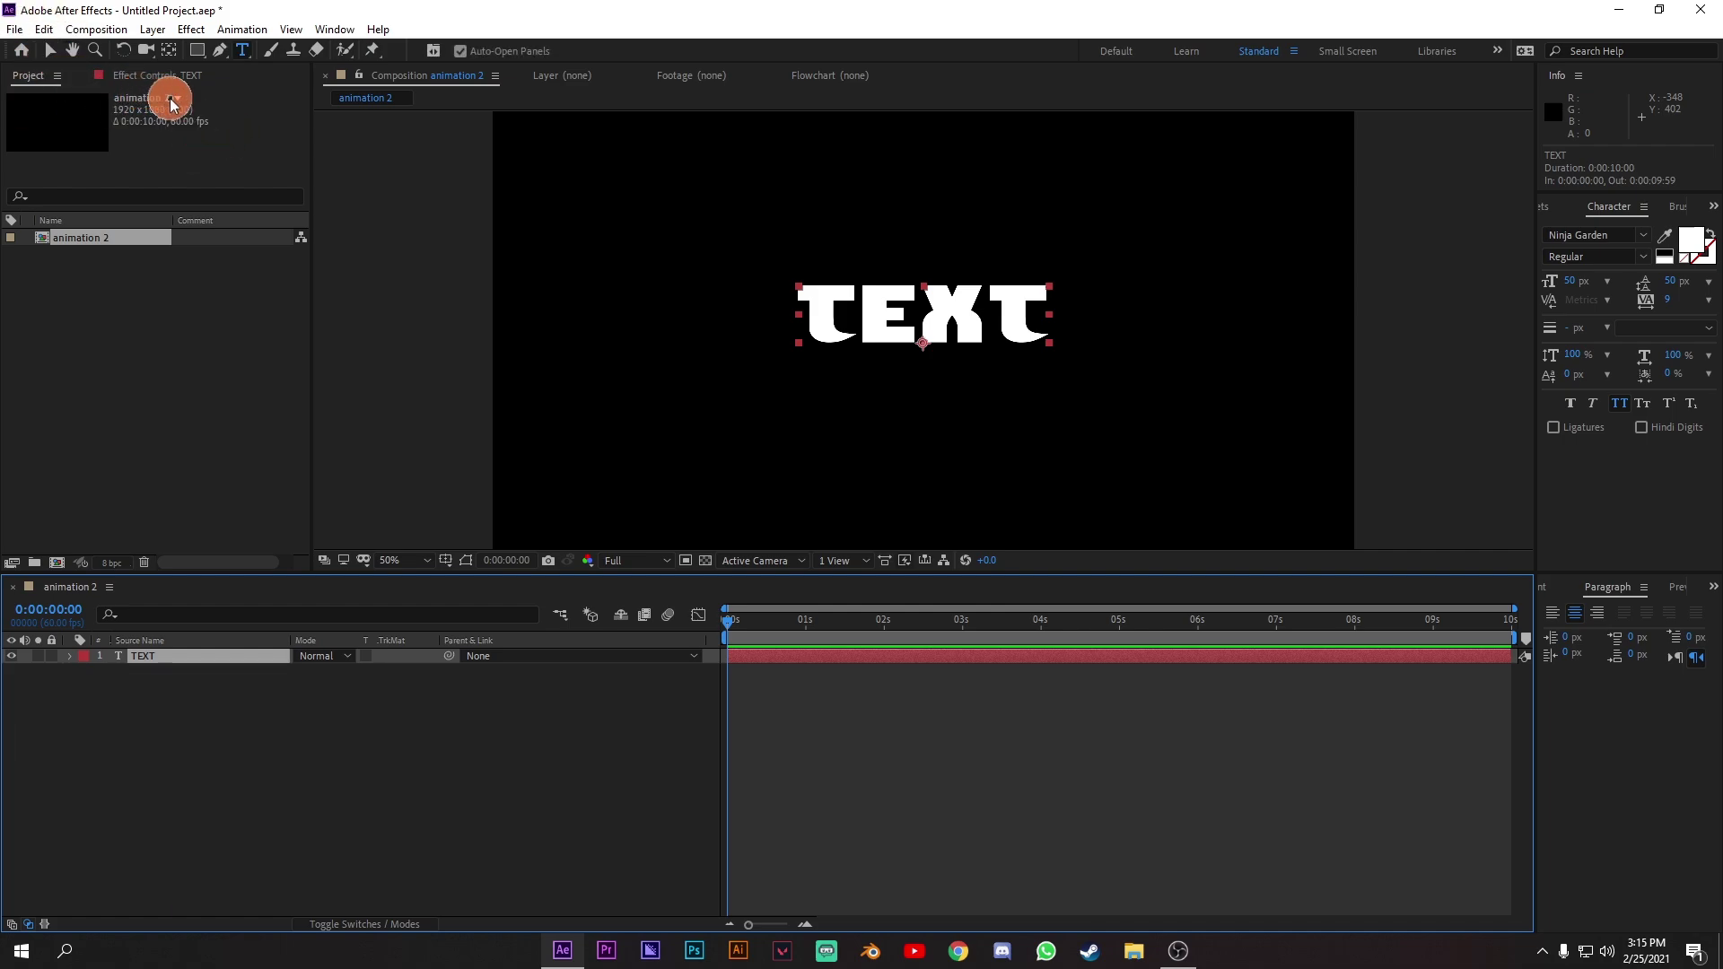
pyautogui.press('v')
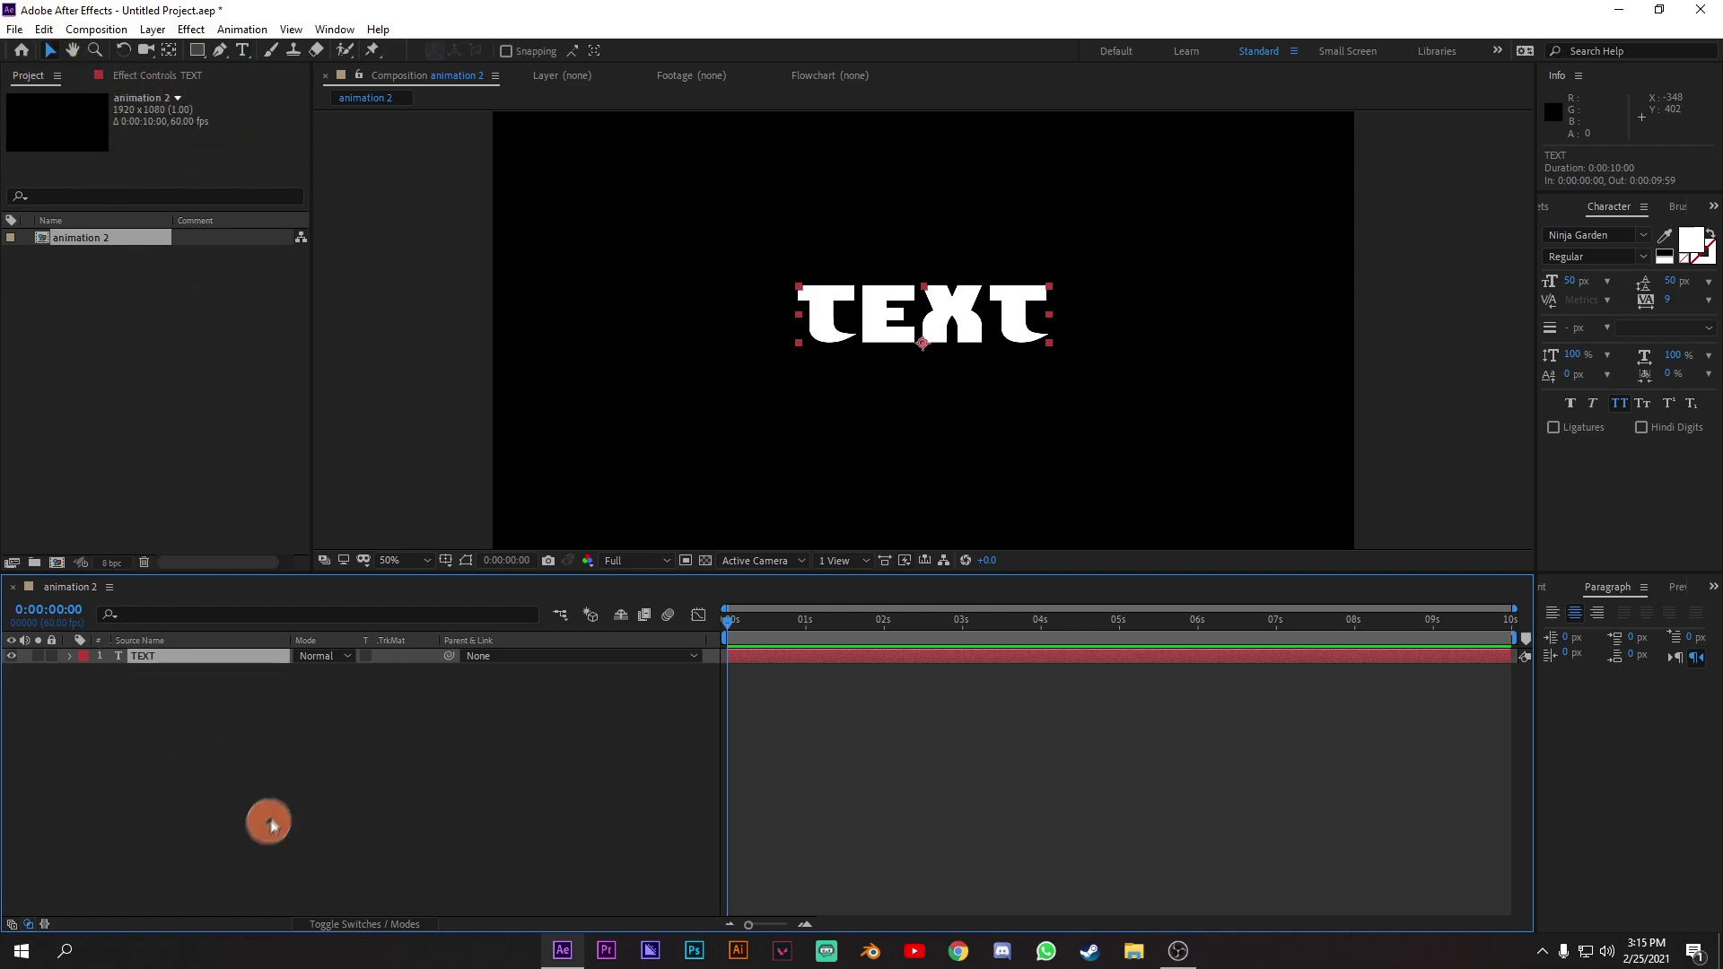
# Deselect the text layer and set the Pen tool's shape fill to None.
pyautogui.click(305, 880)
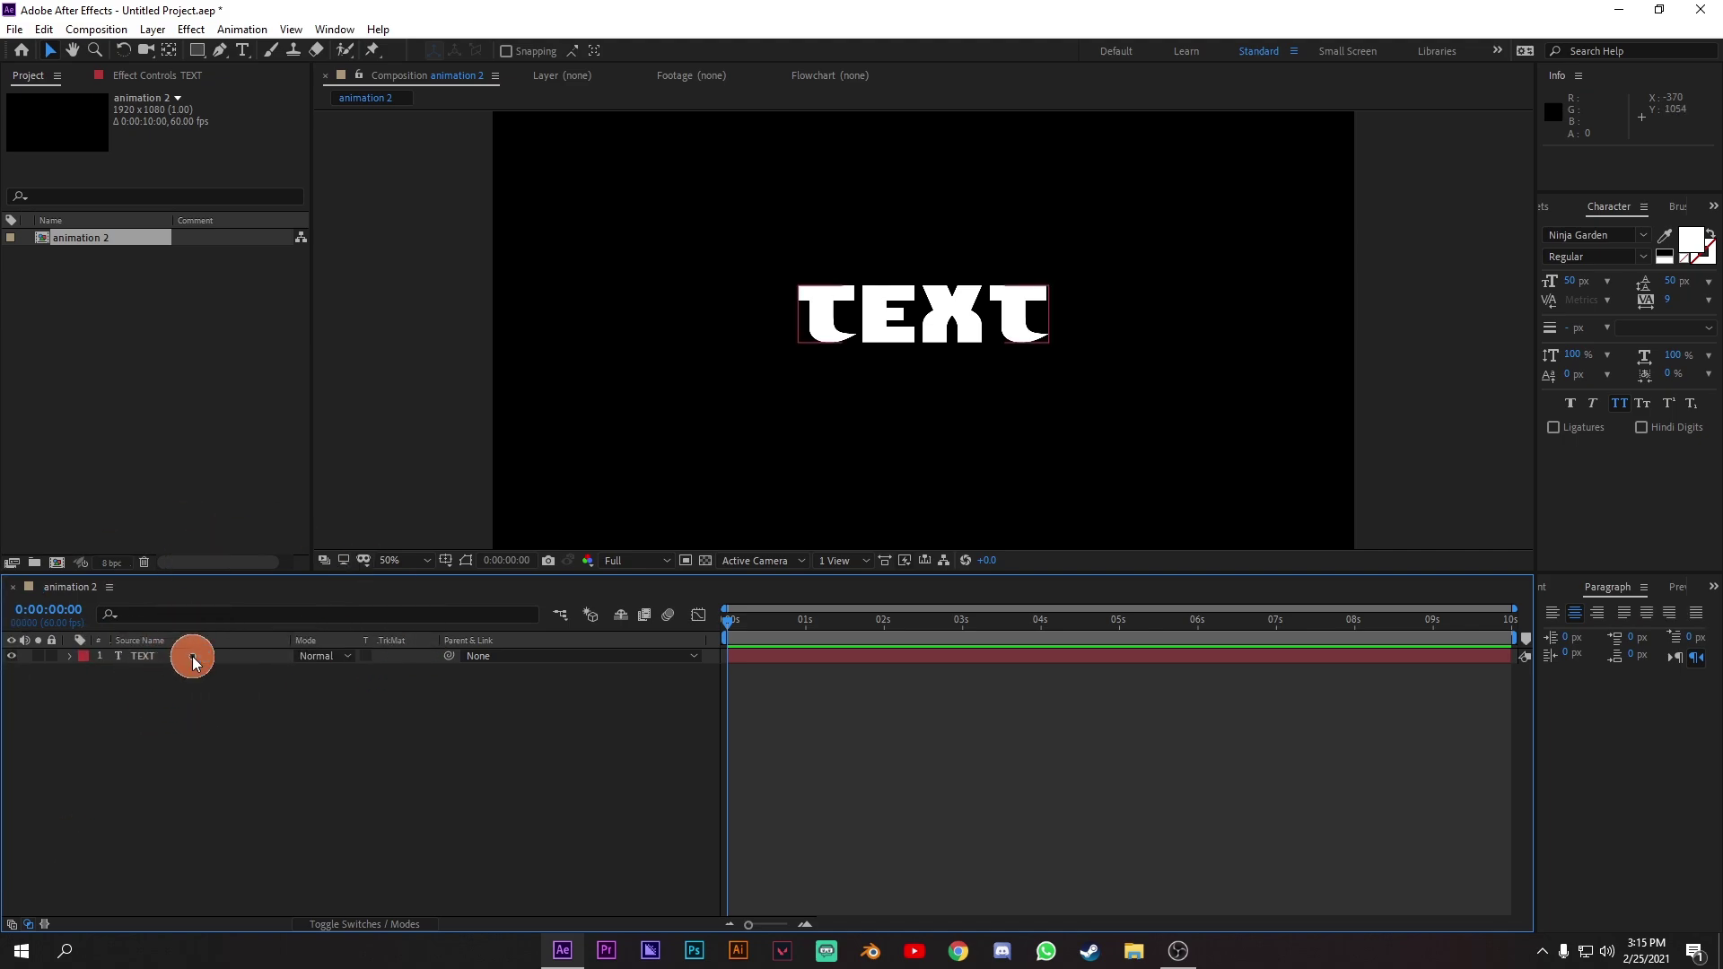
pyautogui.click(221, 53)
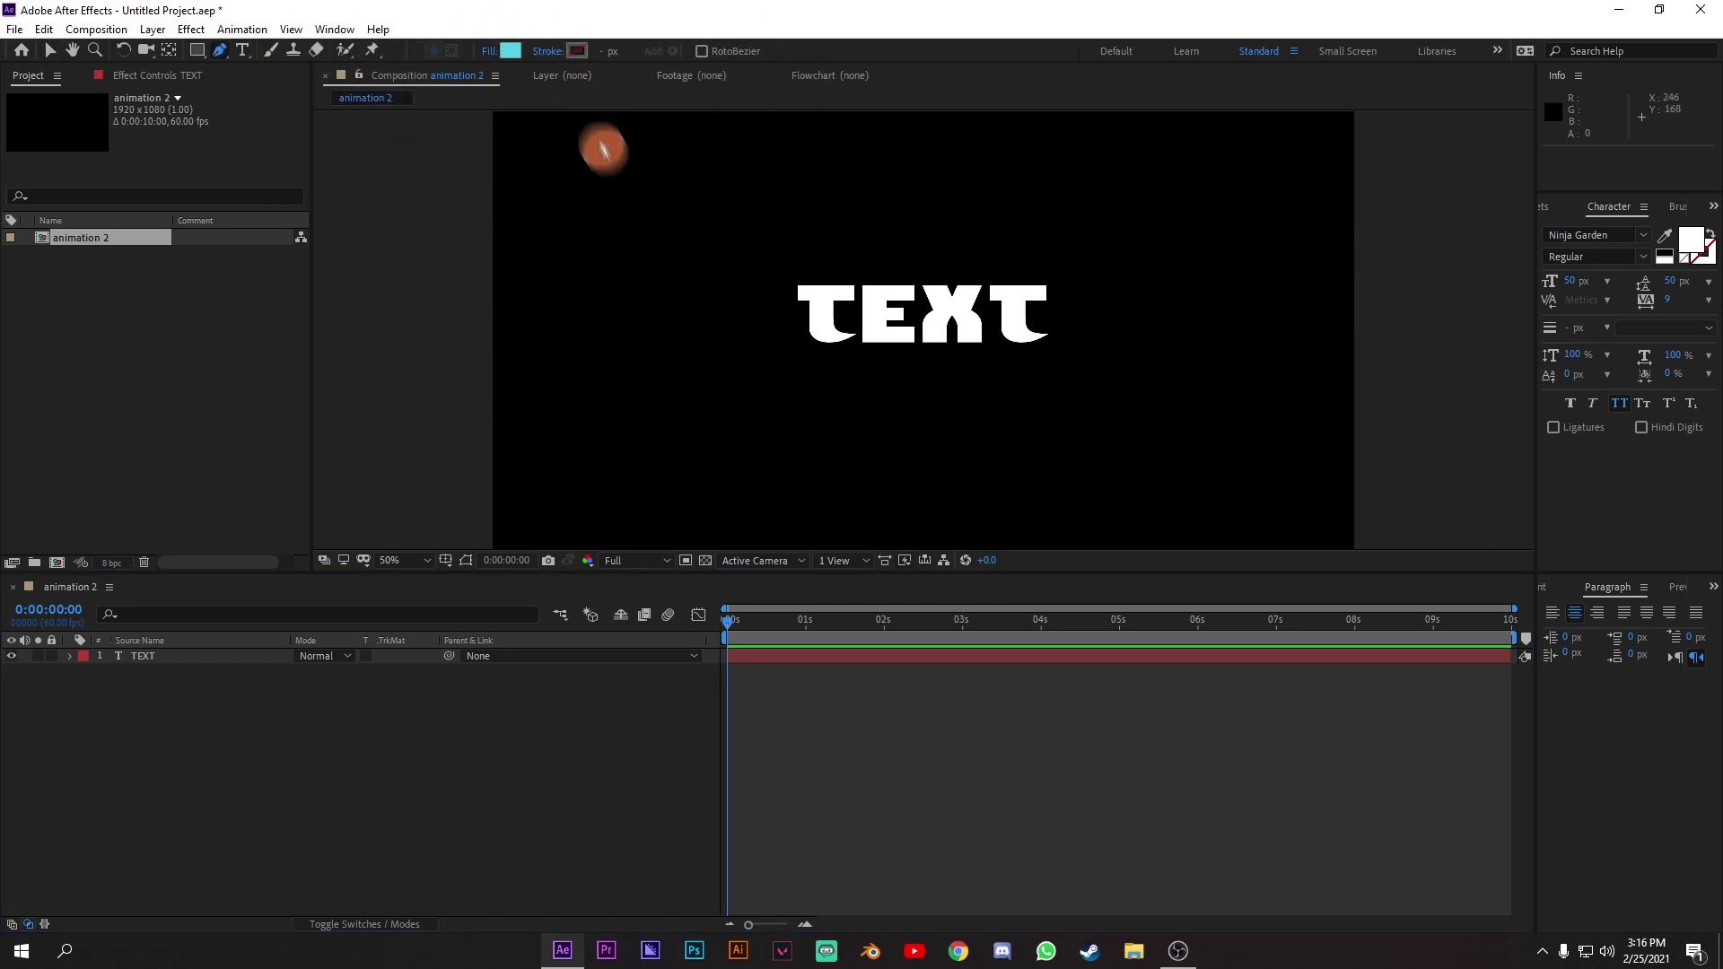
pyautogui.click(489, 59)
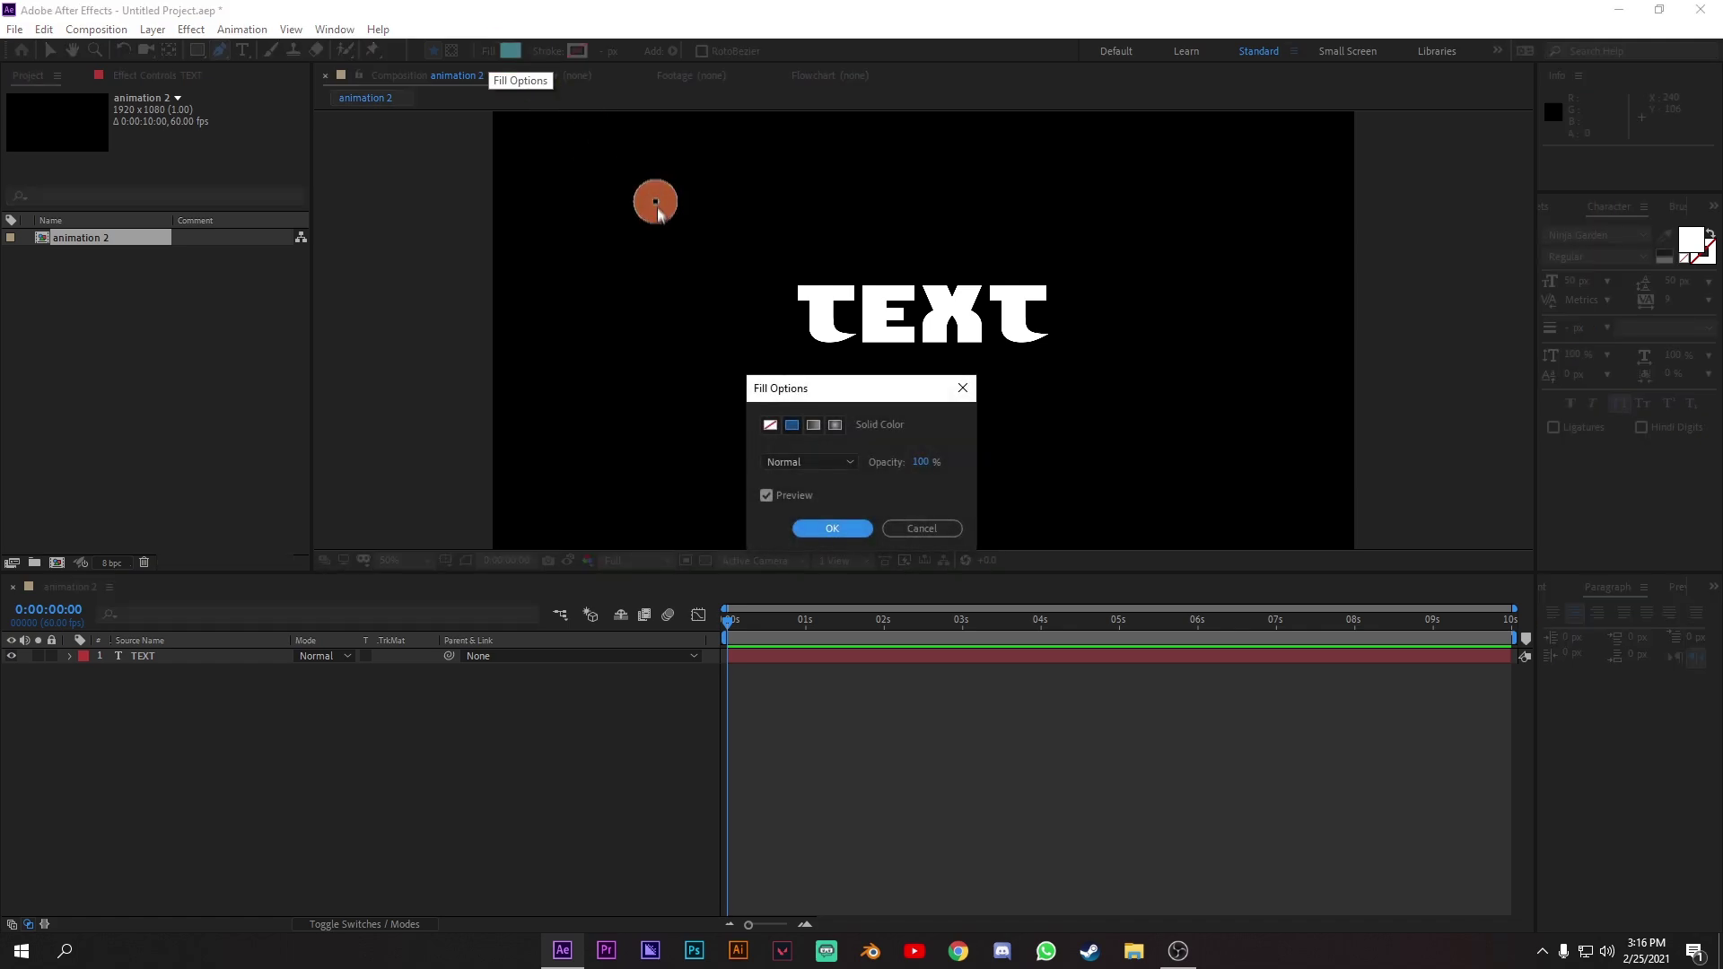
pyautogui.click(931, 529)
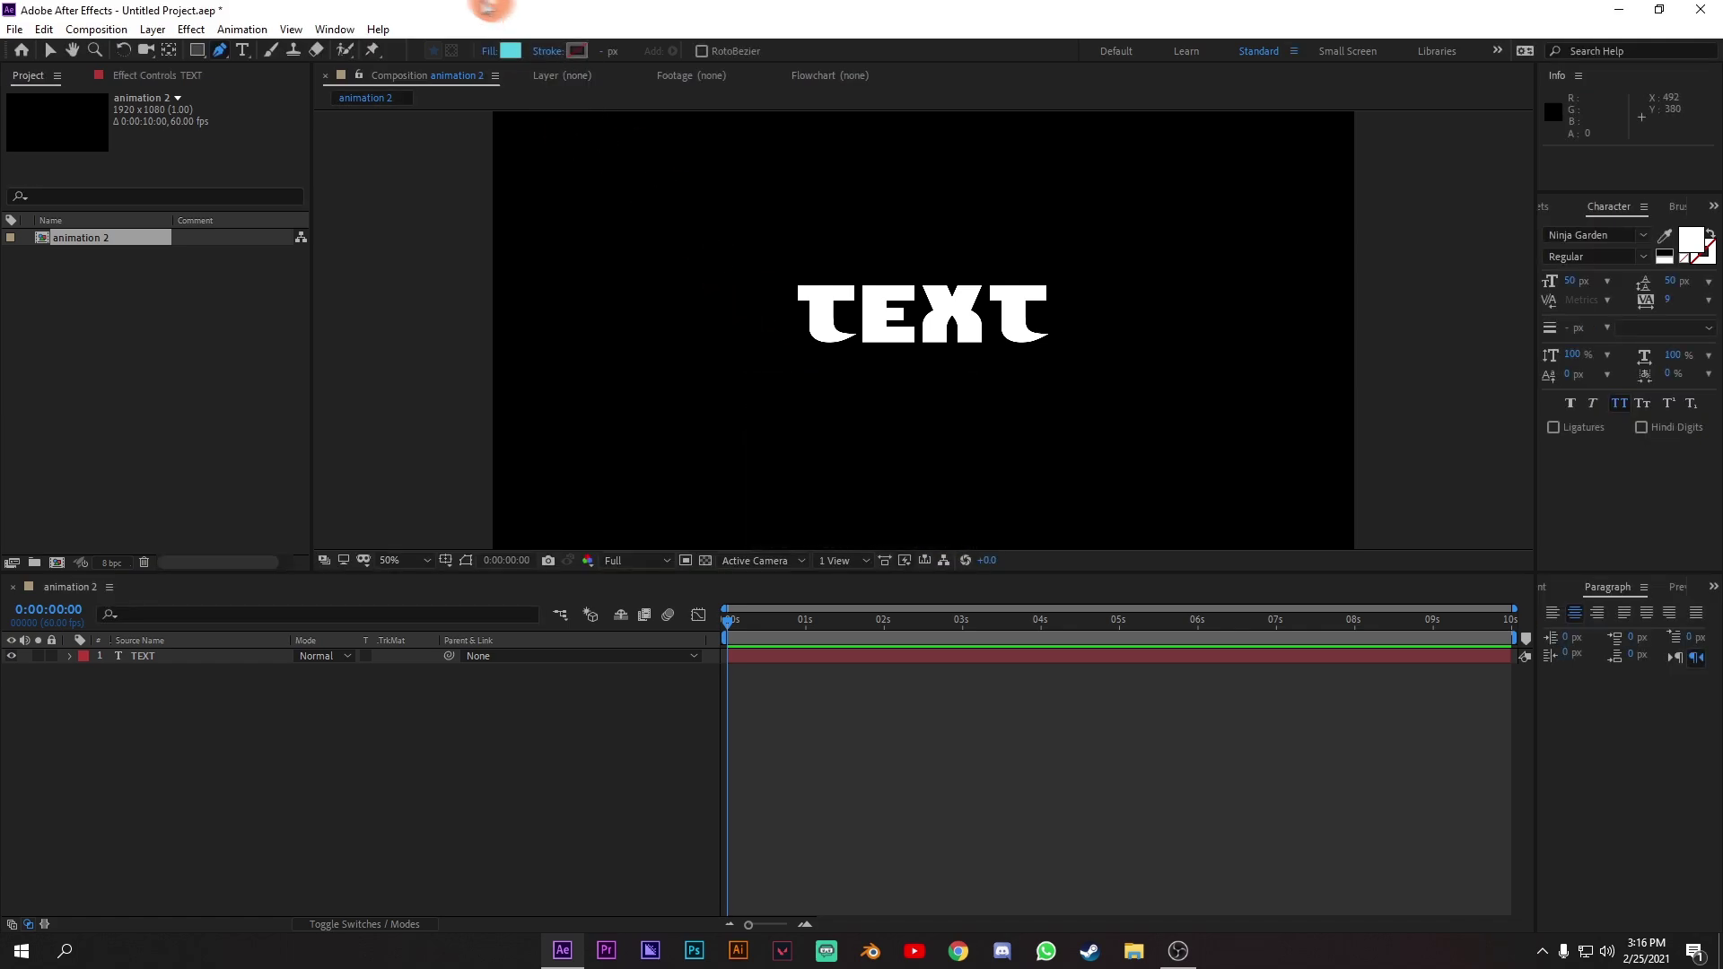
pyautogui.click(491, 55)
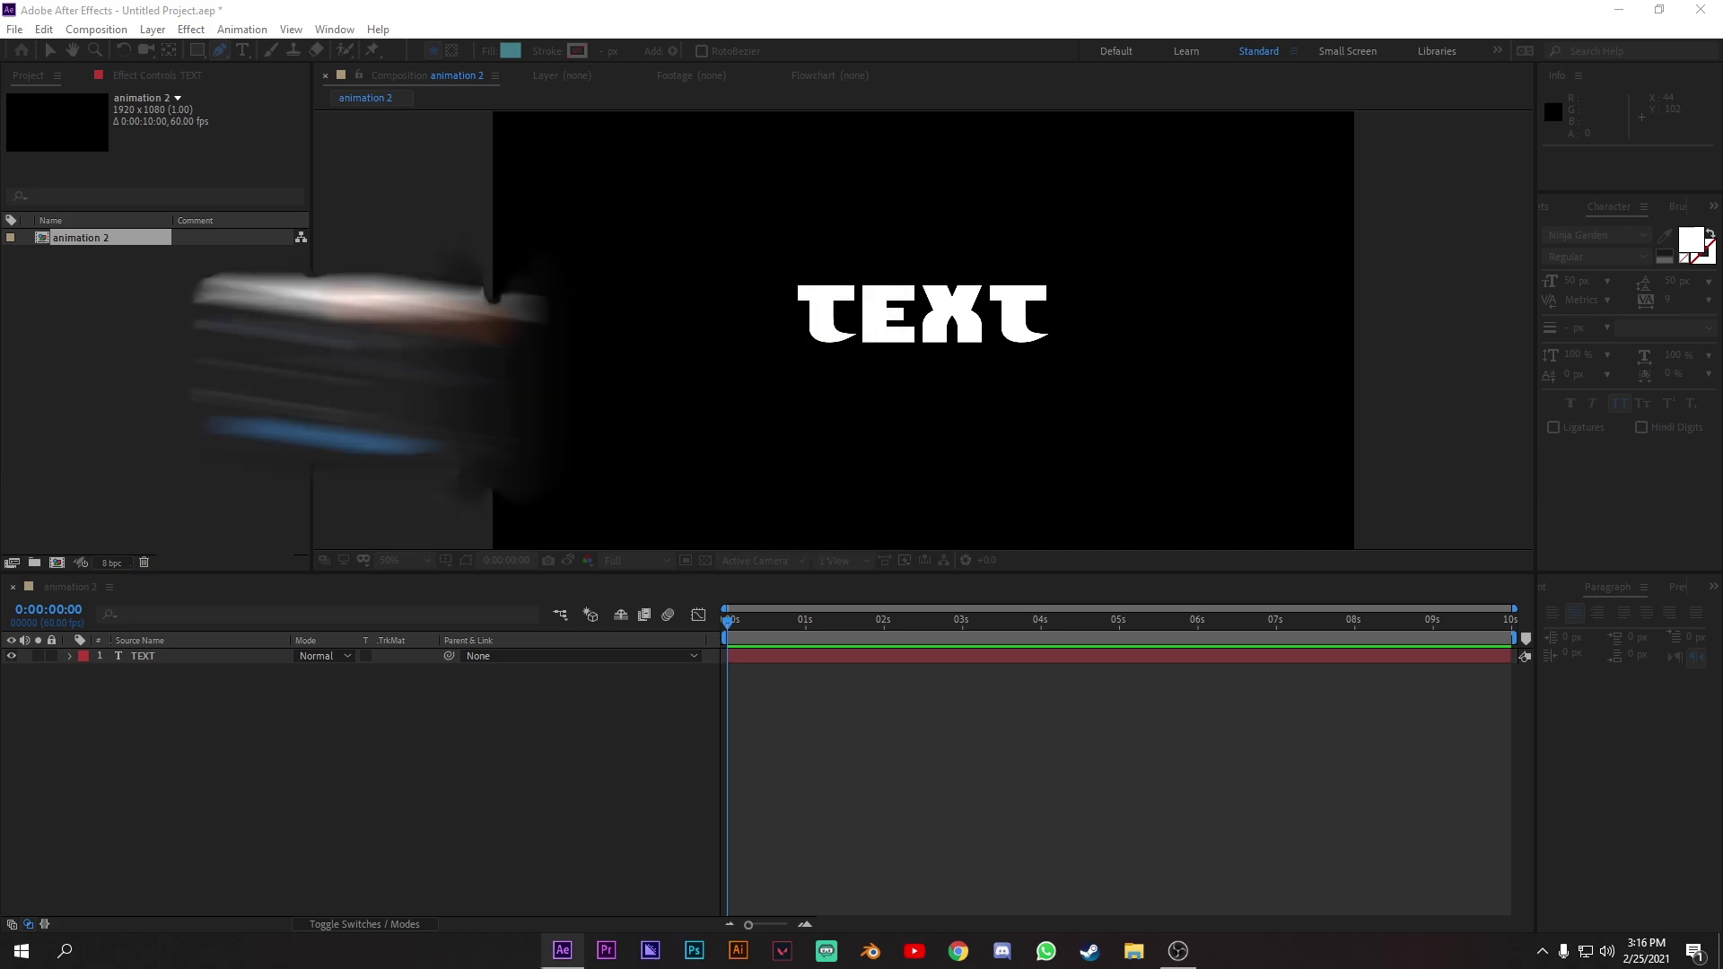
pyautogui.moveTo(440, 286); pyautogui.dragTo(903, 382)
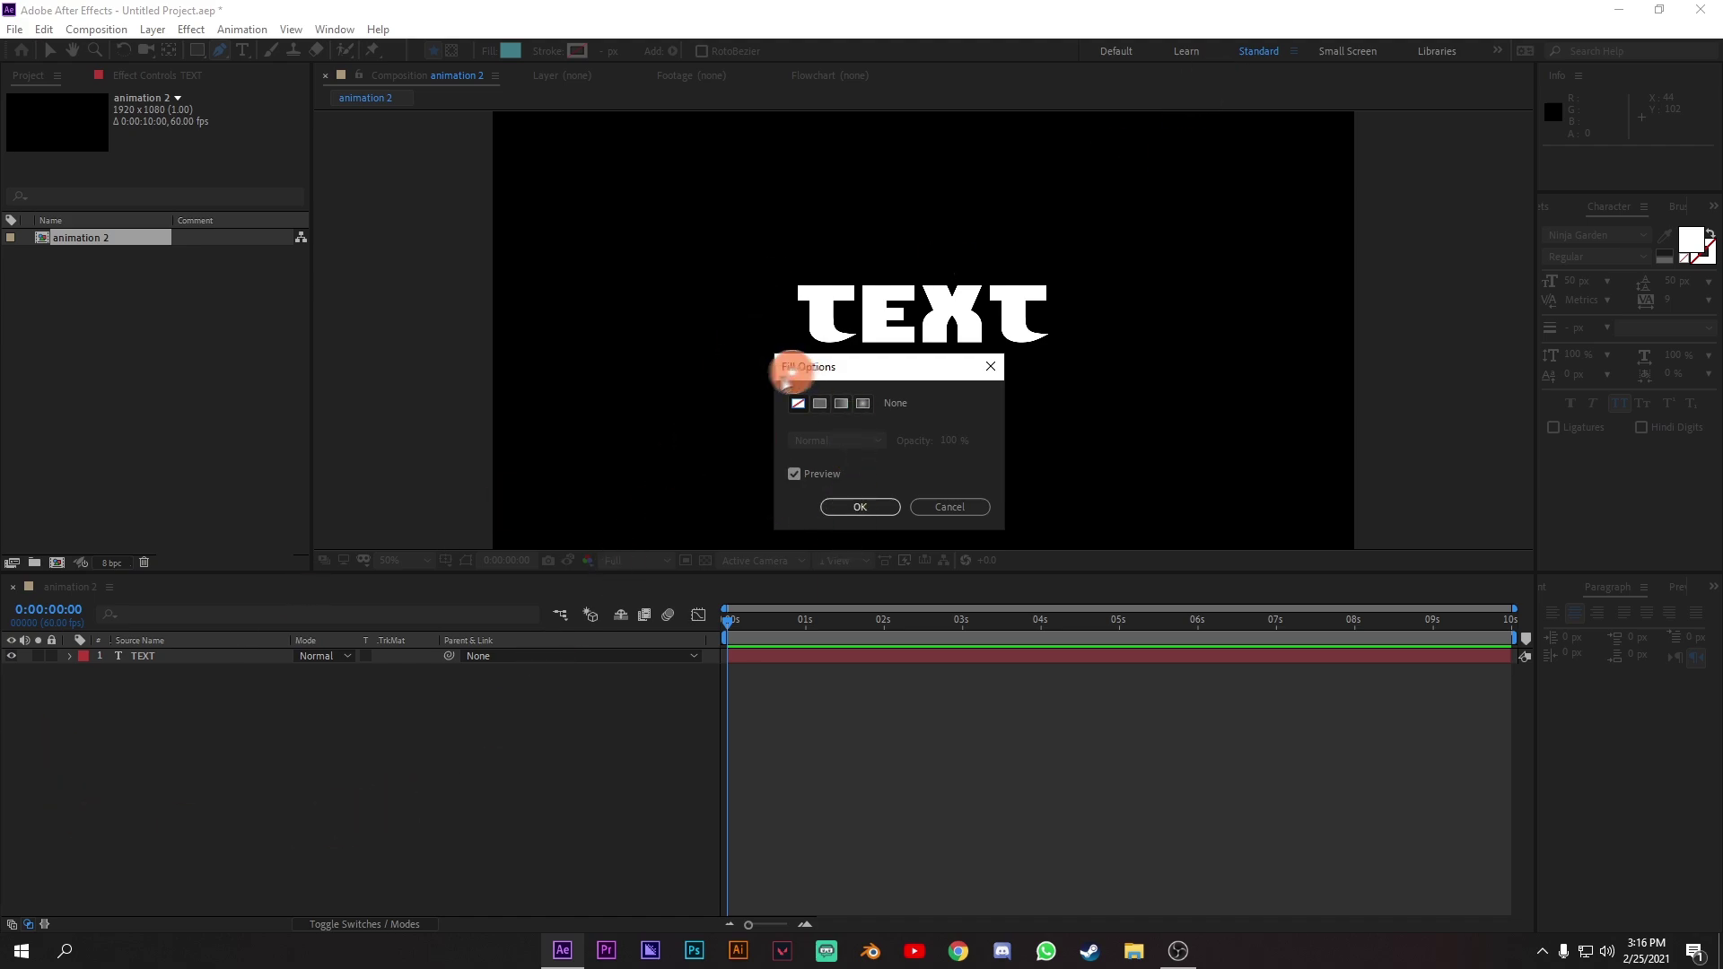
pyautogui.click(859, 507)
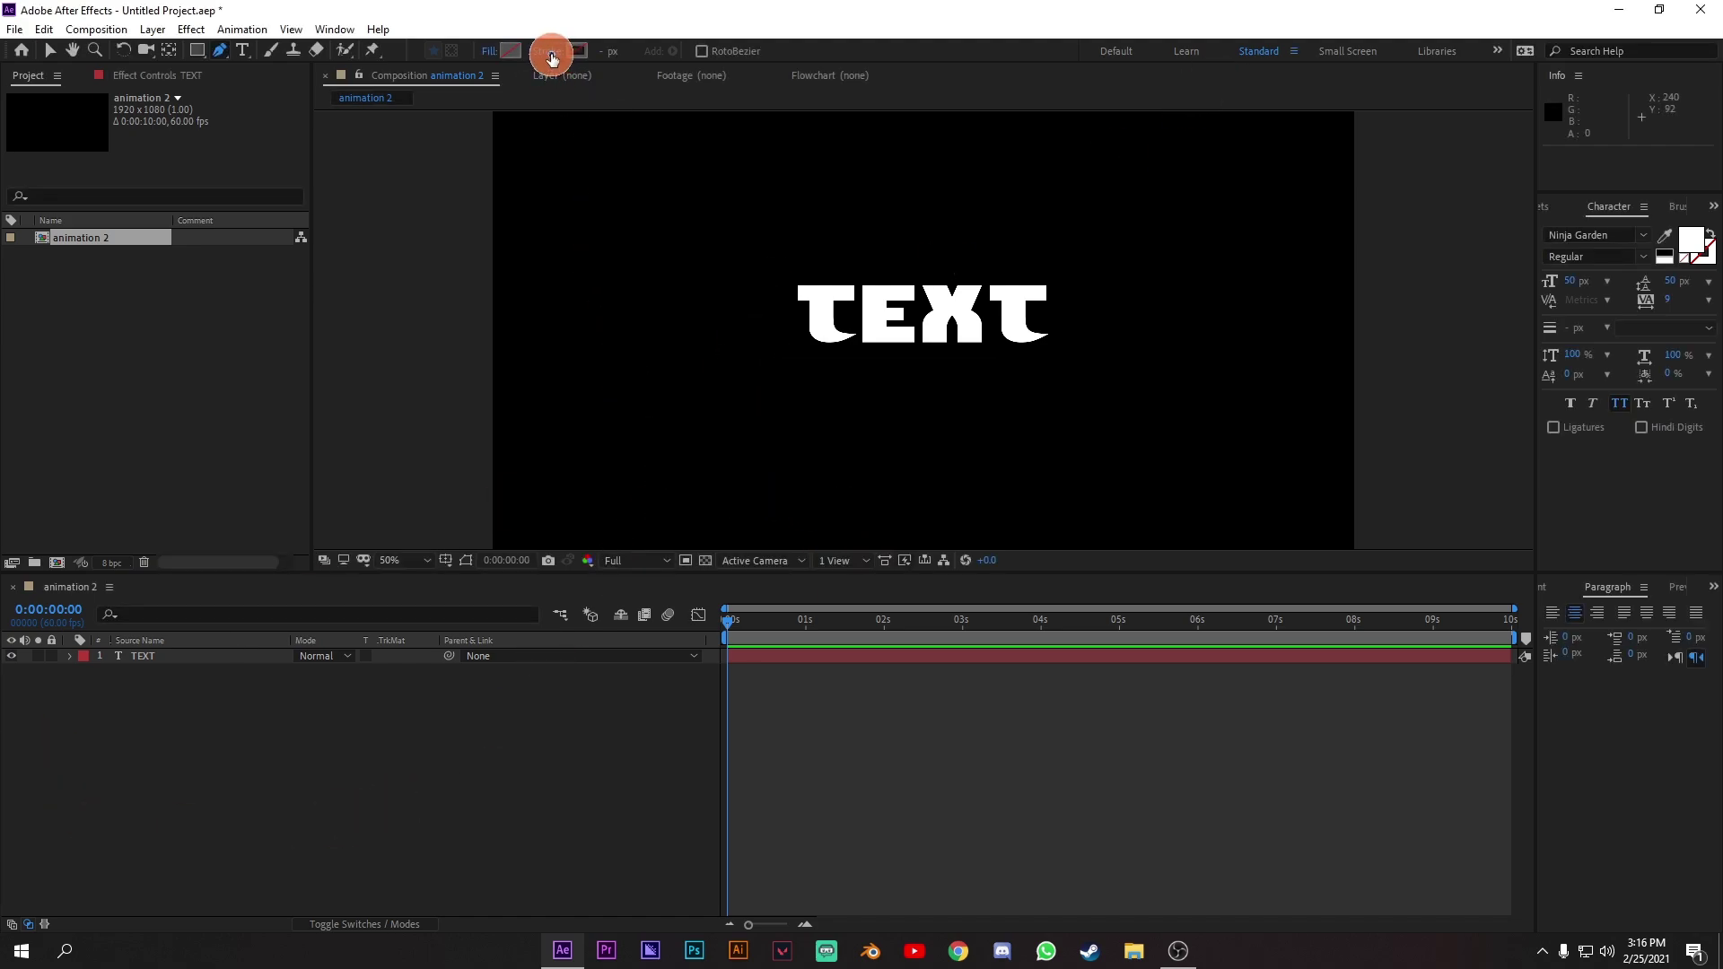
# Set the Pen tool's stroke to a solid colour and make it pure red, FF0000.
pyautogui.click(550, 53)
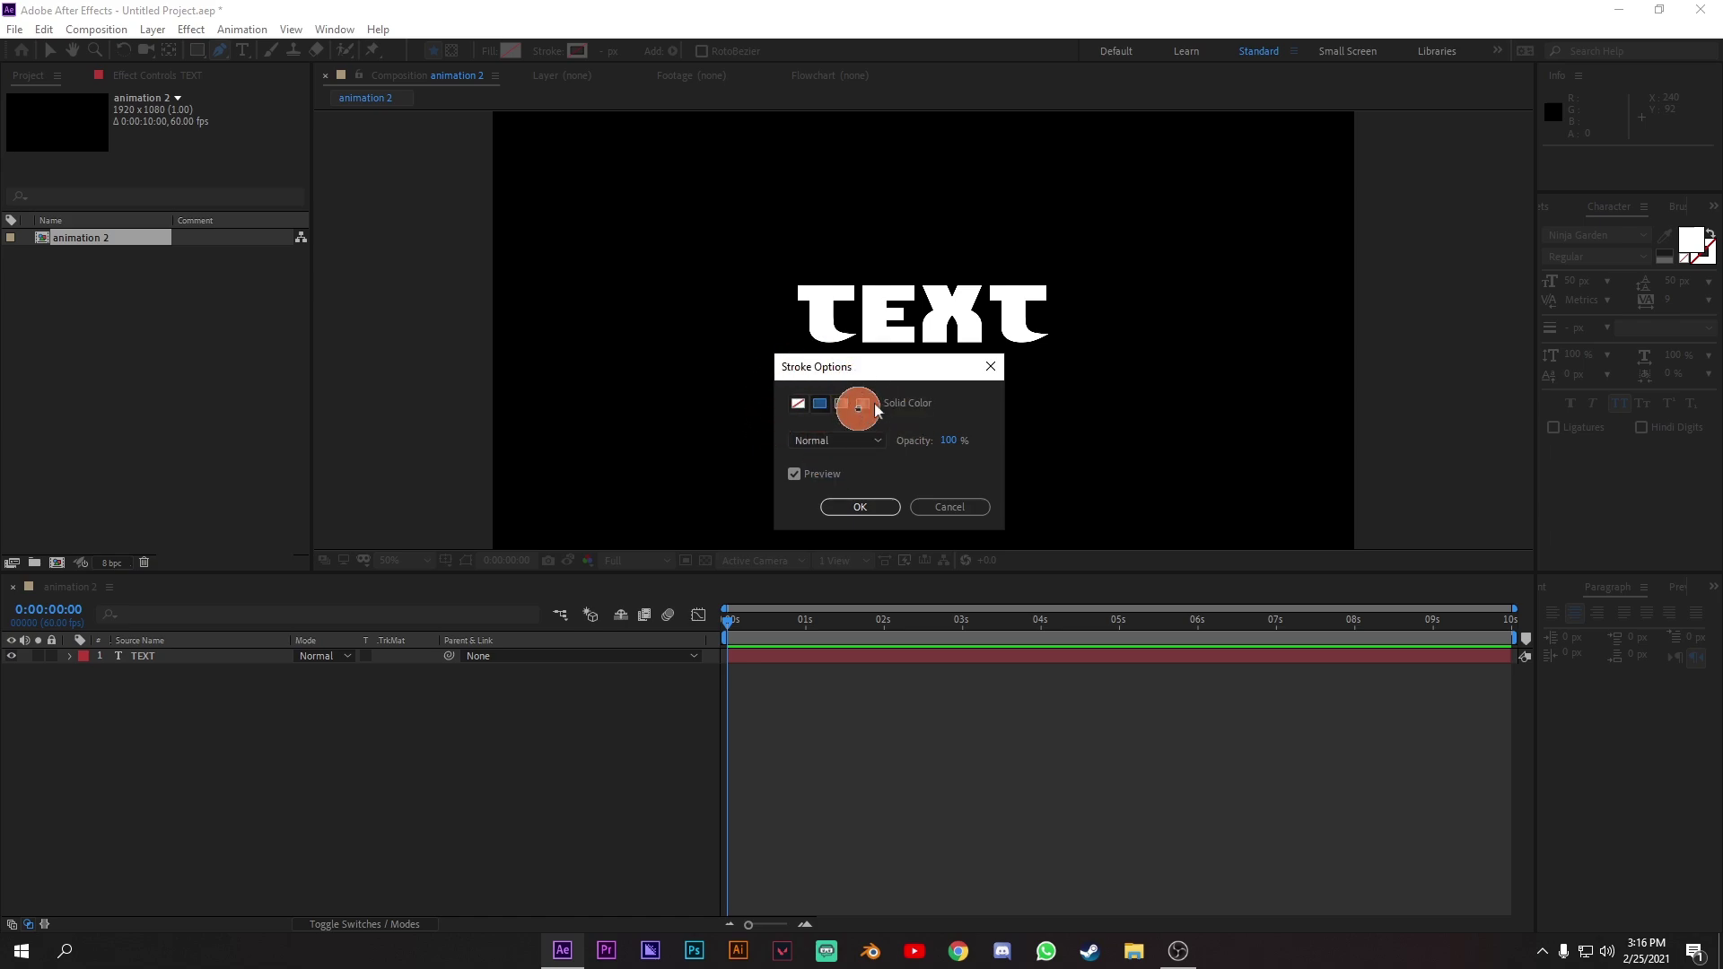
pyautogui.click(860, 508)
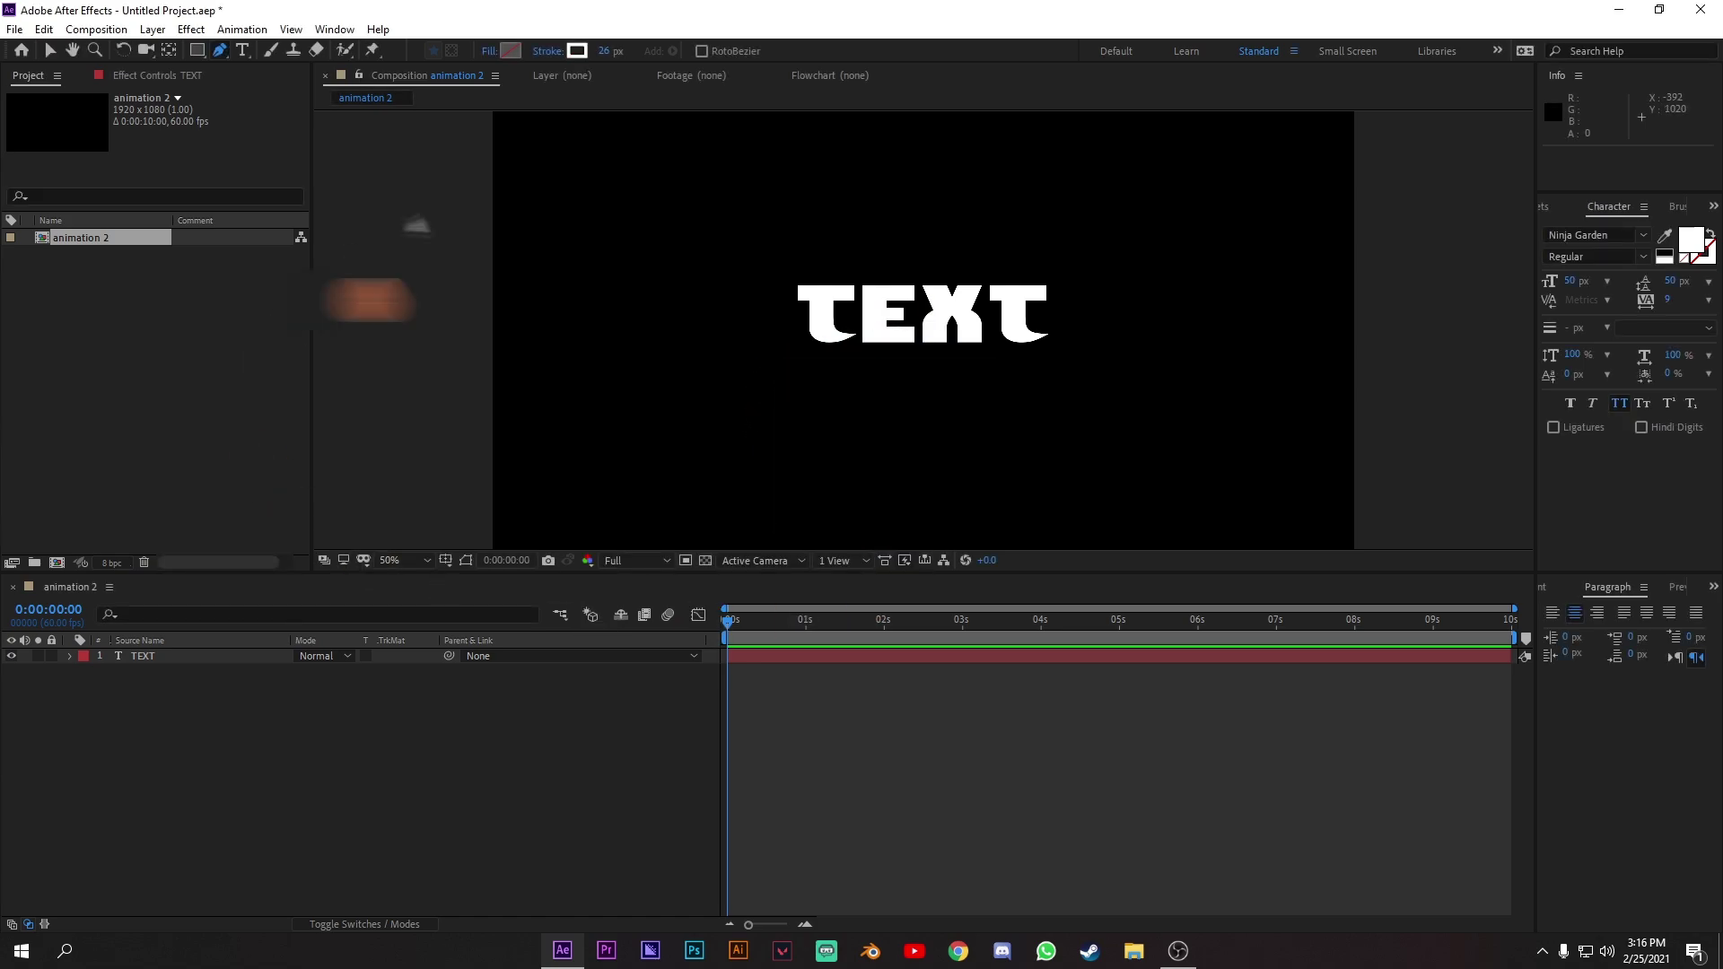
pyautogui.press('.')
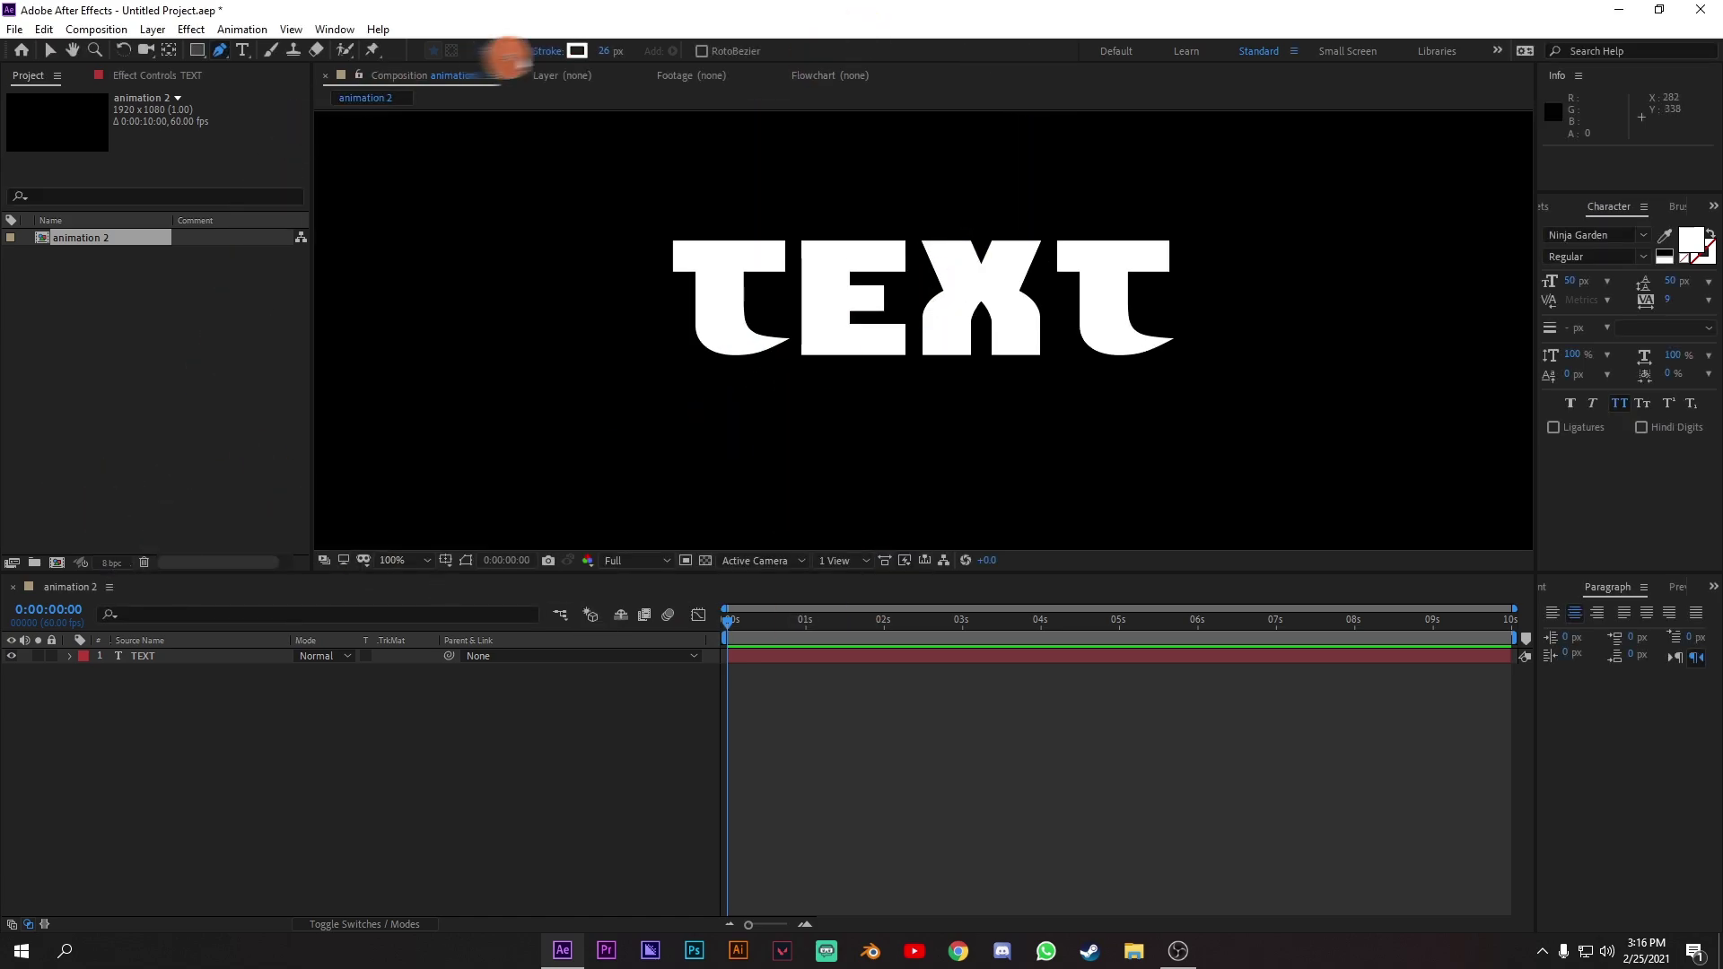
pyautogui.click(575, 54)
pyautogui.moveTo(79, 256)
pyautogui.mouseDown()
pyautogui.moveTo(269, 376)
pyautogui.moveTo(67, 601)
pyautogui.moveTo(8, 493)
pyautogui.moveTo(832, 38)
pyautogui.mouseUp()
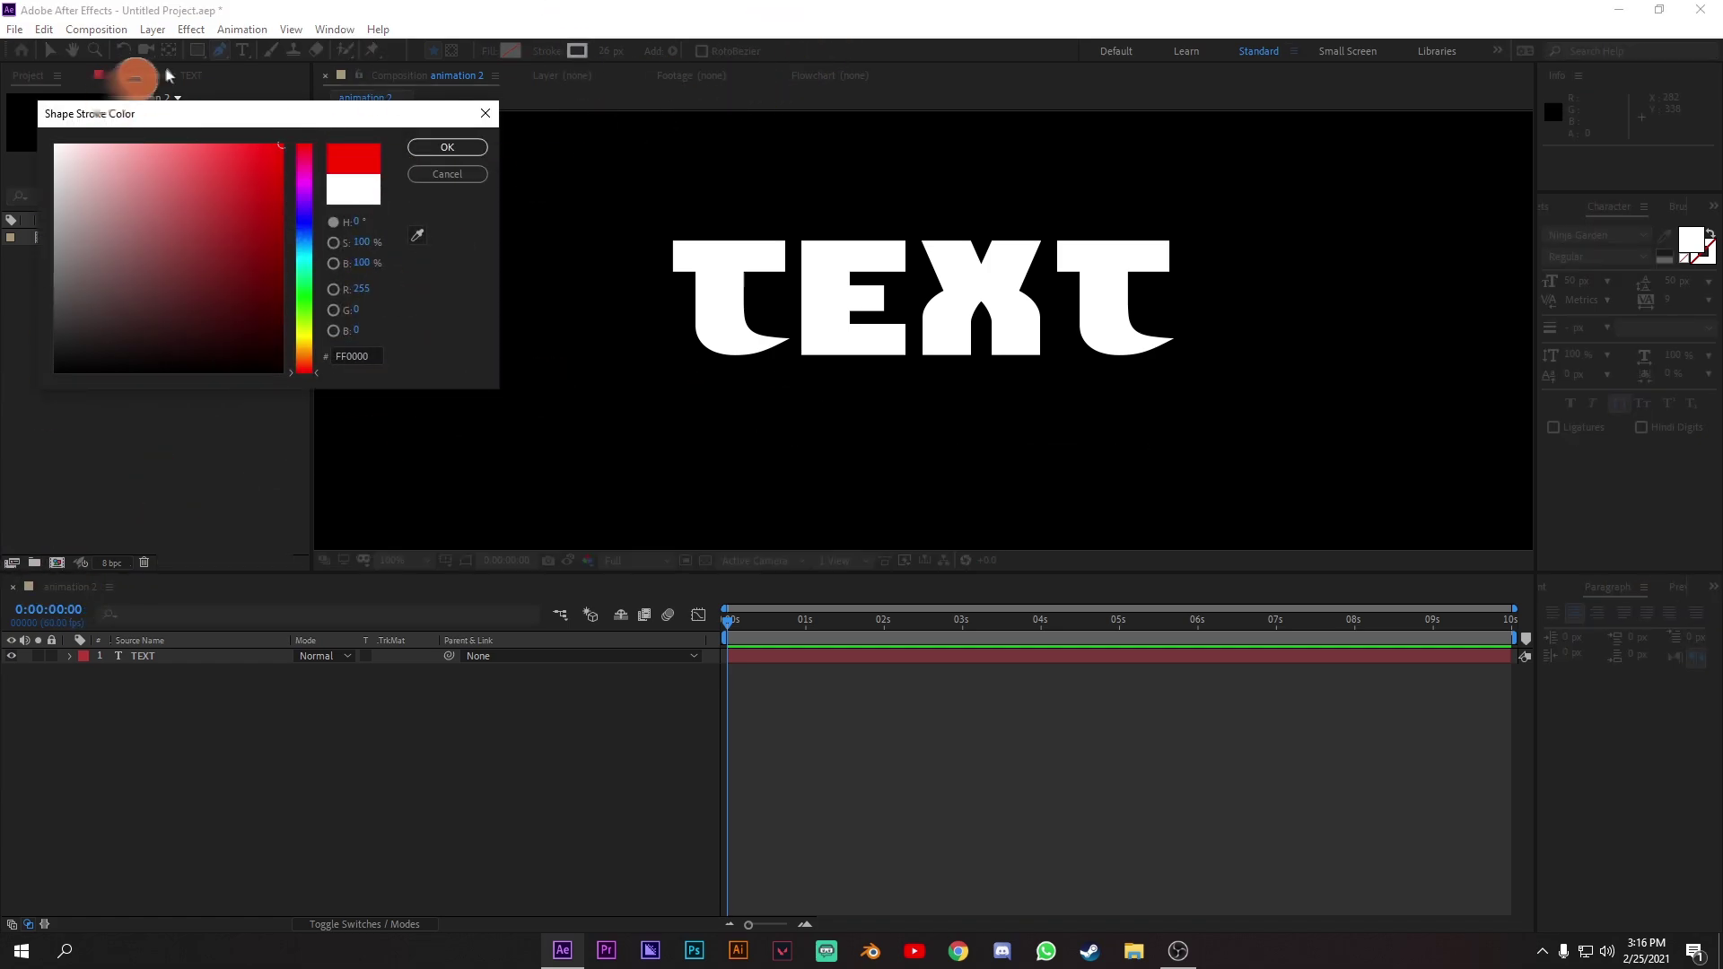
pyautogui.click(767, 274)
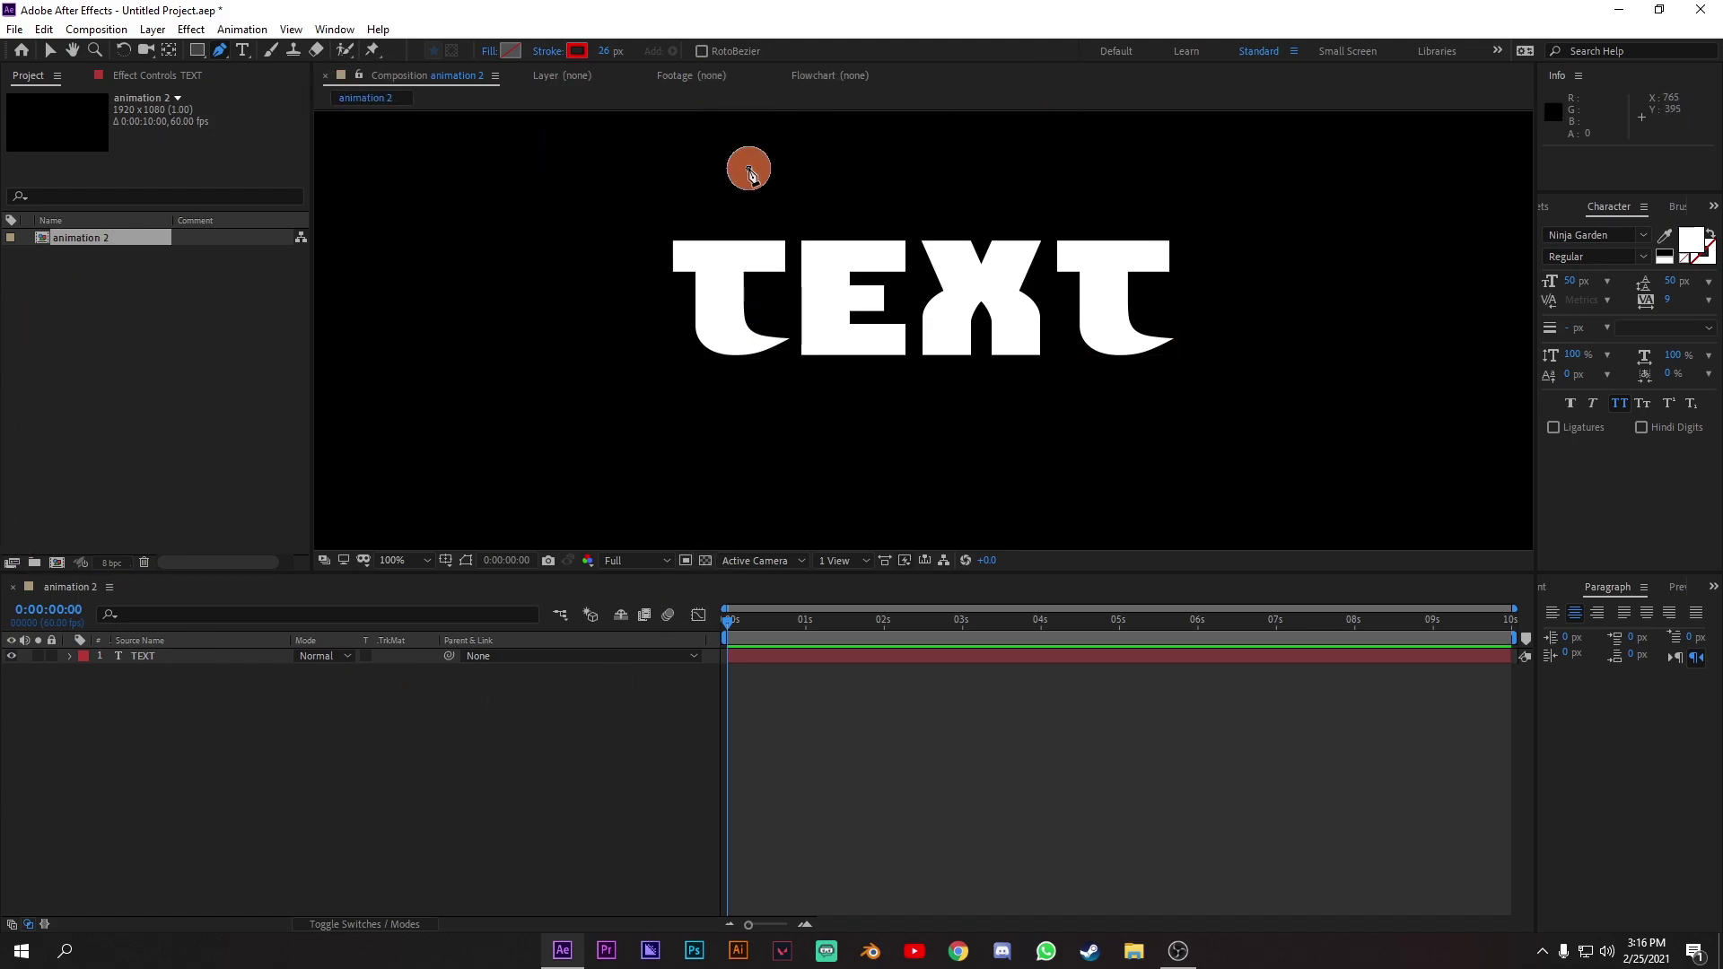
# With no layer selected, draw a straight horizontal Pen line across the full crossbar of the first T.
pyautogui.press('.')
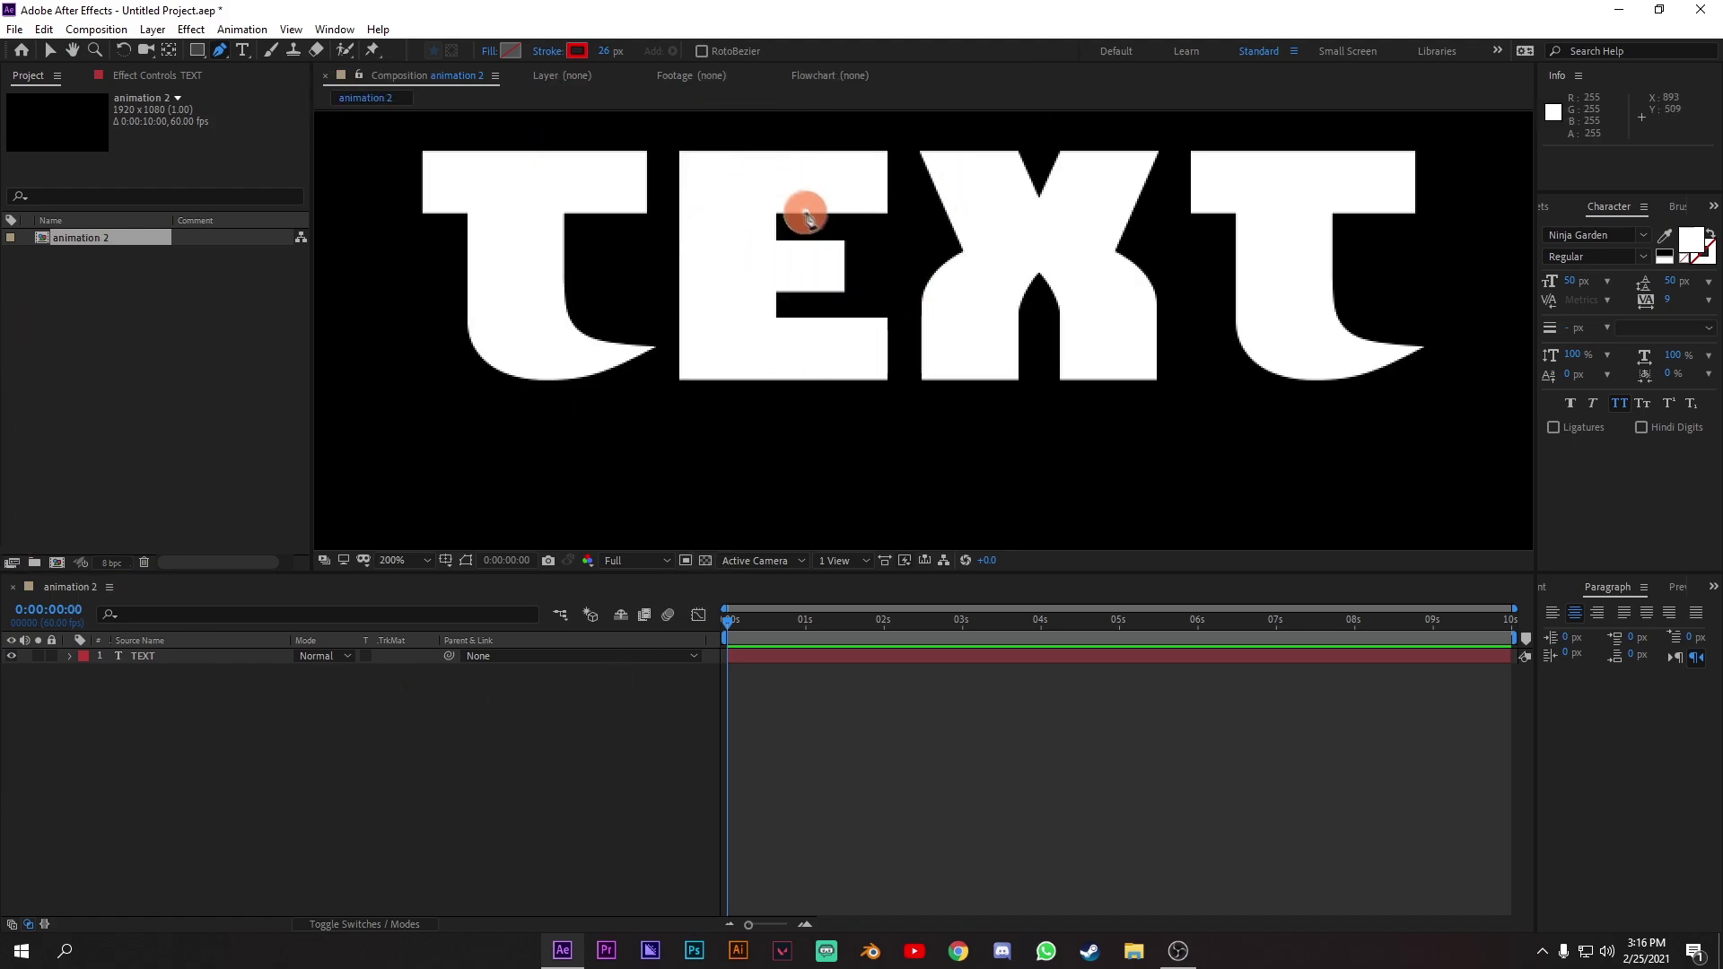
pyautogui.moveTo(801, 212); pyautogui.dragTo(1021, 329)
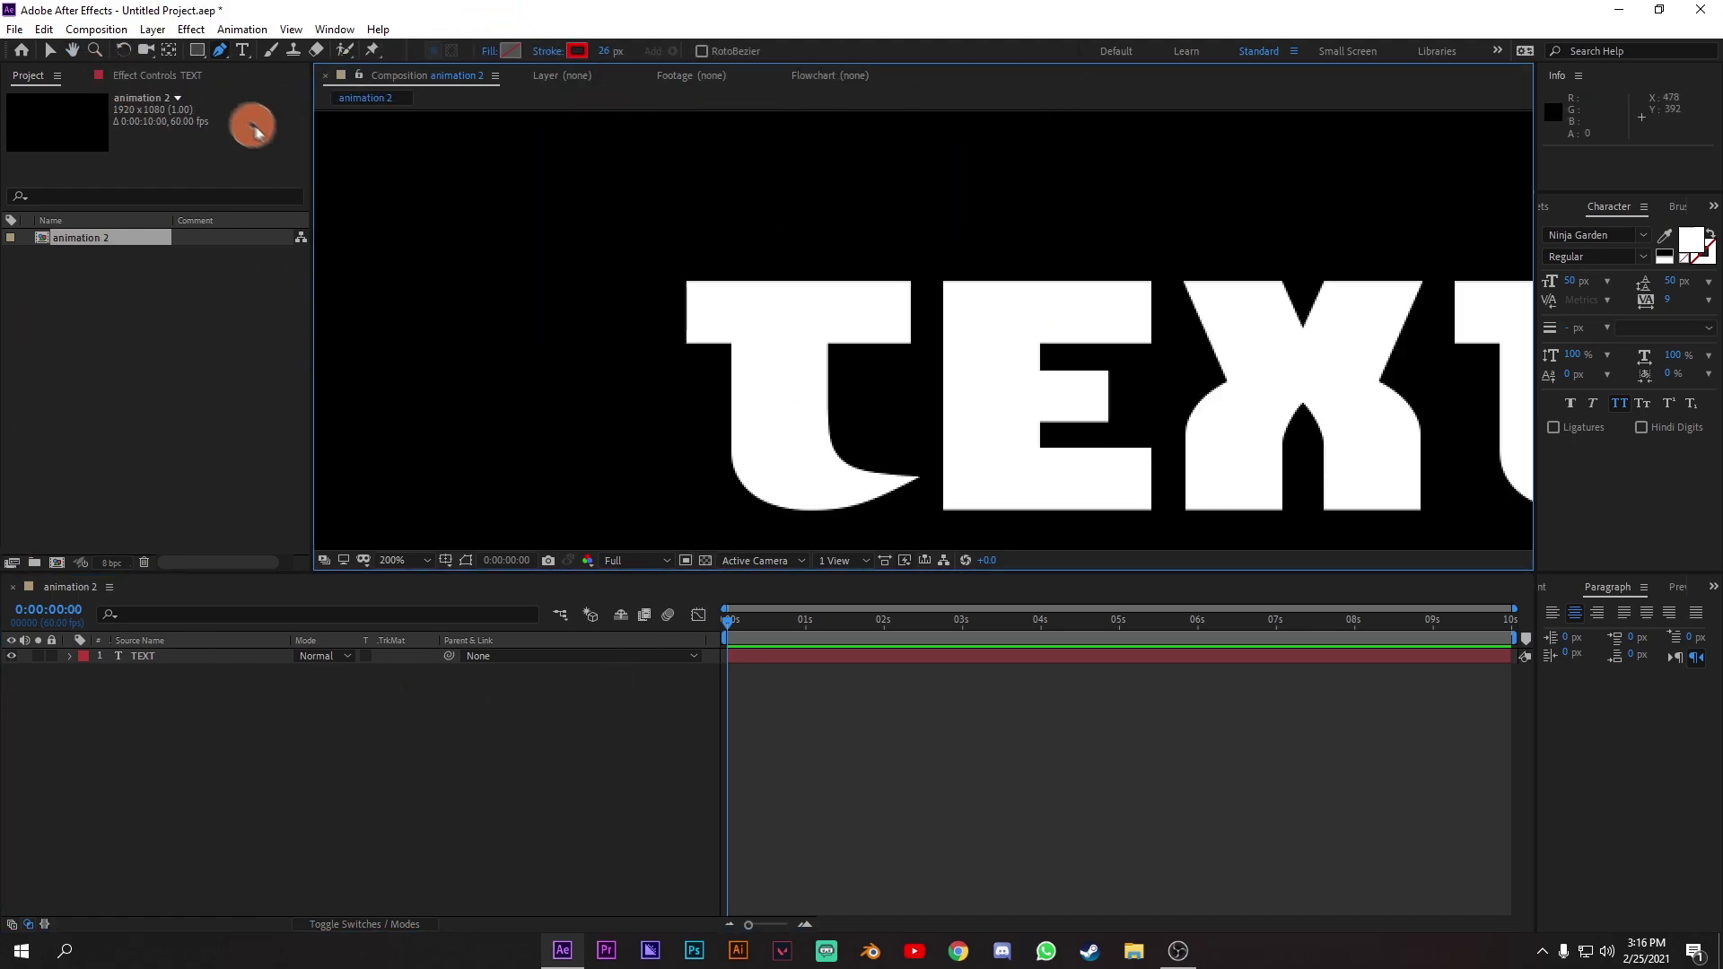
pyautogui.press('v')
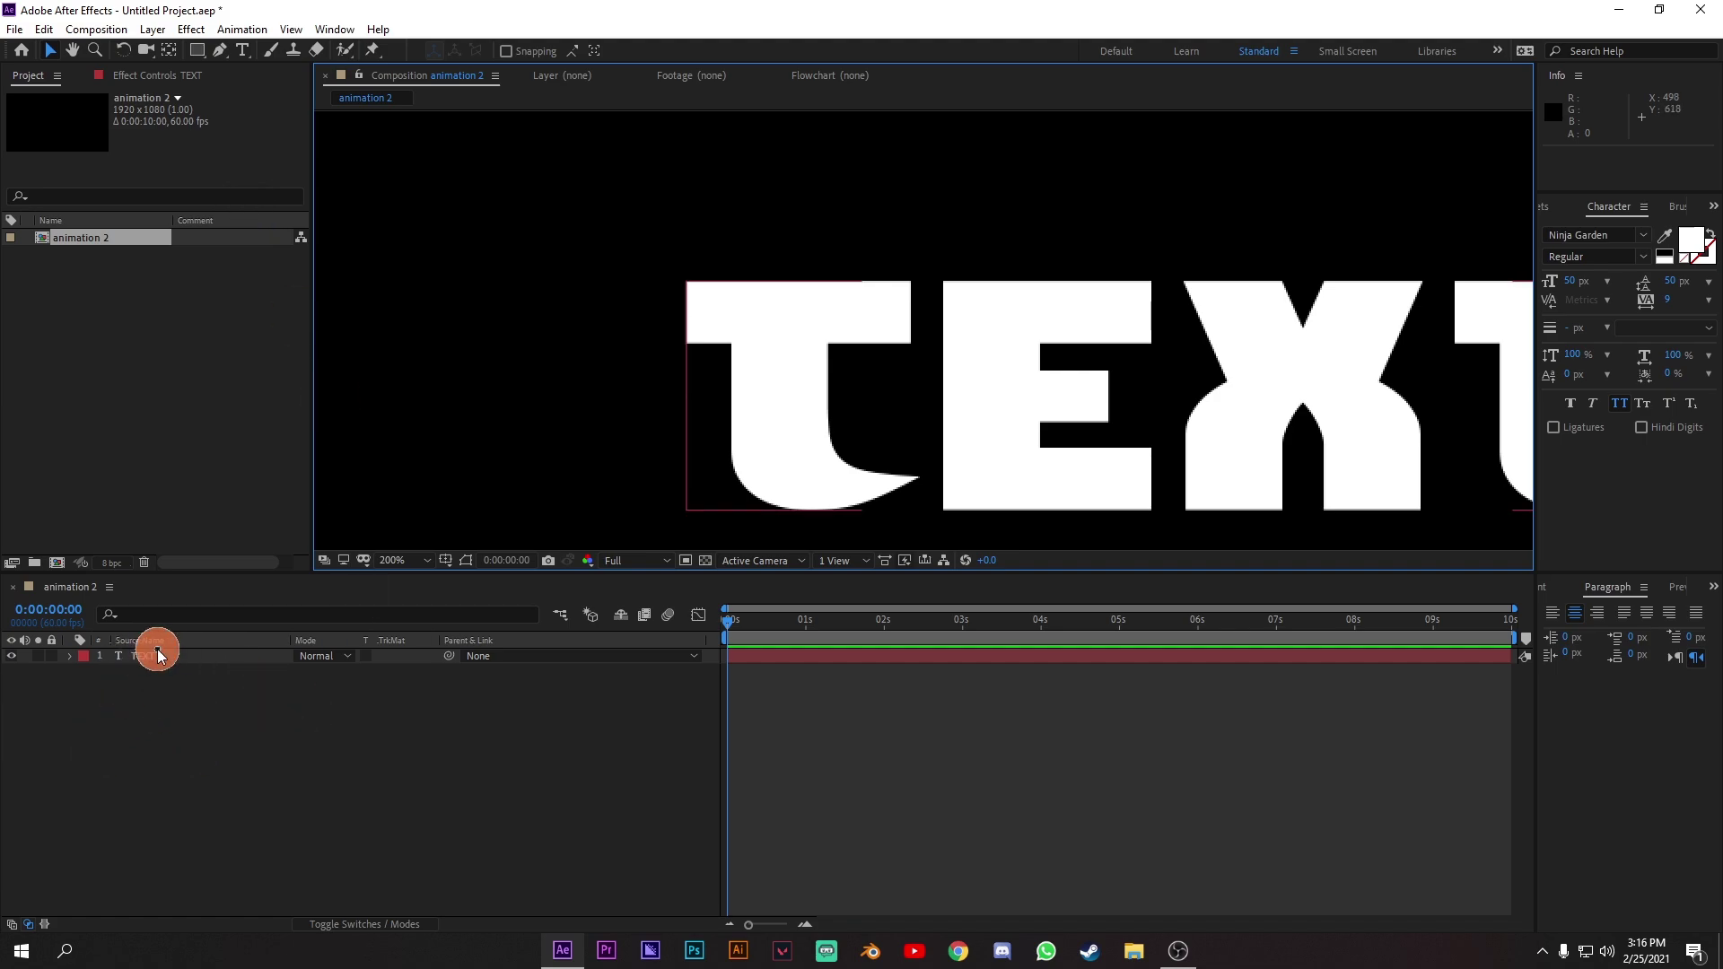
pyautogui.click(224, 656)
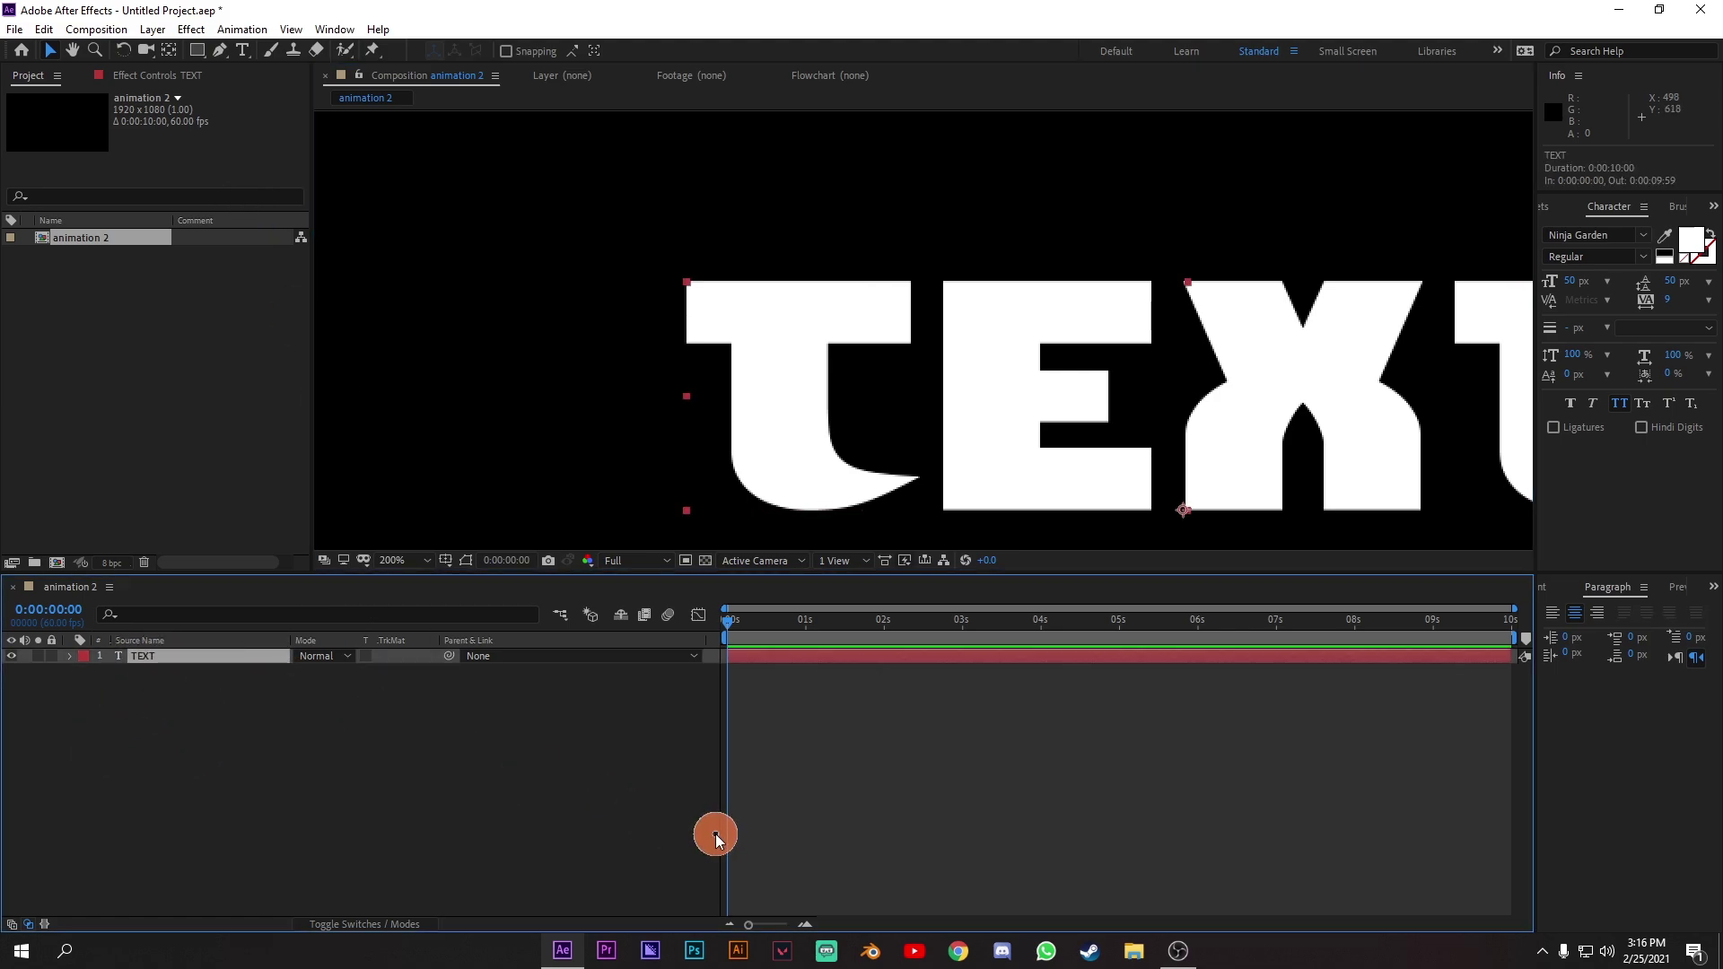
pyautogui.click(545, 770)
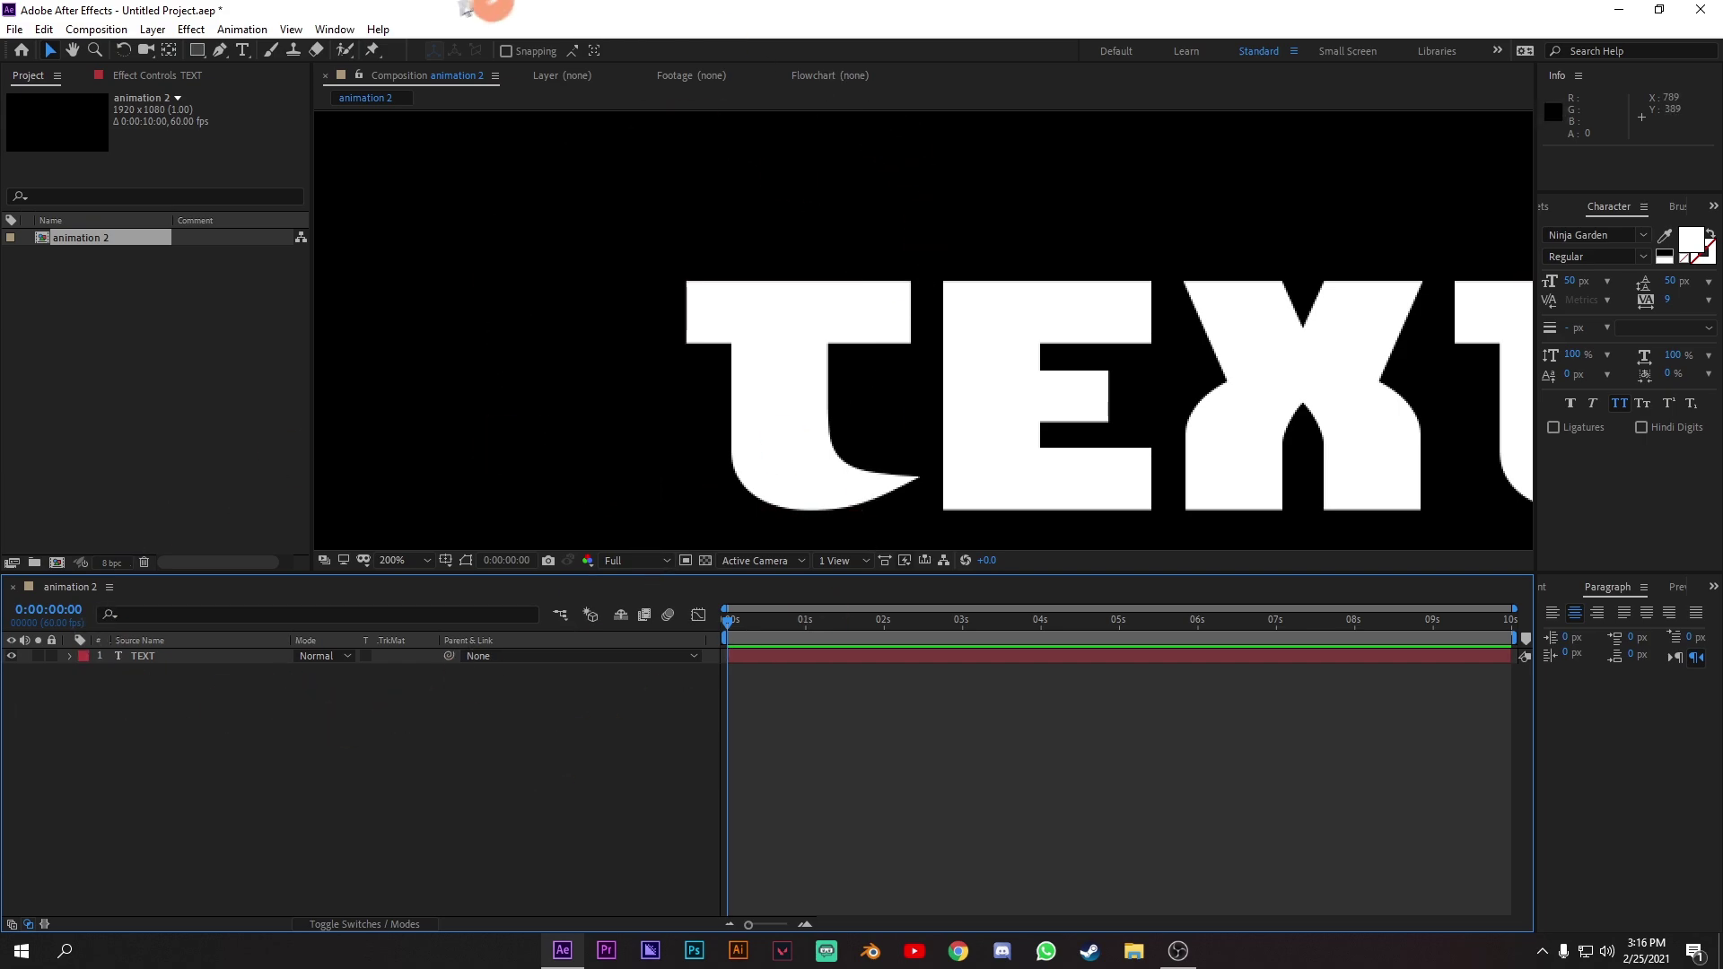
pyautogui.click(220, 51)
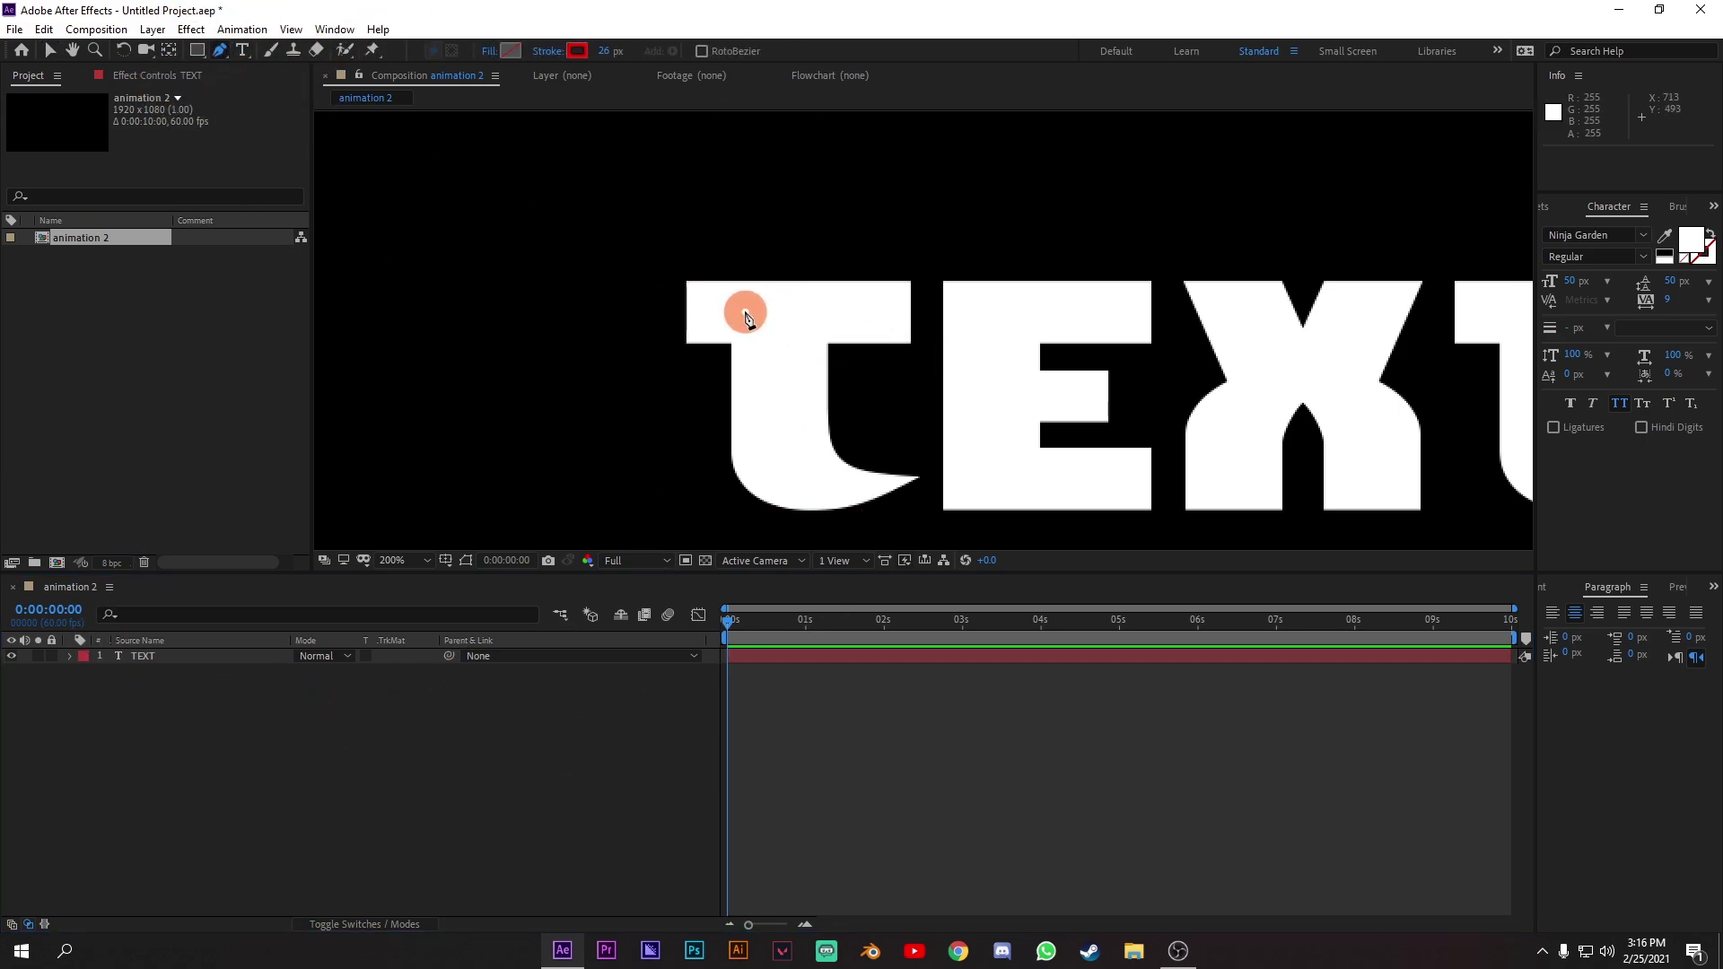
pyautogui.click(661, 310)
pyautogui.click(925, 310)
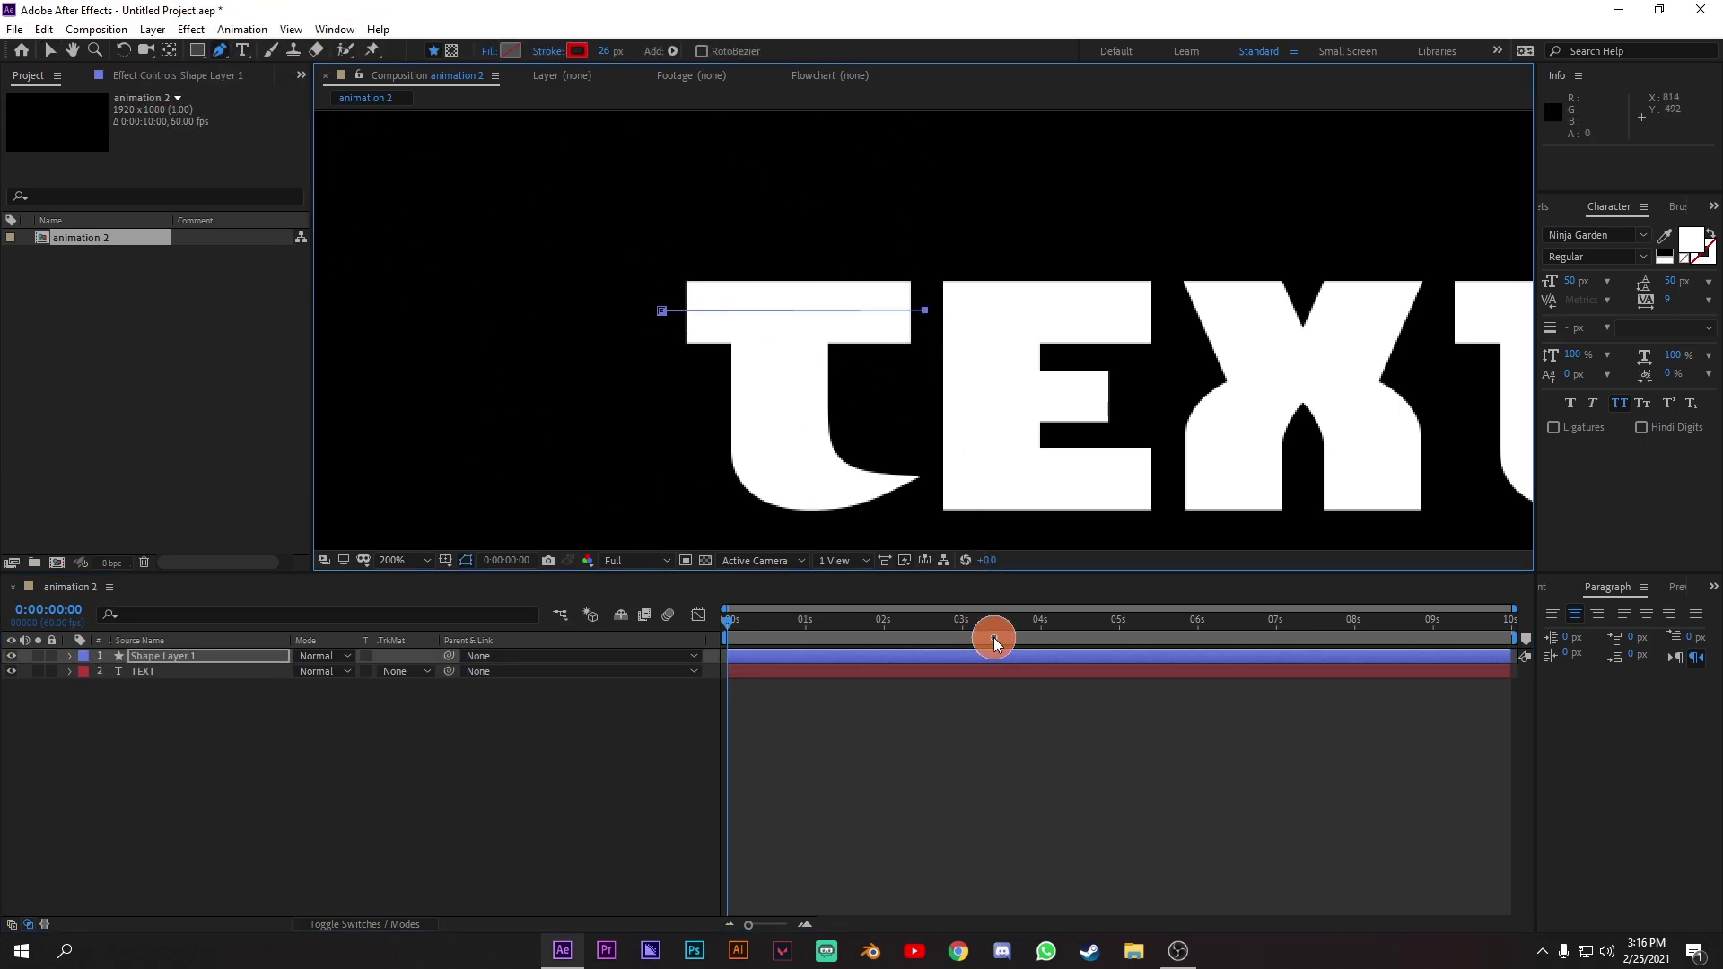
# Widen the crossbar line's stroke to 41 px and rename its layer "t upper line".
pyautogui.click(148, 656)
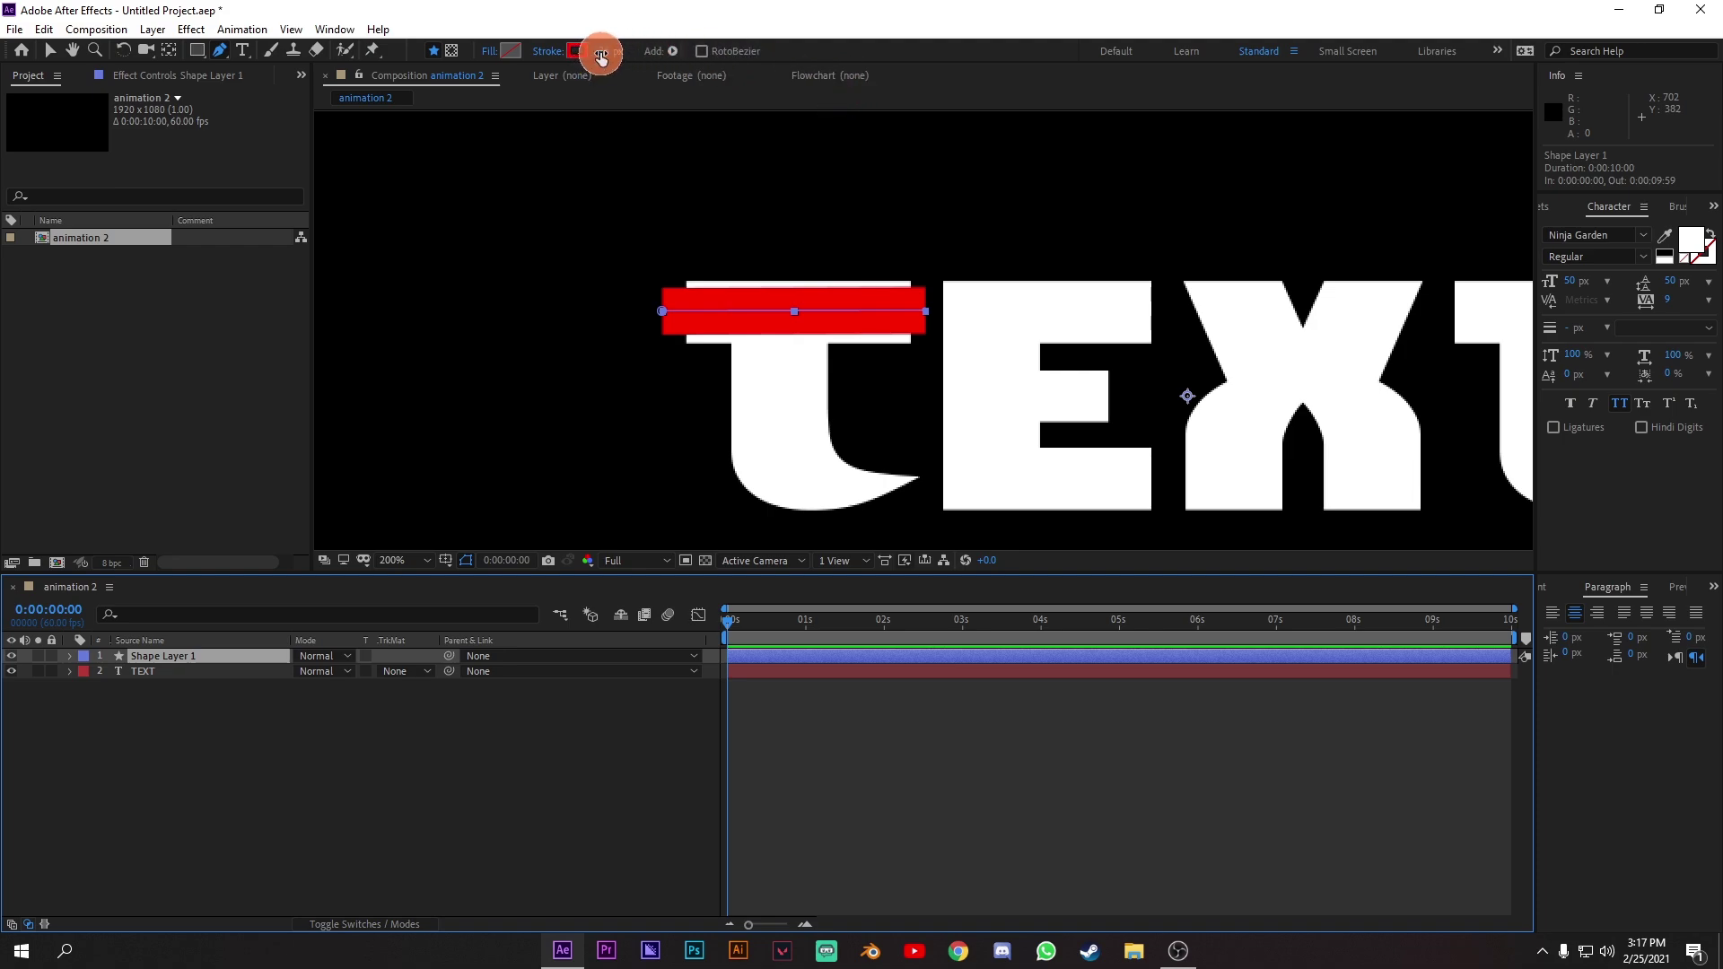
pyautogui.moveTo(605, 54); pyautogui.dragTo(621, 51)
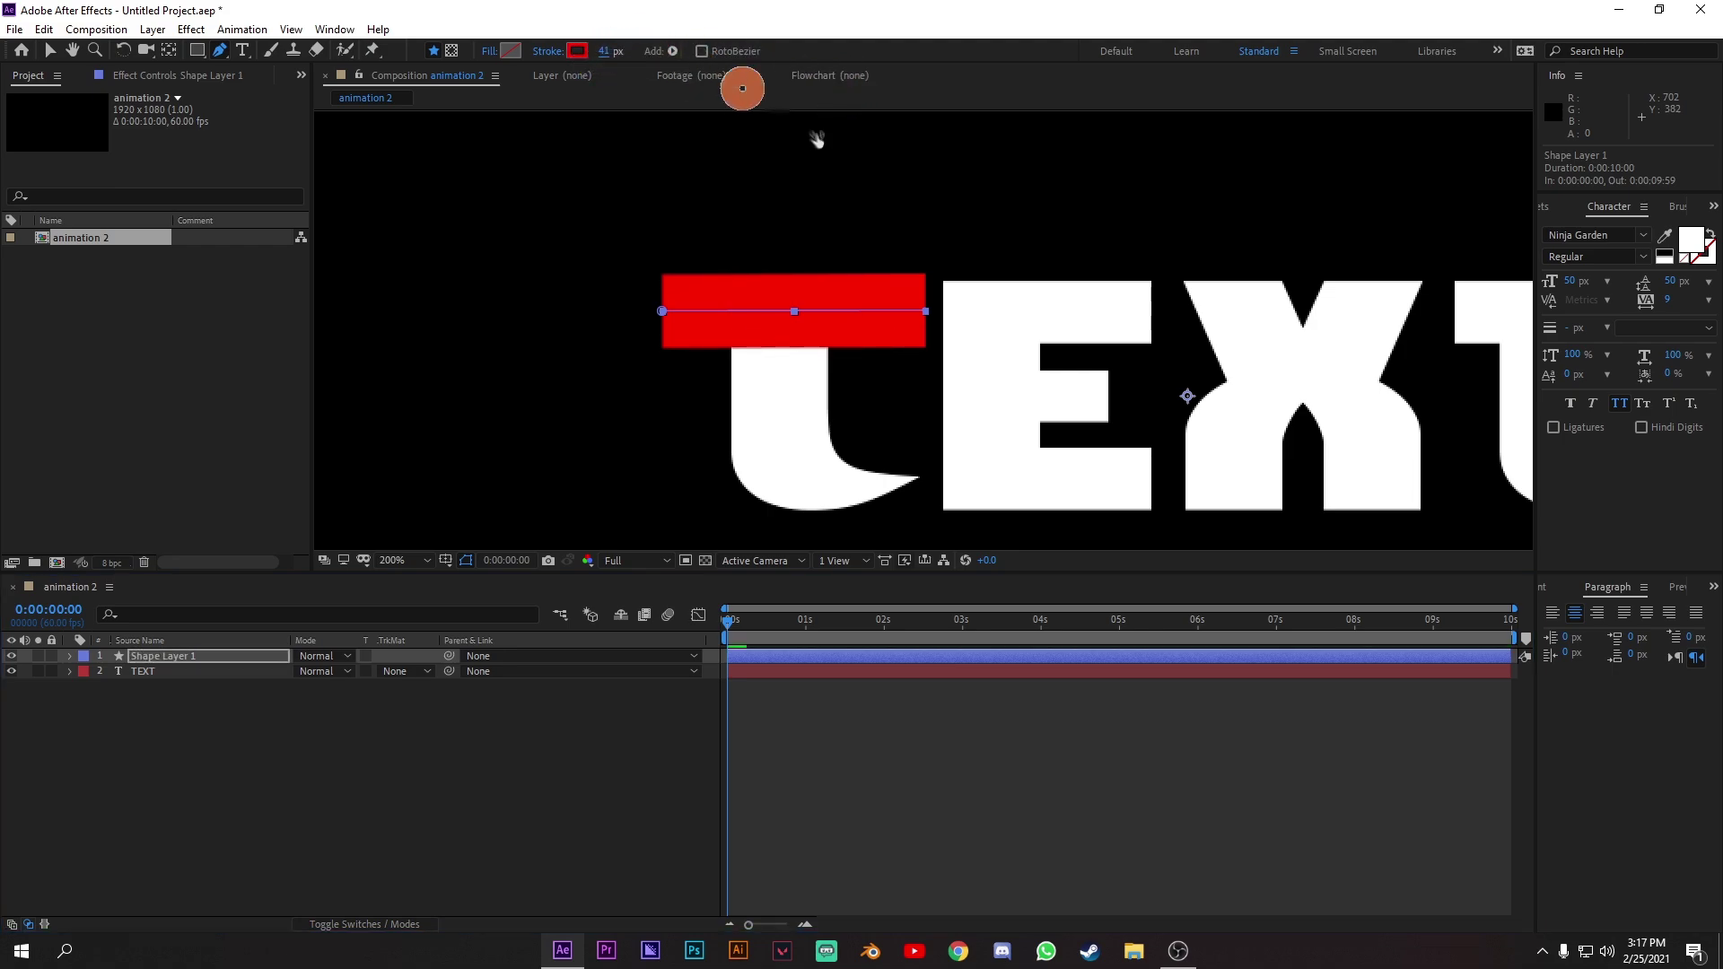
pyautogui.click(190, 668)
pyautogui.rightClick(203, 663)
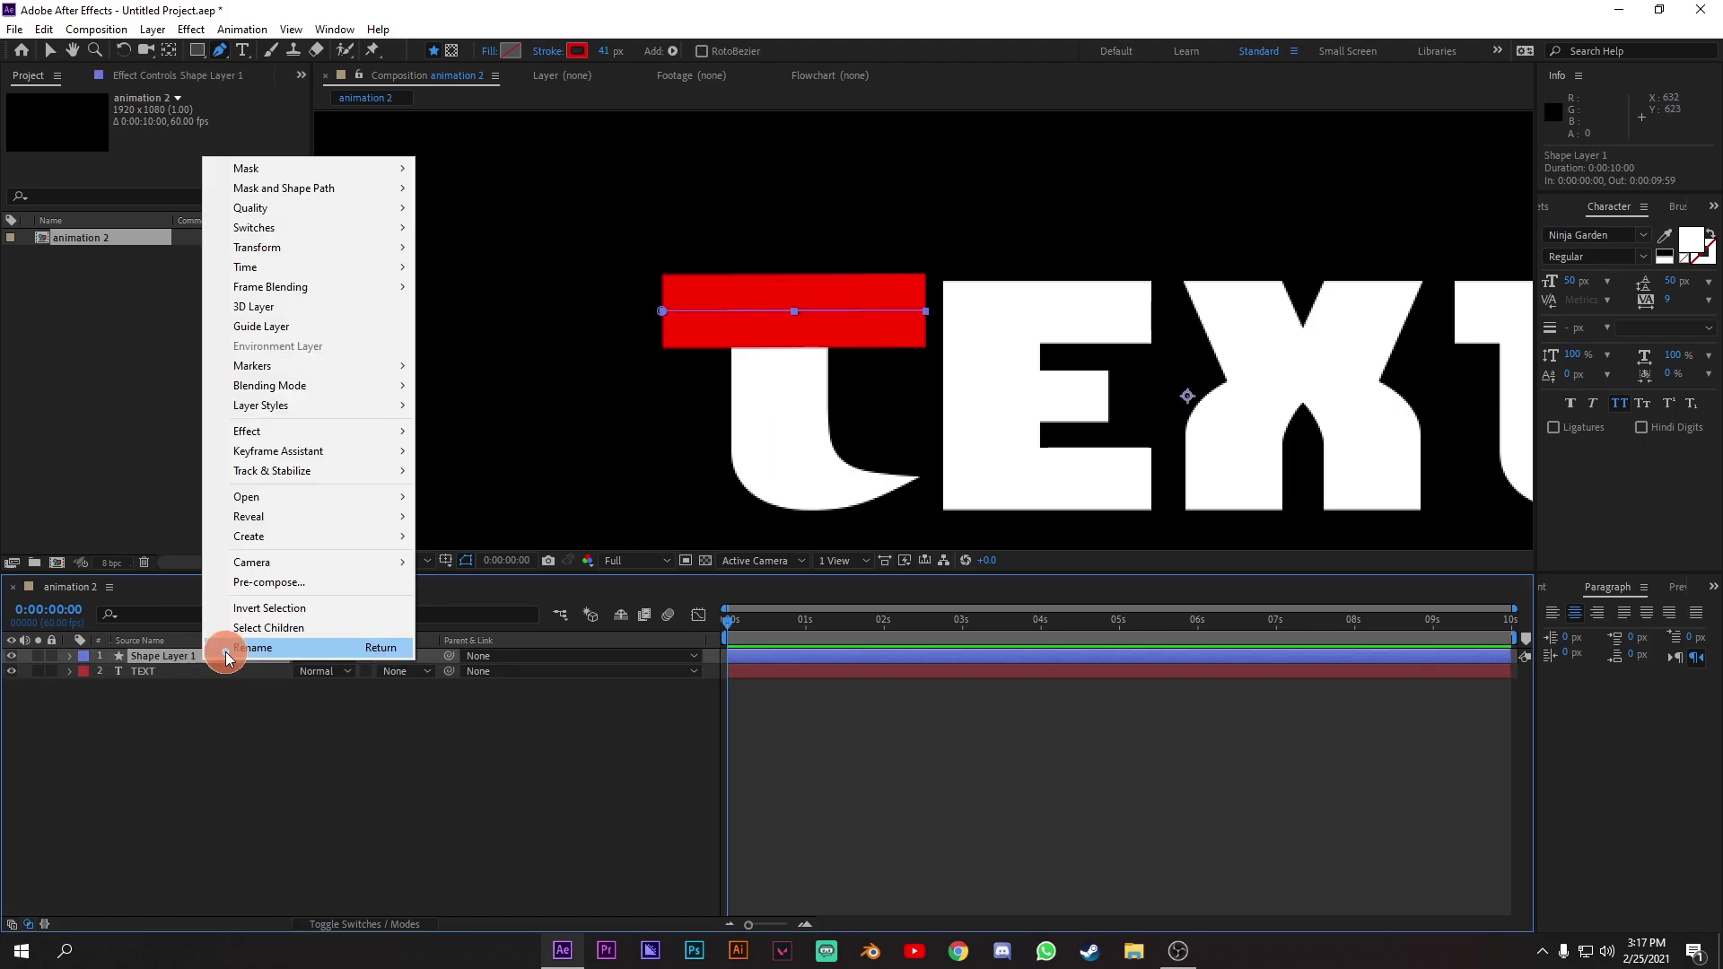
pyautogui.click(225, 650)
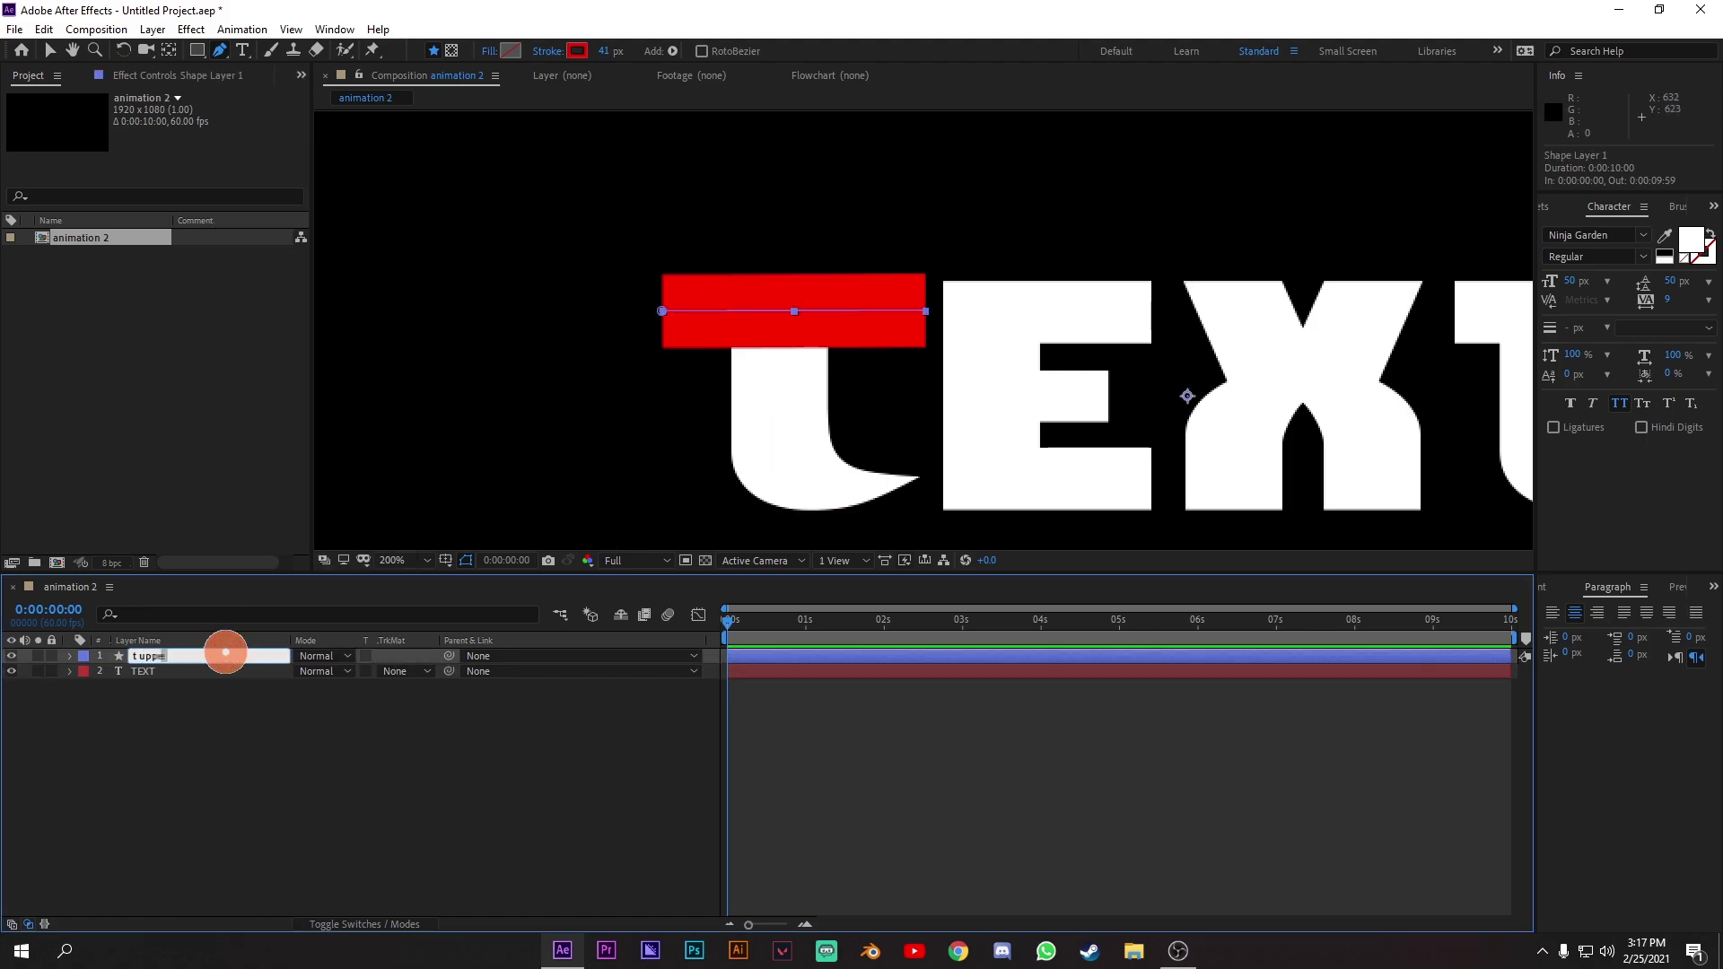
pyautogui.write('t upper line')
pyautogui.press('Return')
pyautogui.click(340, 813)
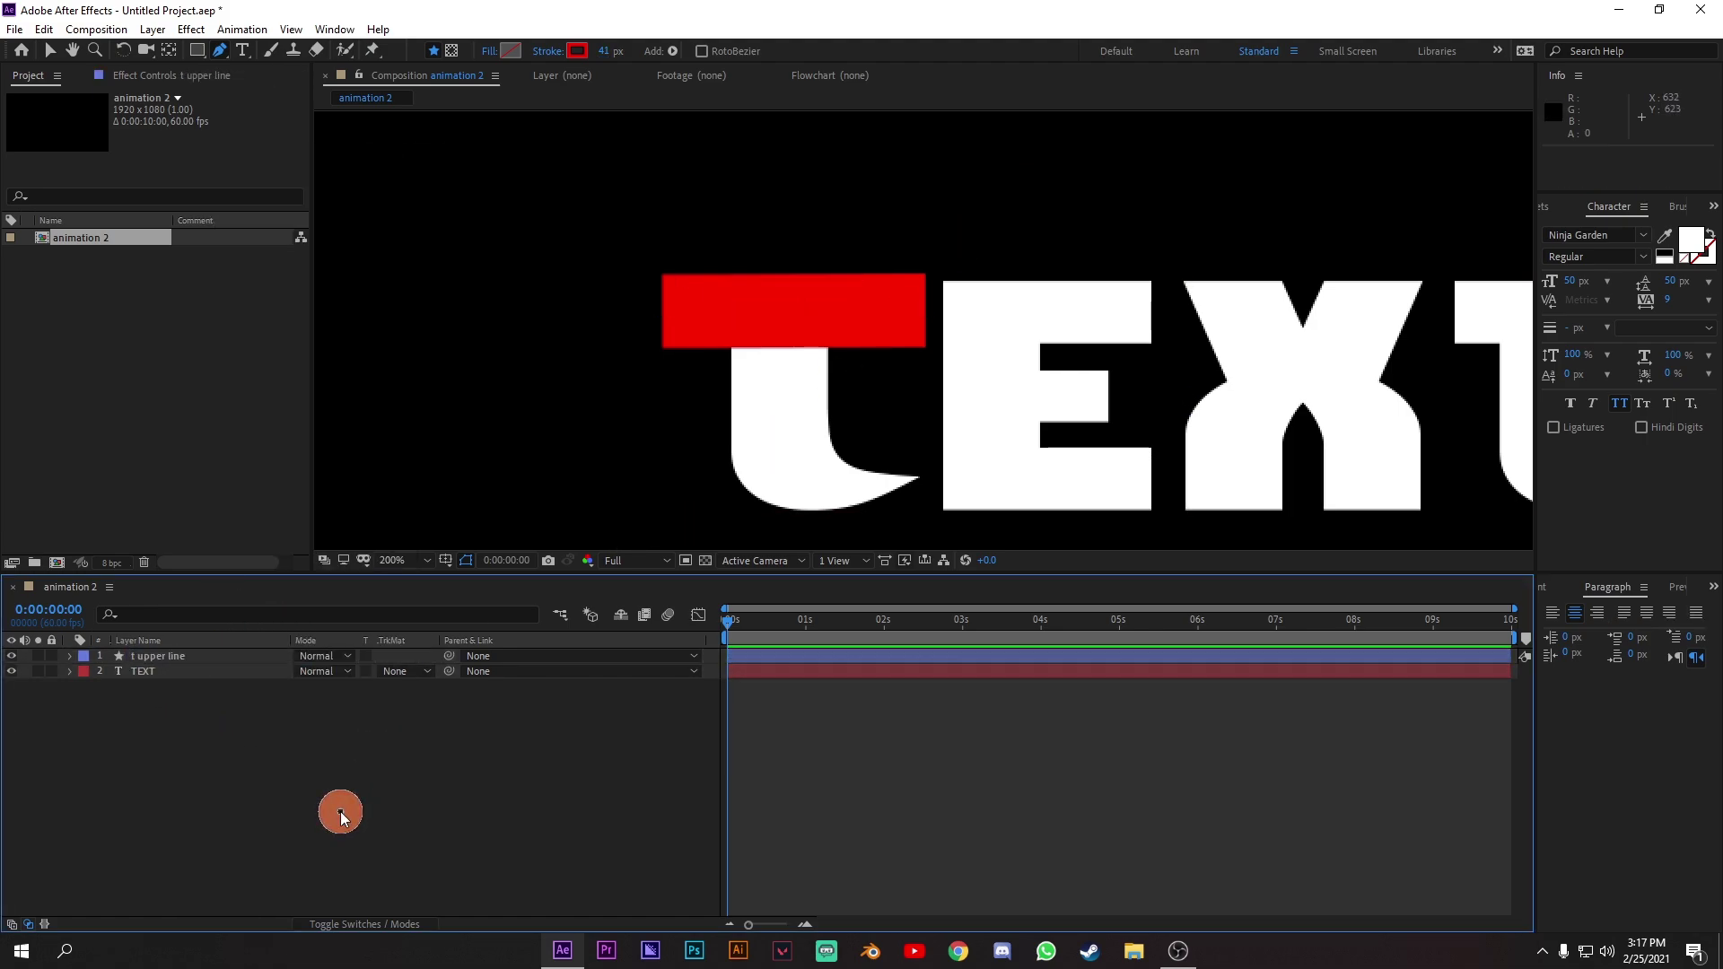
# Draw a Pen path down the first T's stem and along its curved hook, with a 62 px stroke.
pyautogui.moveTo(781, 331); pyautogui.dragTo(742, 269)
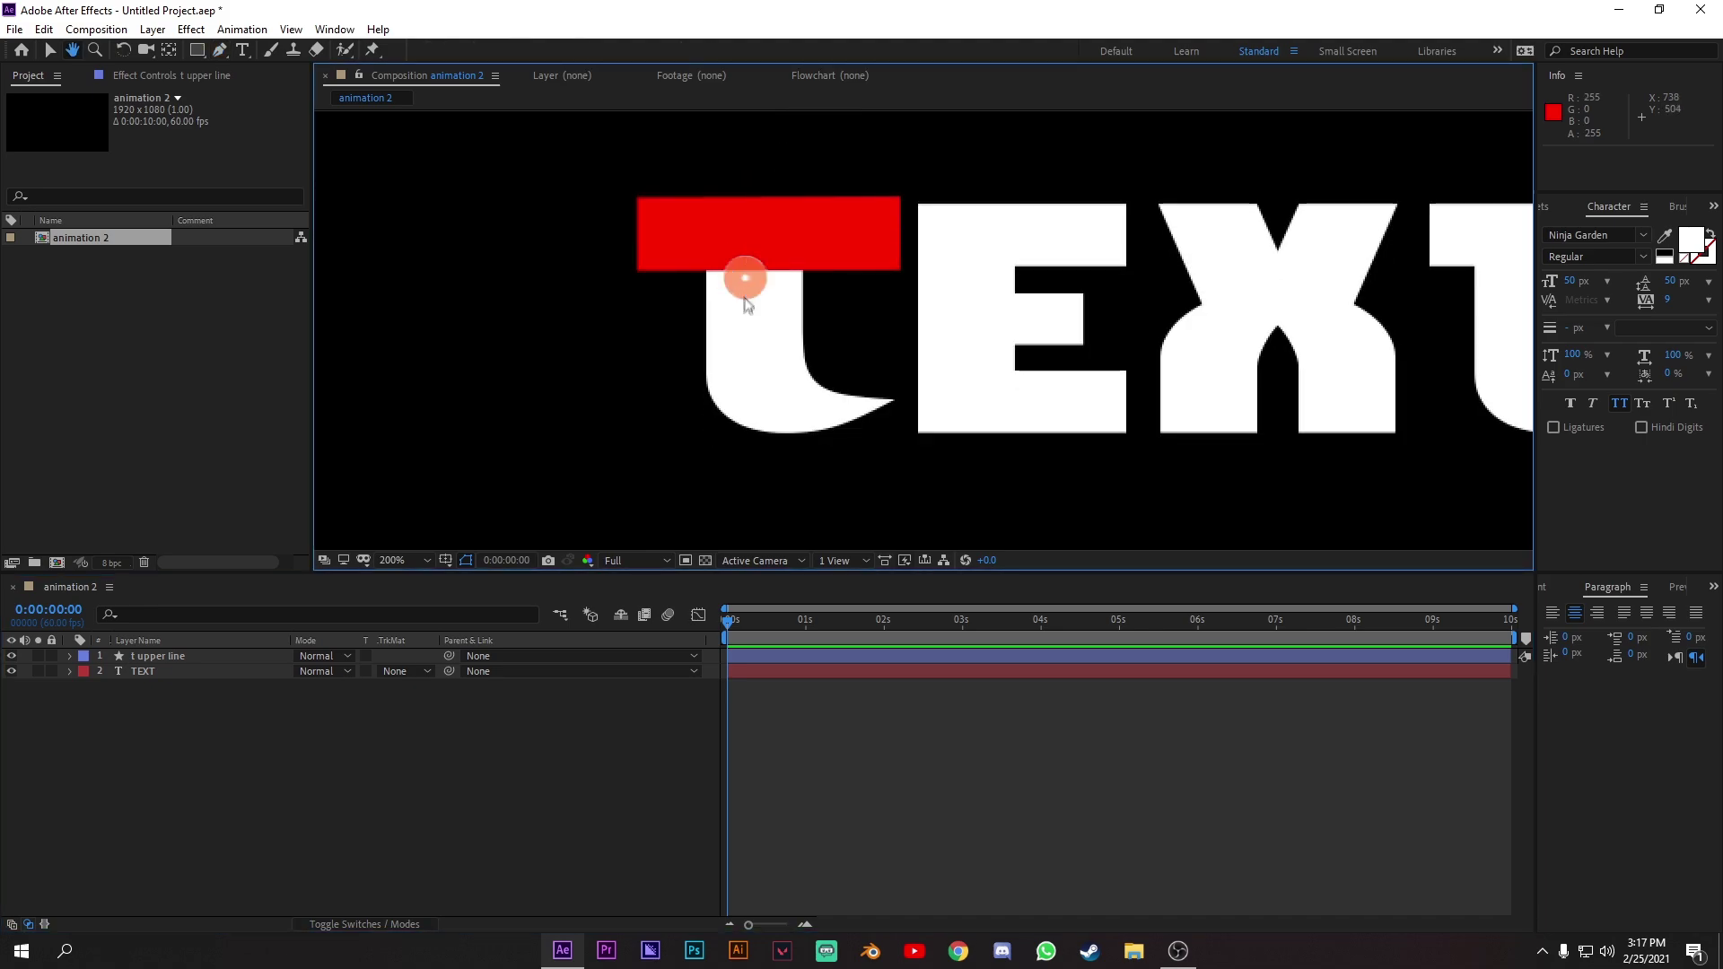
pyautogui.click(755, 240)
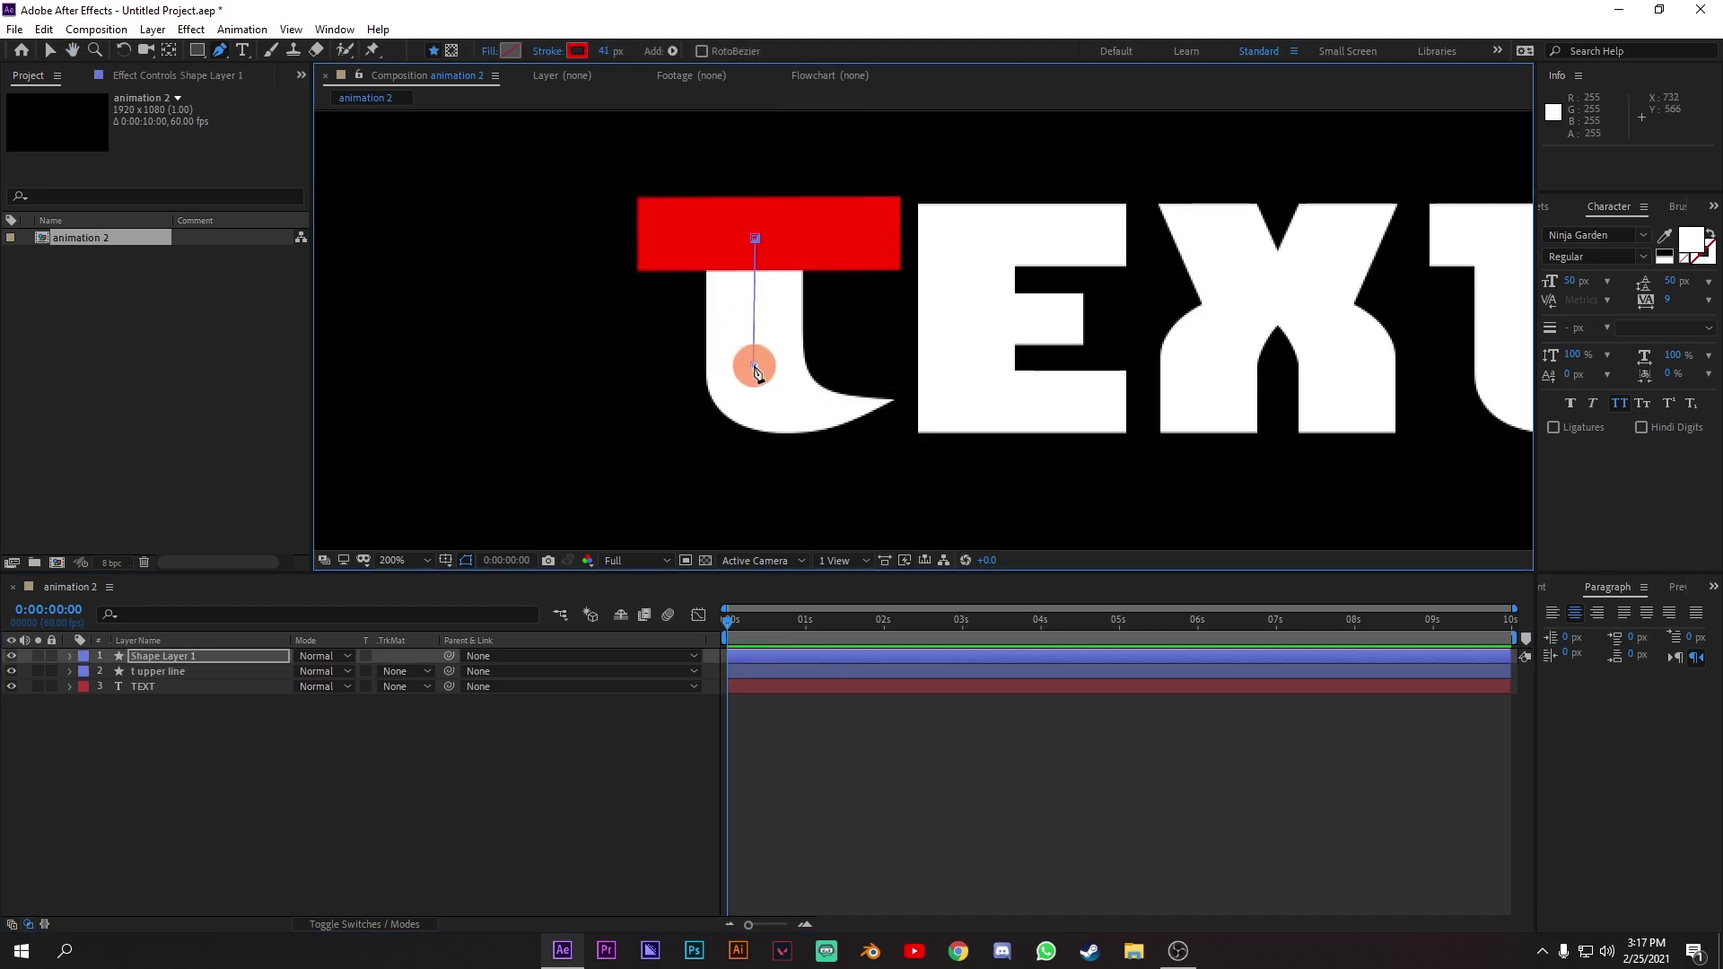
pyautogui.click(761, 405)
pyautogui.click(828, 408)
pyautogui.click(875, 395)
pyautogui.click(886, 375)
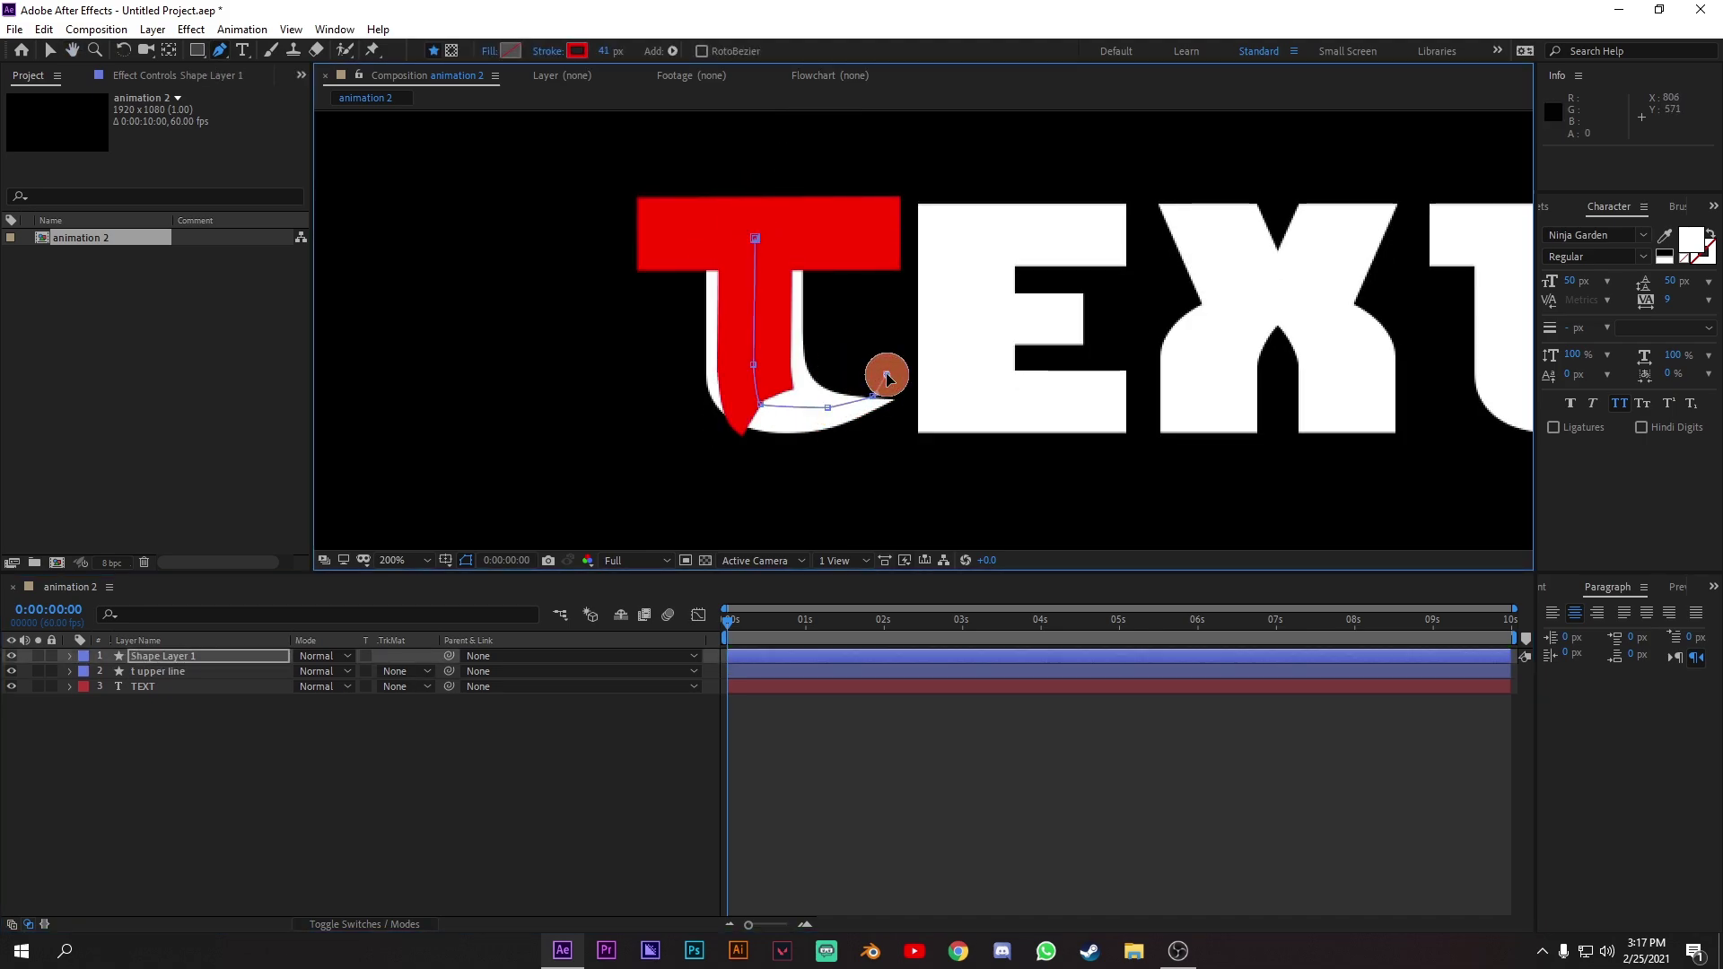
pyautogui.moveTo(603, 51); pyautogui.dragTo(627, 52)
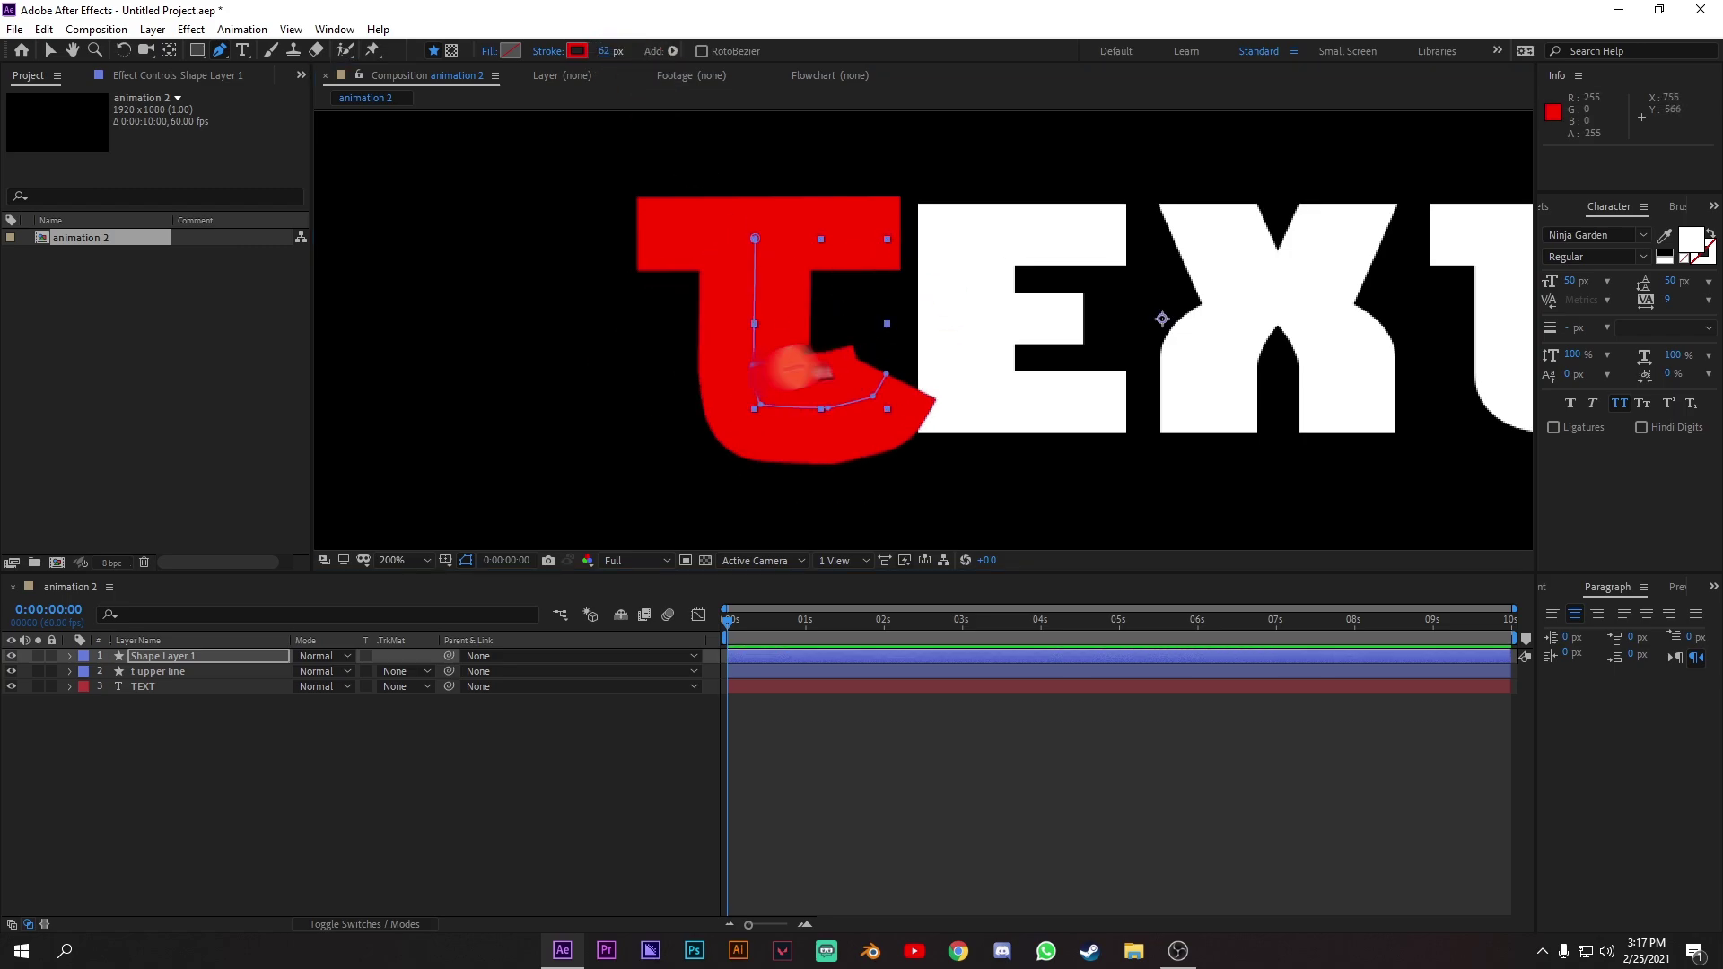
# Rename the stem-and-hook shape layer "t lower" and deselect it.
pyautogui.click(231, 656)
pyautogui.rightClick(232, 656)
pyautogui.click(273, 643)
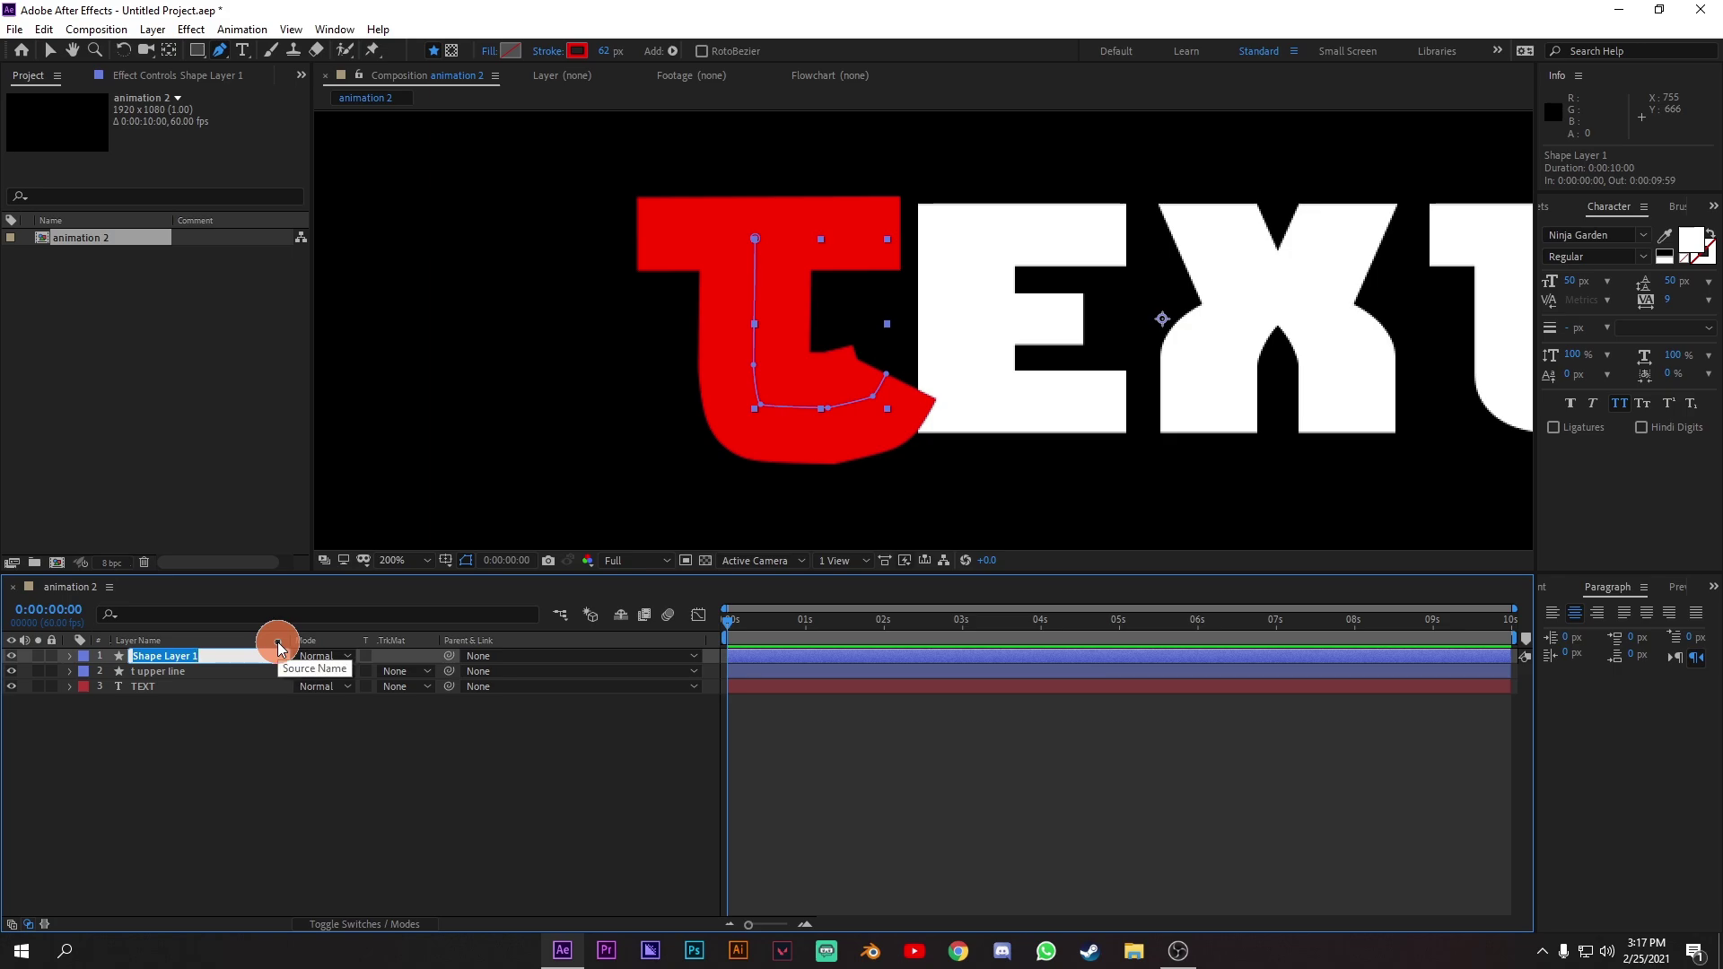
pyautogui.write('t lower')
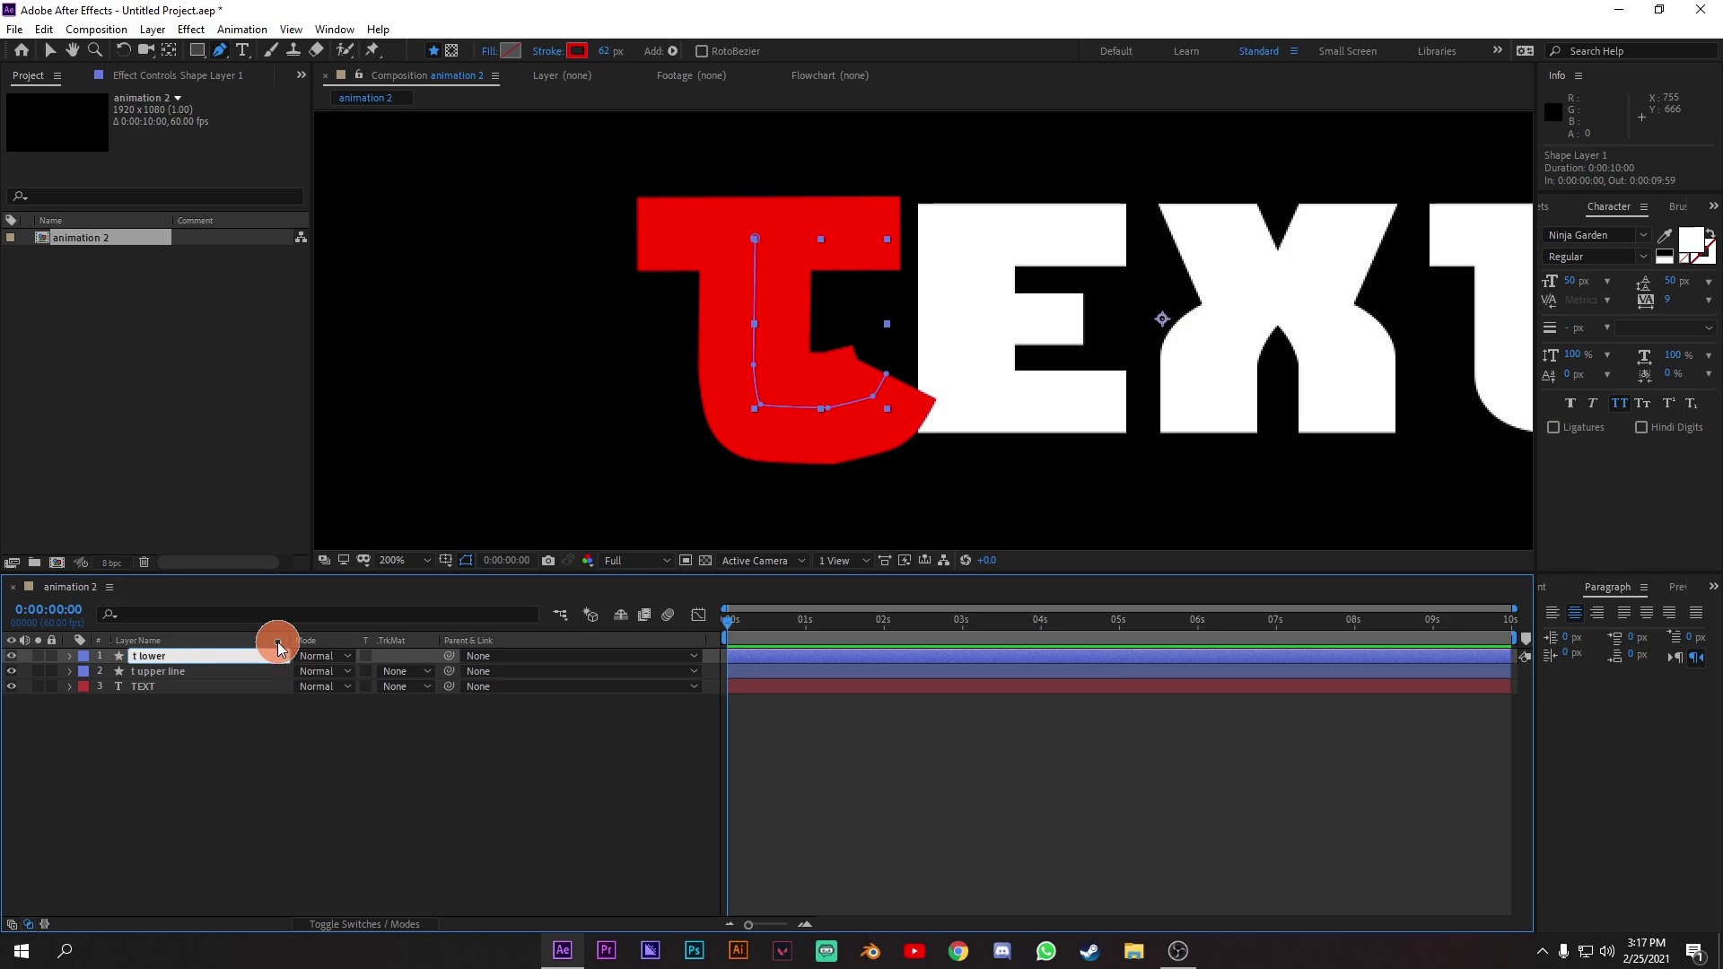
pyautogui.press('Return')
pyautogui.click(308, 788)
# Draw a vertical Pen line through the E's left stem, extending slightly above and below the letter.
pyautogui.press('h')
pyautogui.moveTo(1055, 331); pyautogui.dragTo(850, 319)
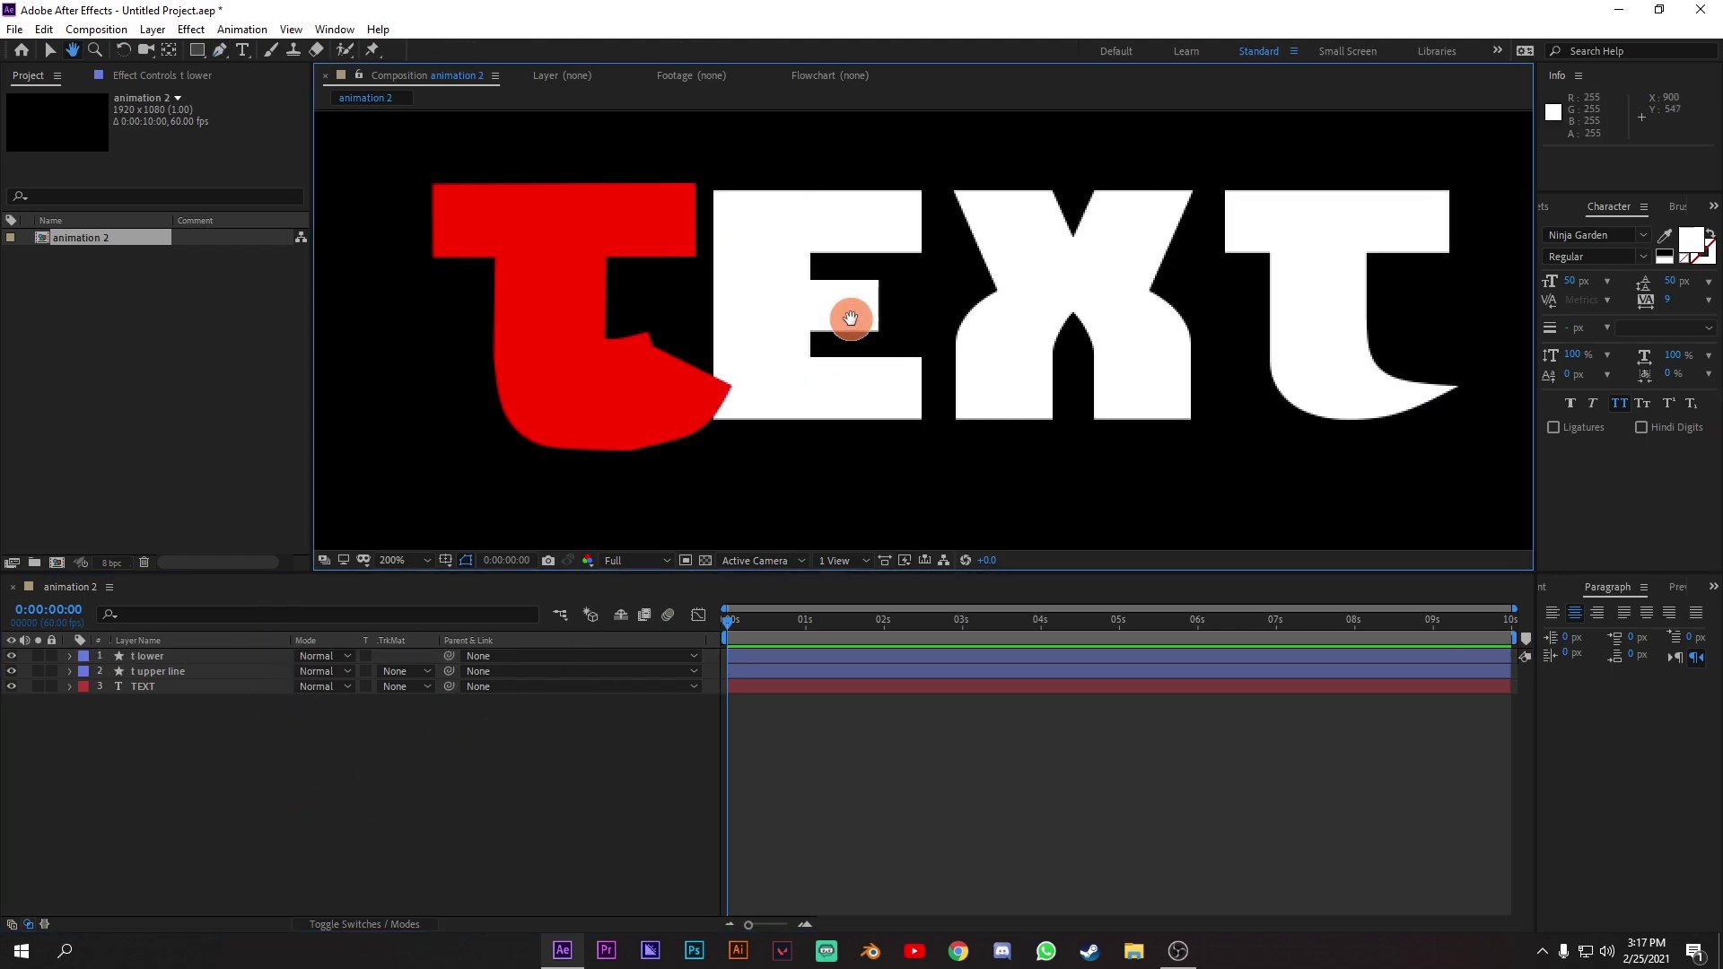
pyautogui.press('g')
pyautogui.click(765, 165)
pyautogui.click(767, 467)
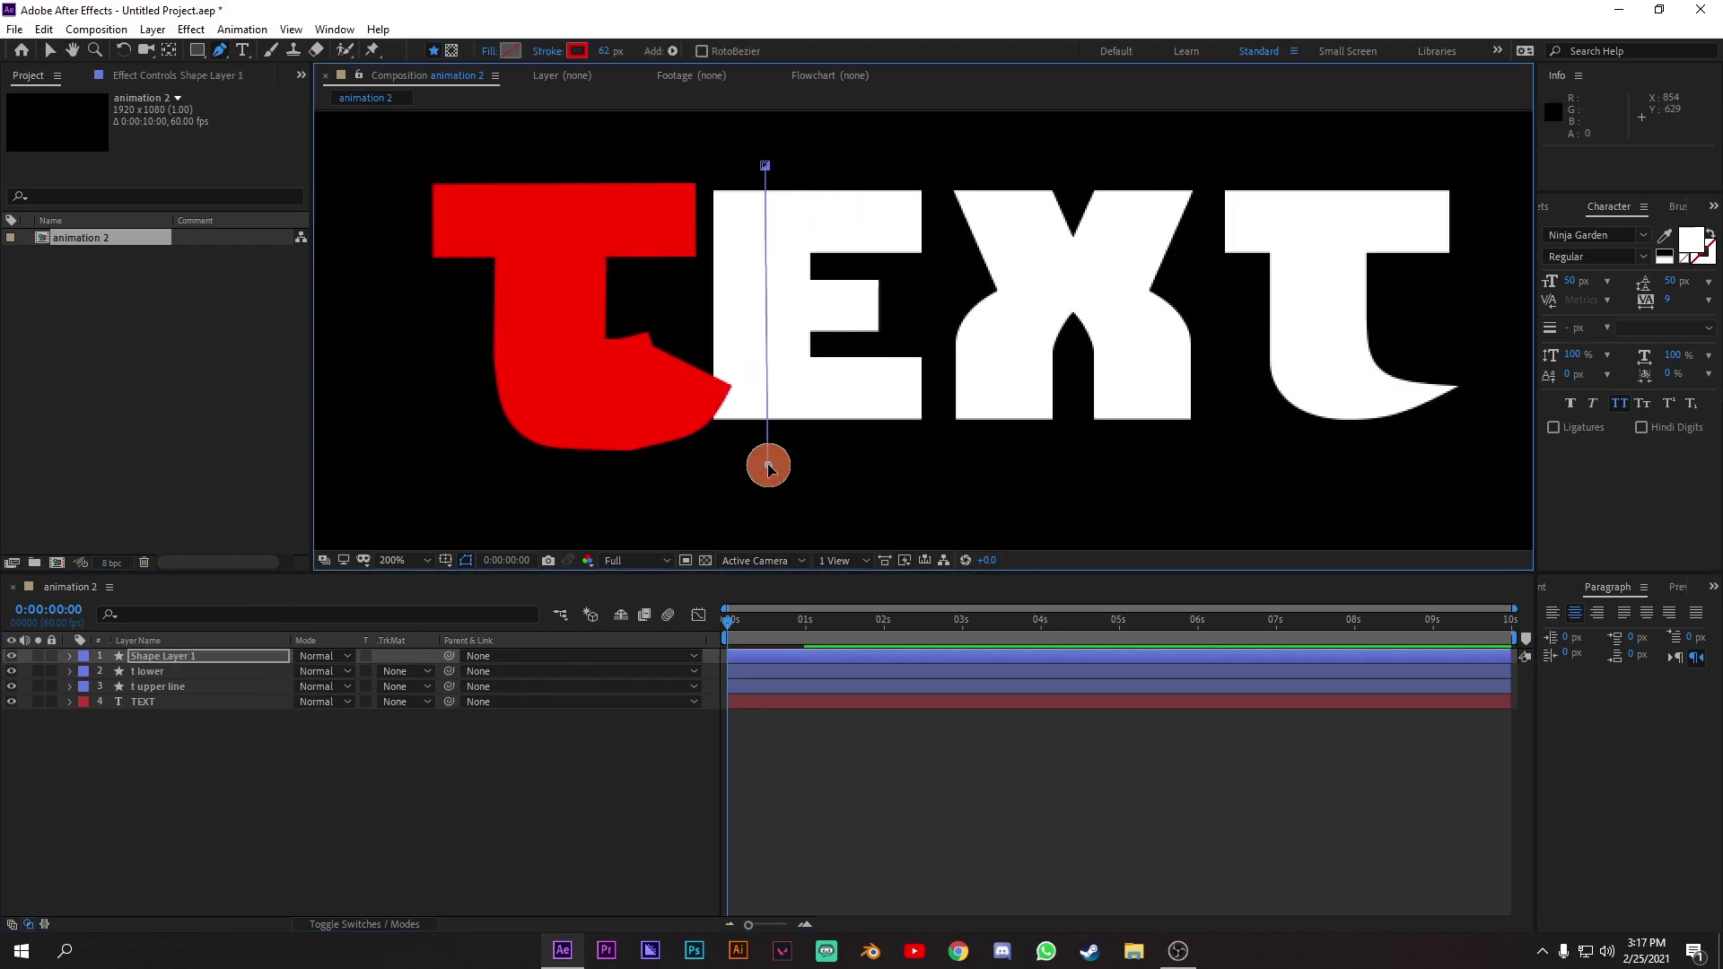
# Rename the E's vertical line layer "e left" and deselect it.
pyautogui.click(196, 657)
pyautogui.rightClick(195, 664)
pyautogui.click(229, 656)
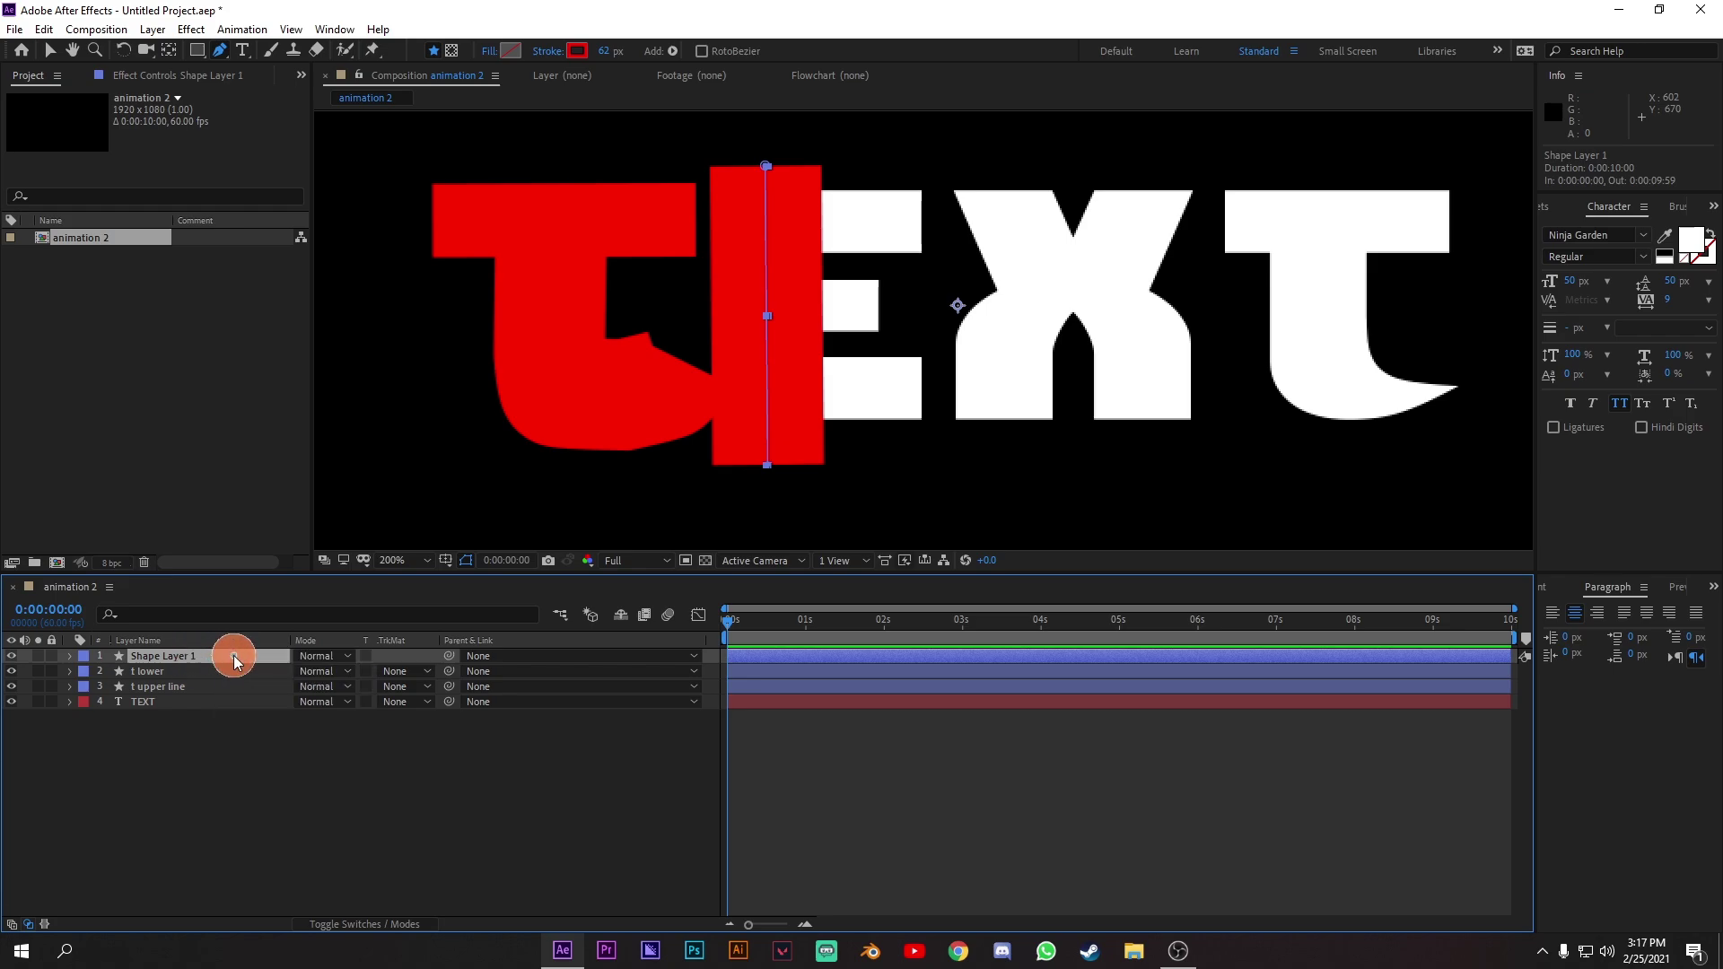
pyautogui.rightClick(250, 650)
pyautogui.click(269, 655)
pyautogui.write('e lef')
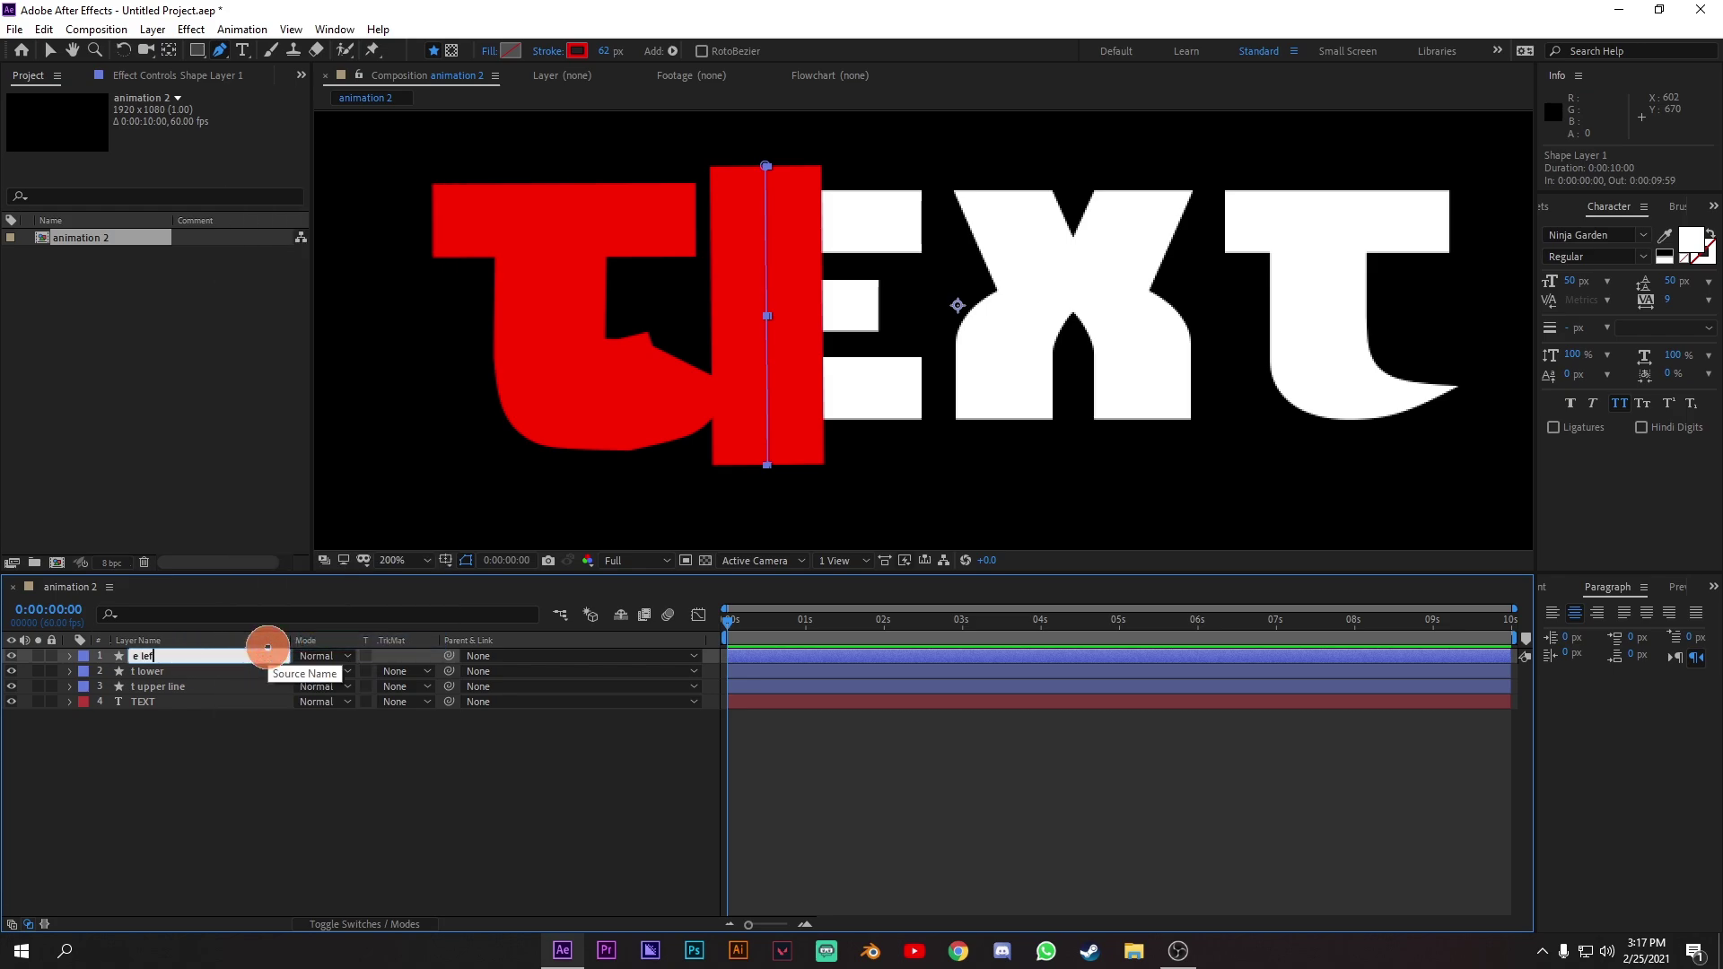
pyautogui.write('t')
pyautogui.press('Return')
pyautogui.press('F2')
# Draw a horizontal Pen line along the E's top arm and rename its layer "e upper".
pyautogui.click(790, 220)
pyautogui.click(929, 219)
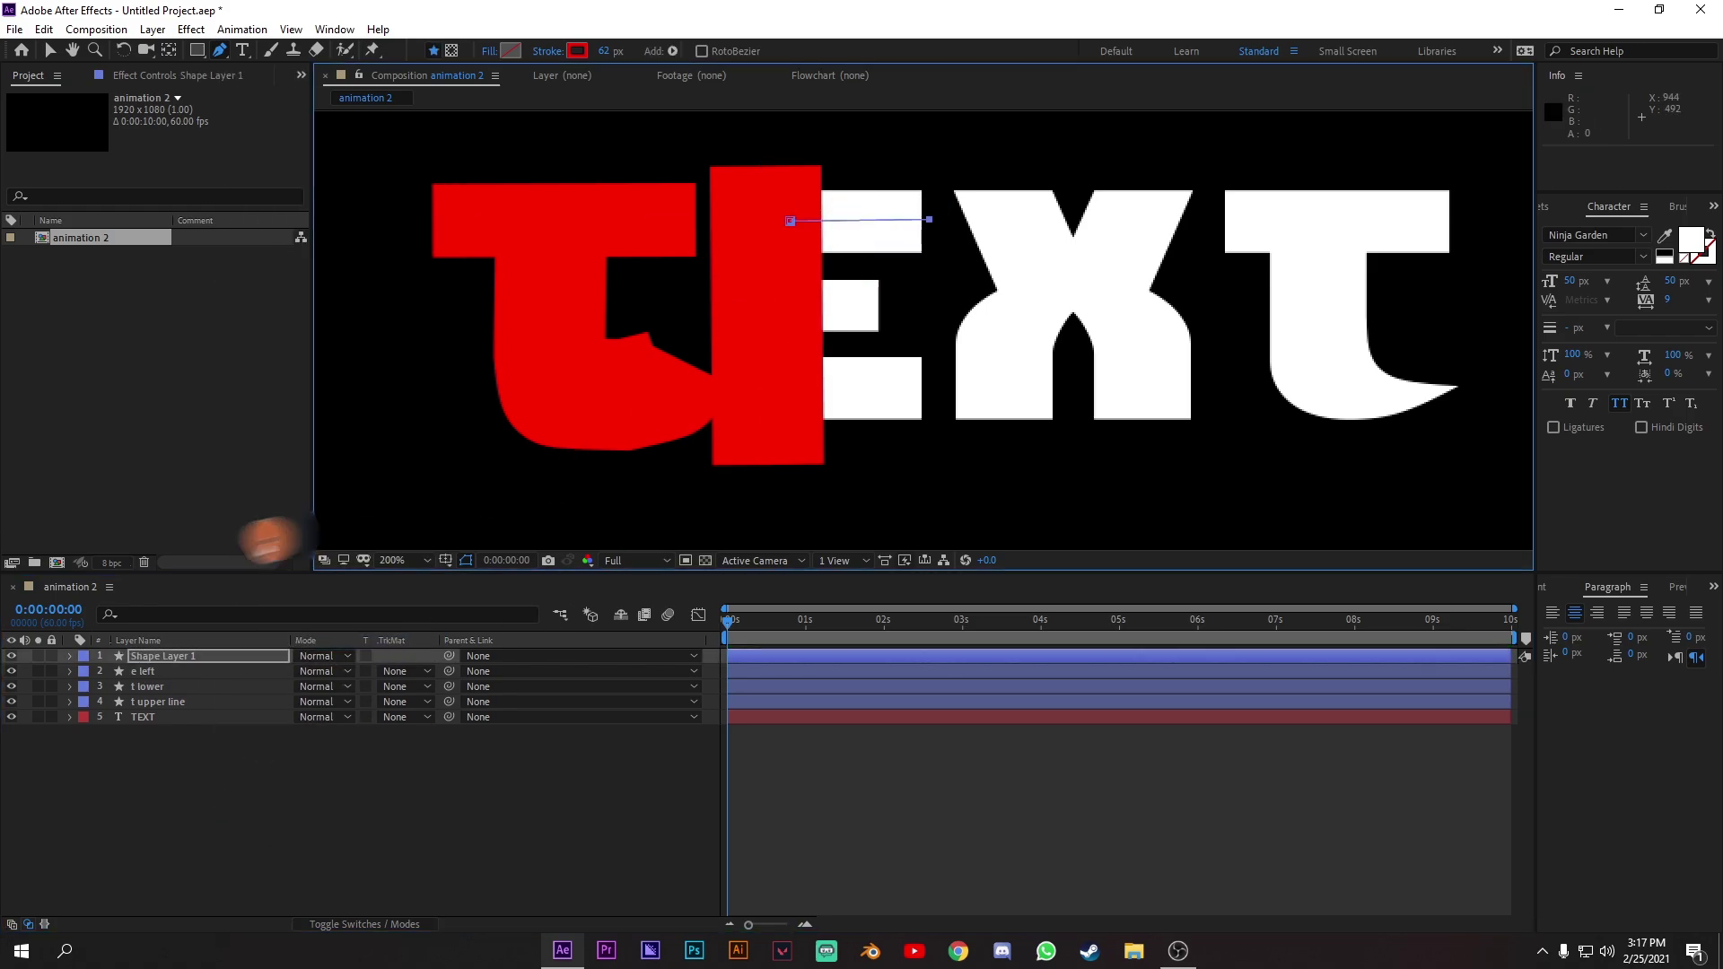
pyautogui.click(251, 655)
pyautogui.press('Return')
pyautogui.write('e')
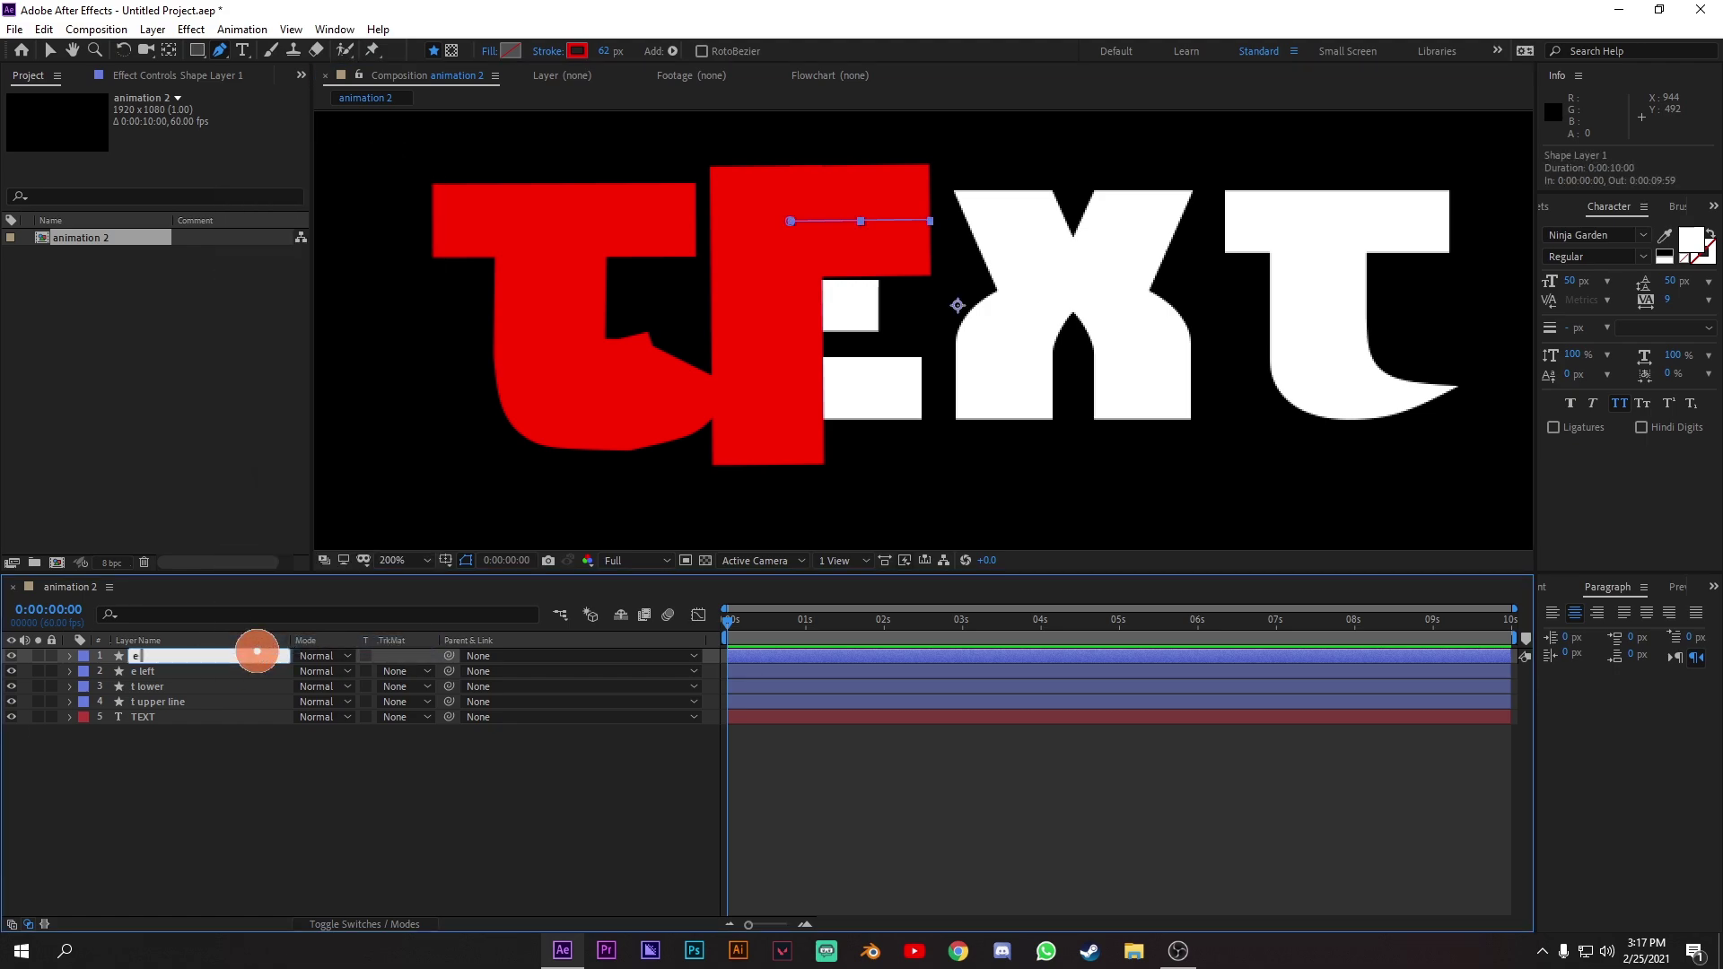
pyautogui.write(' upper')
pyautogui.press('Return')
pyautogui.press('F2')
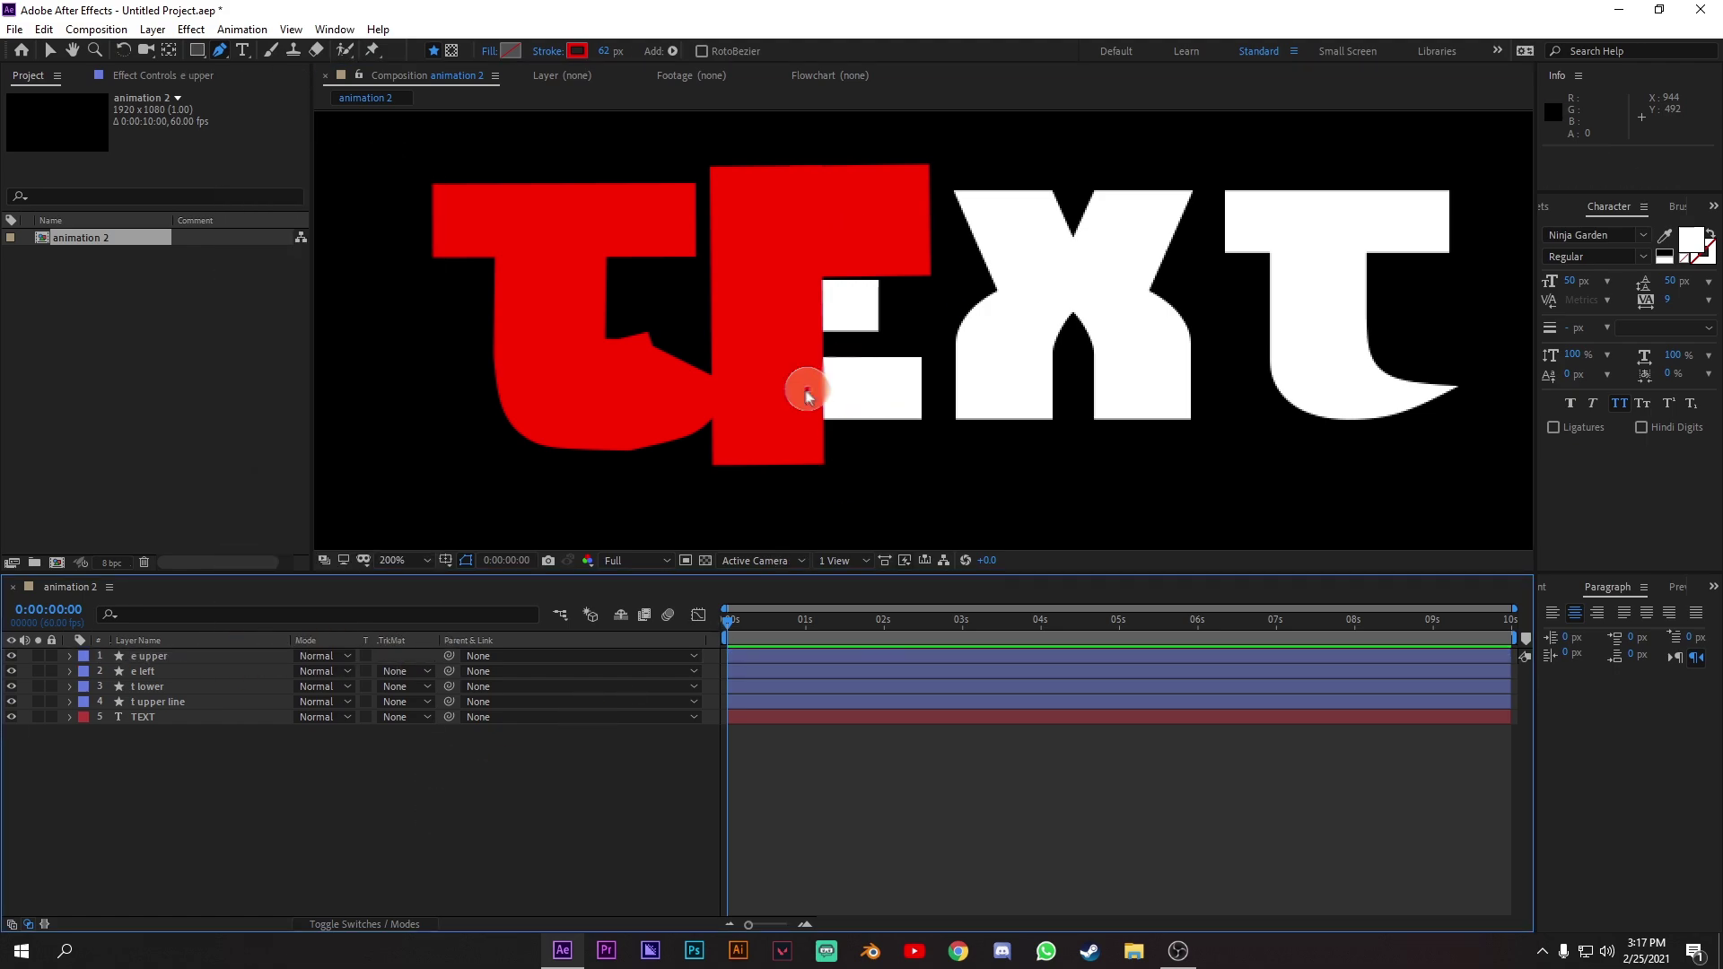
# Draw a horizontal Pen line along the E's bottom arm and rename its layer "e lower".
pyautogui.click(771, 399)
pyautogui.click(936, 394)
pyautogui.click(170, 658)
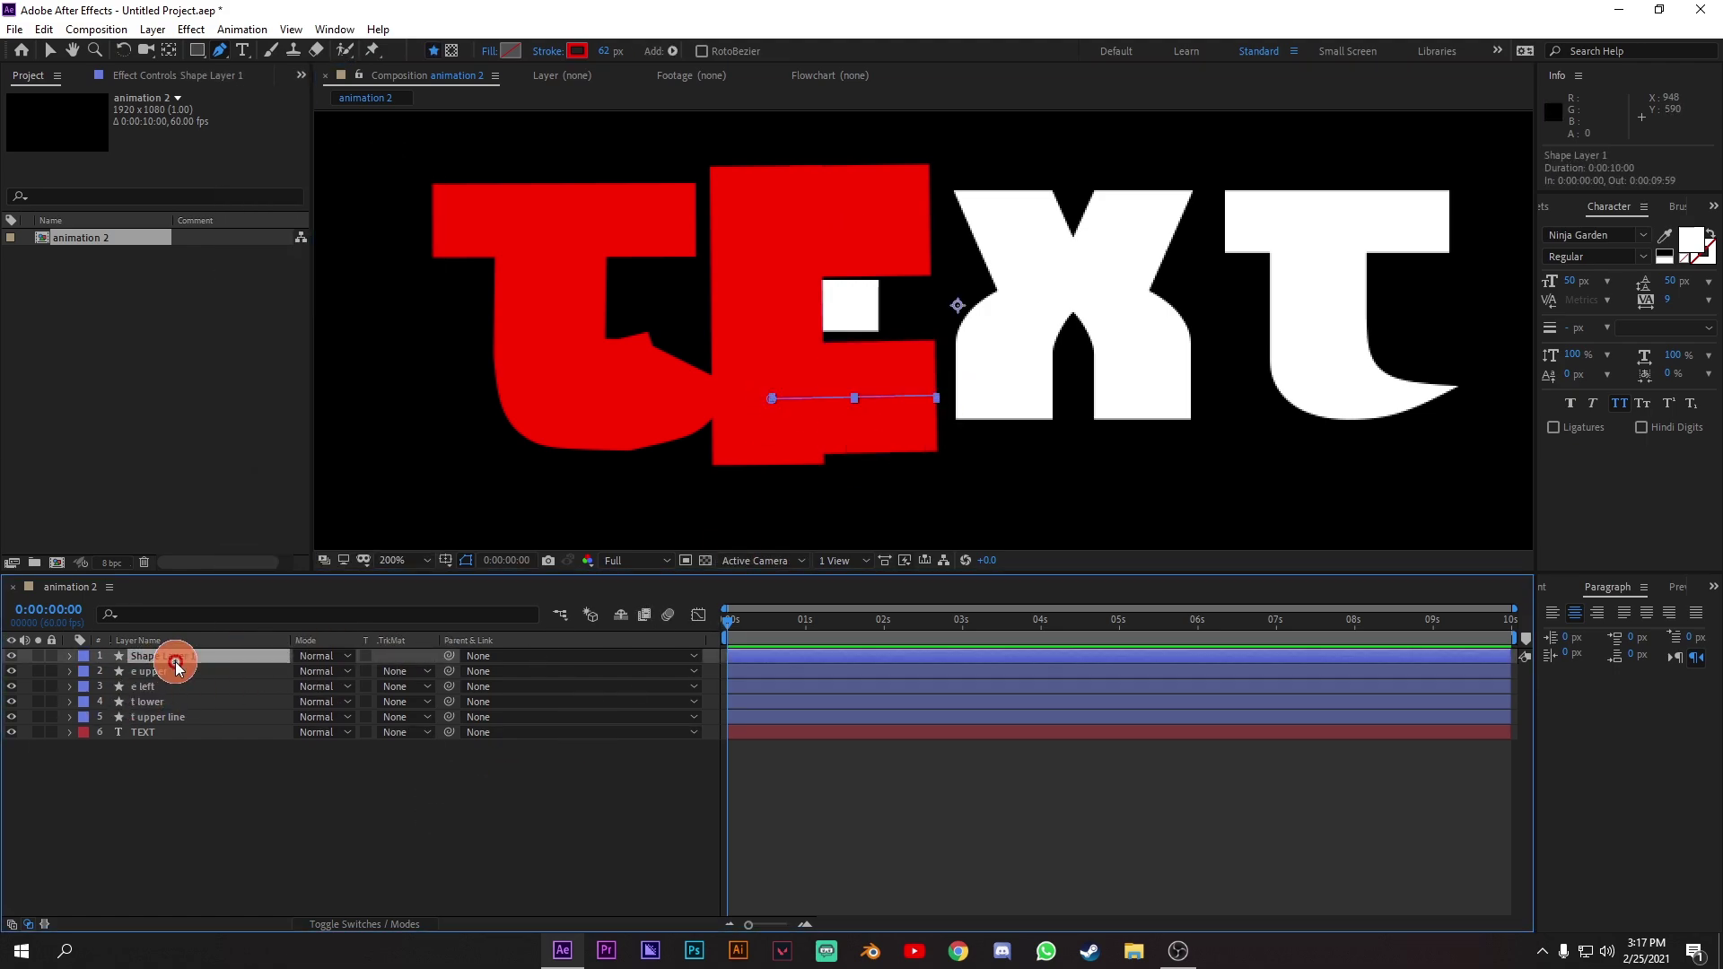
pyautogui.press('Return')
pyautogui.write('e lower')
pyautogui.press('Return')
pyautogui.press('F2')
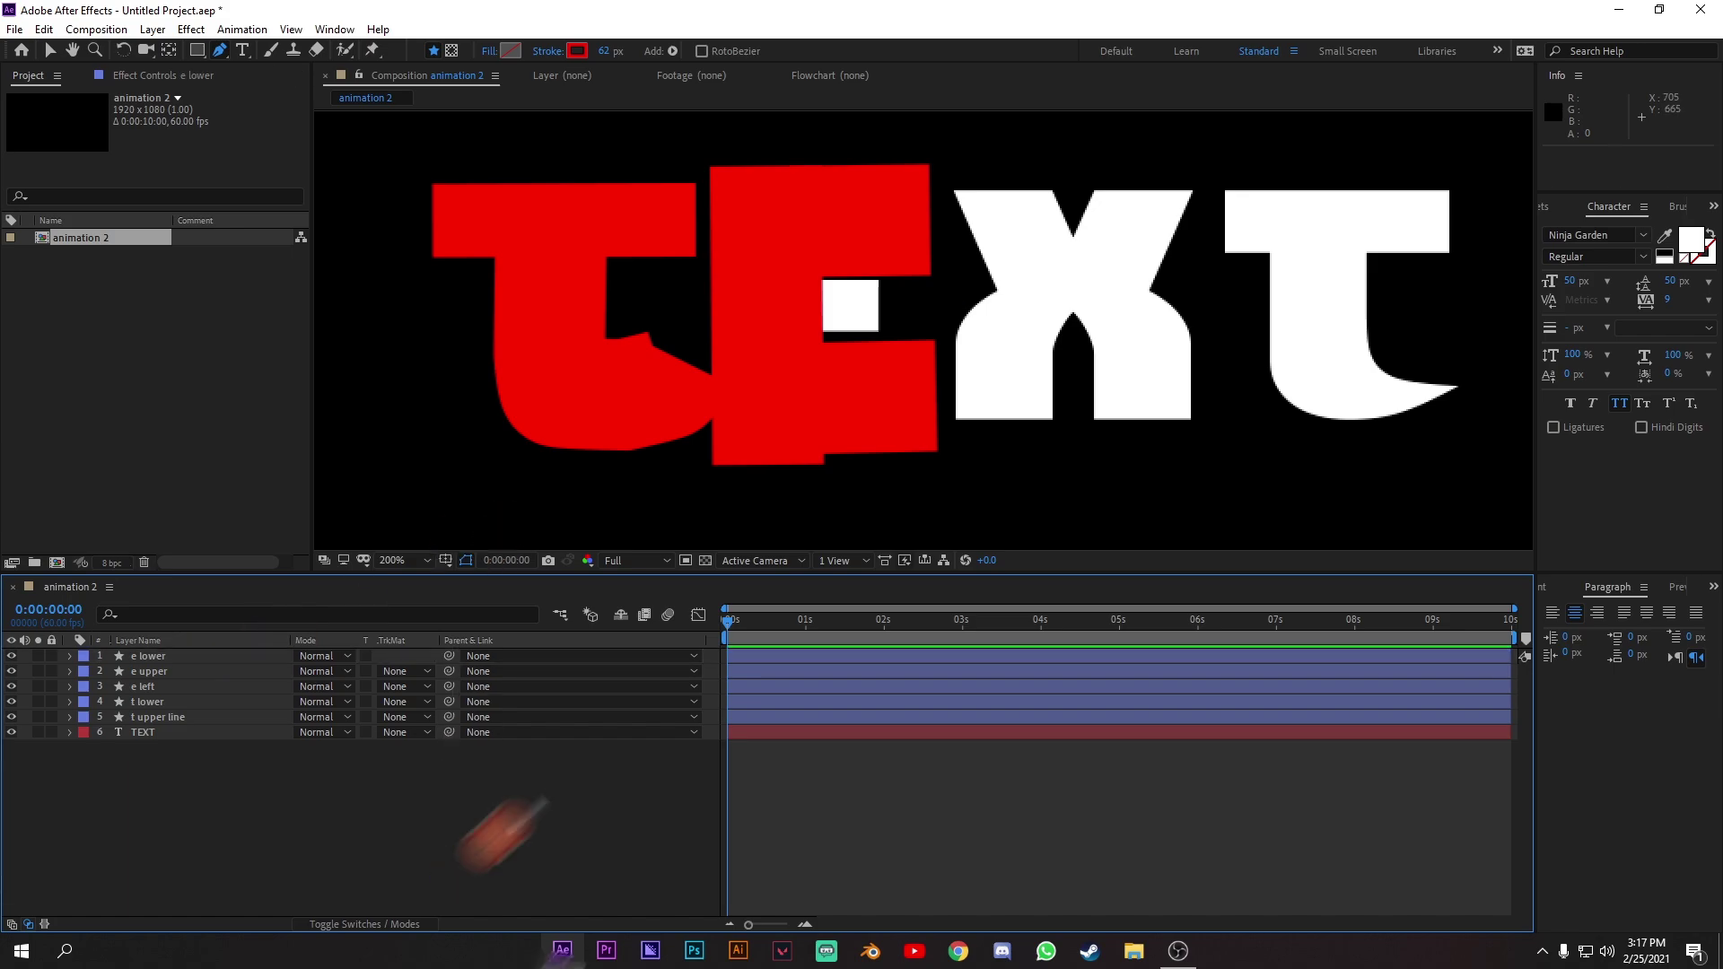
# Draw a short horizontal Pen line covering the E's middle arm.
pyautogui.click(770, 313)
pyautogui.click(902, 310)
# Rename the middle arm's shape layer "e mid" and move it between "e lower" and "e upper" in the layer stack.
pyautogui.click(207, 660)
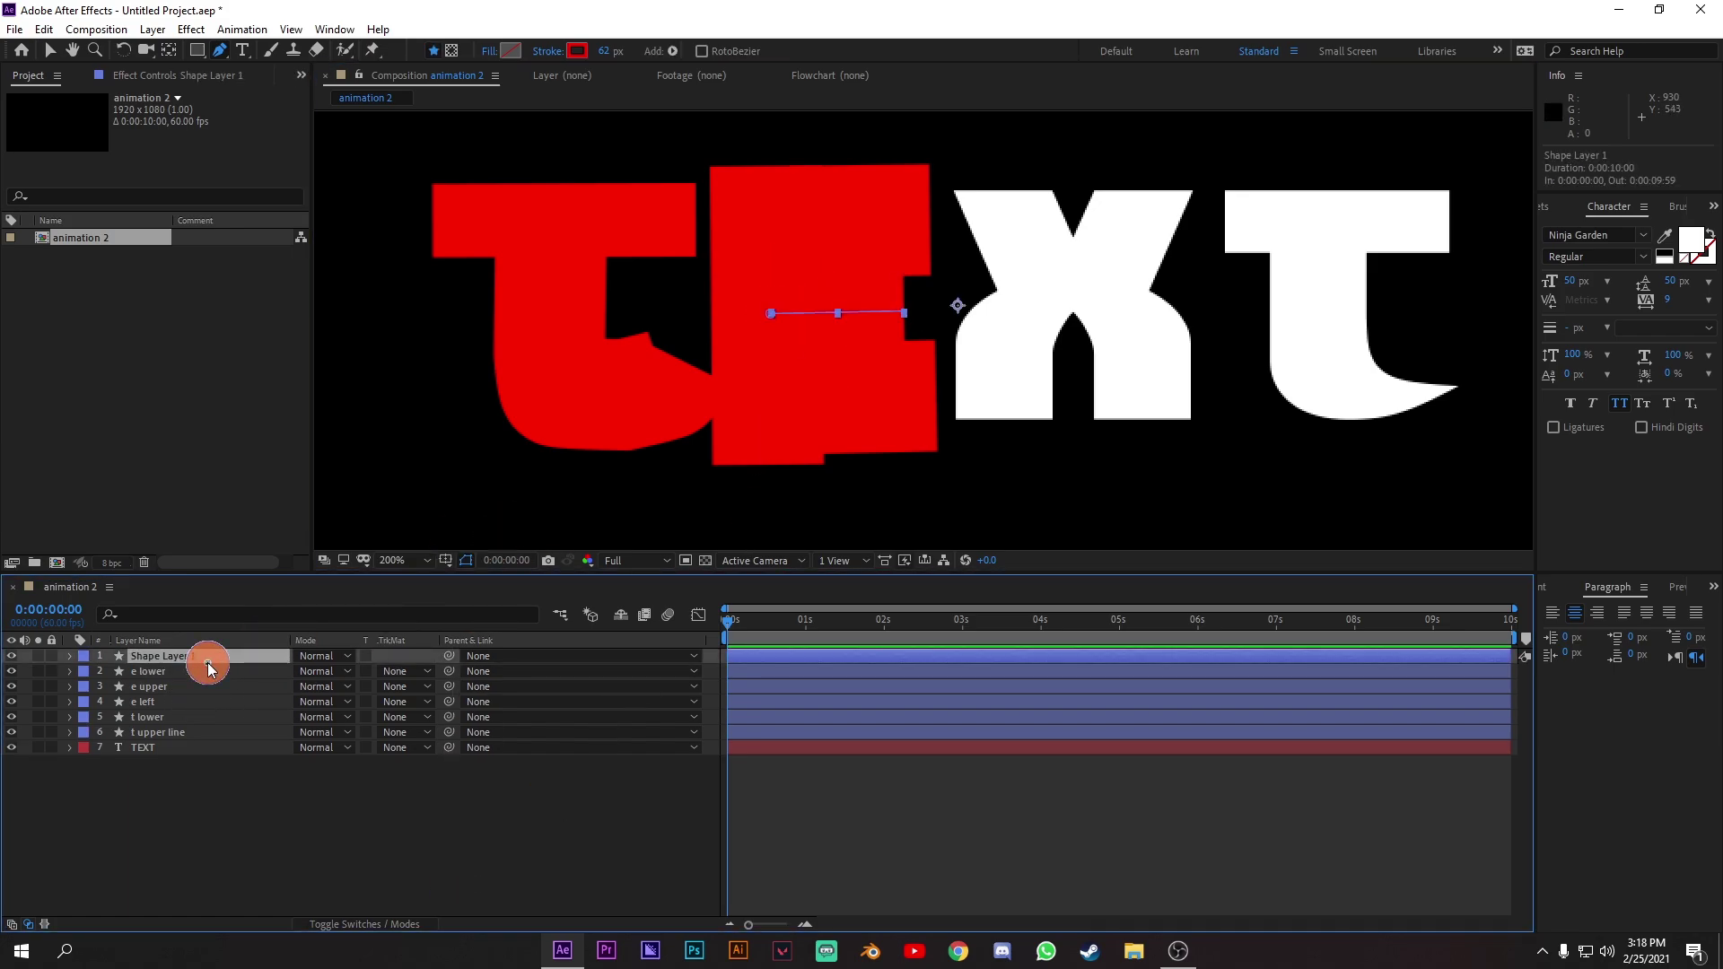
pyautogui.press('Return')
pyautogui.write('e mid')
pyautogui.press('Return')
pyautogui.moveTo(235, 656); pyautogui.dragTo(232, 684)
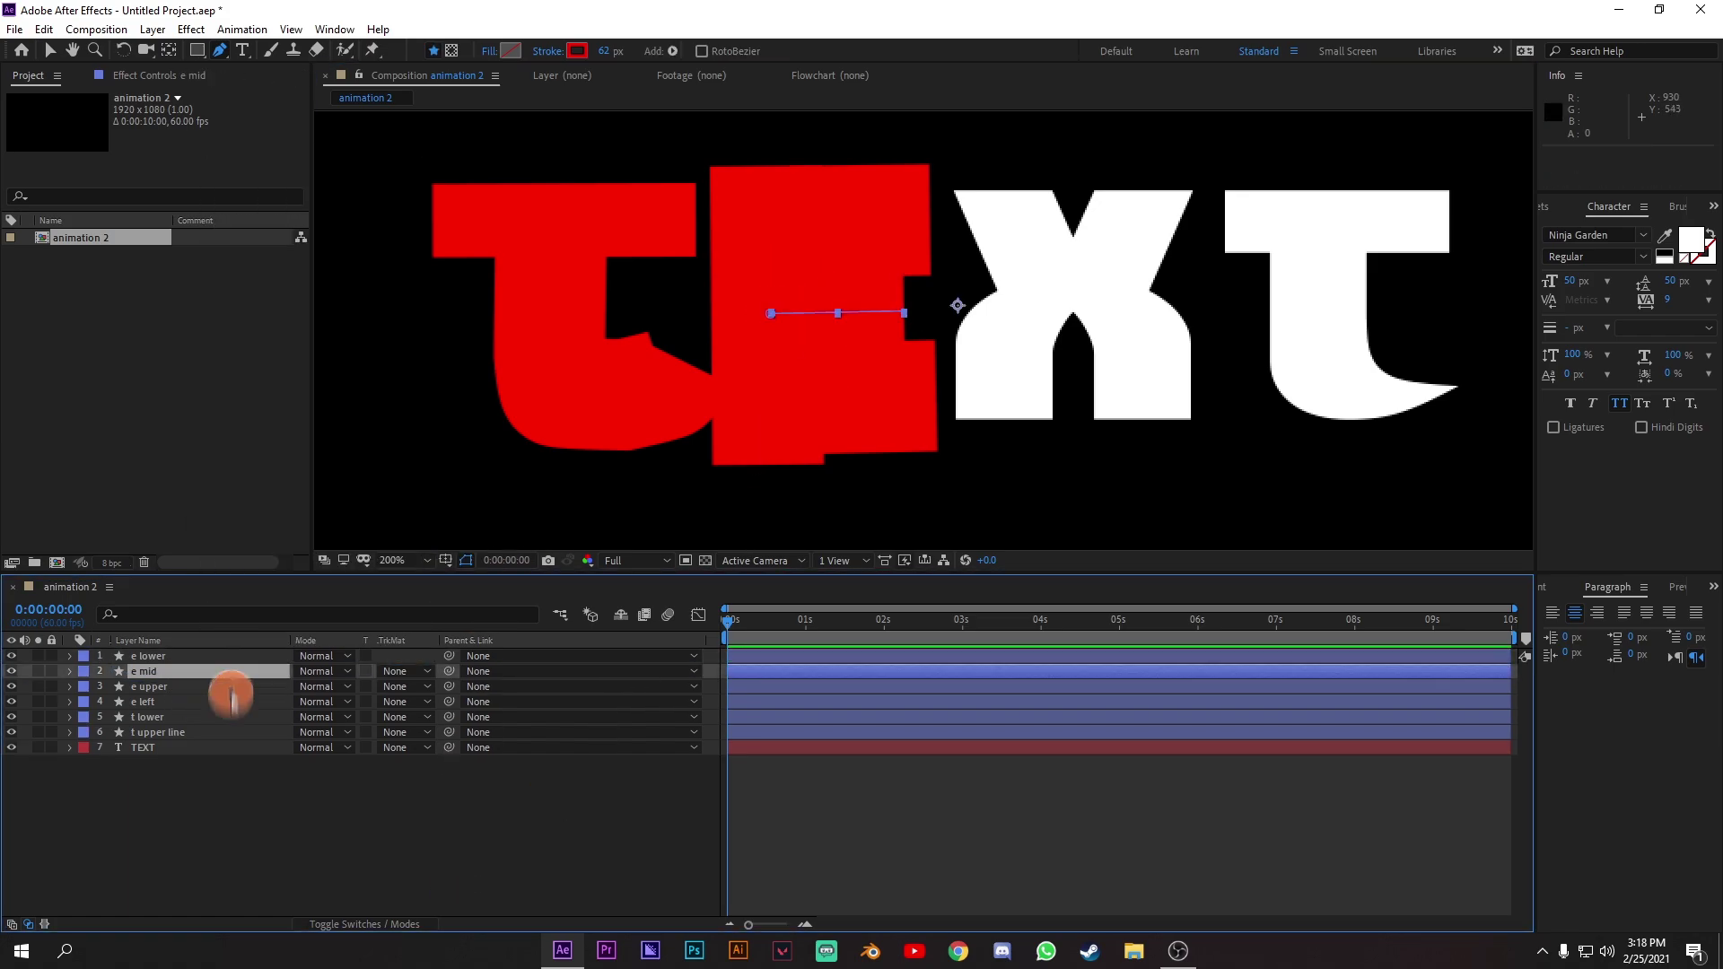
# Draw a Pen path from the X's upper-left arm through its centre to the end of its lower-right leg.
pyautogui.click(1137, 269)
pyautogui.click(986, 178)
pyautogui.click(1062, 278)
pyautogui.click(1140, 324)
pyautogui.click(1153, 380)
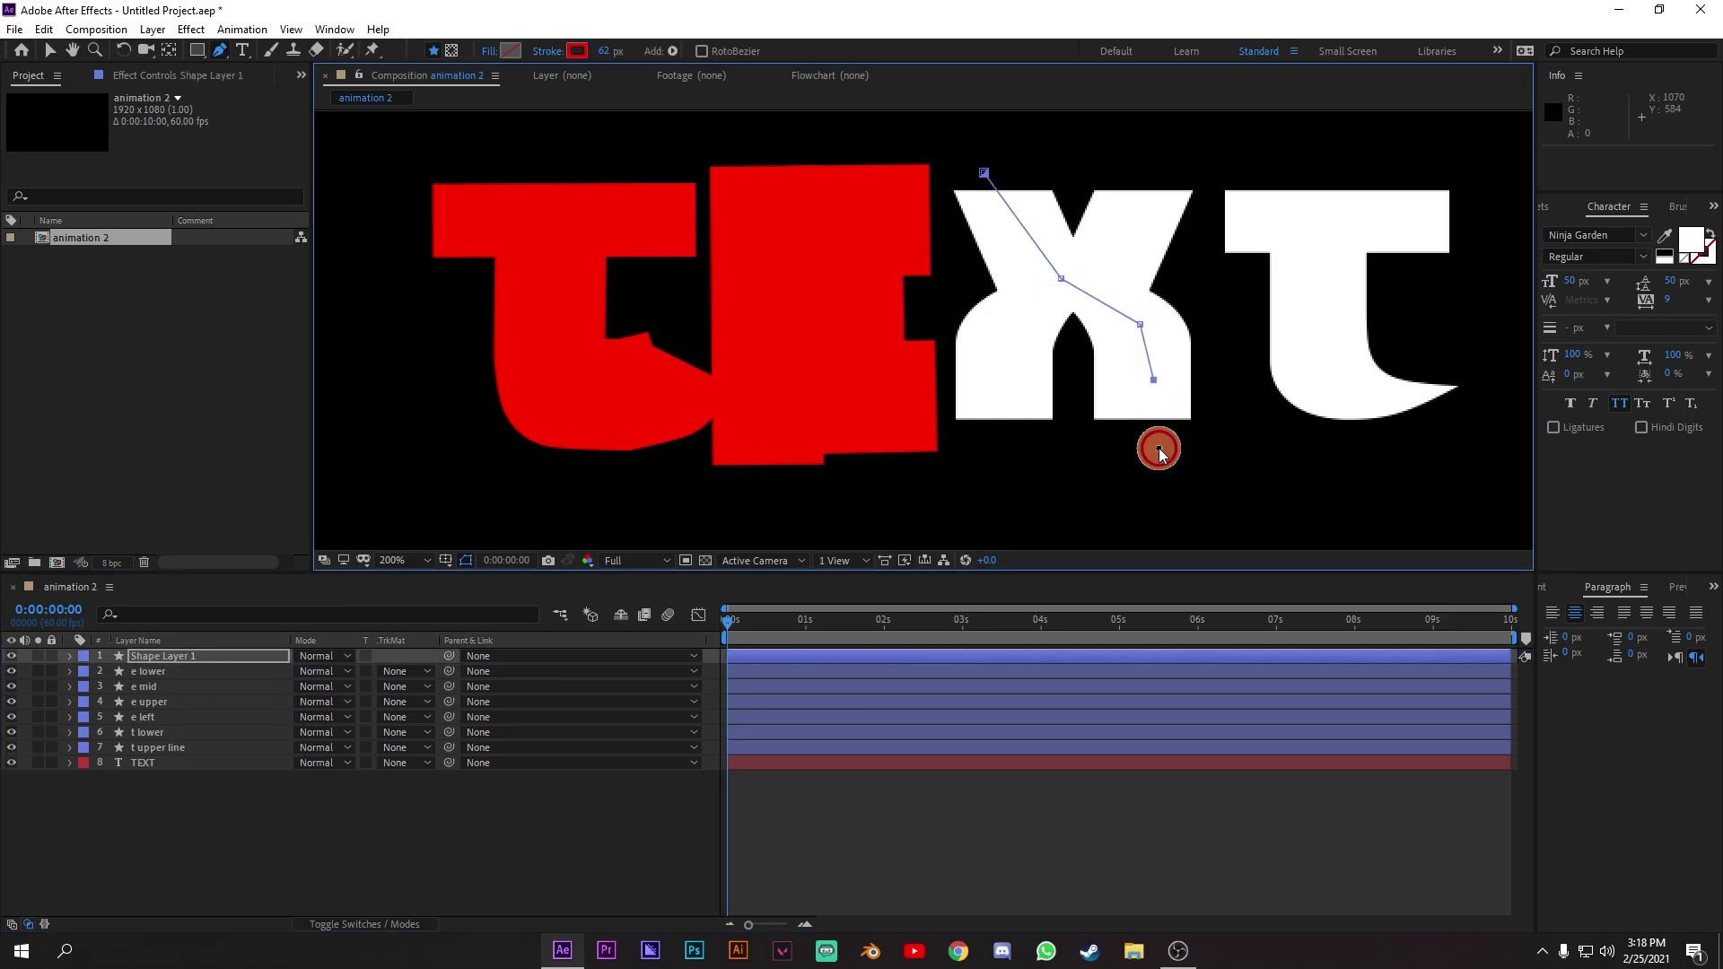
pyautogui.click(1158, 448)
pyautogui.click(986, 173)
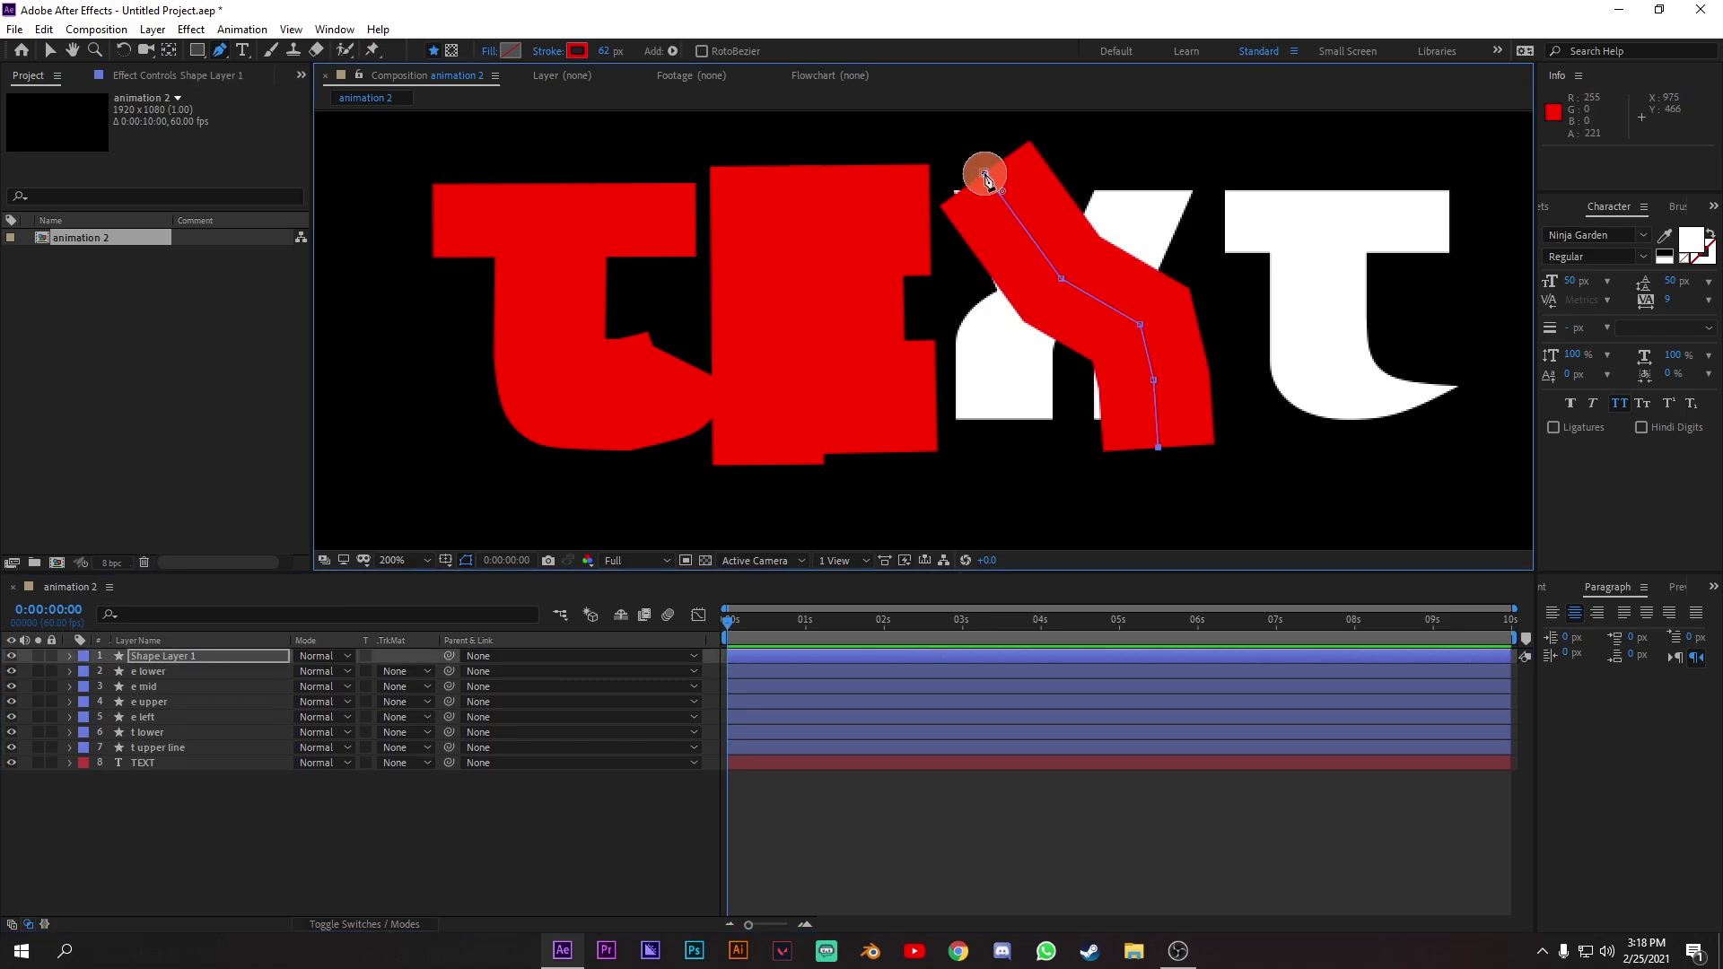
pyautogui.click(981, 391)
# Rename the new X stroke's shape layer "x left" and deselect it.
pyautogui.click(205, 657)
pyautogui.press('Return')
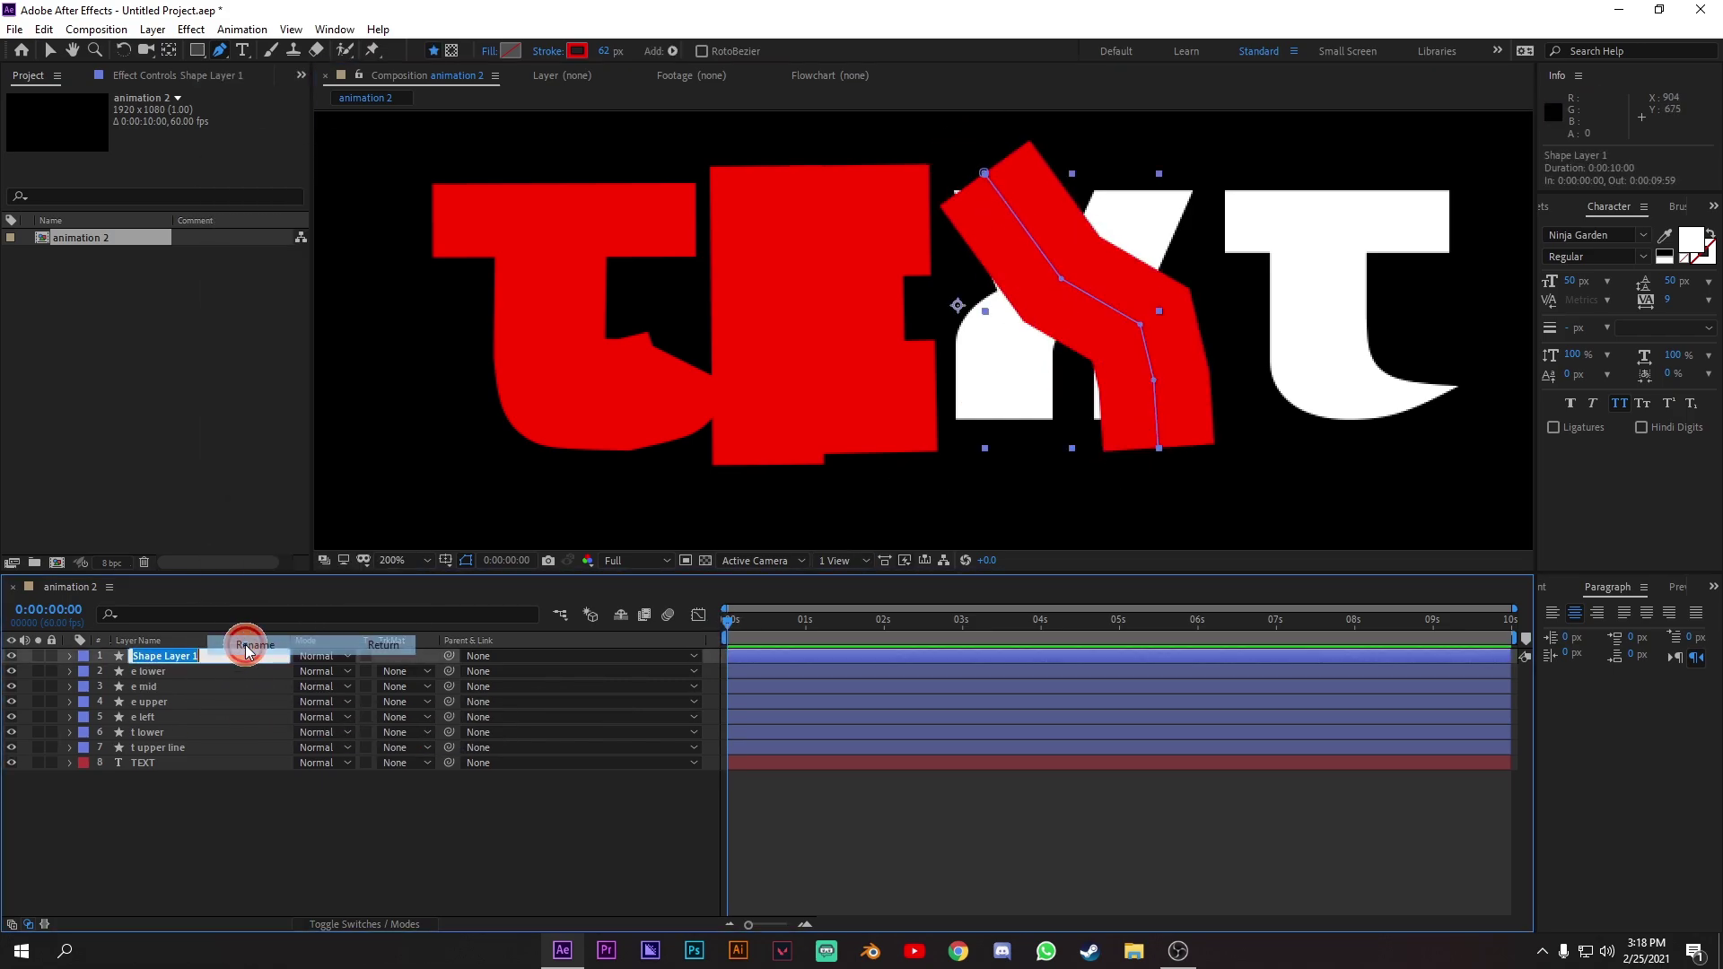
pyautogui.write('x')
pyautogui.press('Return')
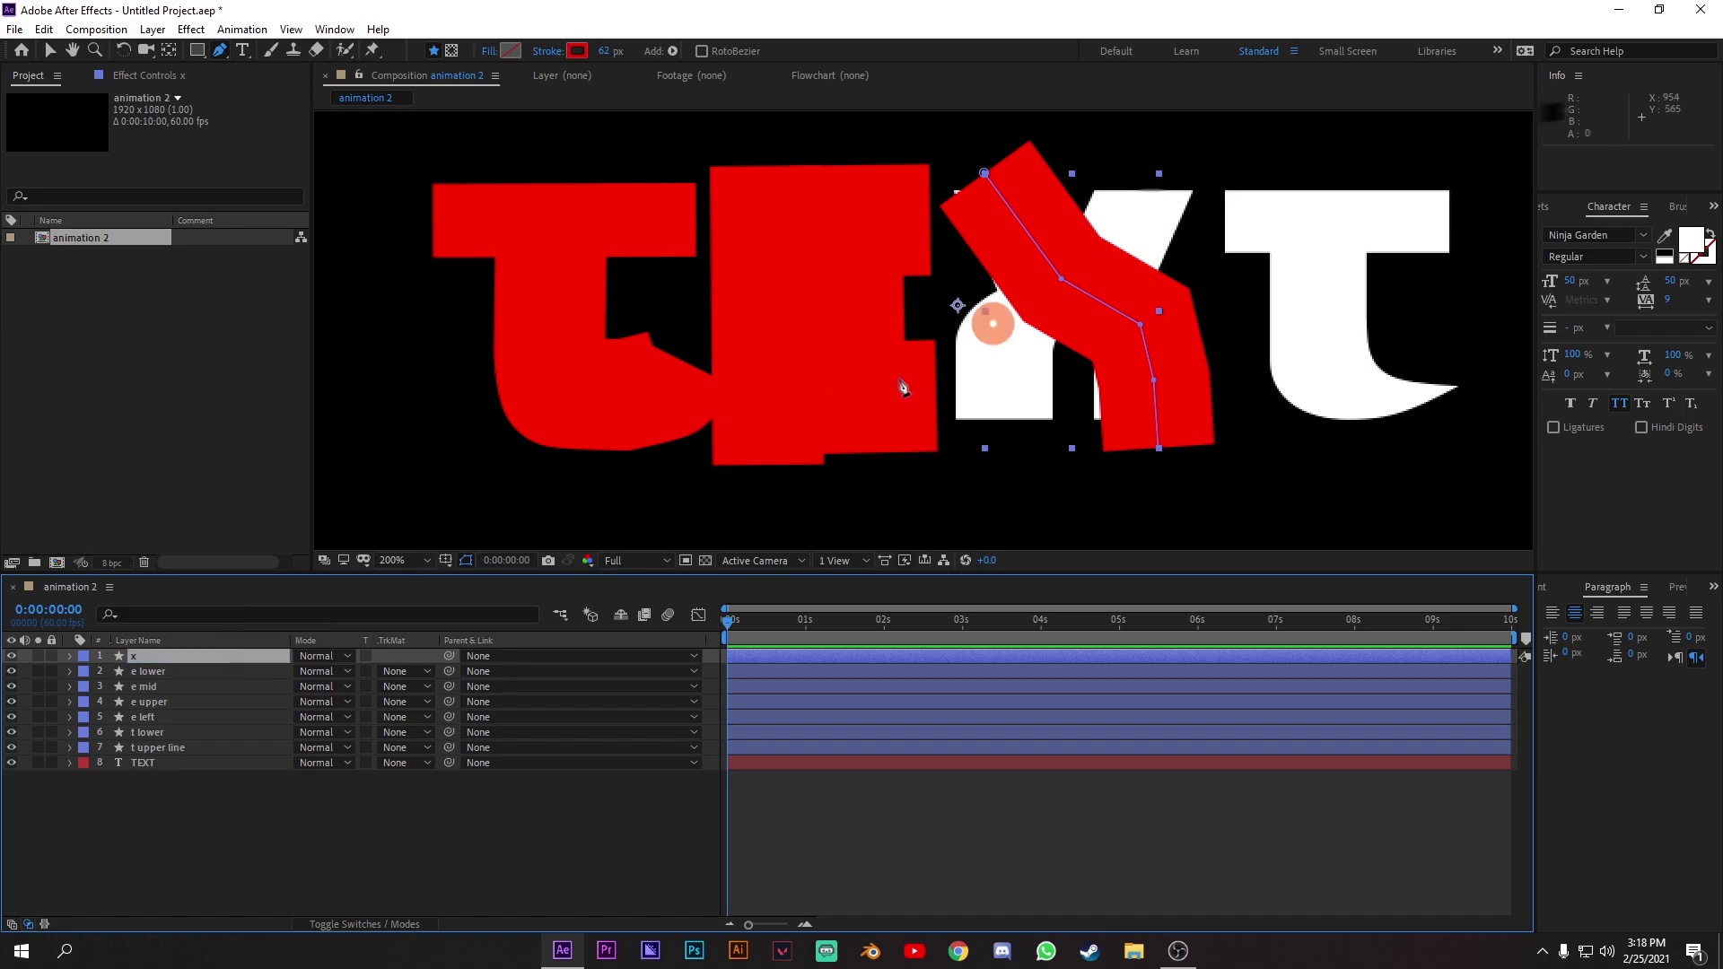
pyautogui.click(188, 654)
pyautogui.press('Return')
pyautogui.write('lef')
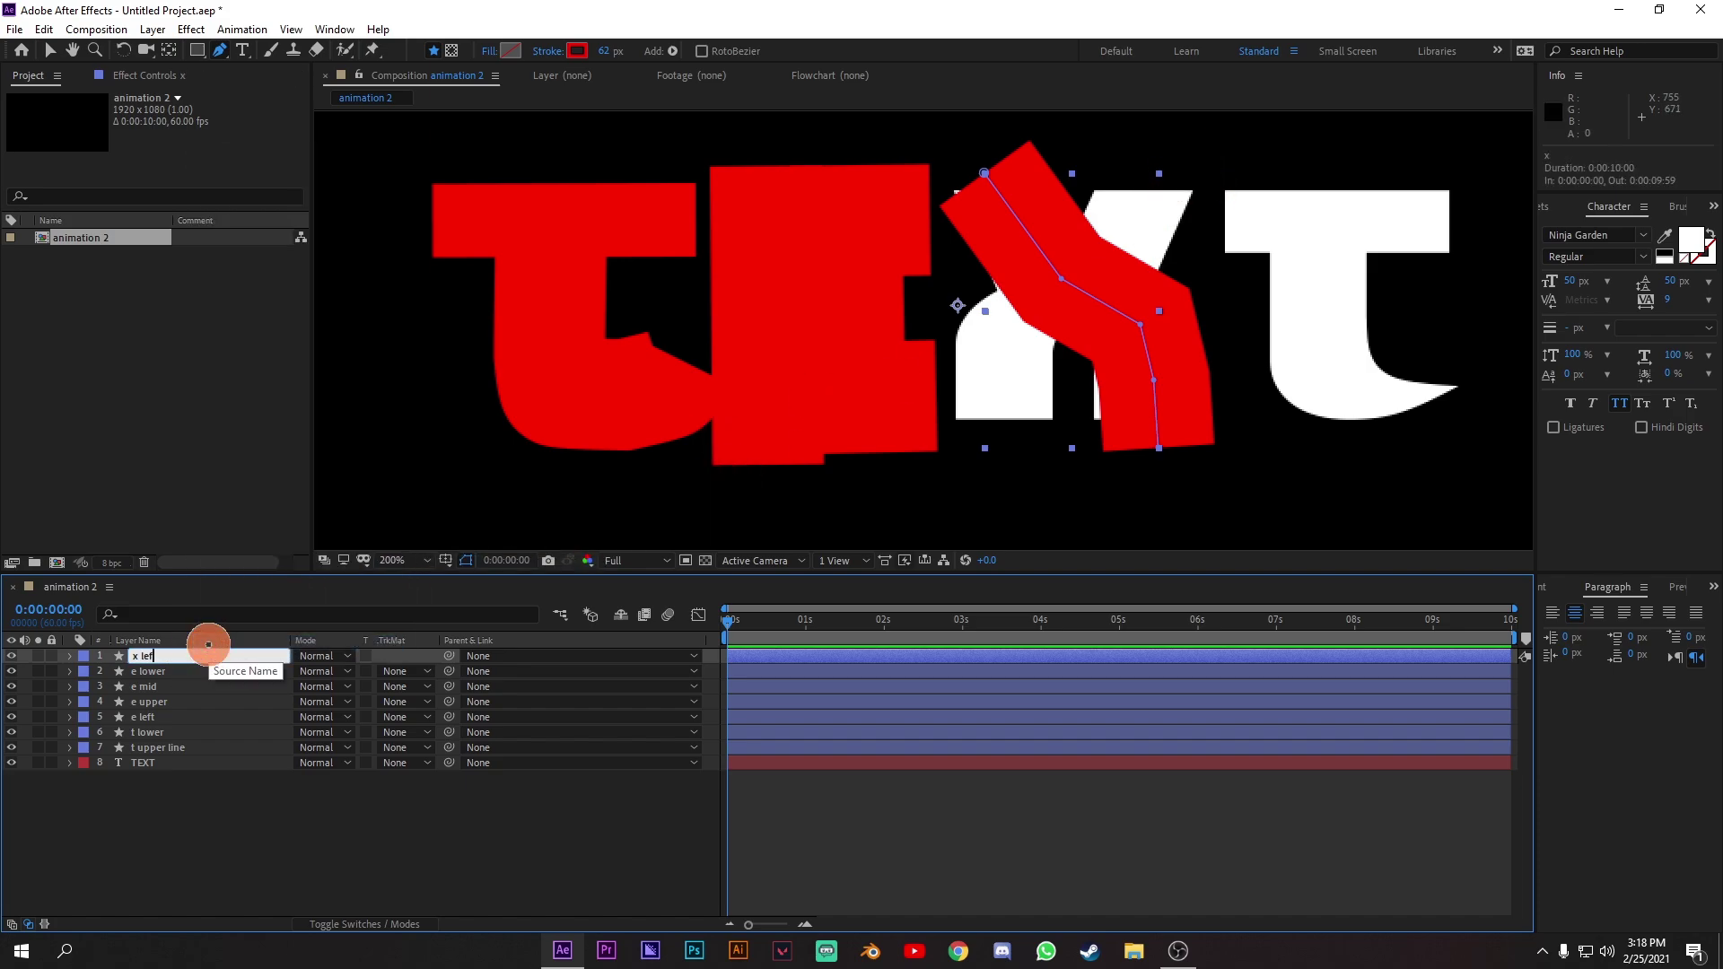
pyautogui.write('t')
pyautogui.click(275, 848)
# Draw a Pen path from the X's upper-right arm to its lower-left leg and rename its layer "x right".
pyautogui.click(1165, 169)
pyautogui.click(1128, 233)
pyautogui.click(1069, 268)
pyautogui.click(1012, 314)
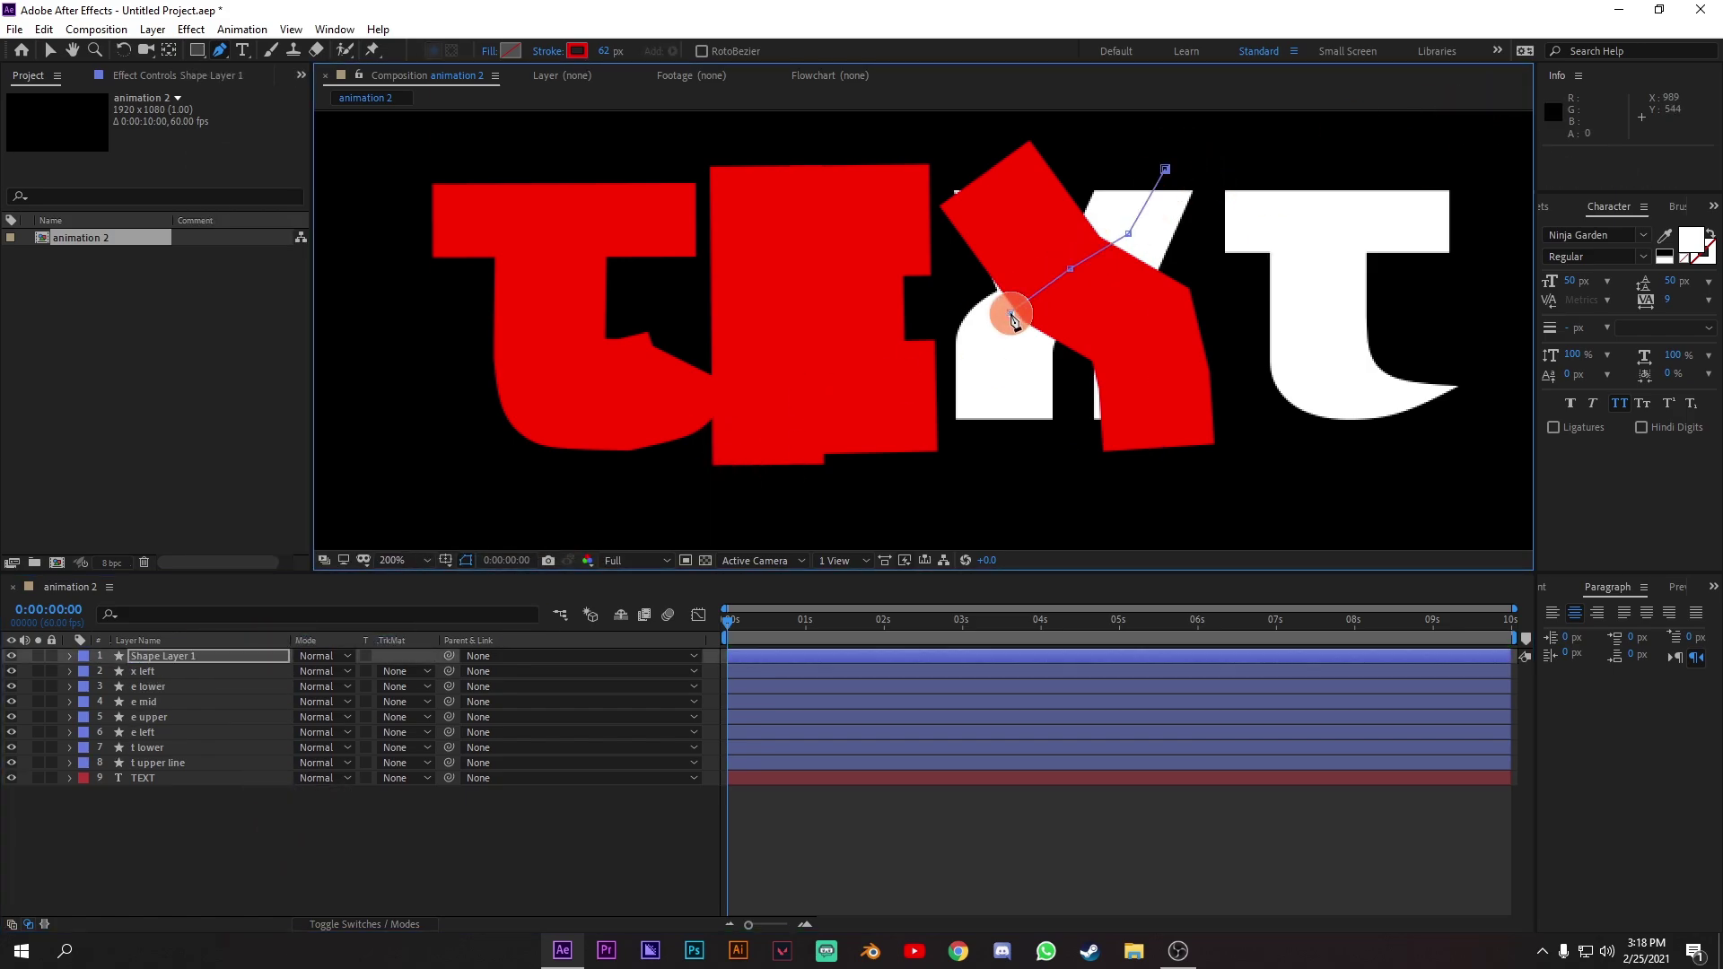
pyautogui.click(246, 660)
pyautogui.press('Return')
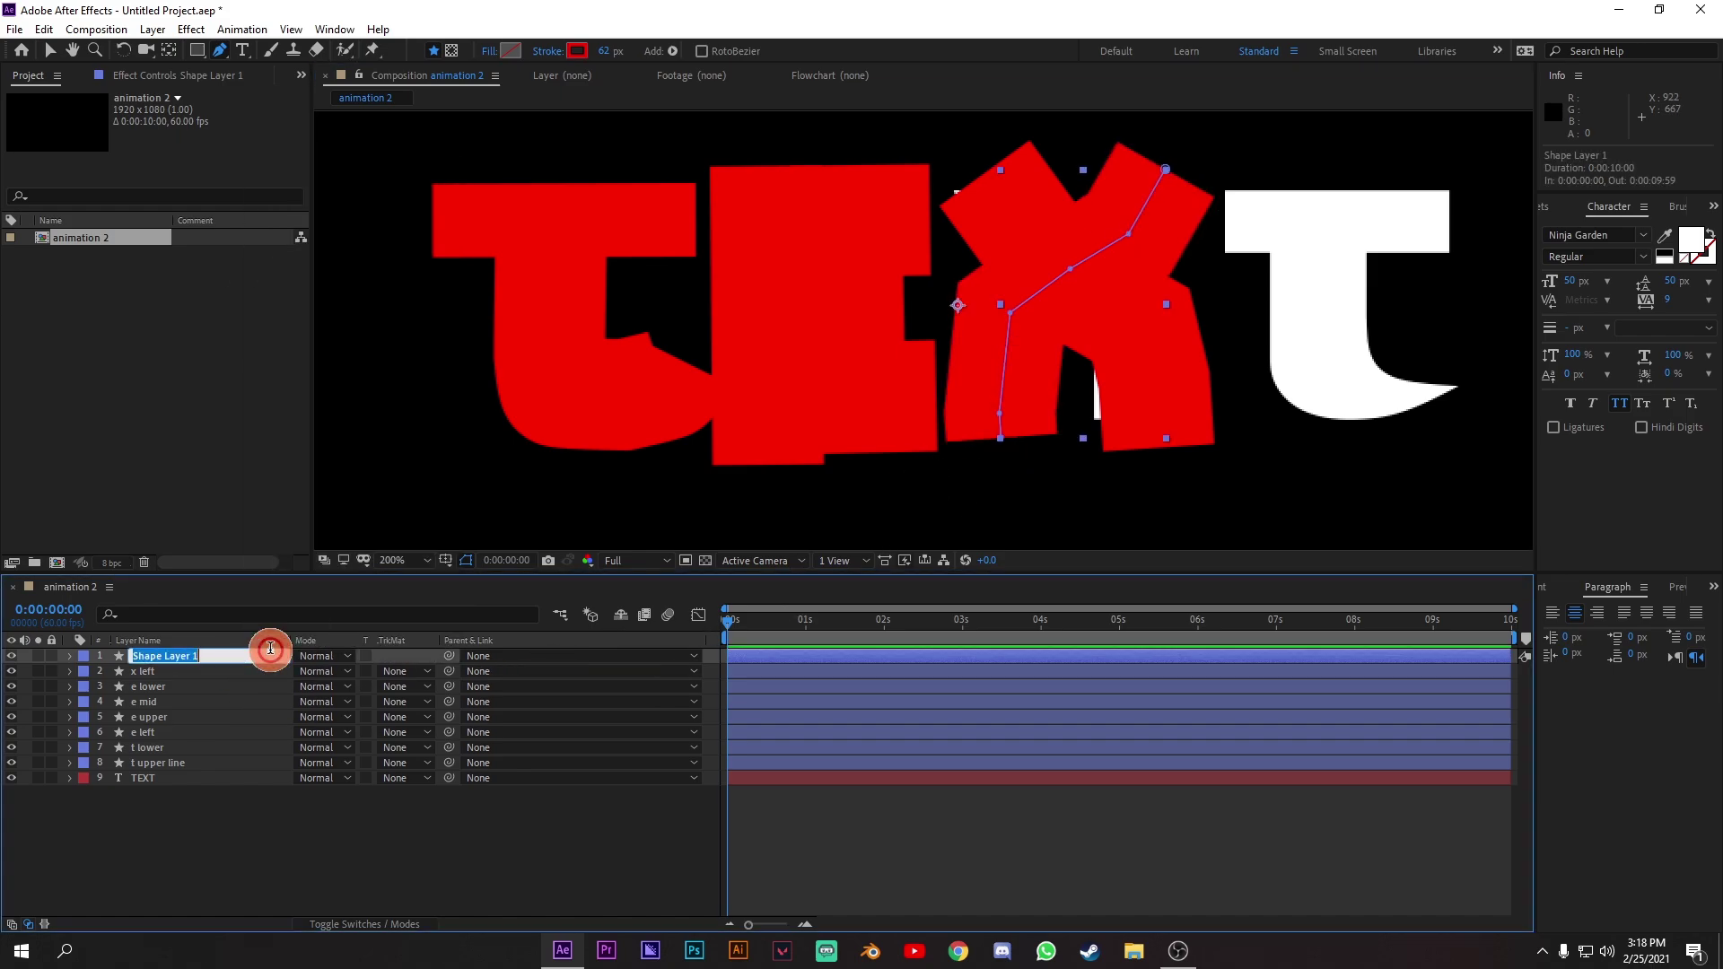
pyautogui.write('x right')
pyautogui.press('Return')
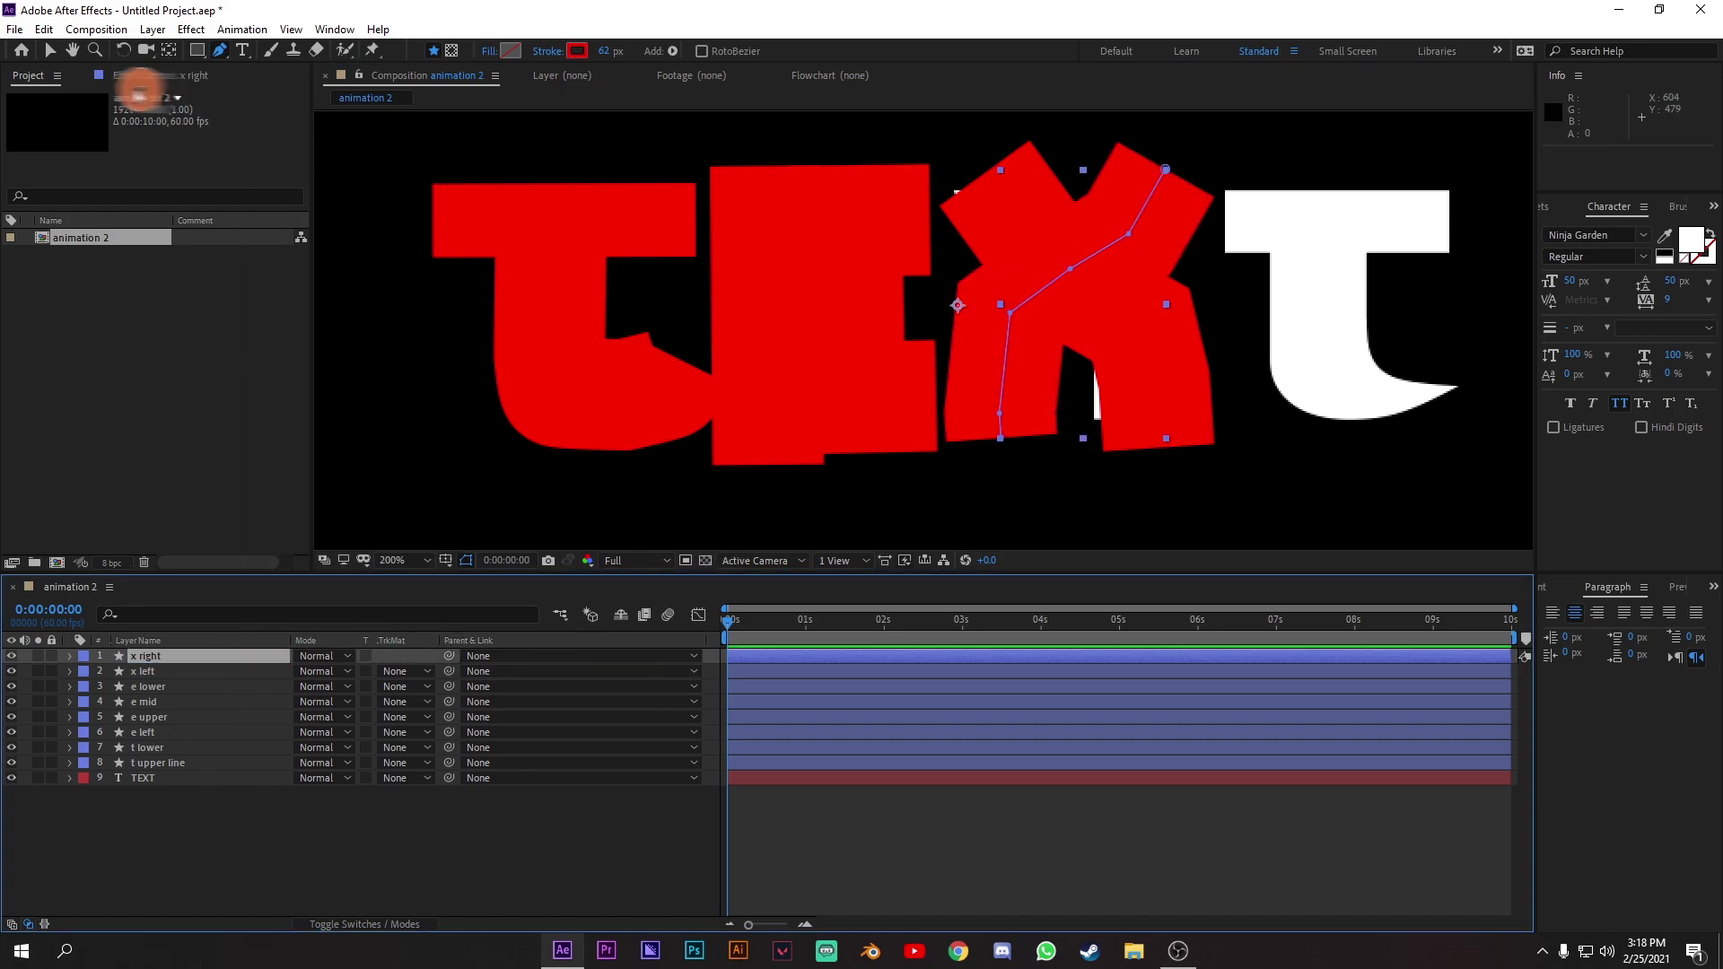
# Enlarge the "x right" and "x left" shapes slightly so the strokes cover more of the X.
pyautogui.press('v')
pyautogui.click(1113, 443)
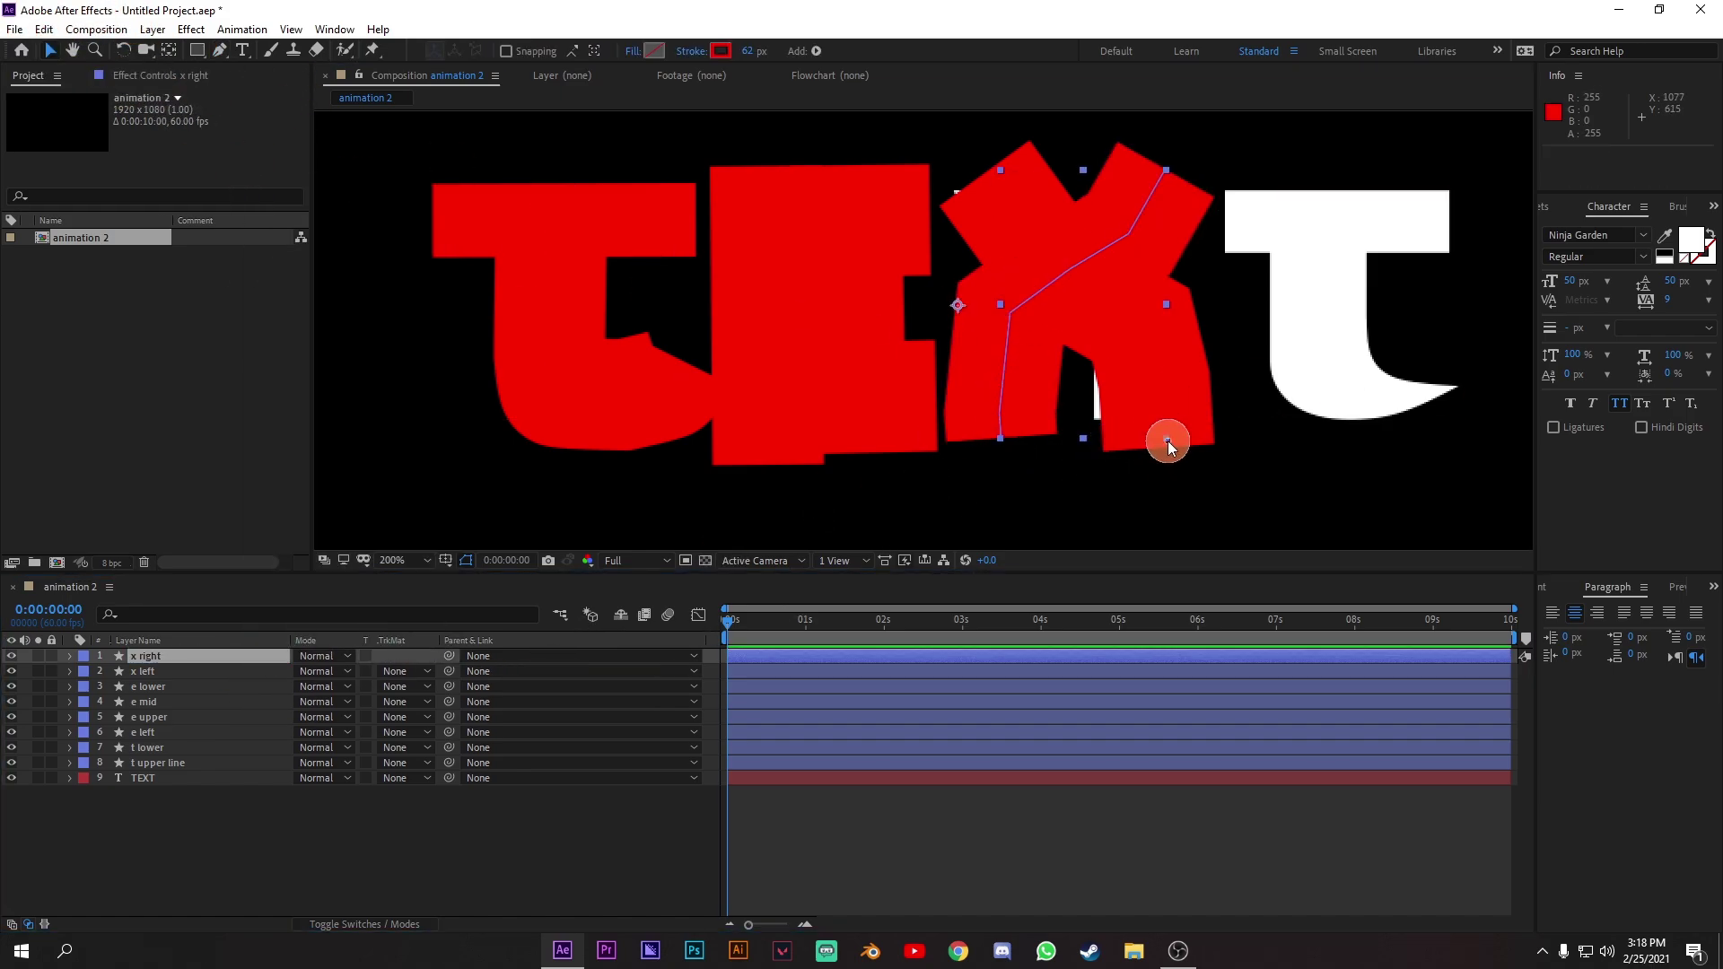
pyautogui.click(148, 671)
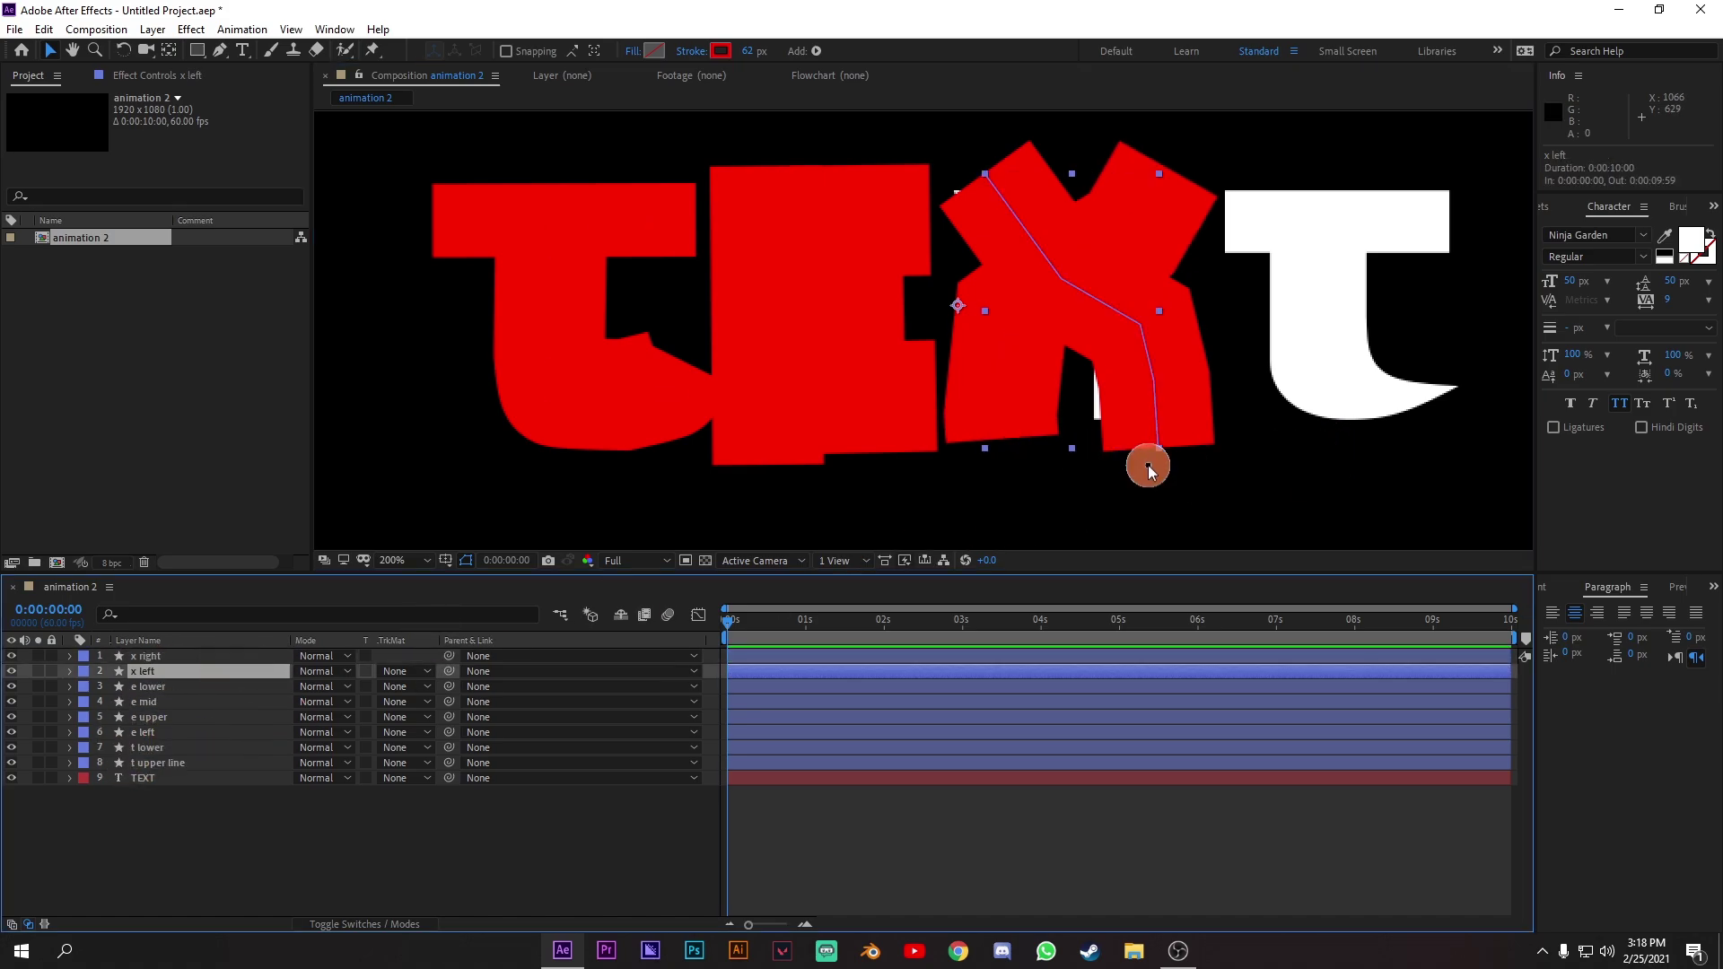
pyautogui.moveTo(1149, 469)
pyautogui.mouseDown()
pyautogui.moveTo(1150, 435)
pyautogui.moveTo(1155, 475)
pyautogui.mouseUp()
pyautogui.click(277, 790)
# Duplicate the "t lower" and "t upper line" layers together.
pyautogui.moveTo(1358, 262); pyautogui.dragTo(1297, 262)
pyautogui.click(210, 699)
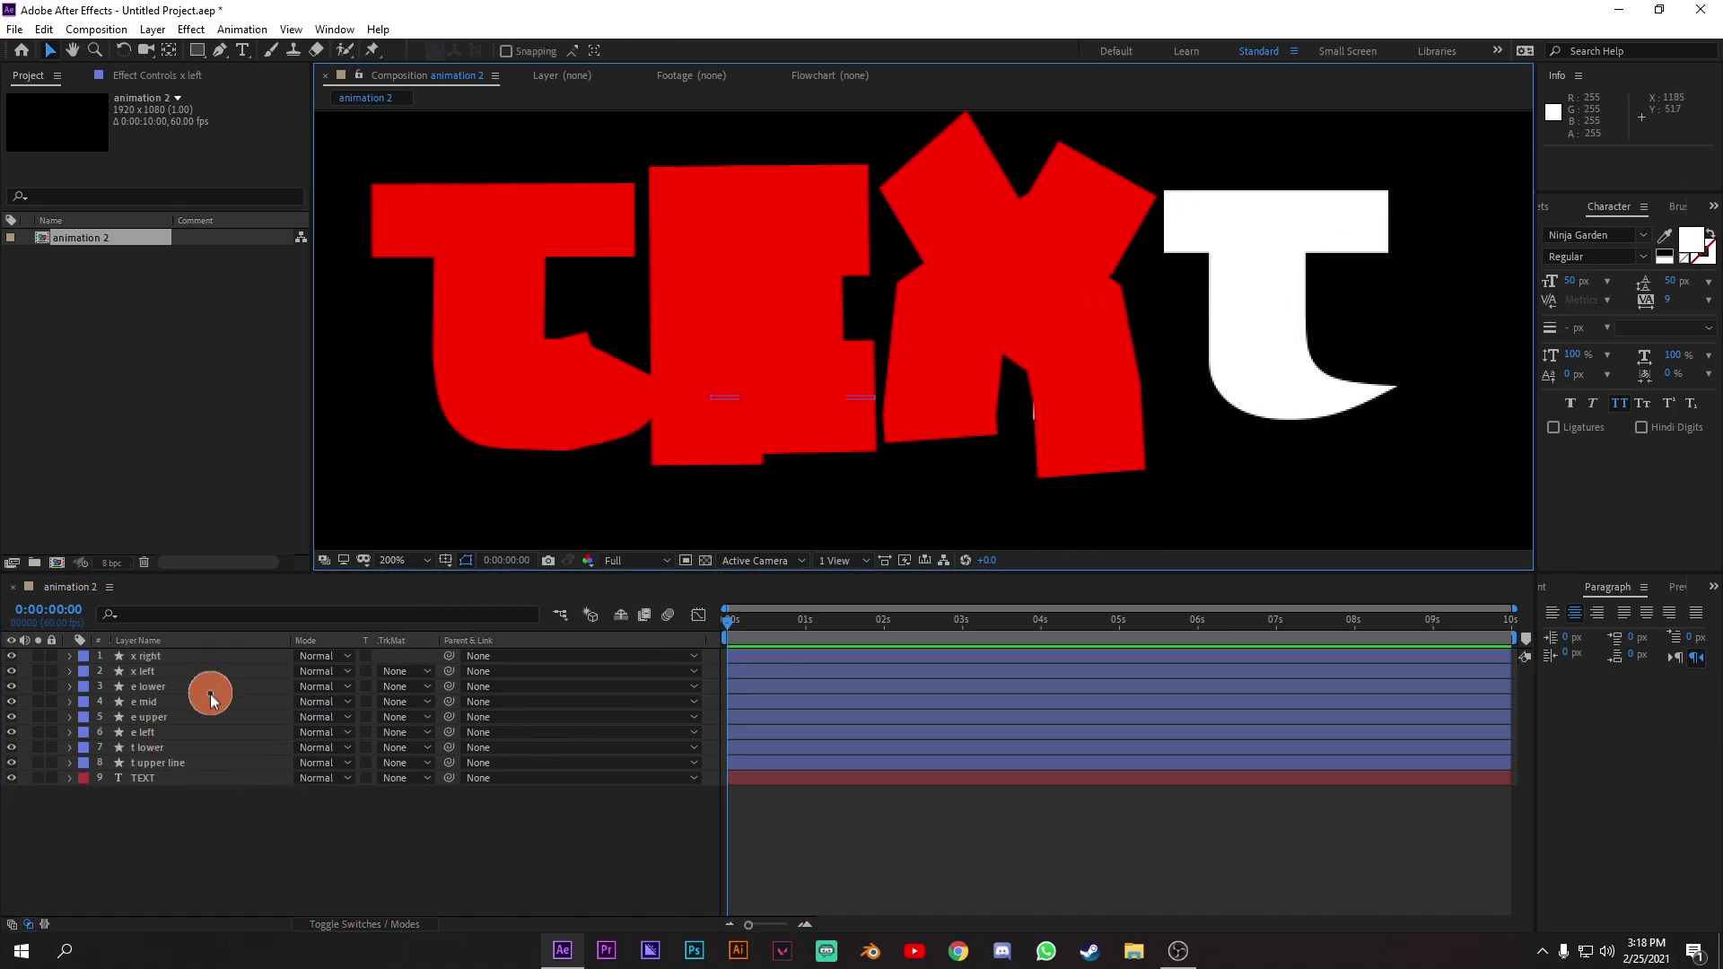
pyautogui.click(242, 751)
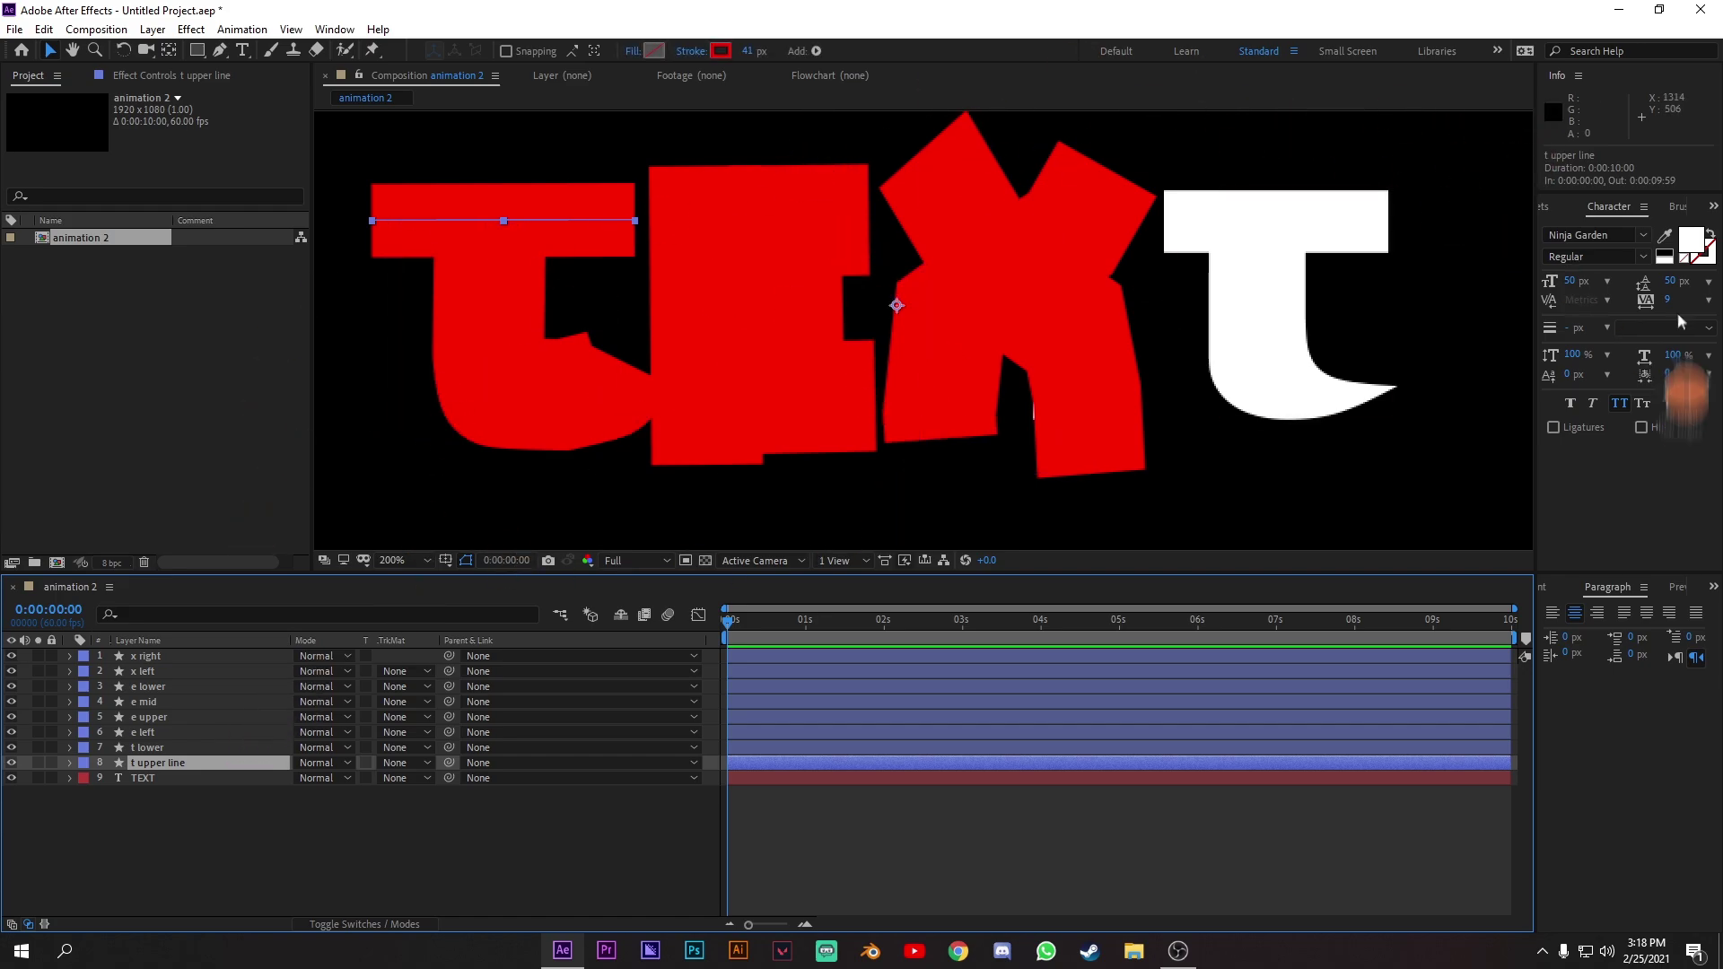
pyautogui.keyDown('ctrl'); pyautogui.click(161, 749); pyautogui.keyUp('ctrl')
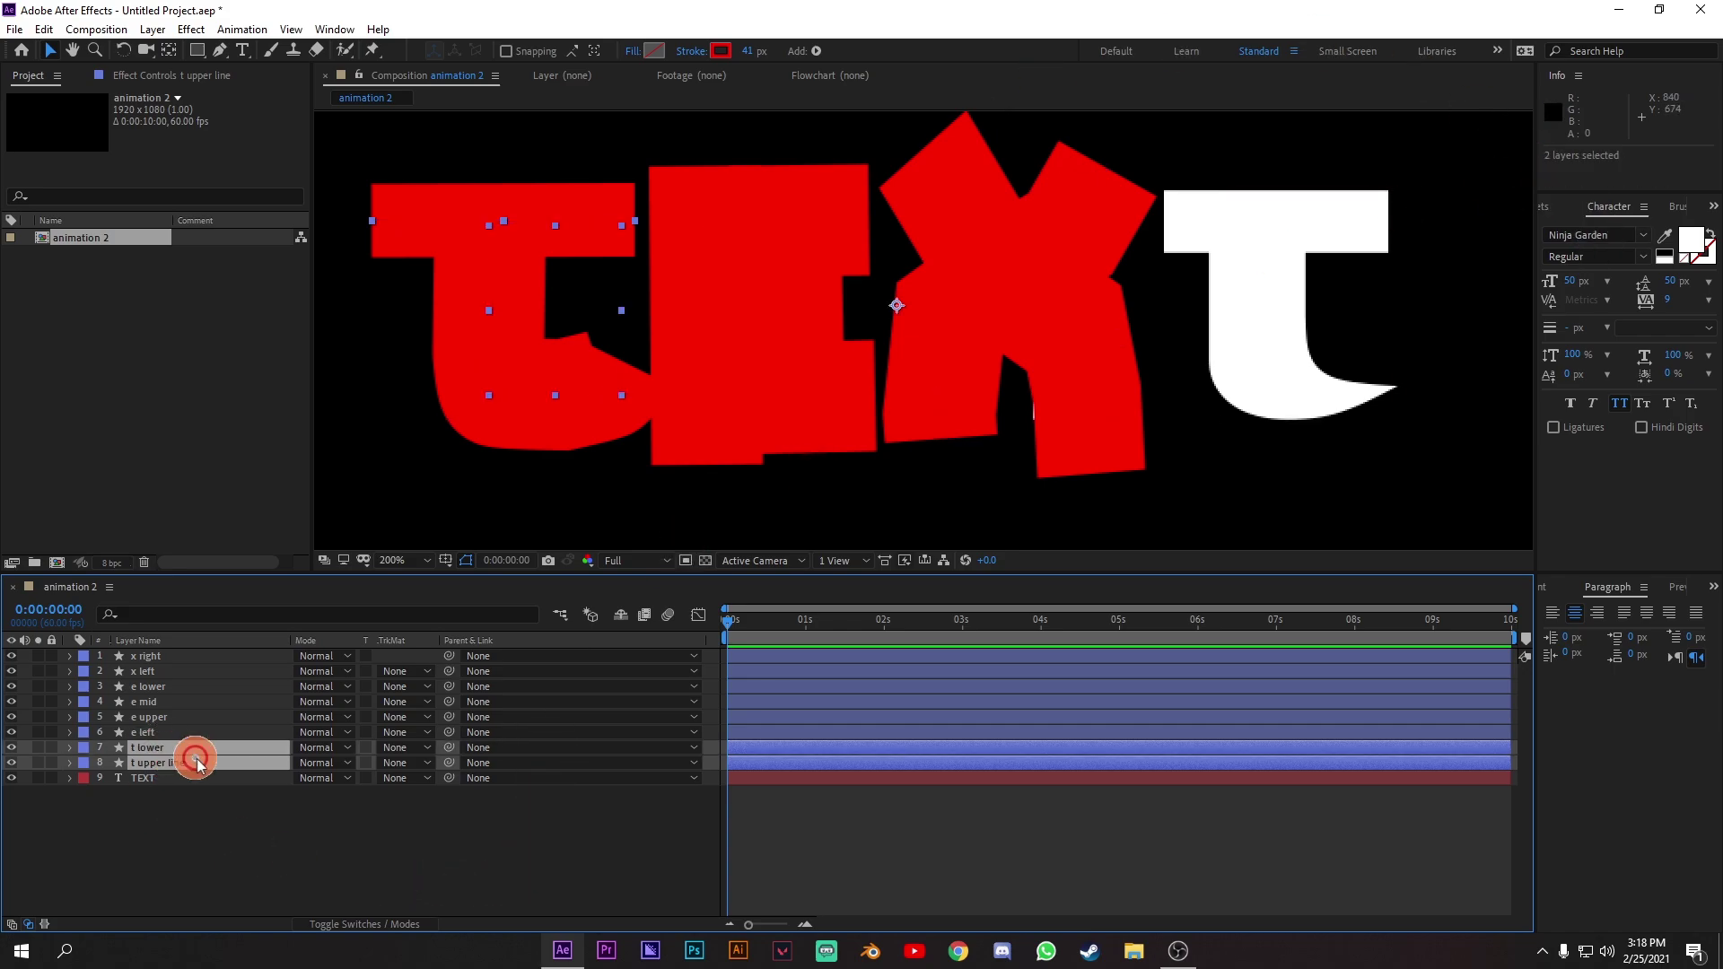
pyautogui.click(190, 838)
pyautogui.click(195, 748)
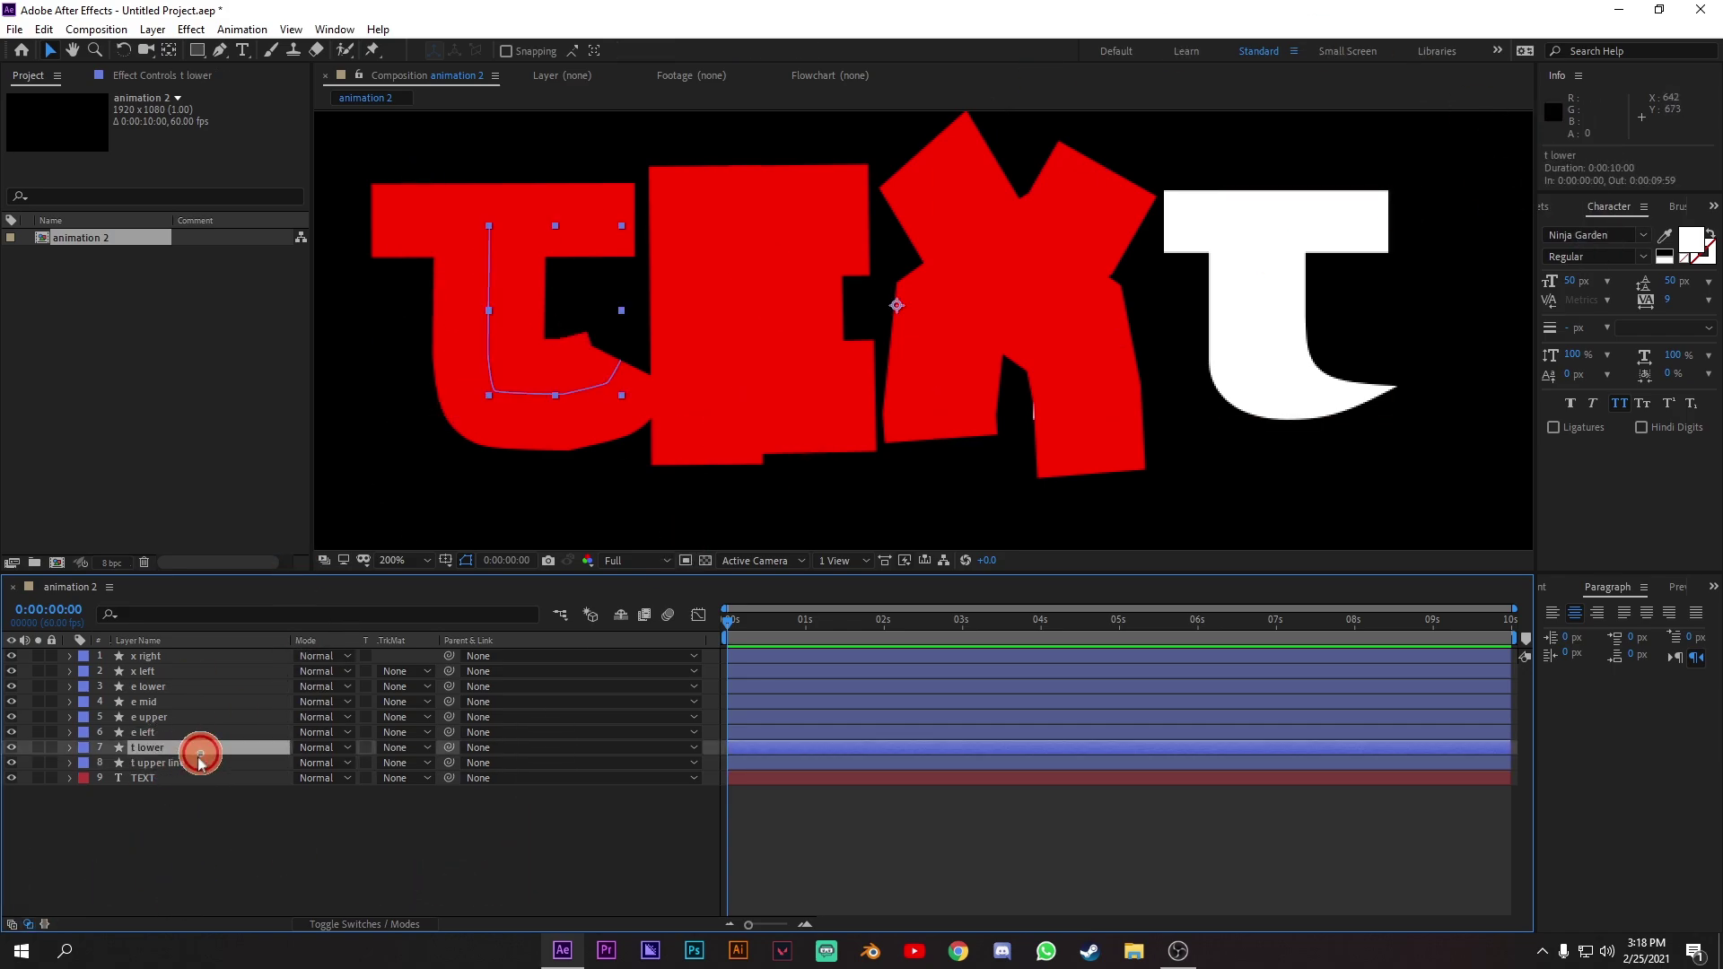
pyautogui.click(194, 764)
pyautogui.keyDown('ctrl'); pyautogui.click(217, 752); pyautogui.keyUp('ctrl')
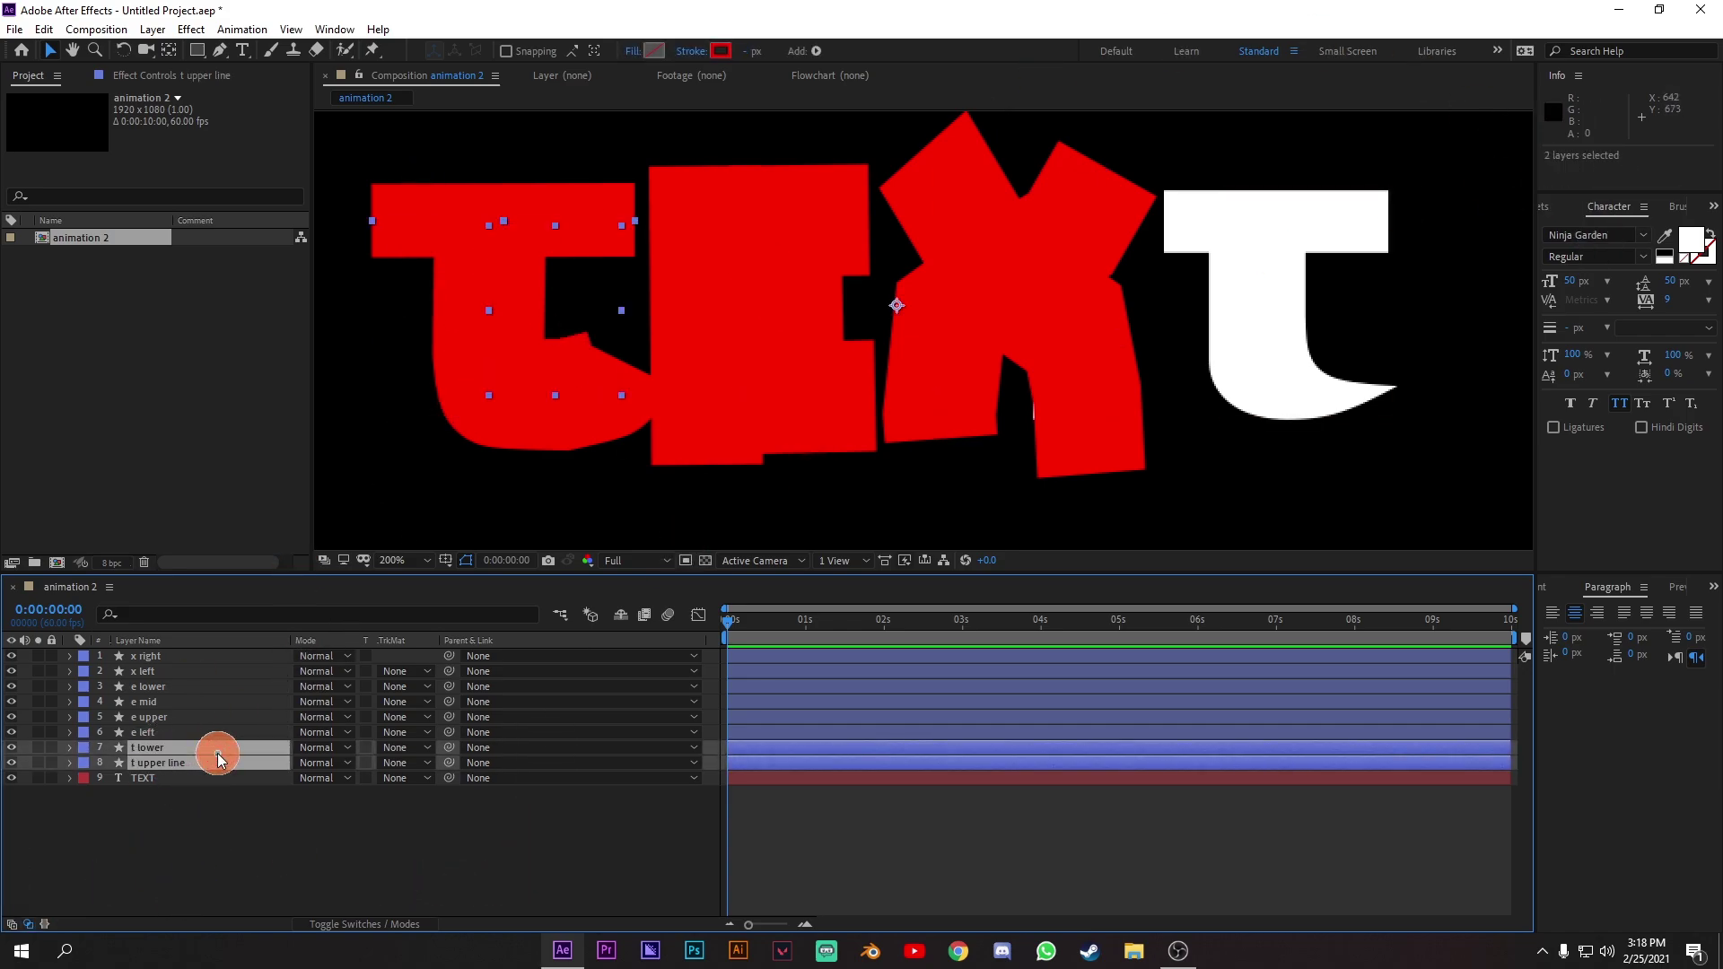
pyautogui.click(270, 860)
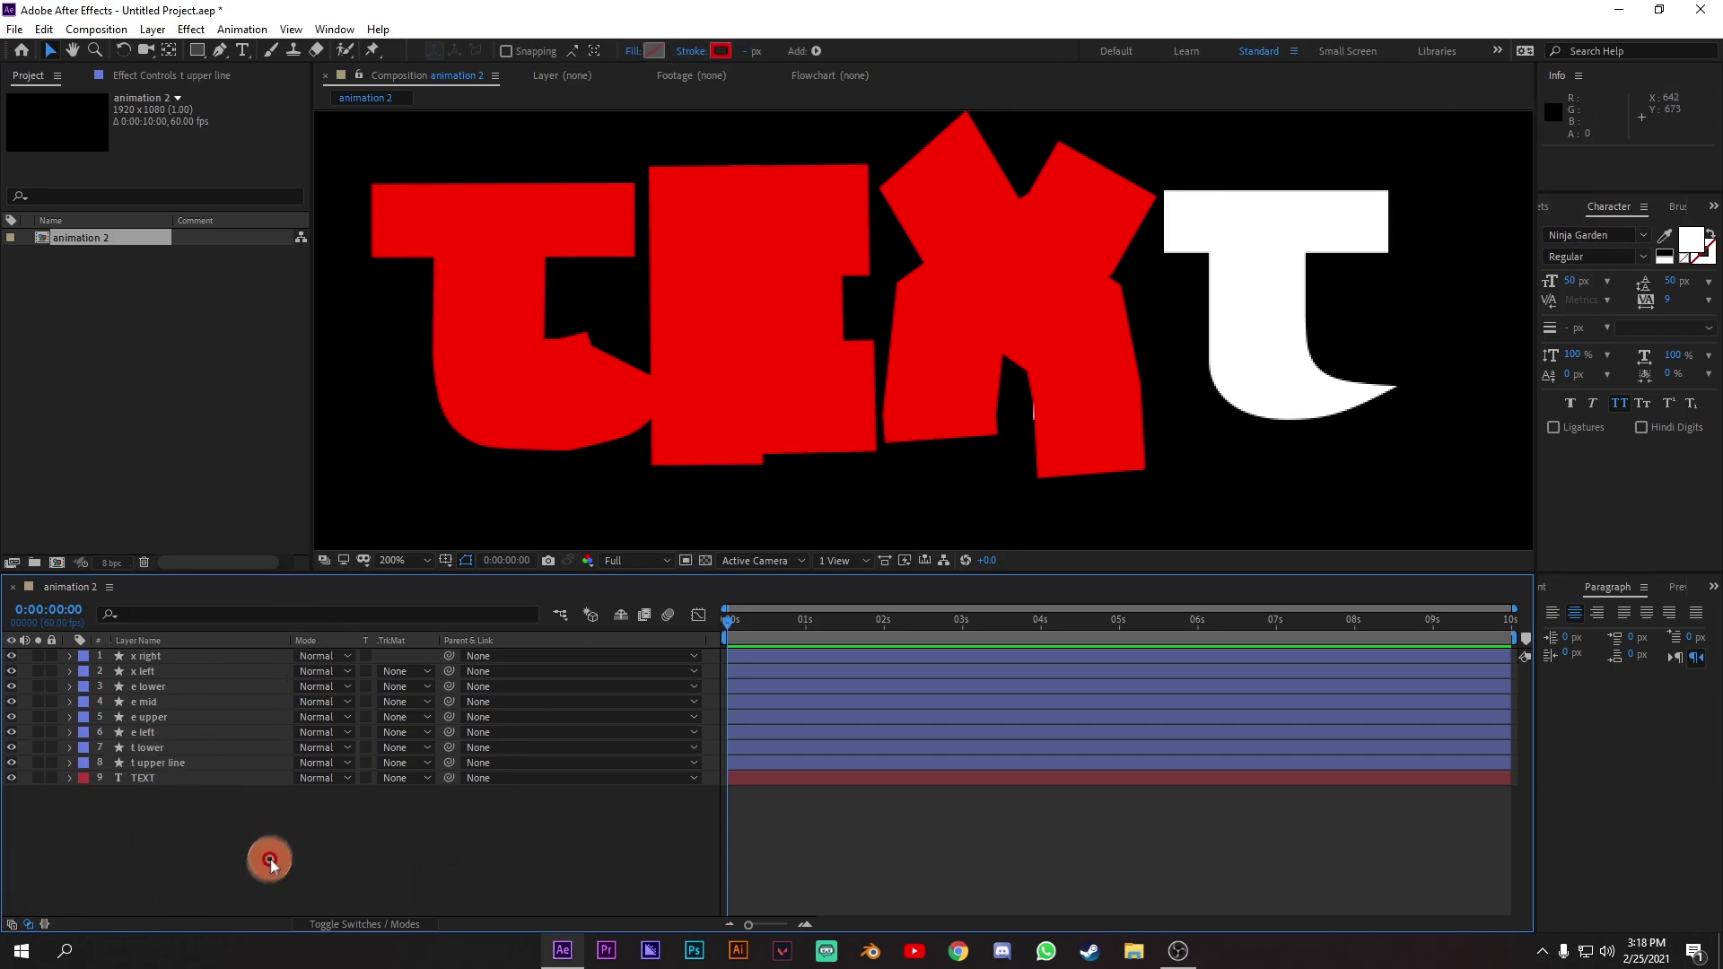
pyautogui.click(206, 764)
pyautogui.keyDown('ctrl'); pyautogui.click(228, 754); pyautogui.keyUp('ctrl')
pyautogui.hotkey('ctrl', 'd')
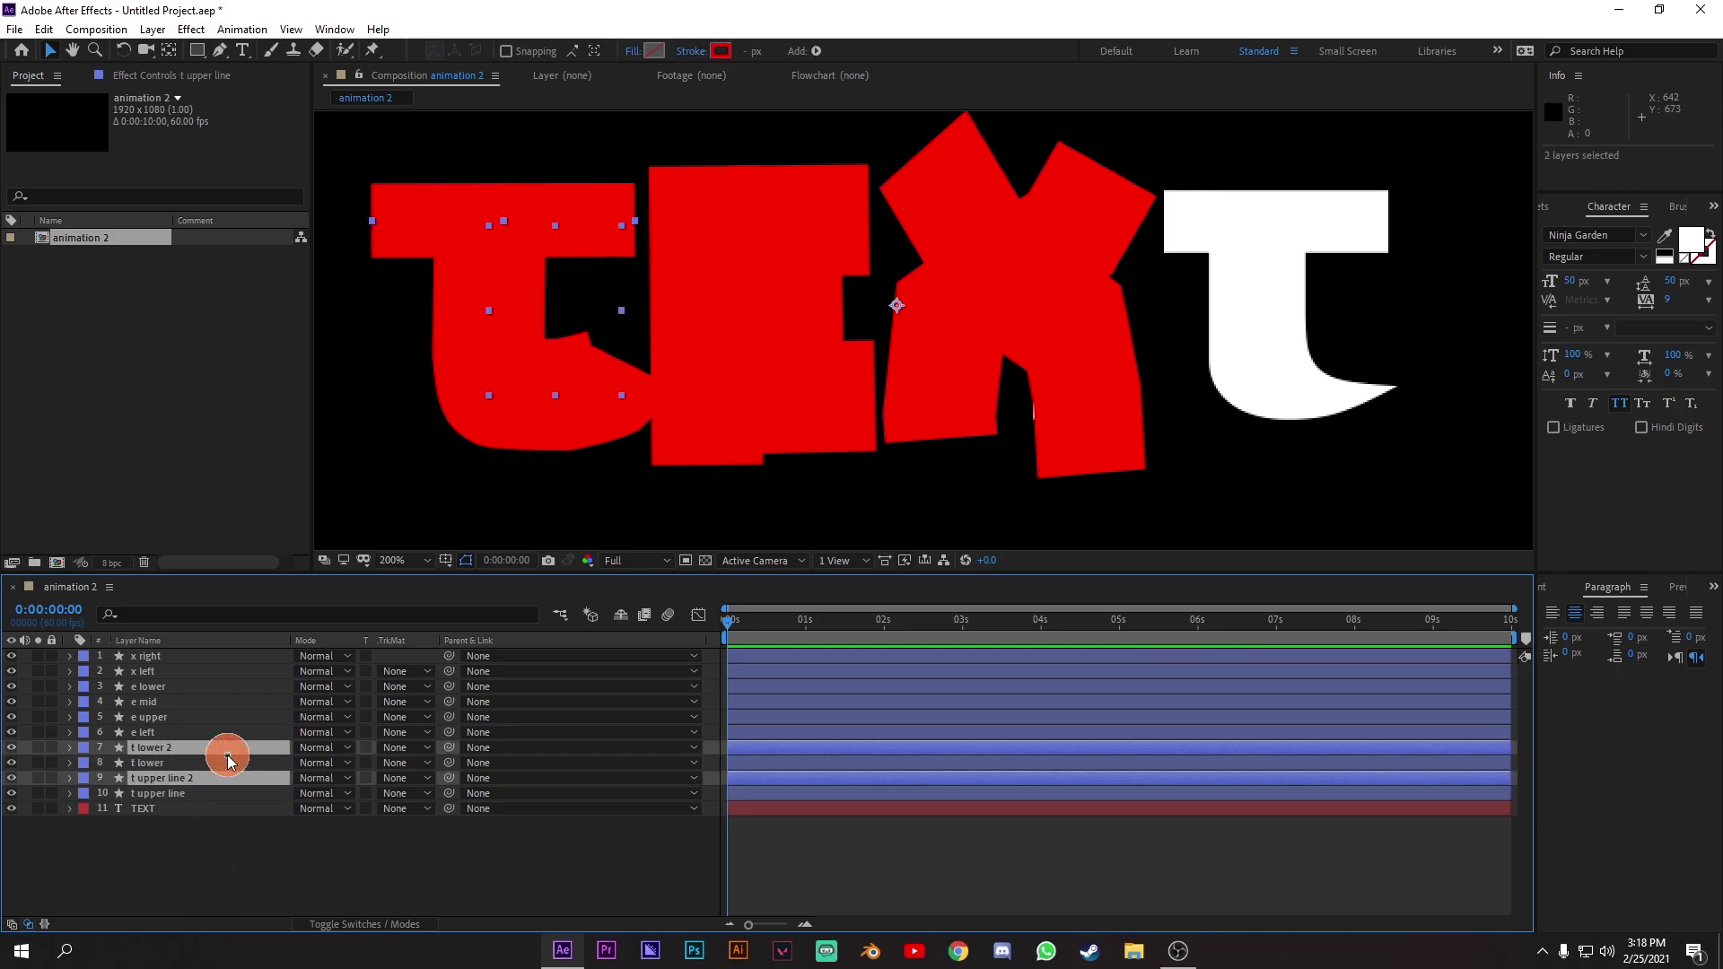
# Move both duplicated T layers to the top of the layer stack and shift their strokes horizontally over the final T.
pyautogui.moveTo(191, 747); pyautogui.dragTo(198, 655)
pyautogui.press('Right')
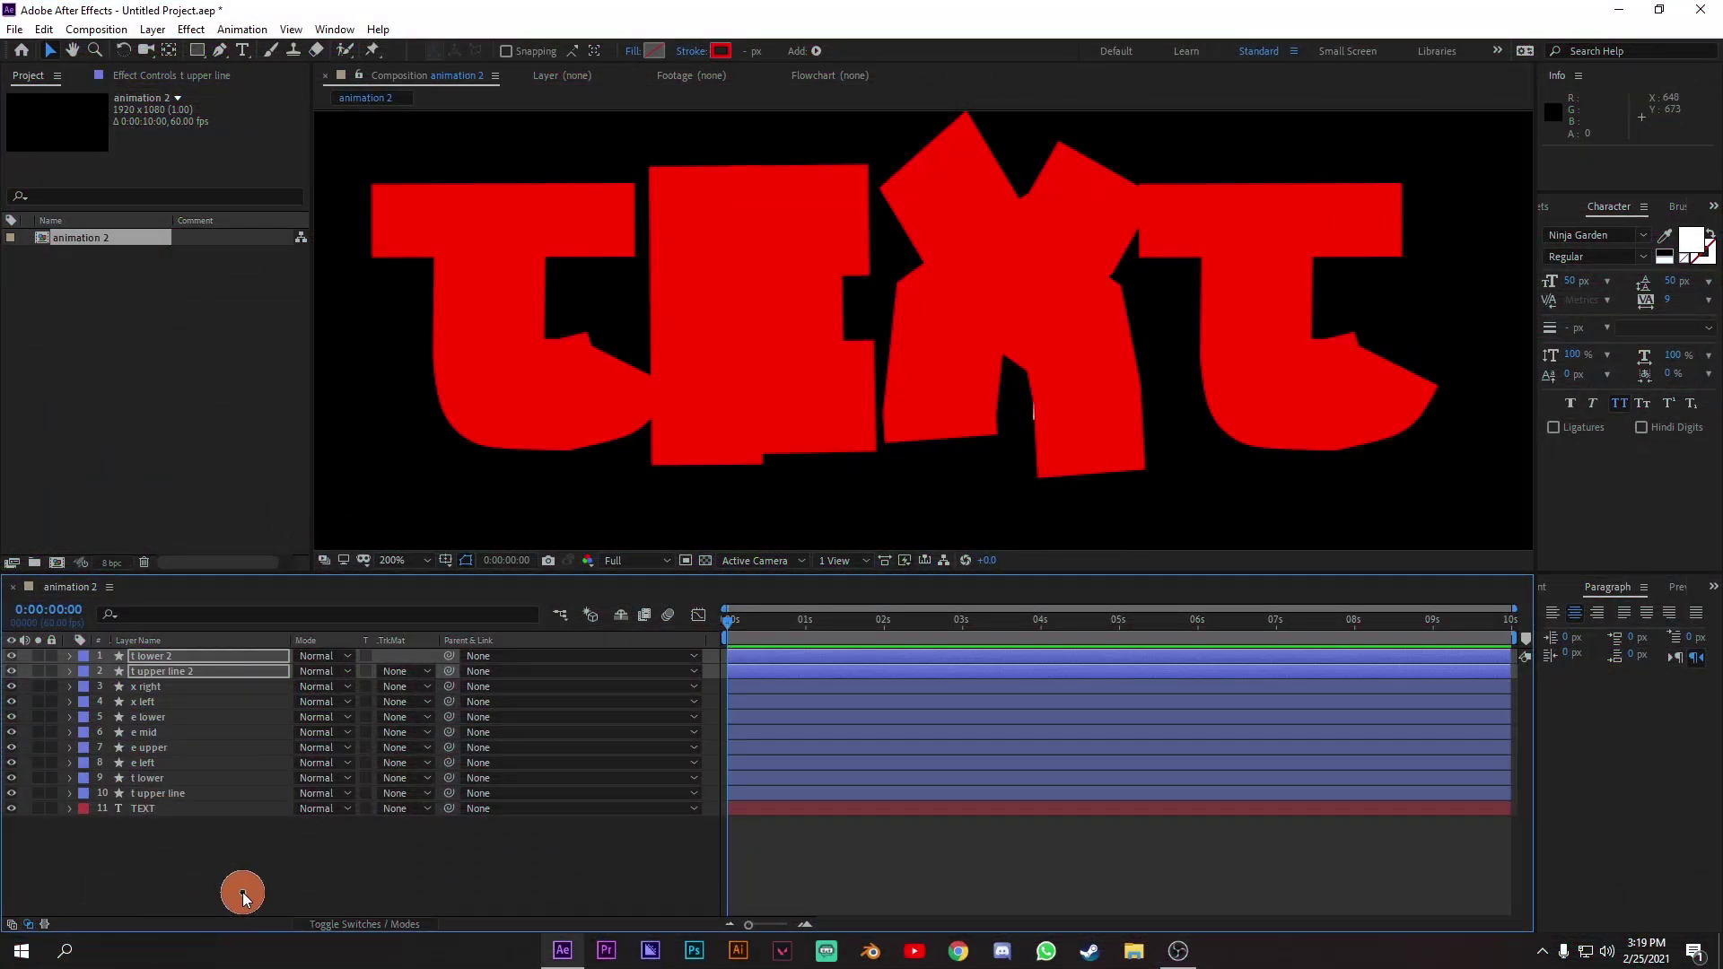
pyautogui.click(242, 892)
# Add a Trim Paths operator to the contents of the "t upper line" layer.
pyautogui.scroll(-1, 917, 84)
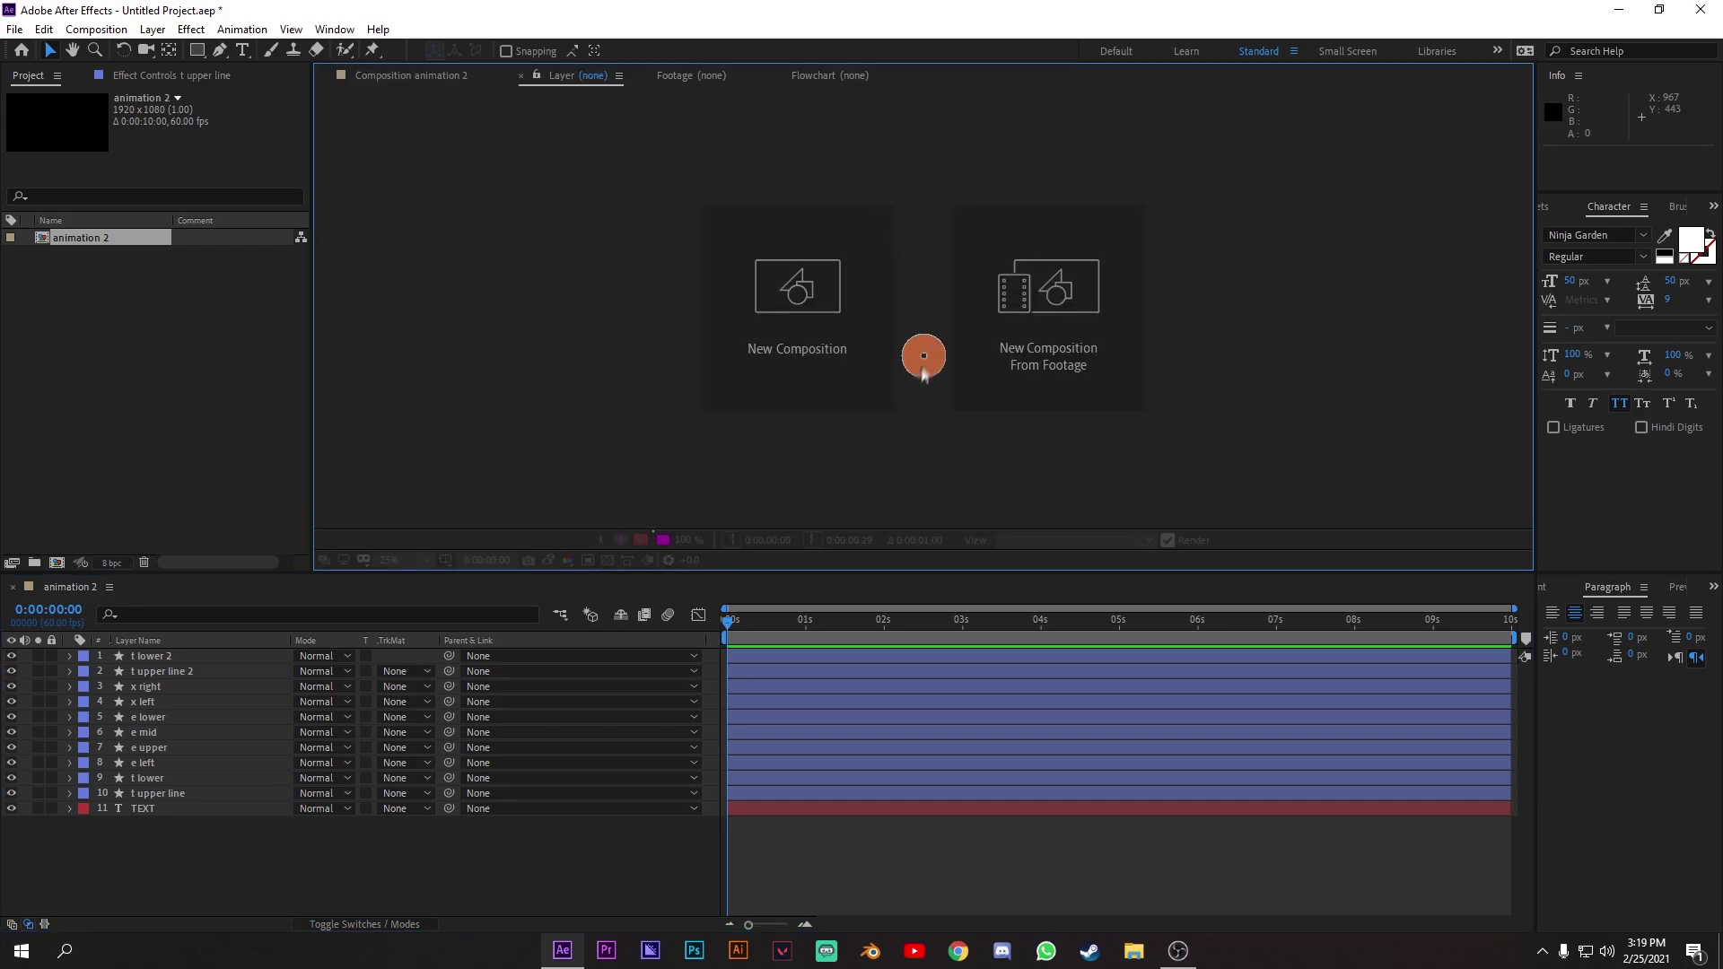
pyautogui.click(444, 78)
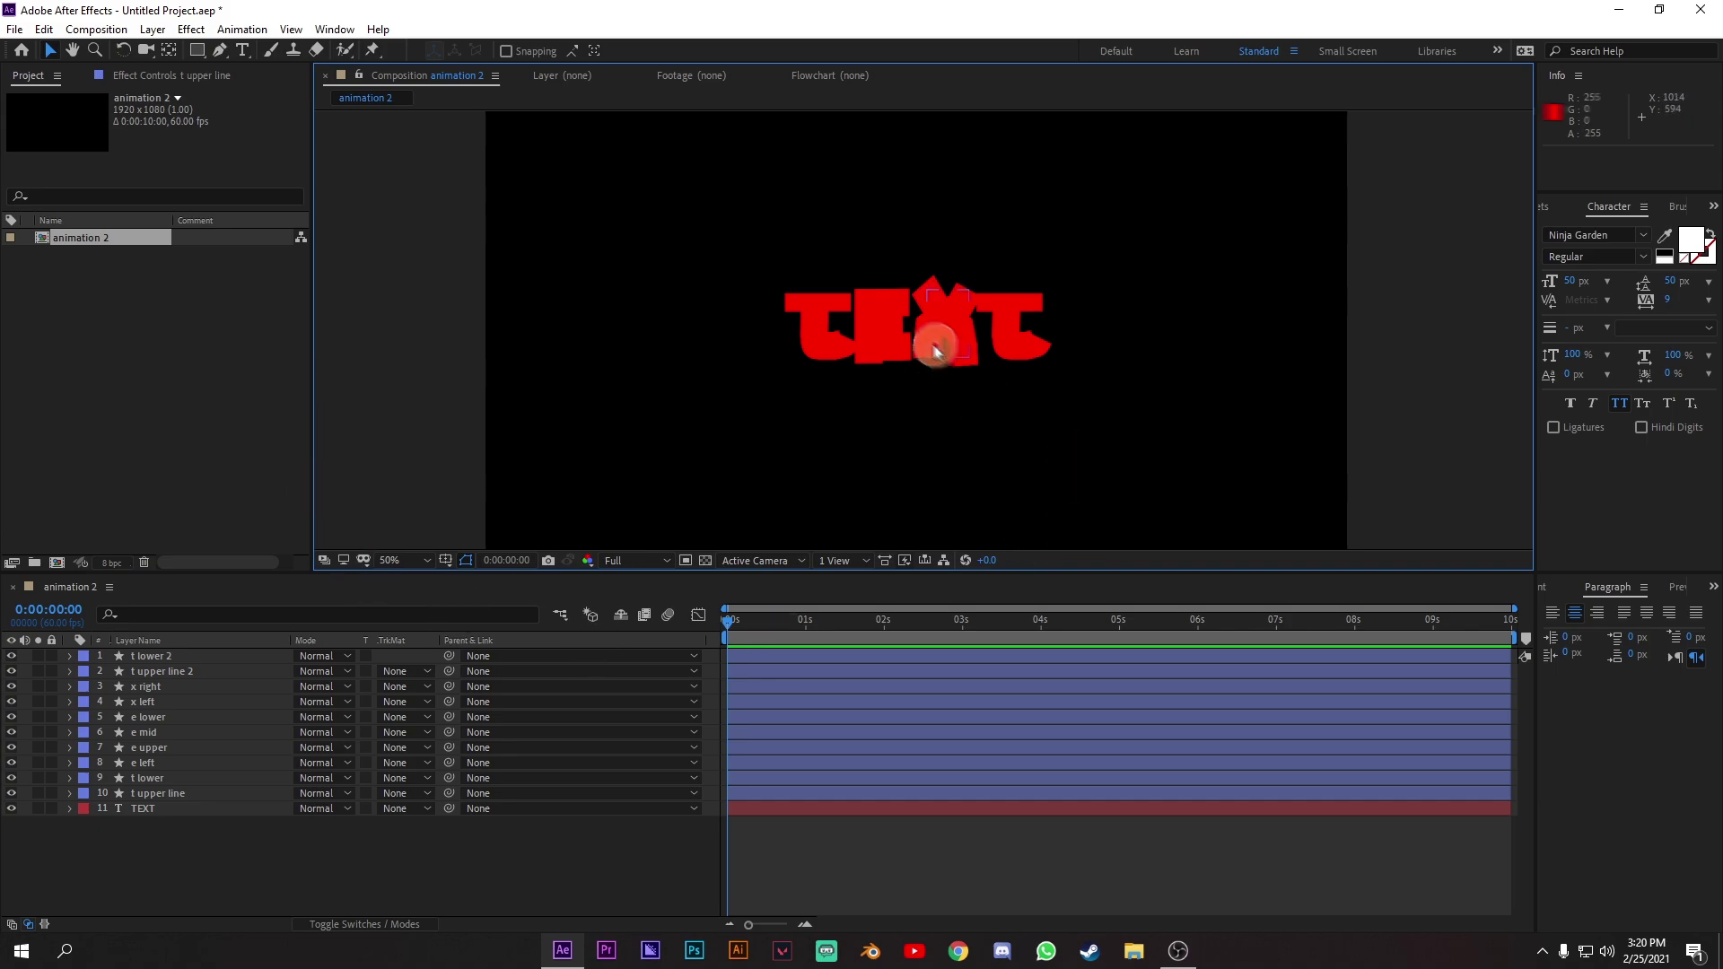
pyautogui.scroll(5, 993, 400)
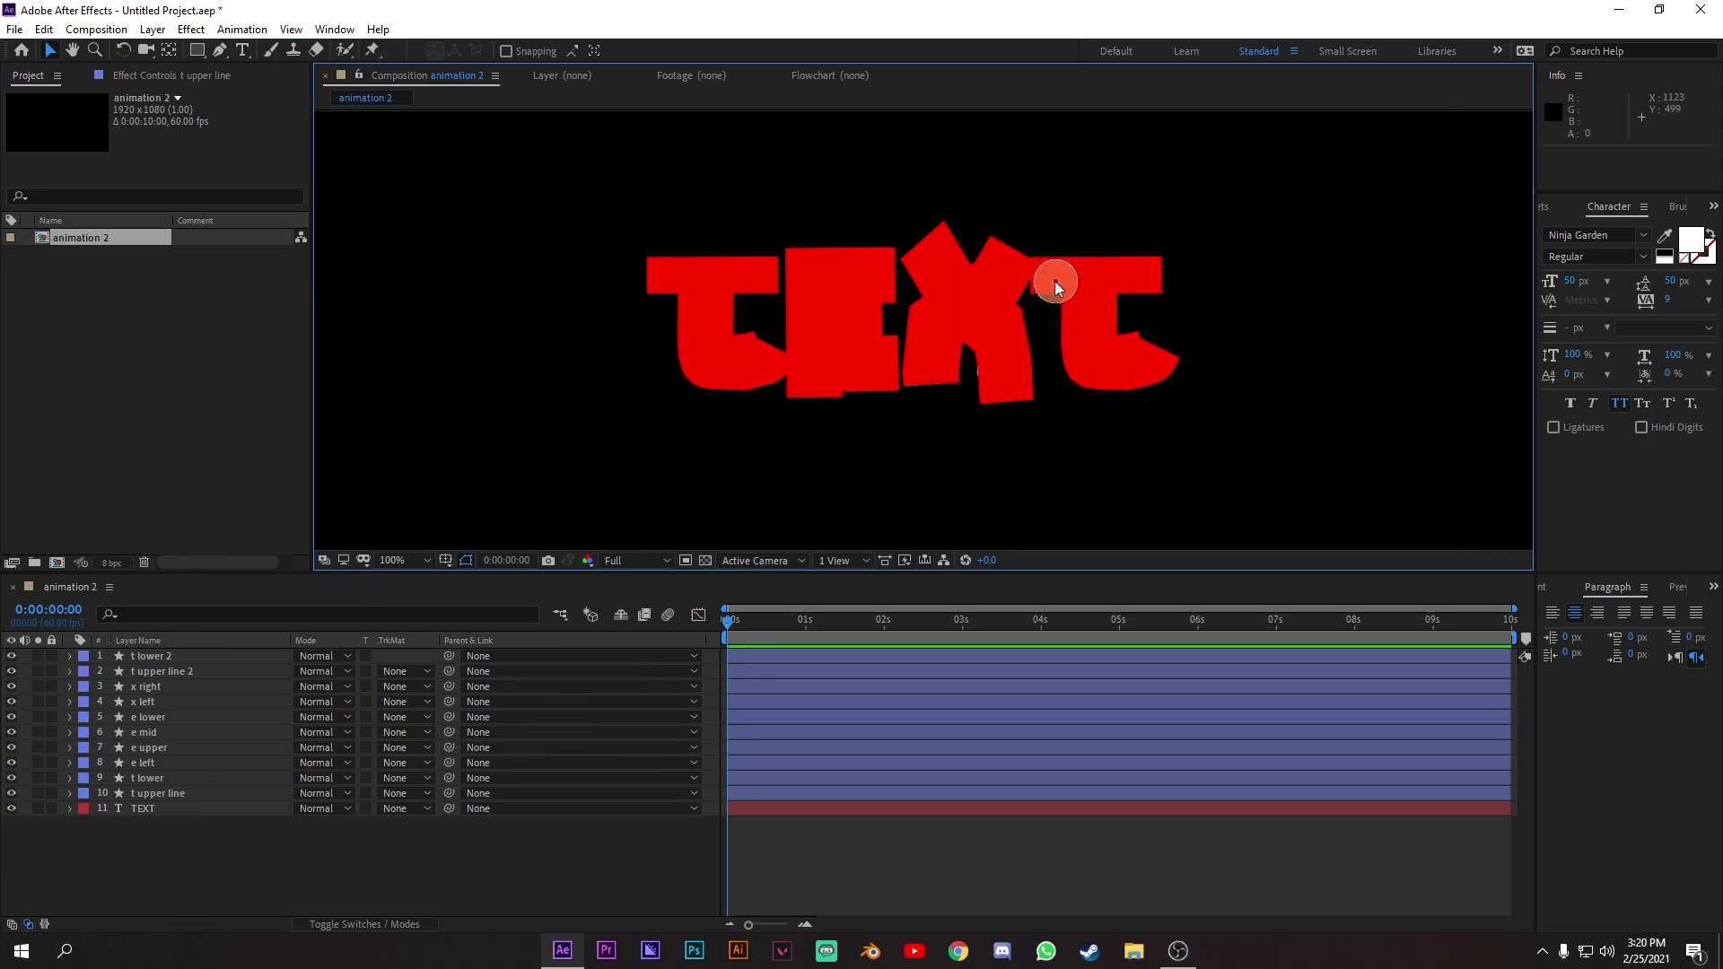
pyautogui.click(161, 793)
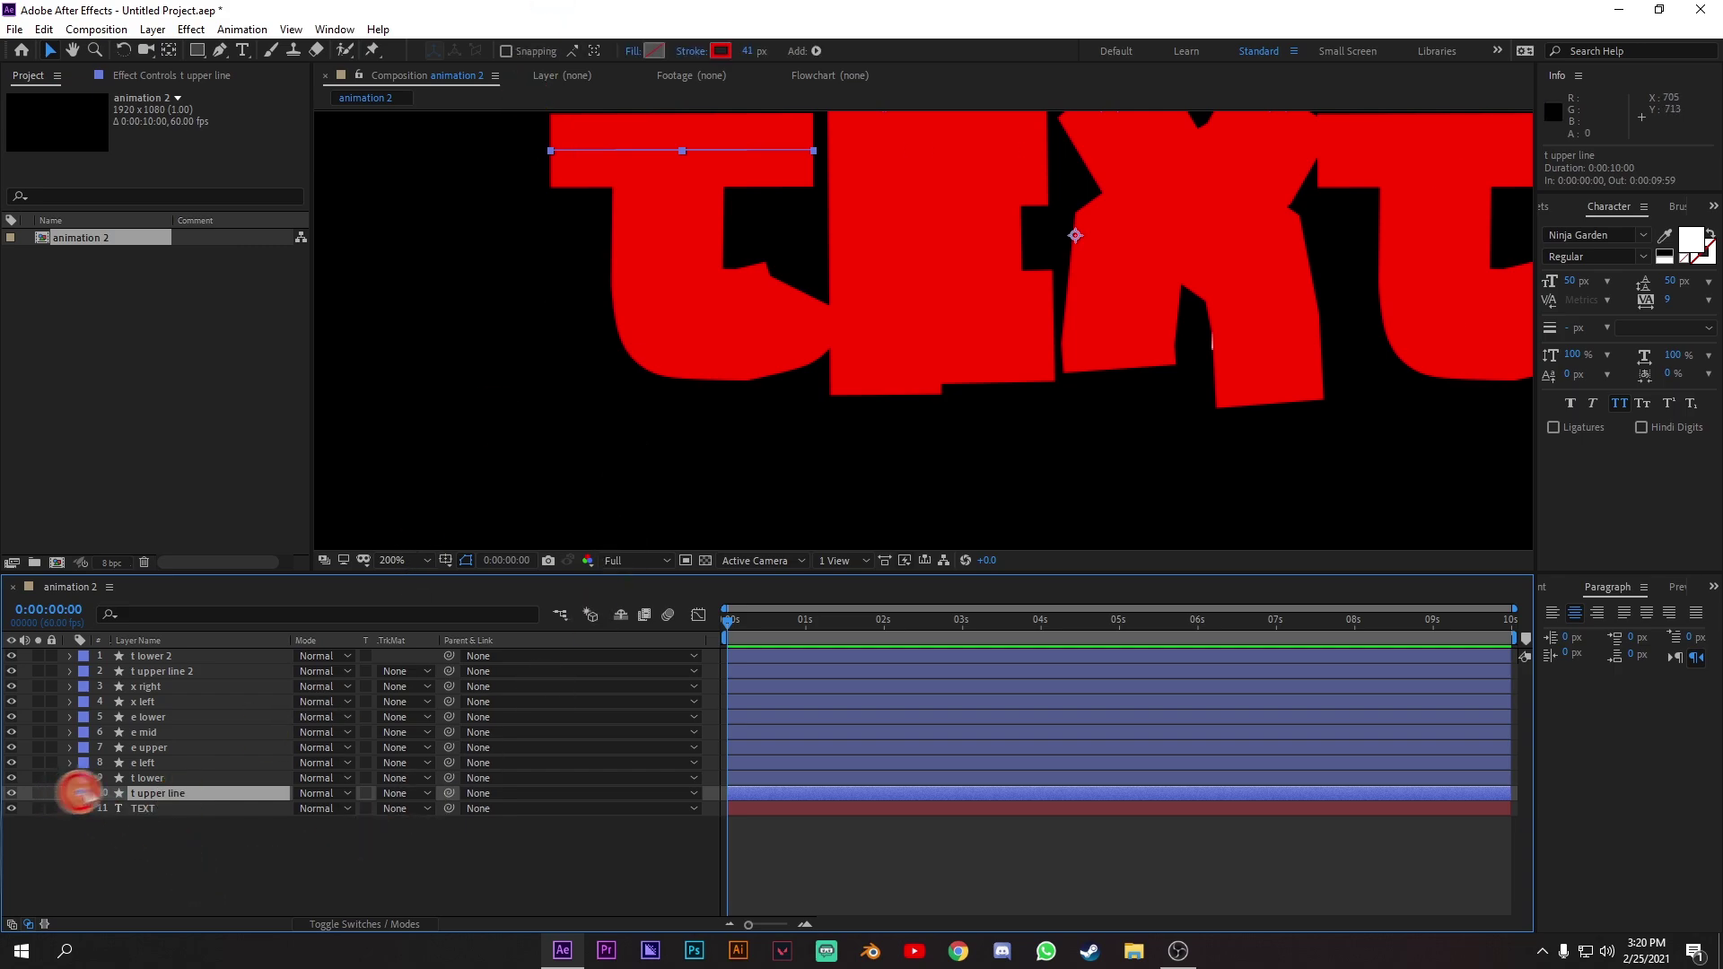
pyautogui.click(71, 793)
pyautogui.click(78, 794)
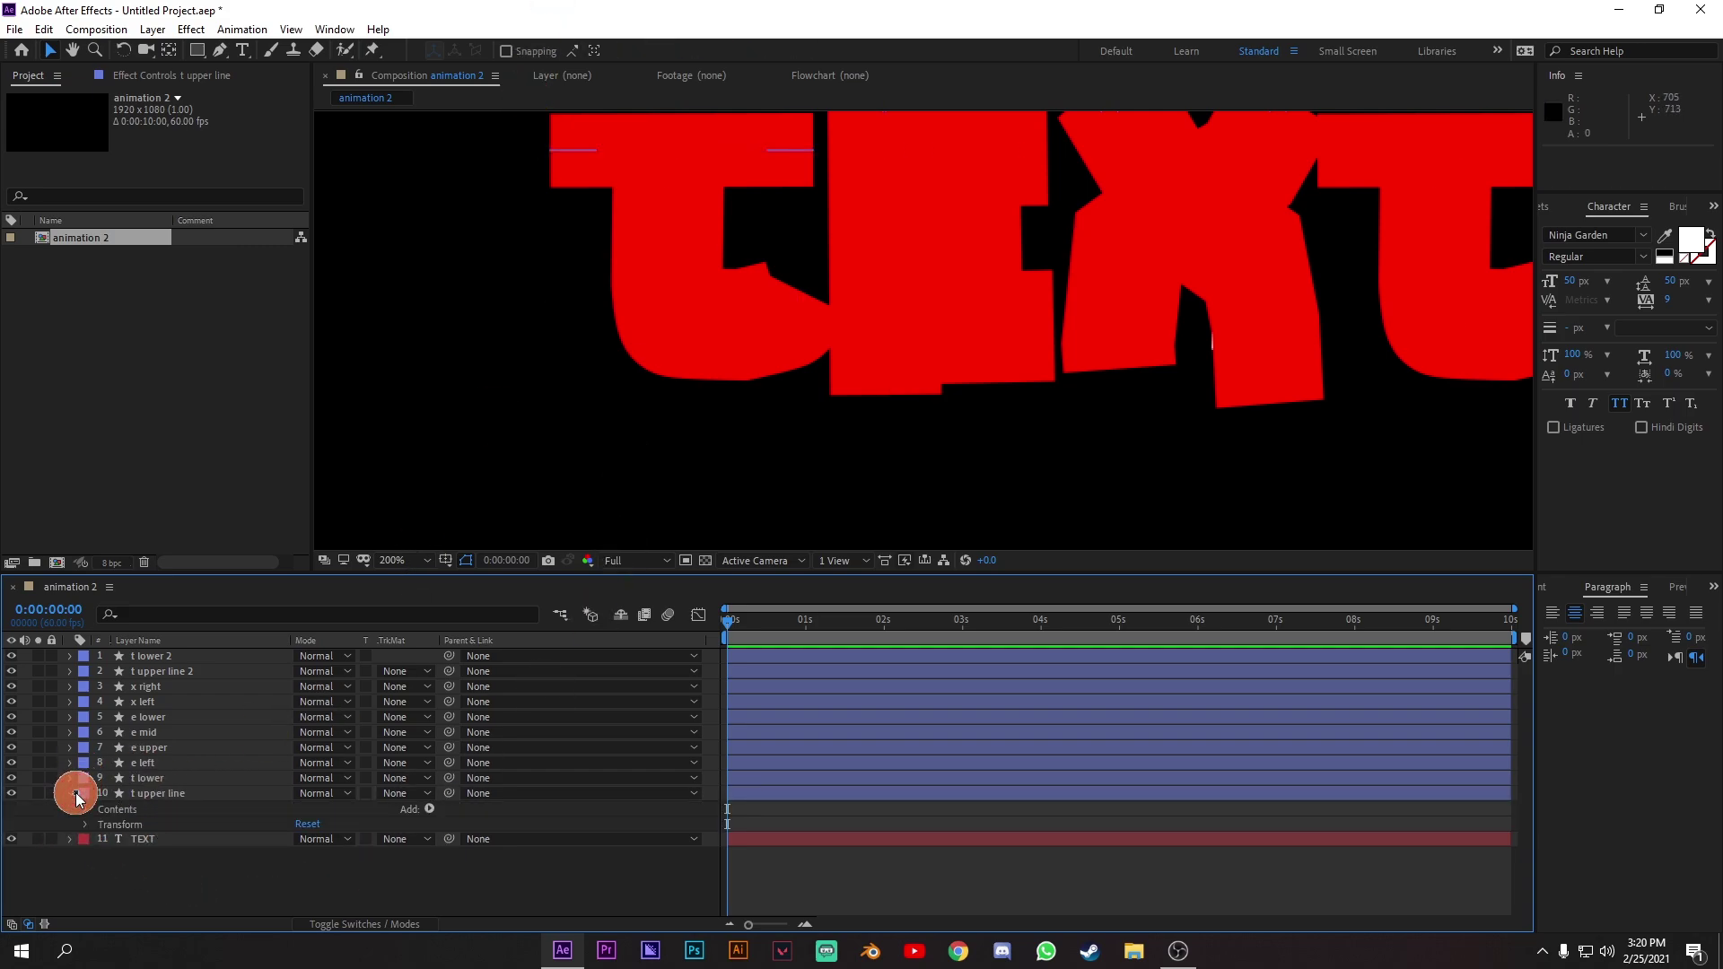
pyautogui.click(70, 794)
pyautogui.click(71, 793)
pyautogui.click(71, 793)
pyautogui.click(71, 793)
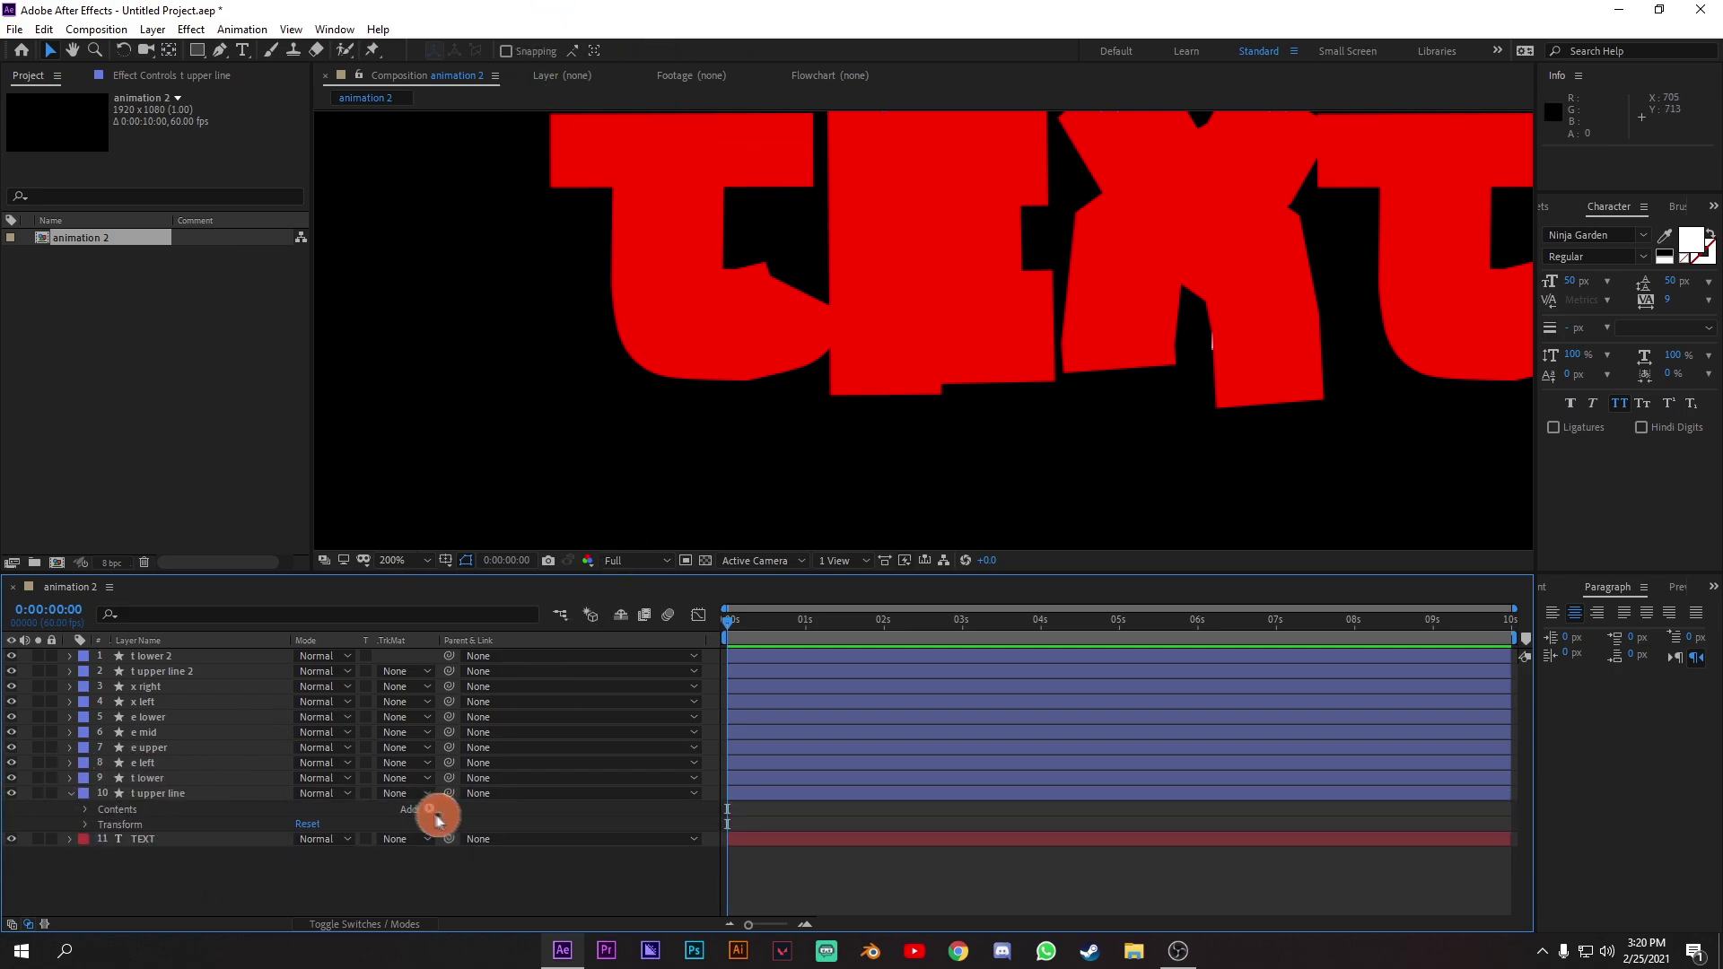
pyautogui.click(428, 810)
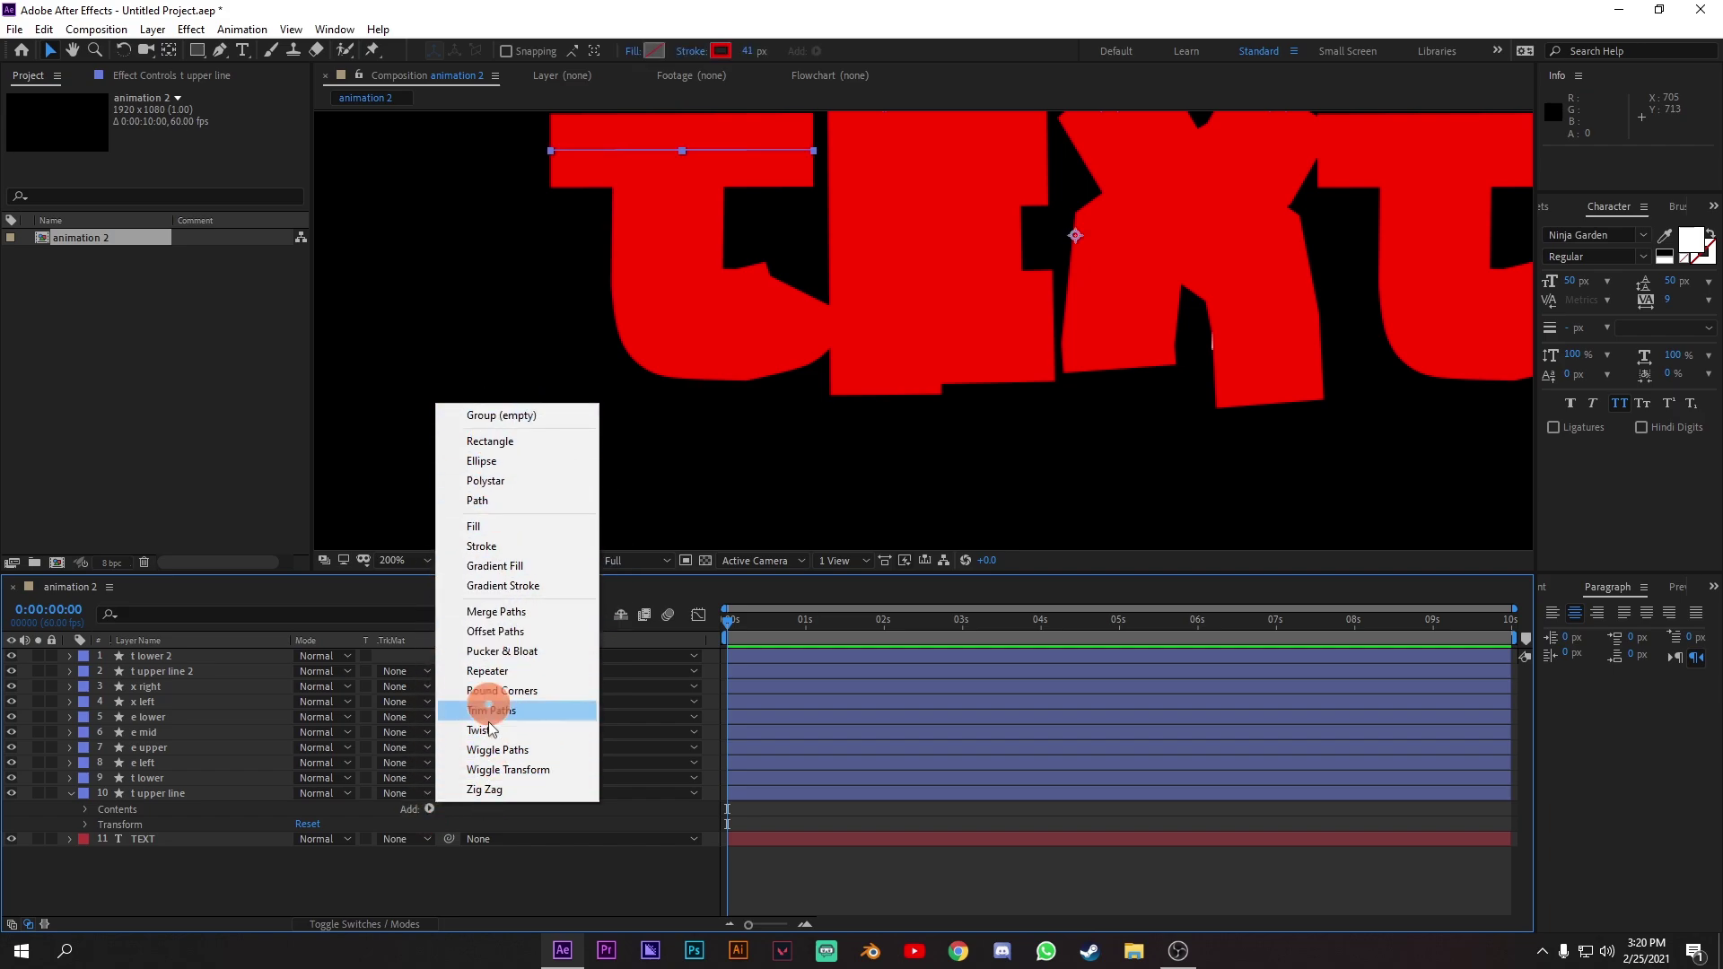
pyautogui.click(535, 723)
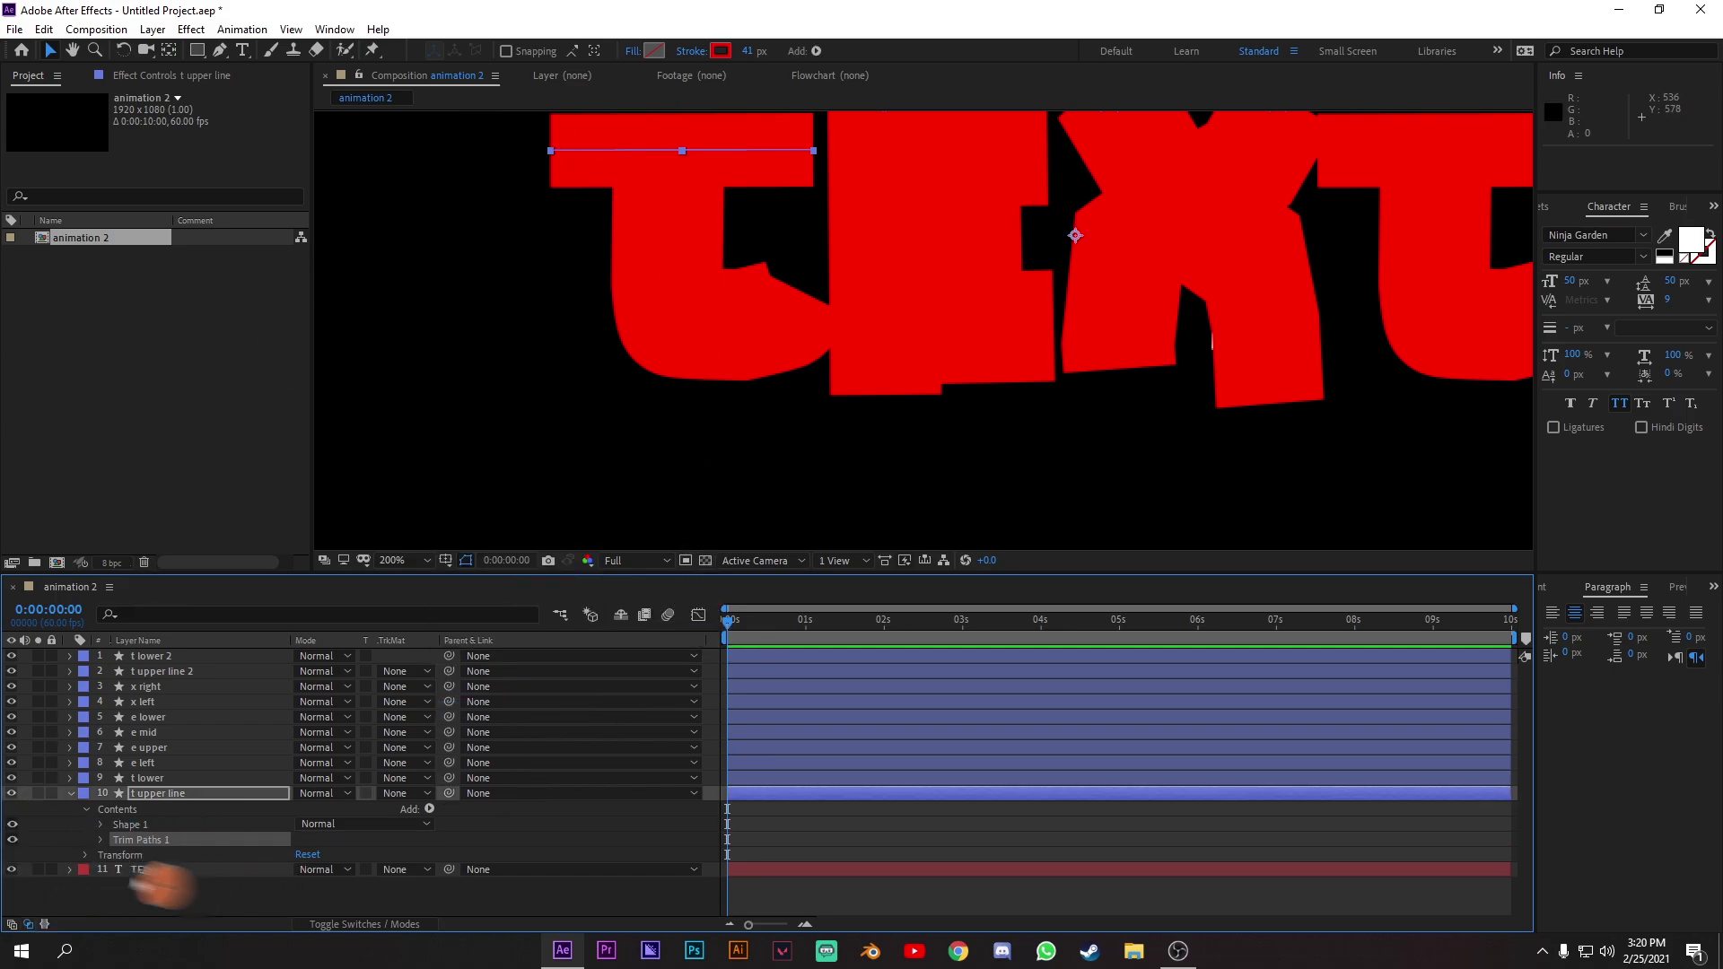
# Keyframe the Trim Paths End of "t upper line" from 0% at 0:00:00:00 to 100% at 0:00:00:50 and preview it.
pyautogui.click(102, 840)
pyautogui.scroll(-1, 305, 875)
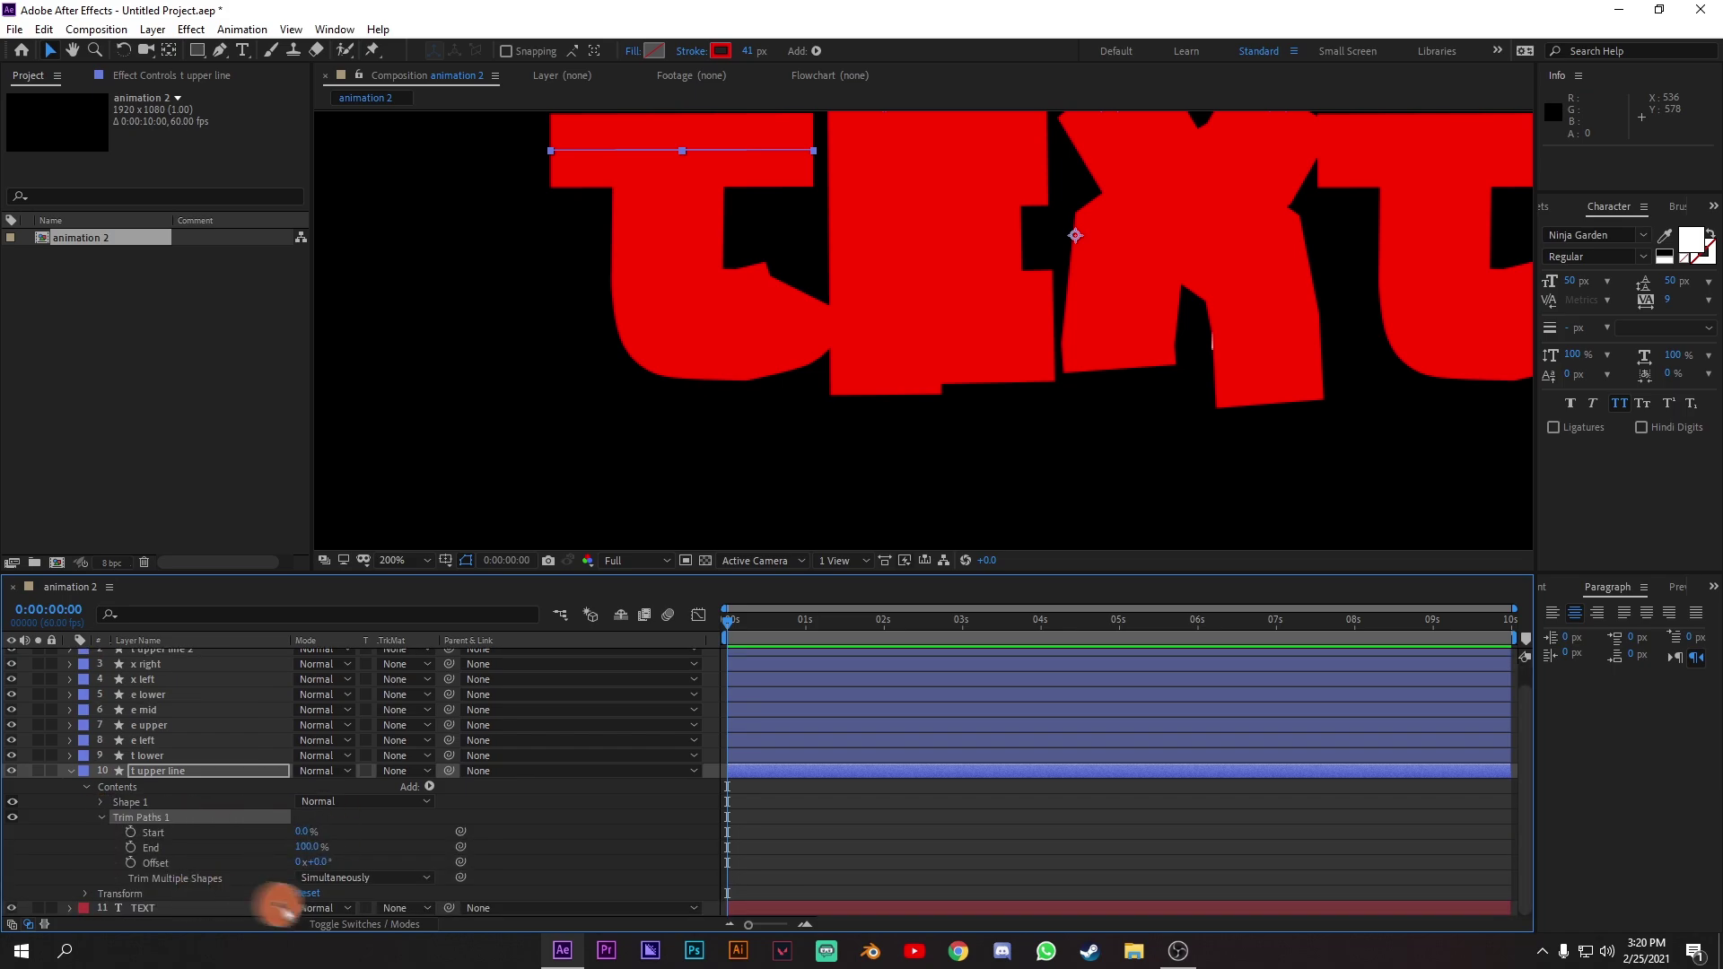
pyautogui.click(243, 844)
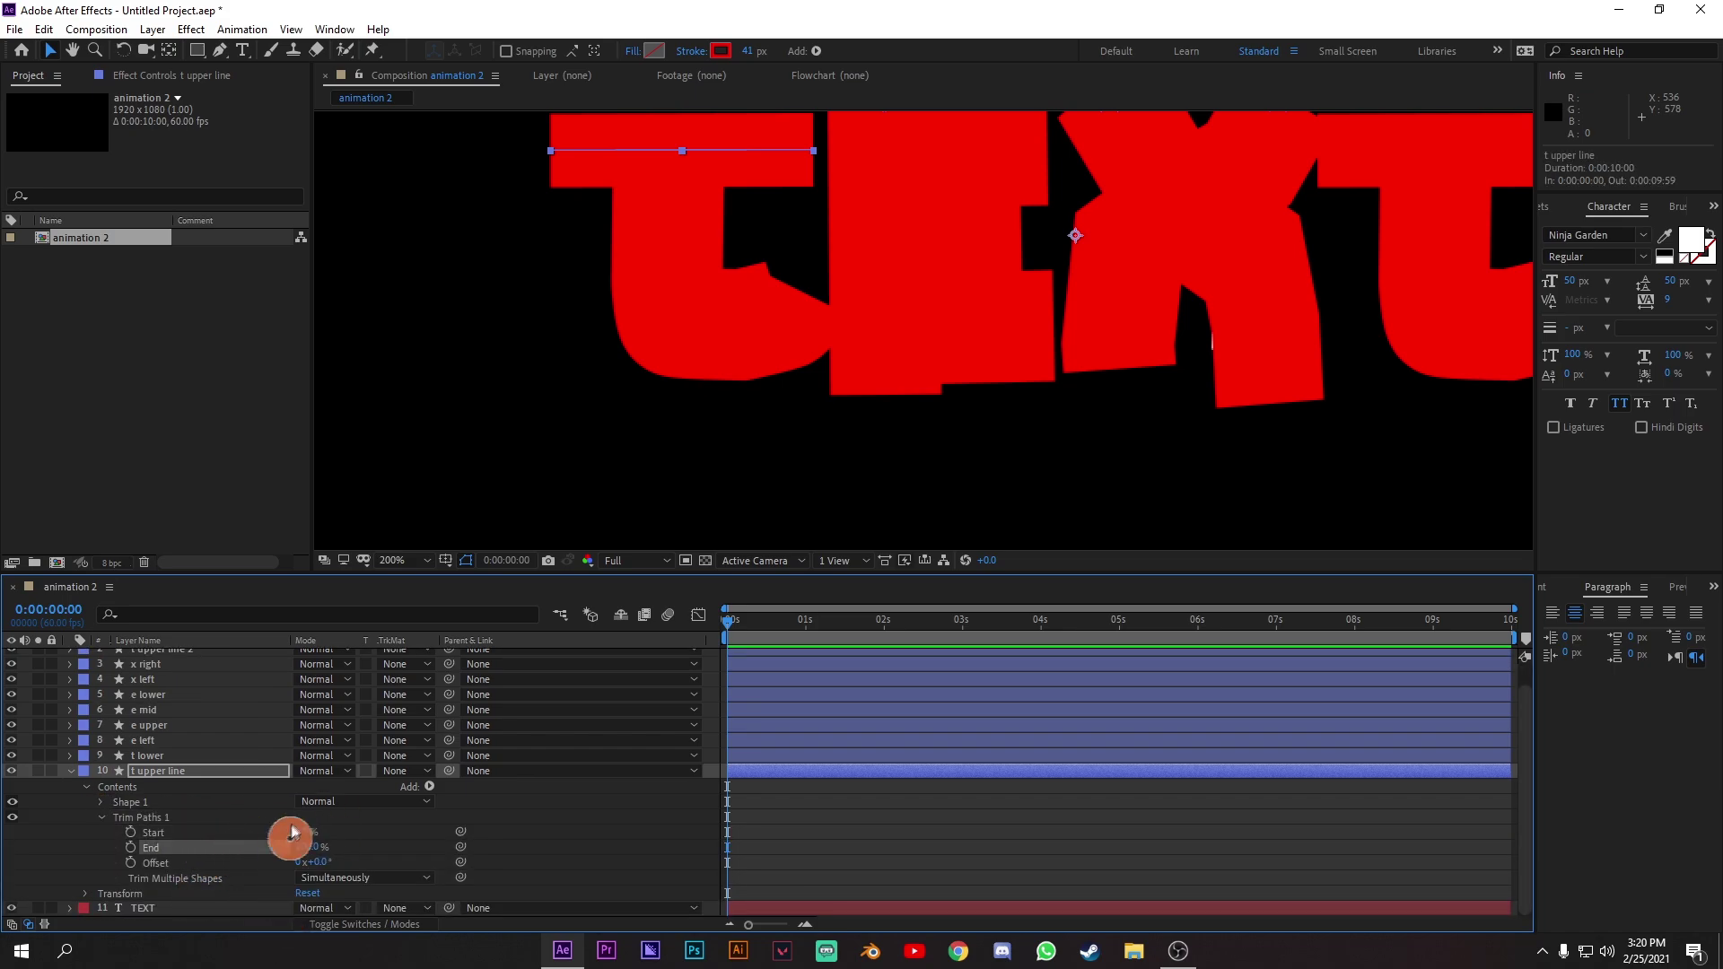
pyautogui.moveTo(304, 835)
pyautogui.mouseDown()
pyautogui.moveTo(404, 831)
pyautogui.moveTo(78, 866)
pyautogui.moveTo(799, 815)
pyautogui.moveTo(143, 845)
pyautogui.mouseUp()
pyautogui.click(877, 744)
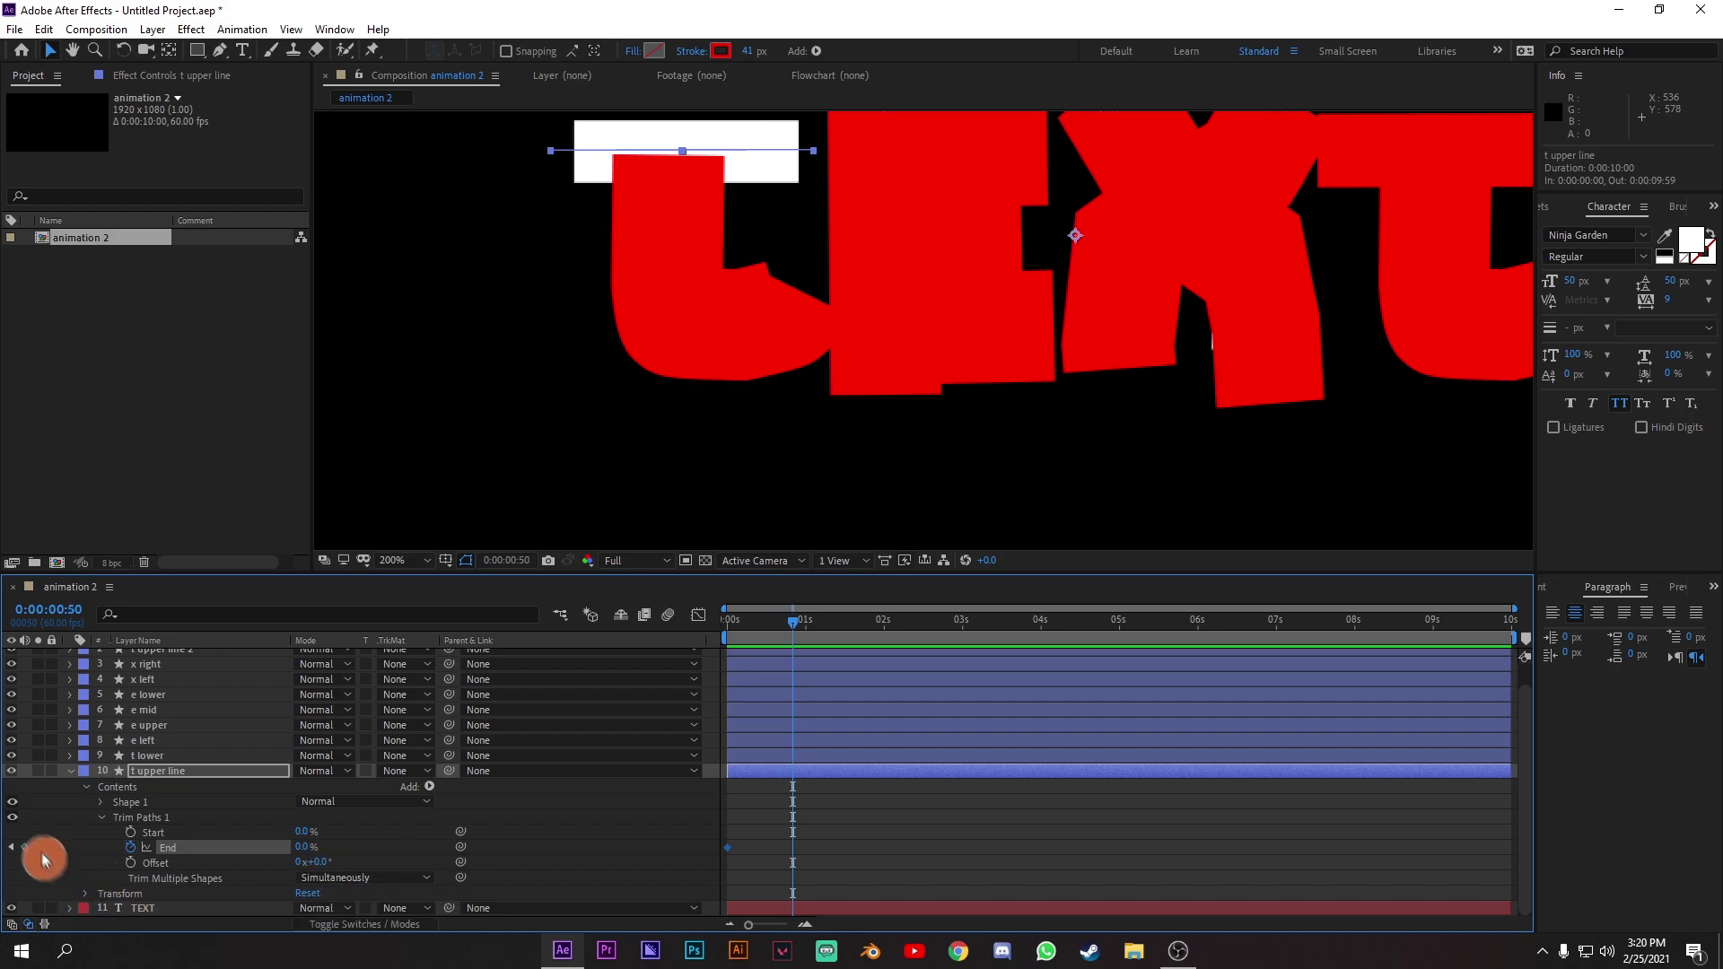
pyautogui.hotkey('ctrl', 'z')
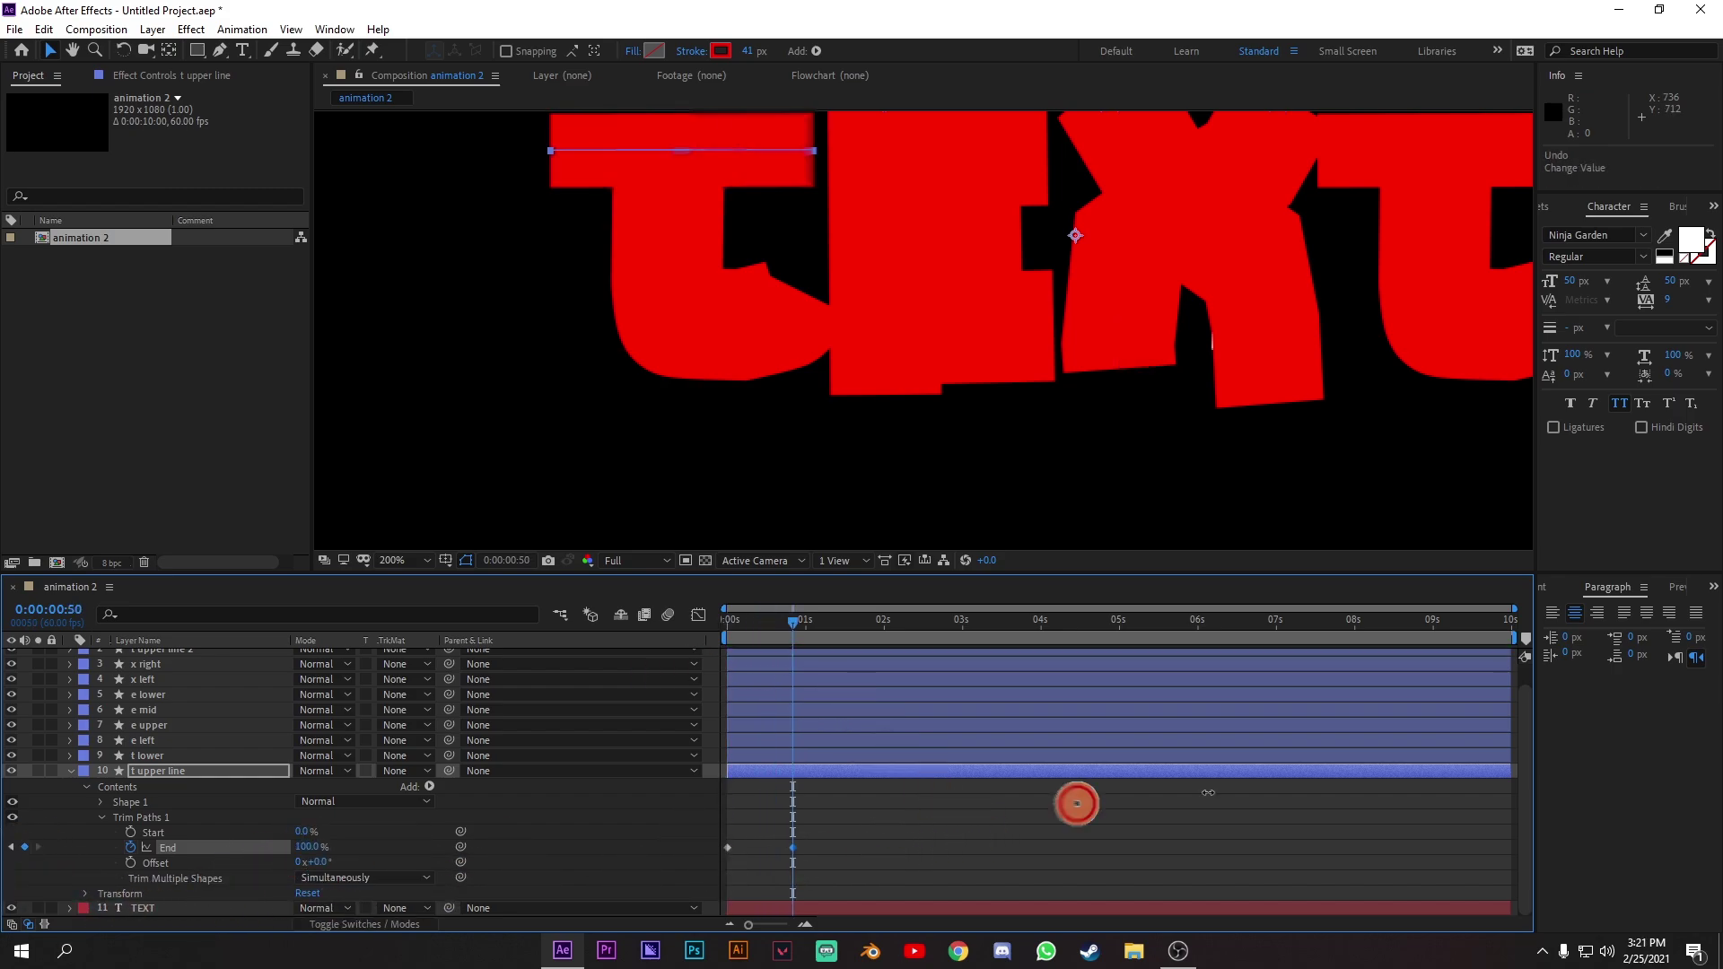
pyautogui.moveTo(820, 623); pyautogui.dragTo(699, 633)
pyautogui.press('space')
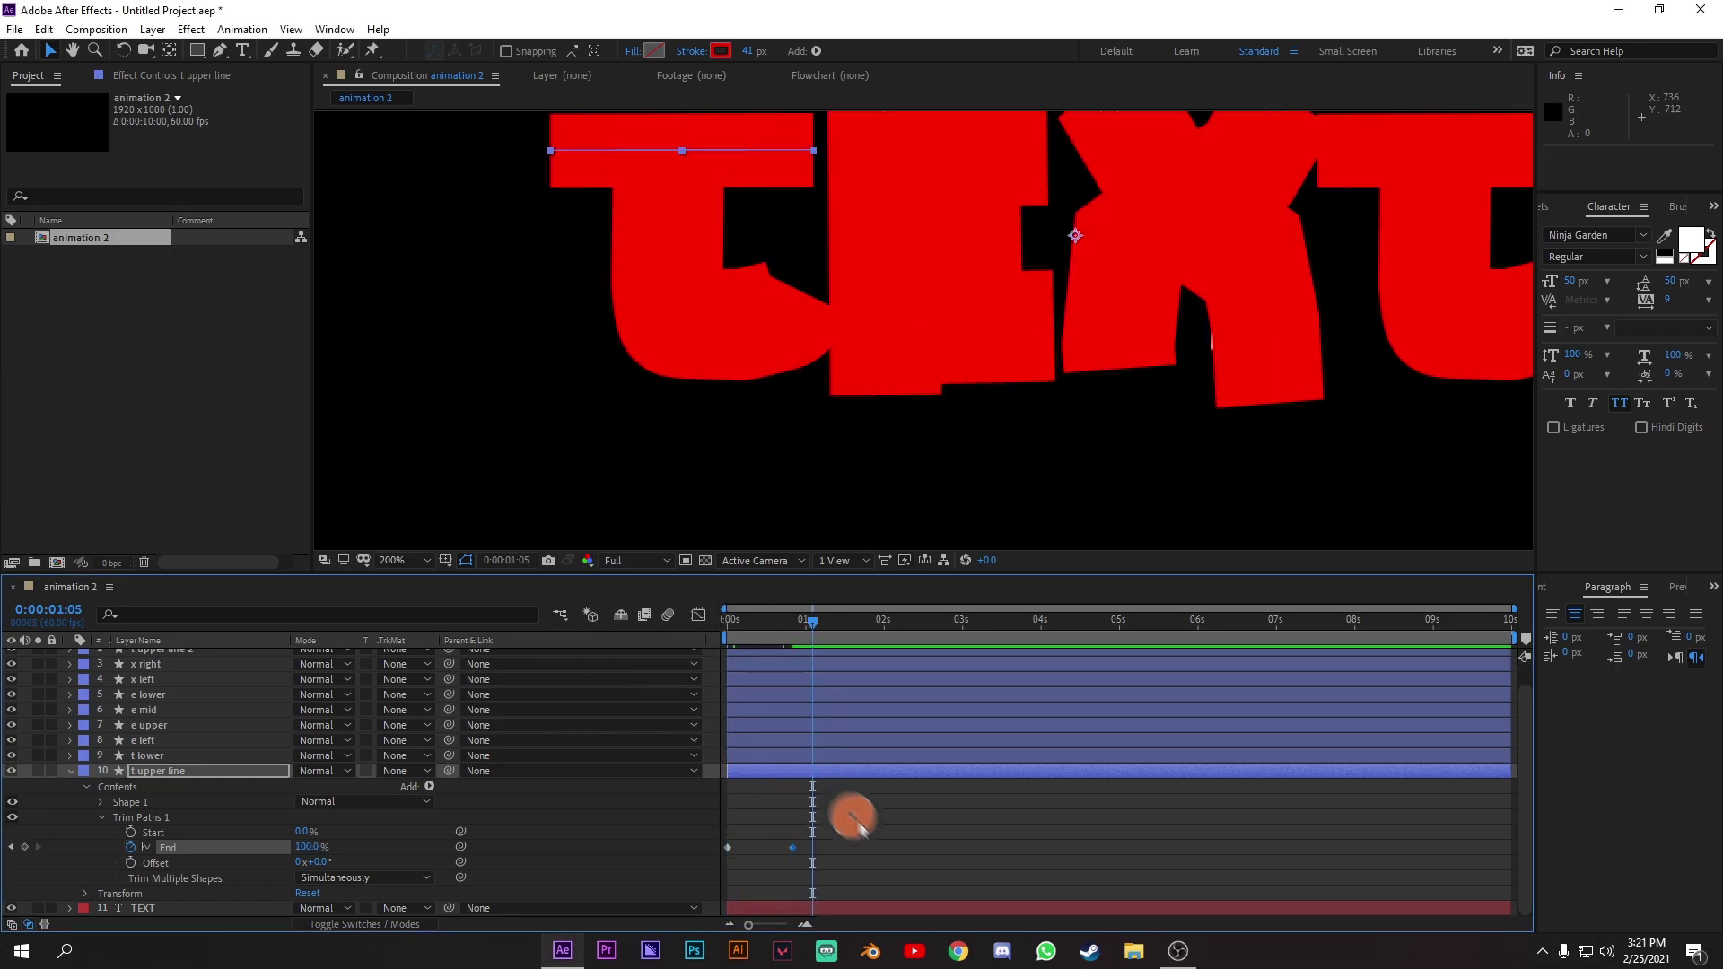
# Ease both Trim Paths End keyframes with a sharper speed-graph curve and preview the animation from the start.
pyautogui.moveTo(925, 841); pyautogui.dragTo(1528, 911)
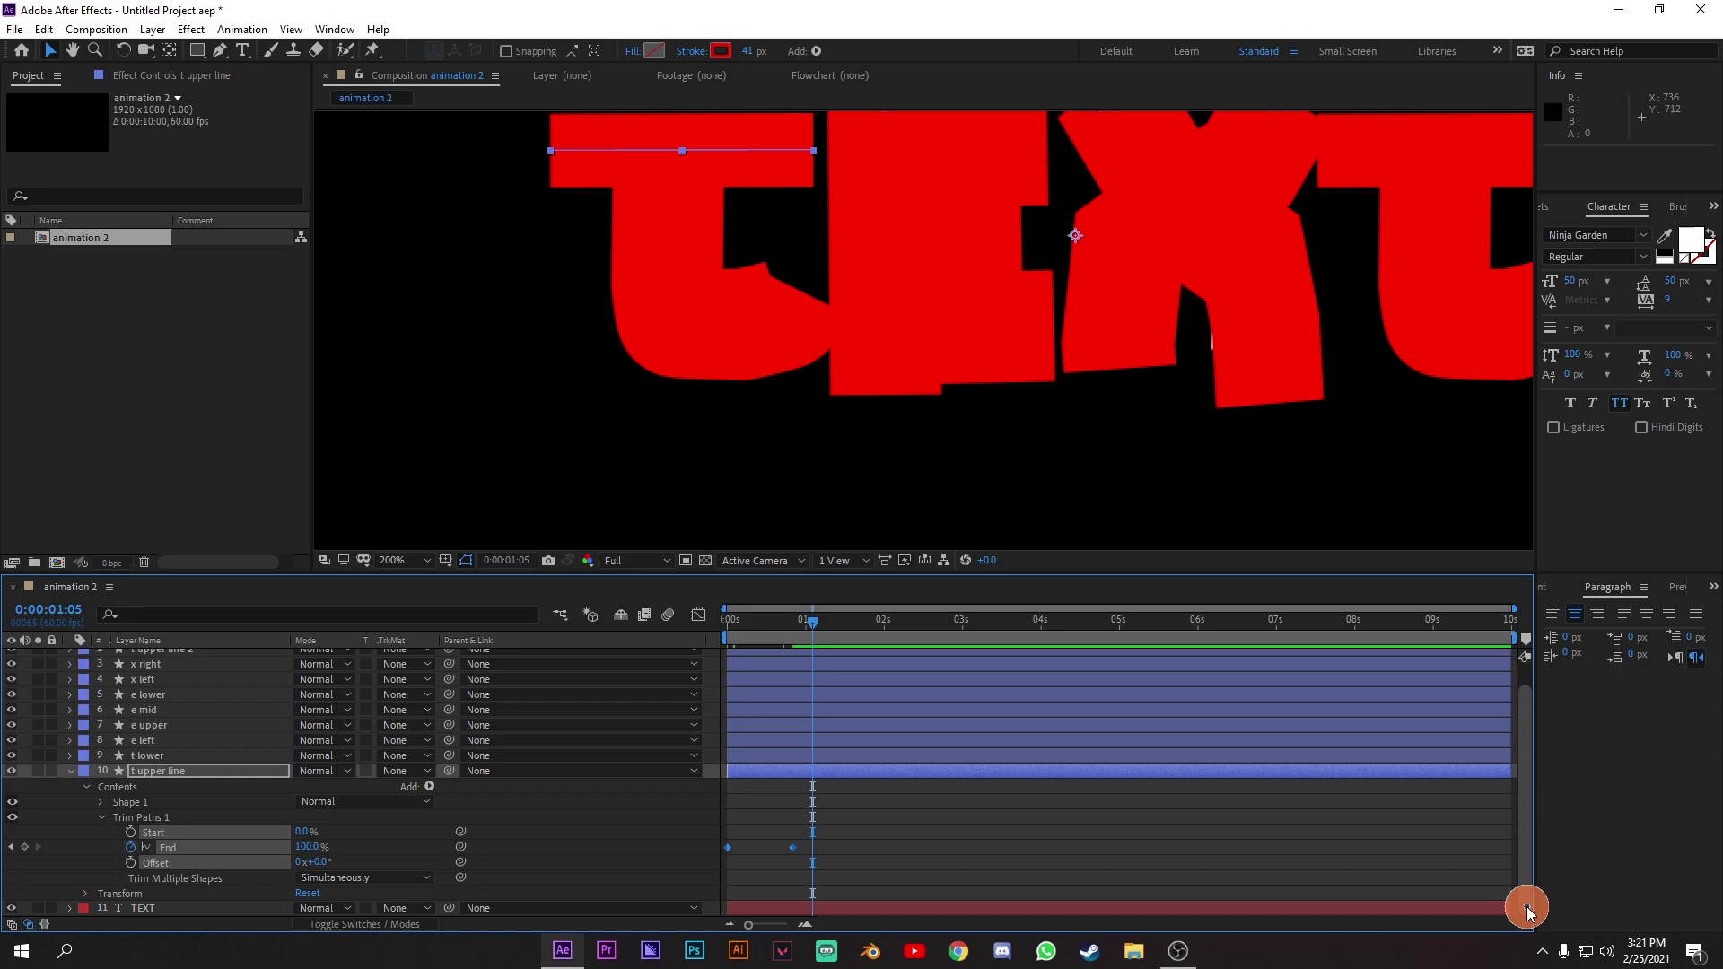
pyautogui.click(695, 619)
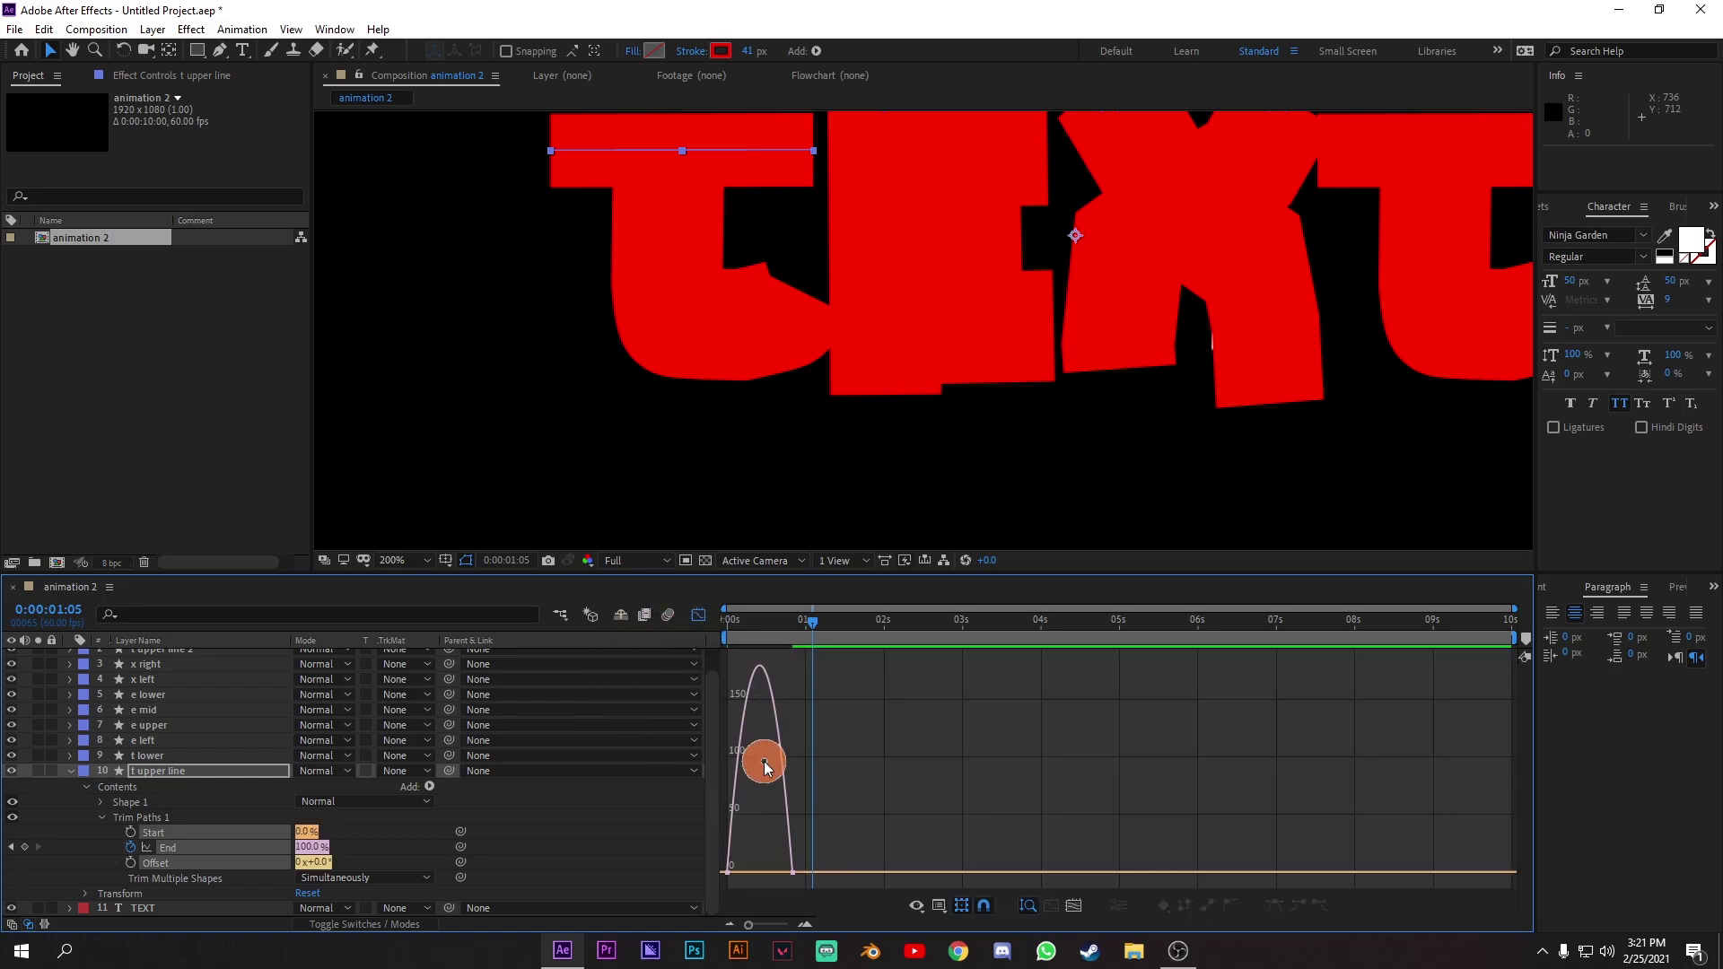
pyautogui.moveTo(741, 866); pyautogui.dragTo(759, 826)
pyautogui.click(698, 616)
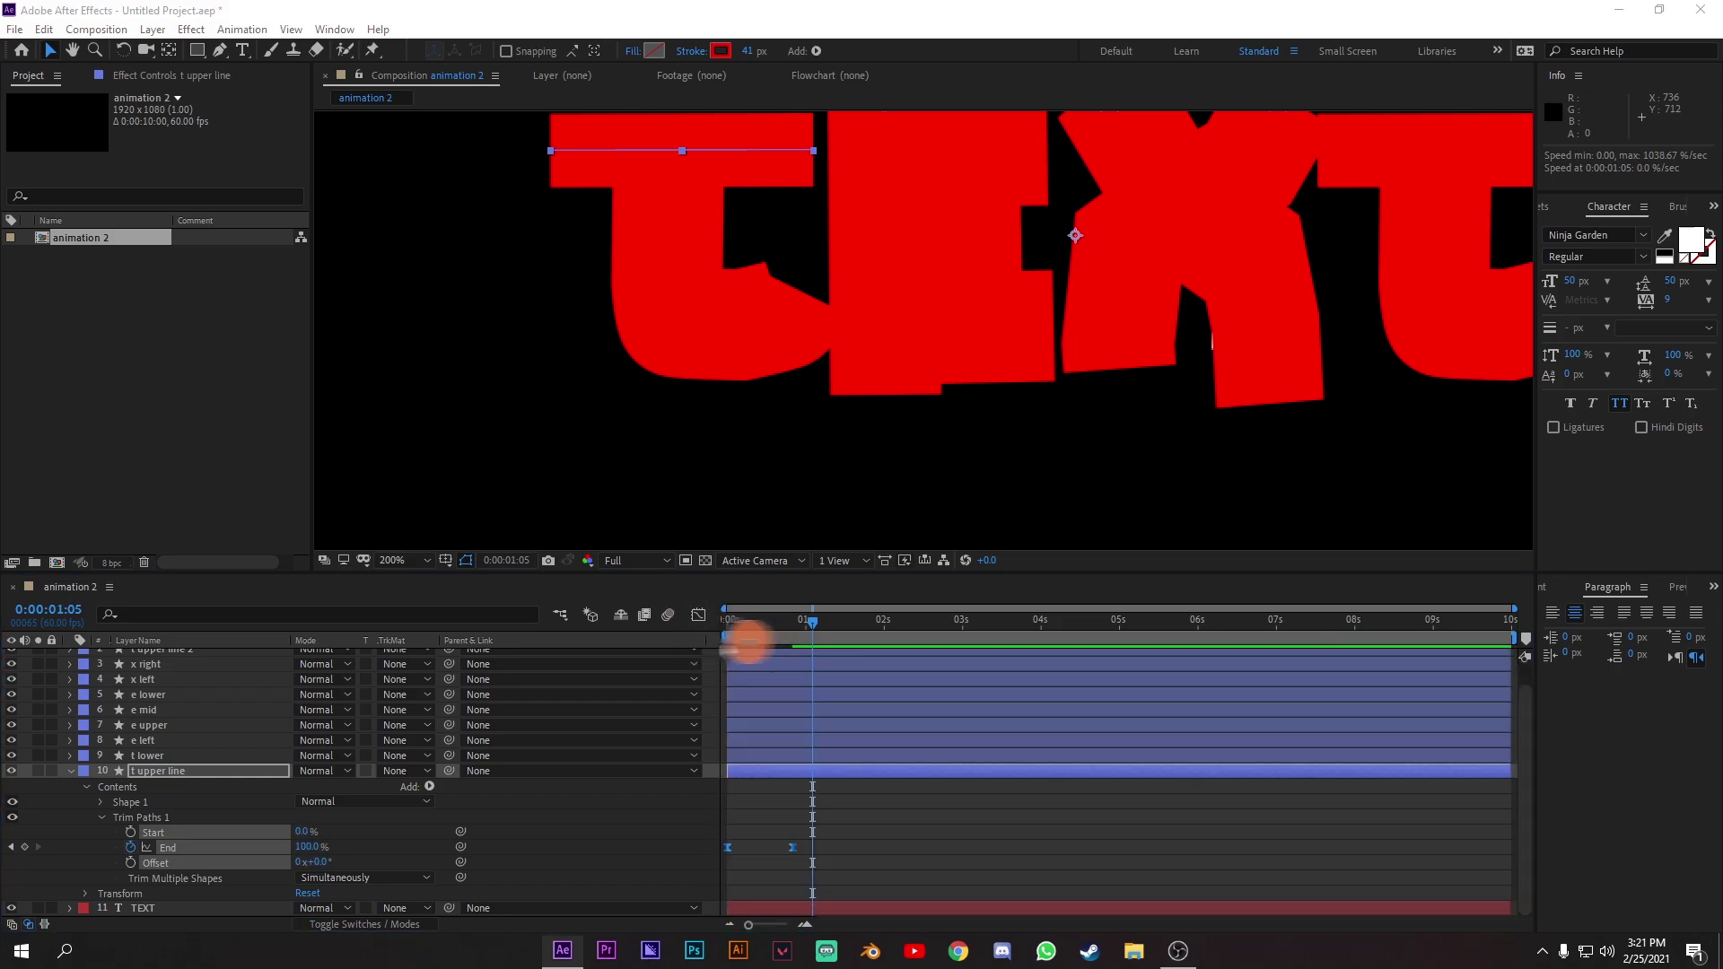
pyautogui.press('Home')
pyautogui.press('space')
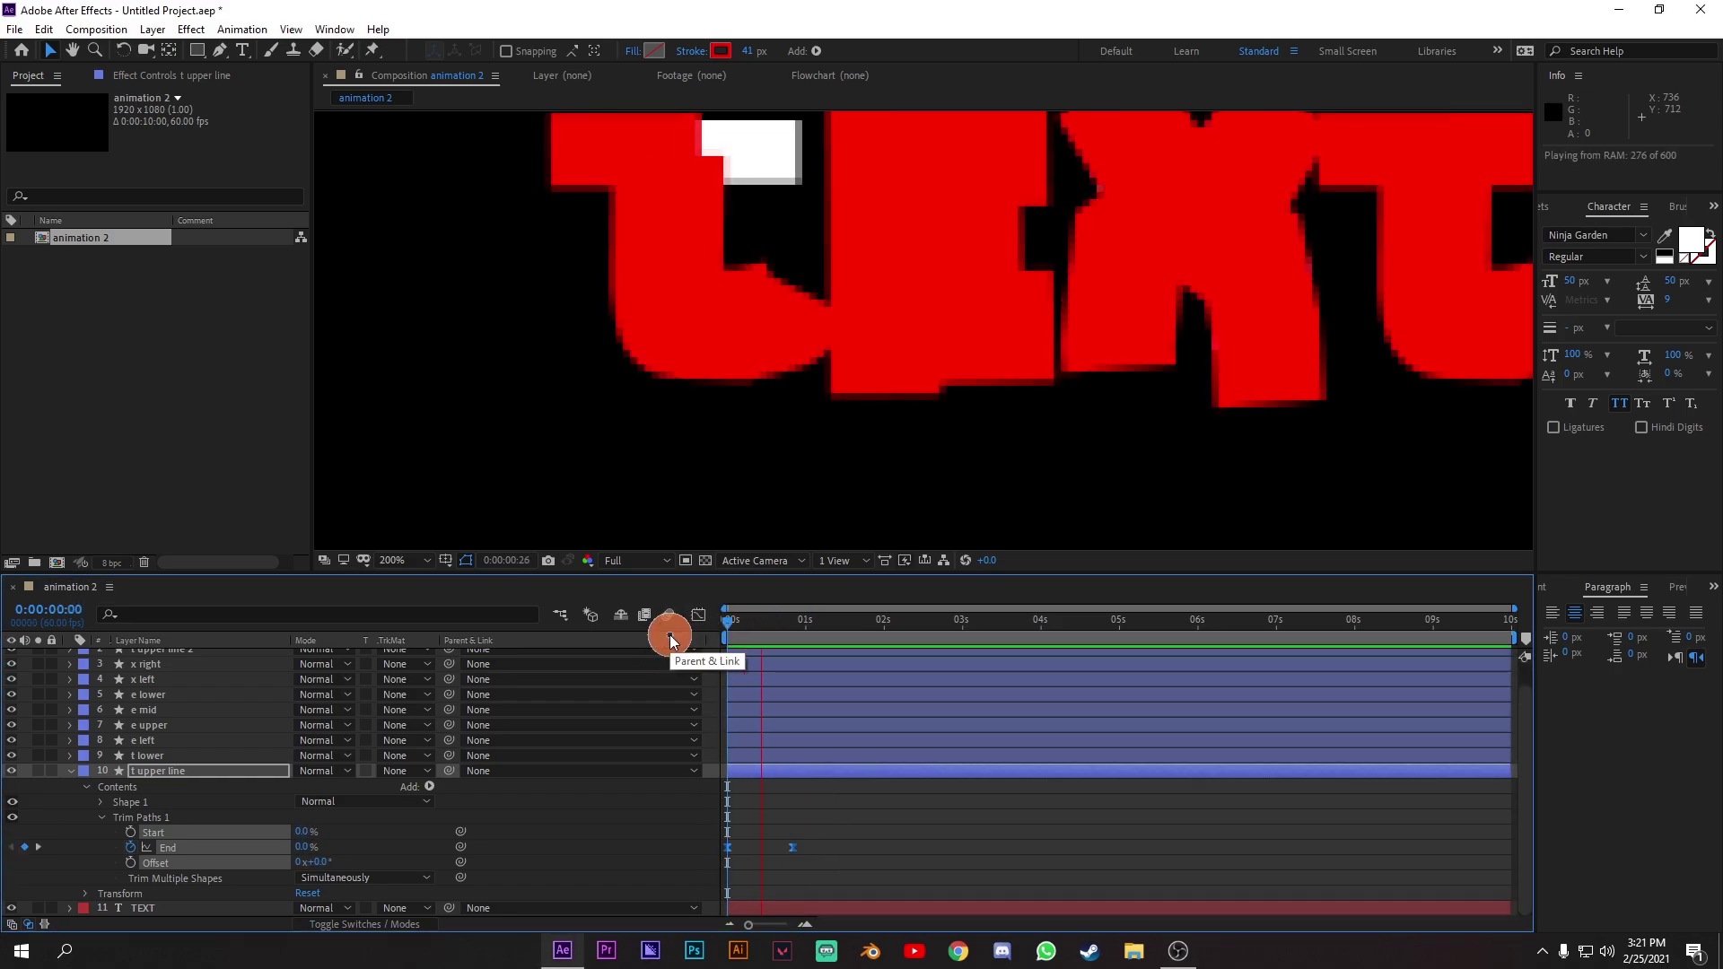
# Stop the preview, return to 0:00:00:00, copy the two Trim Paths End keyframes of "t upper line" and collapse that layer.
pyautogui.press('space')
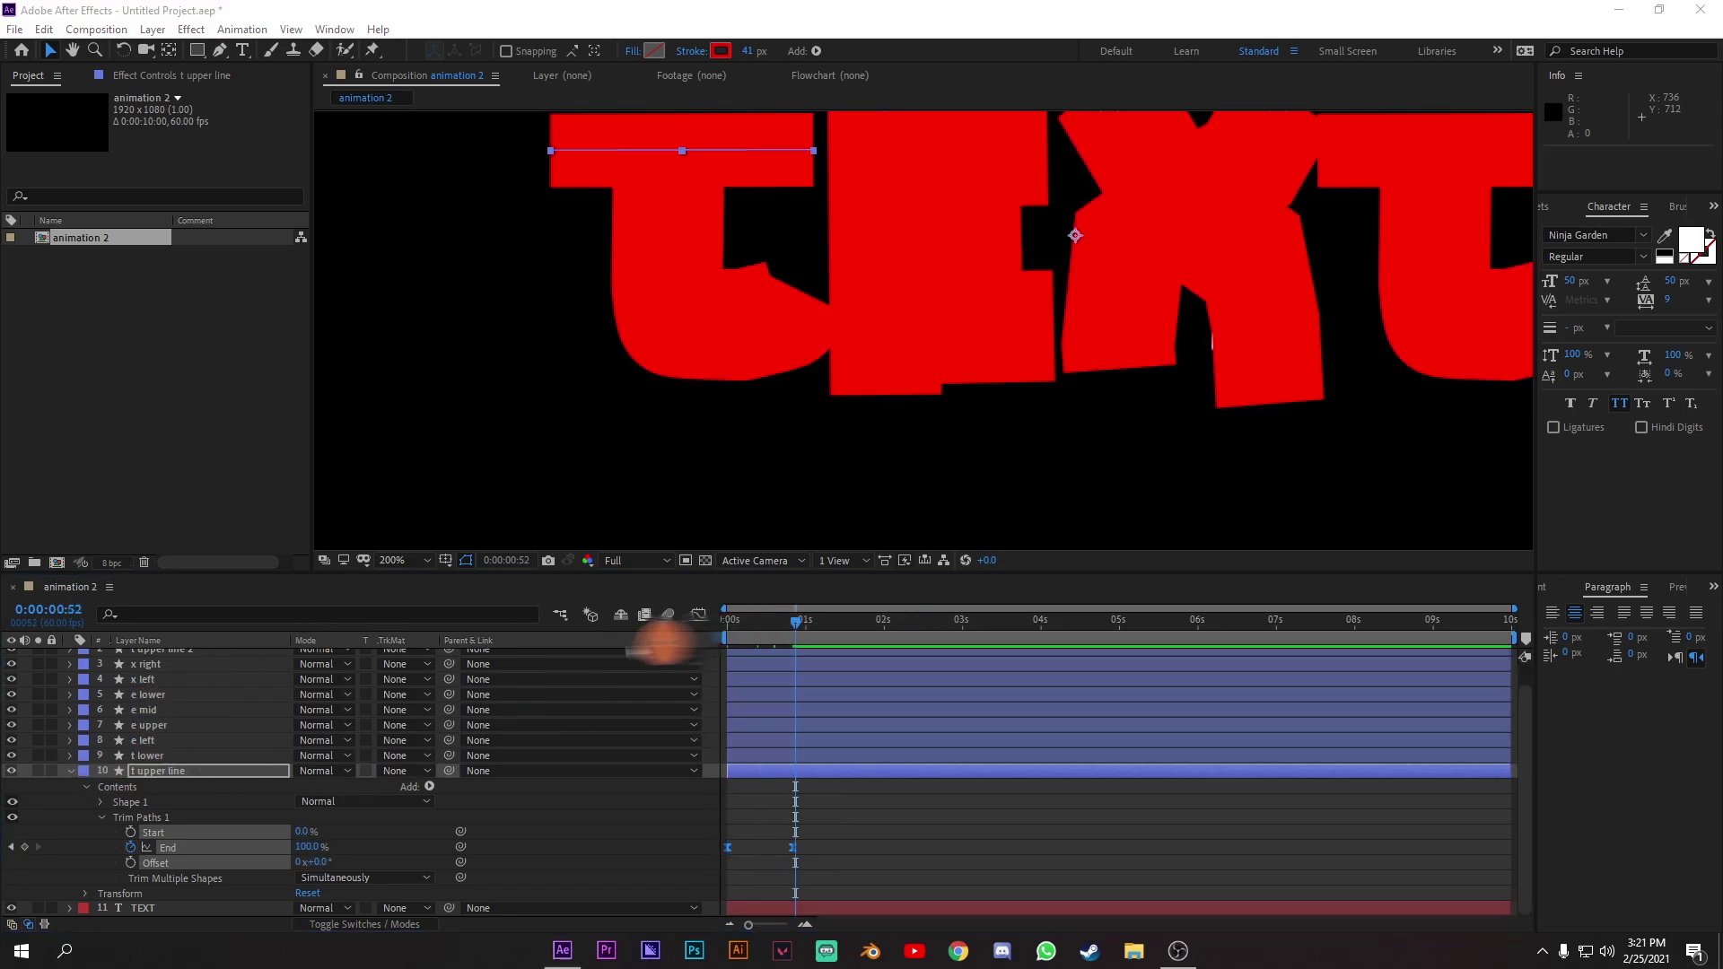
pyautogui.moveTo(835, 621); pyautogui.dragTo(731, 621)
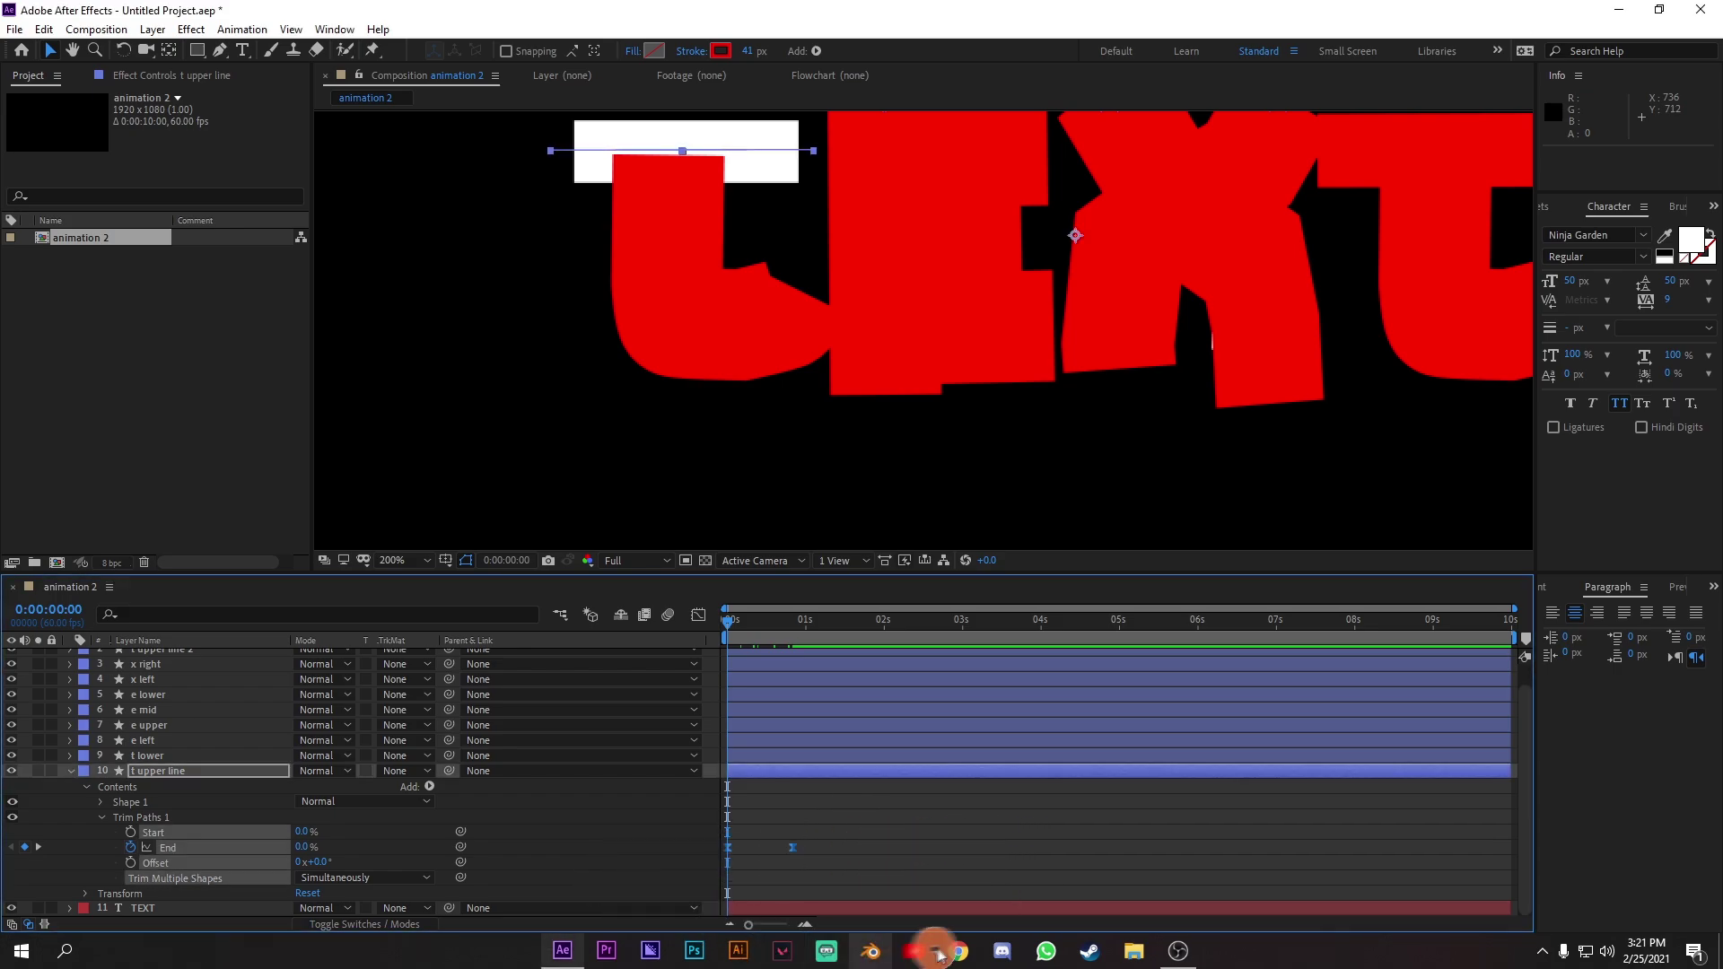
pyautogui.press('ctrl')
pyautogui.hotkey('ctrl', 'c')
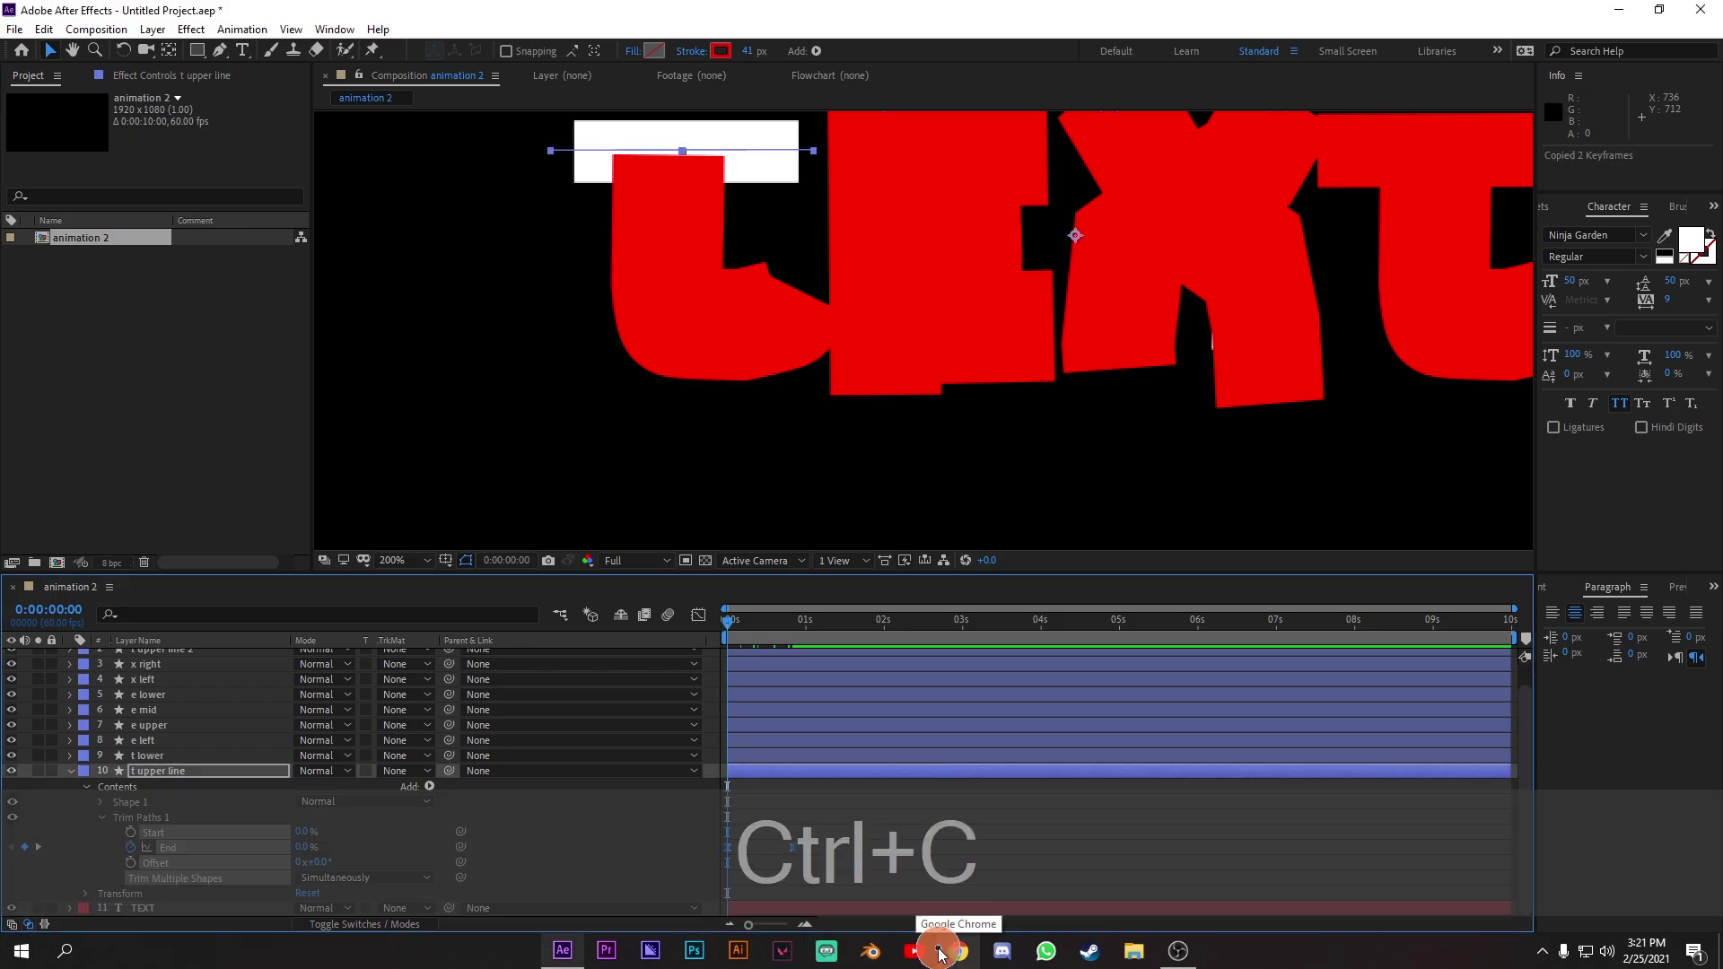
pyautogui.click(68, 781)
pyautogui.hotkey('ctrl', 'a')
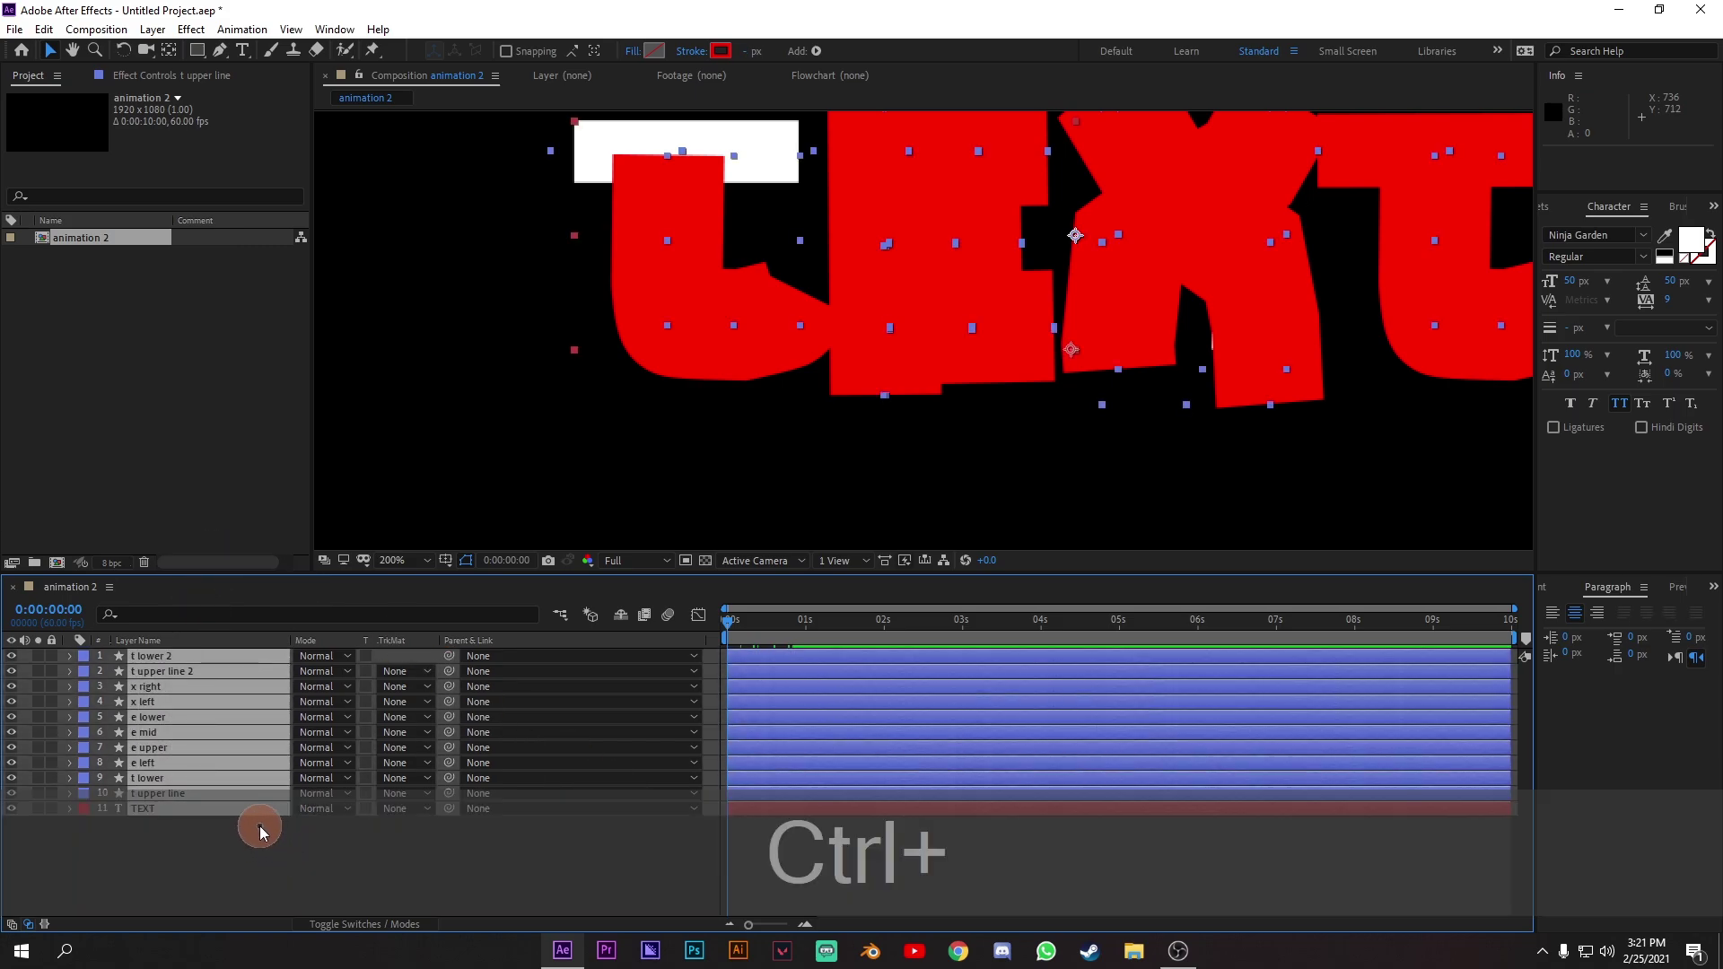
pyautogui.keyDown('ctrl'); pyautogui.click(173, 812); pyautogui.keyUp('ctrl')
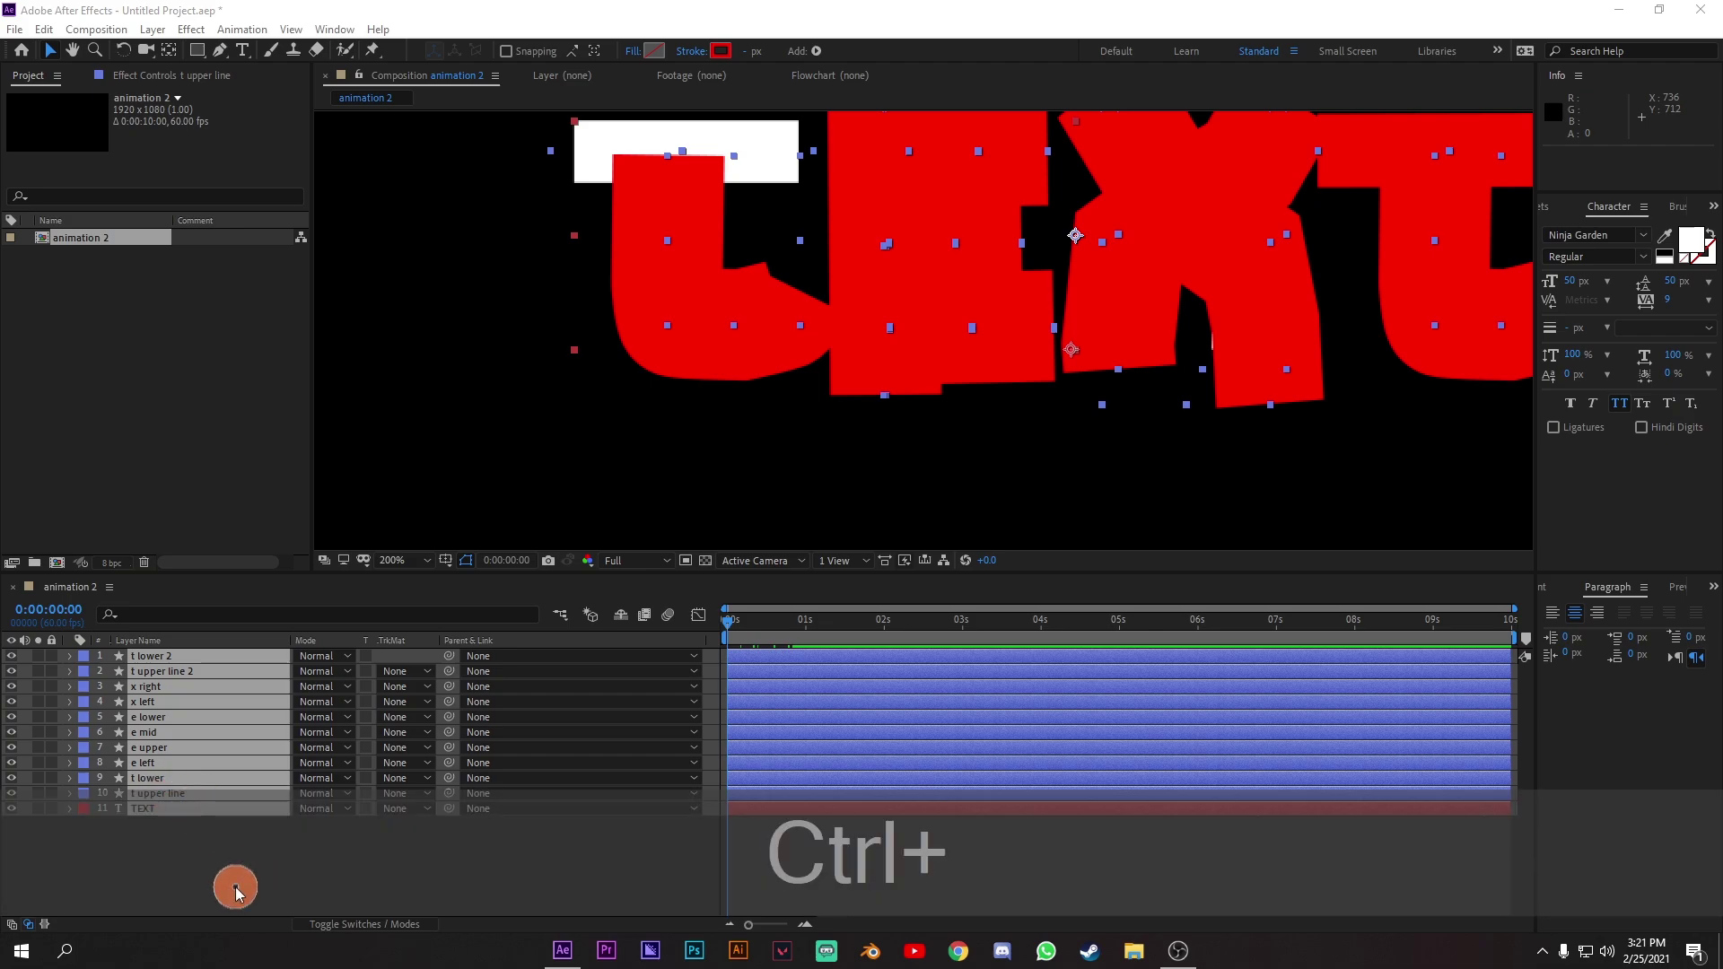
pyautogui.click(117, 868)
pyautogui.click(180, 779)
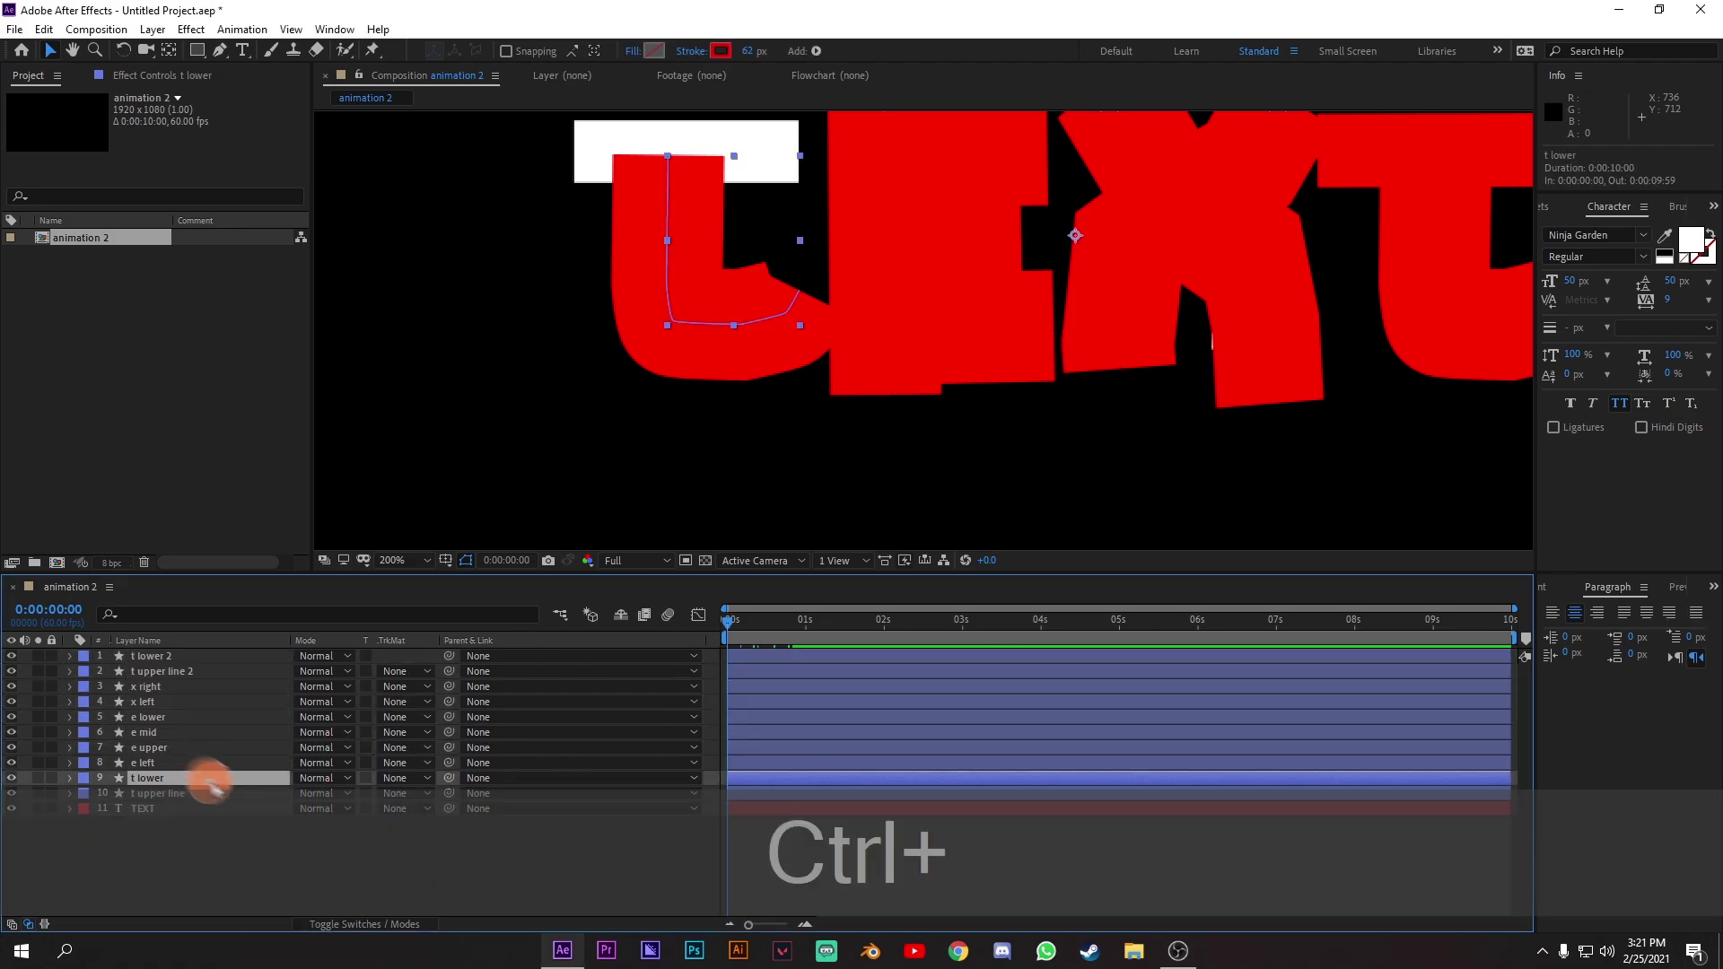
pyautogui.click(628, 822)
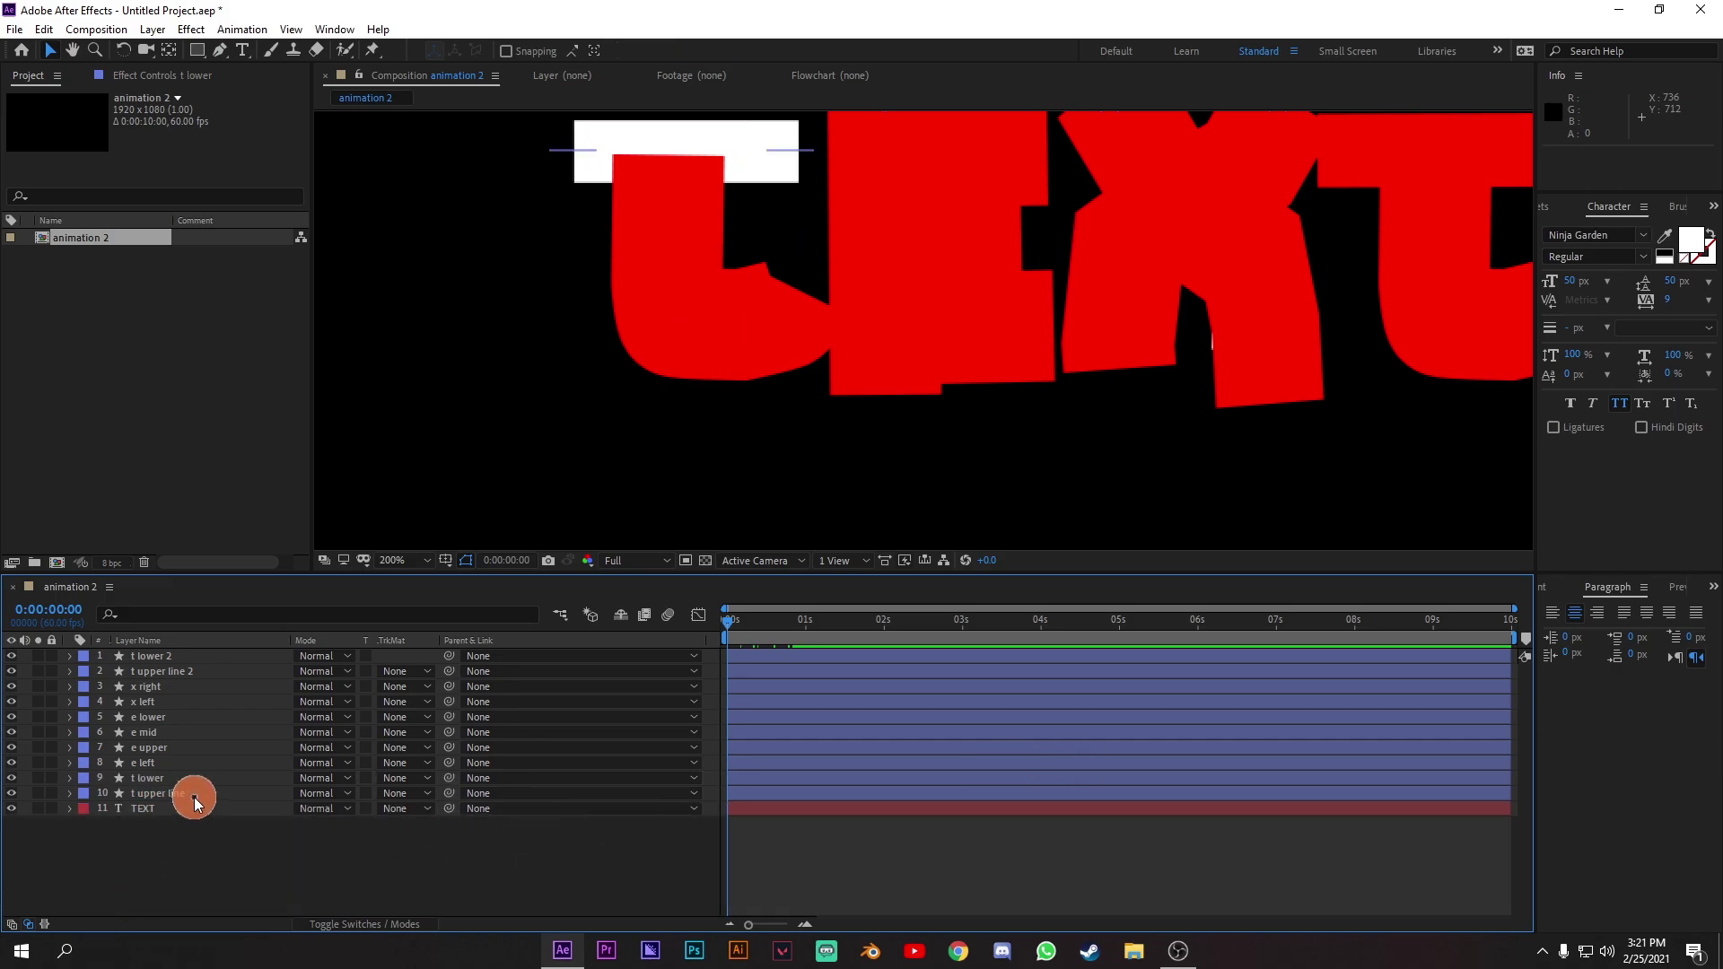
pyautogui.click(194, 797)
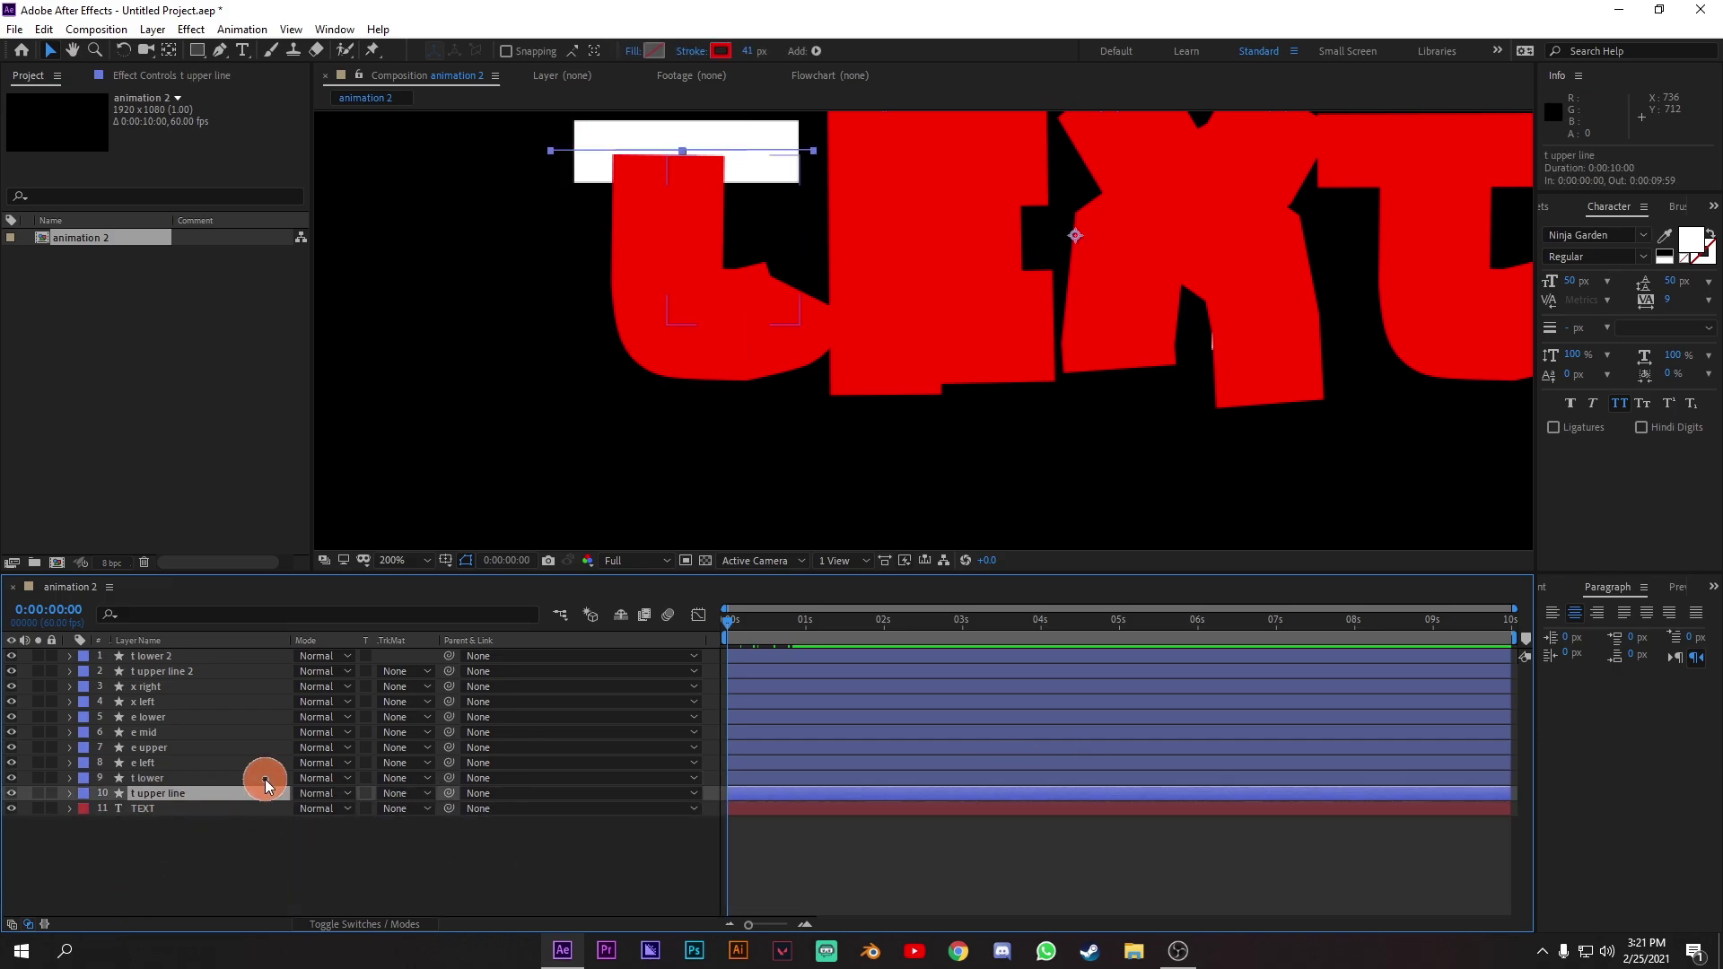
pyautogui.click(307, 884)
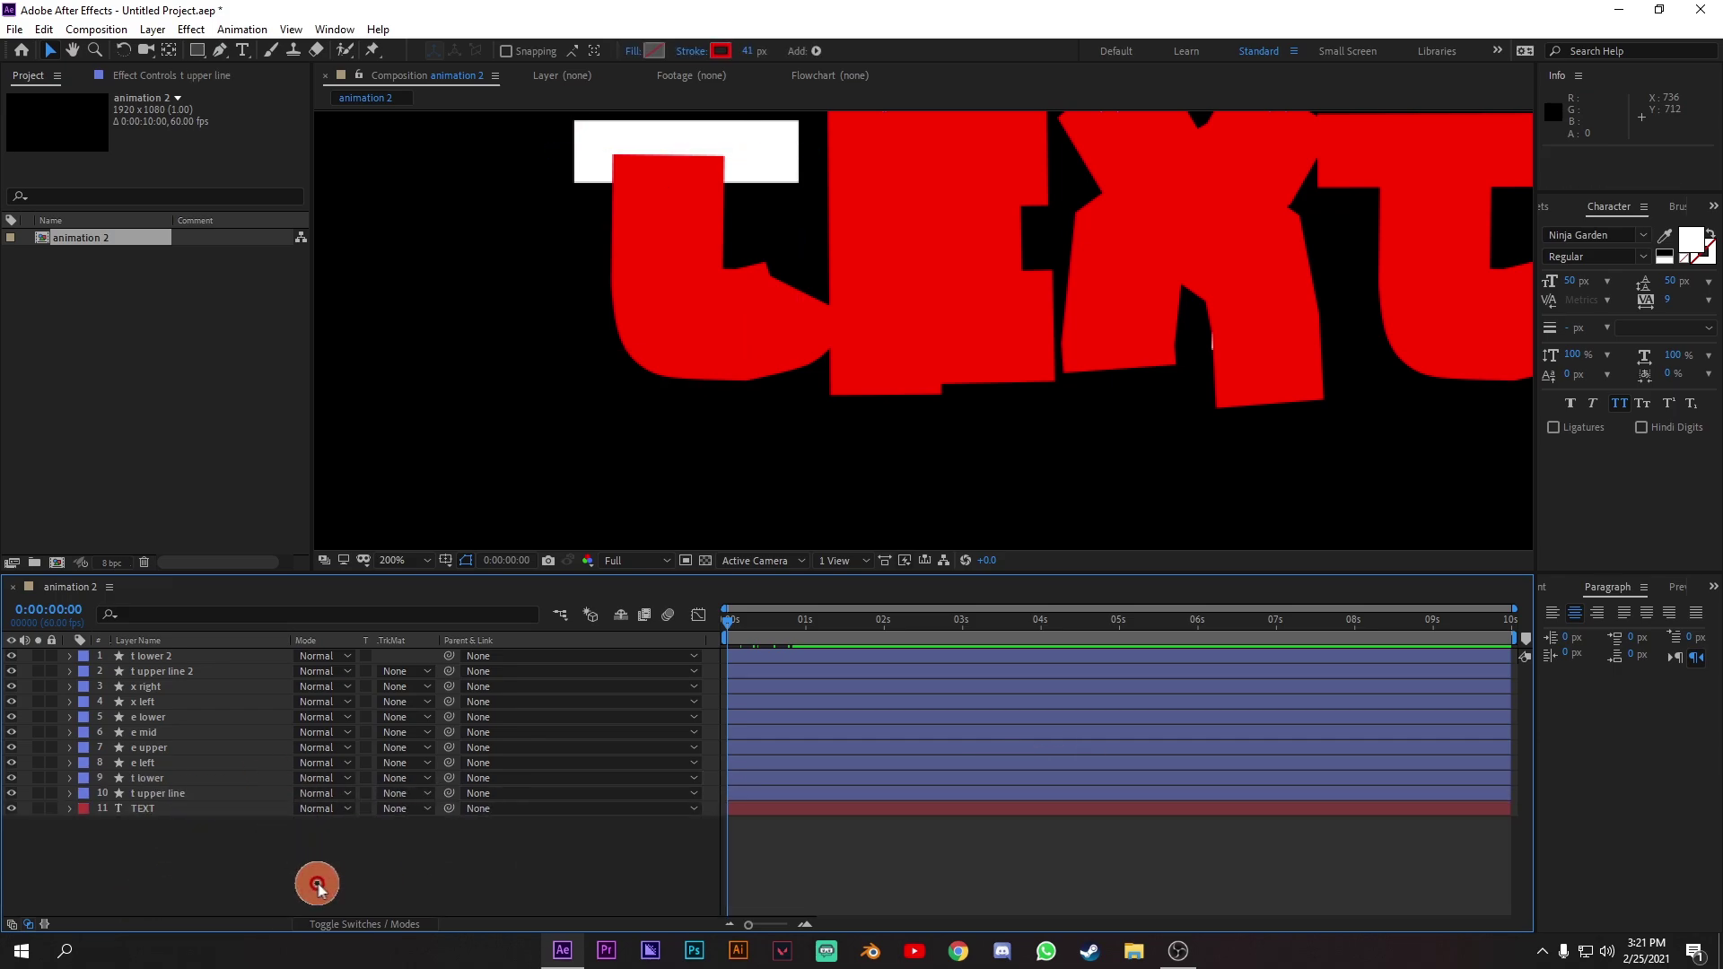
# Paste the copied End keyframes onto the nine layers from "t lower" up to "t lower 2" and preview the reveal.
pyautogui.click(207, 778)
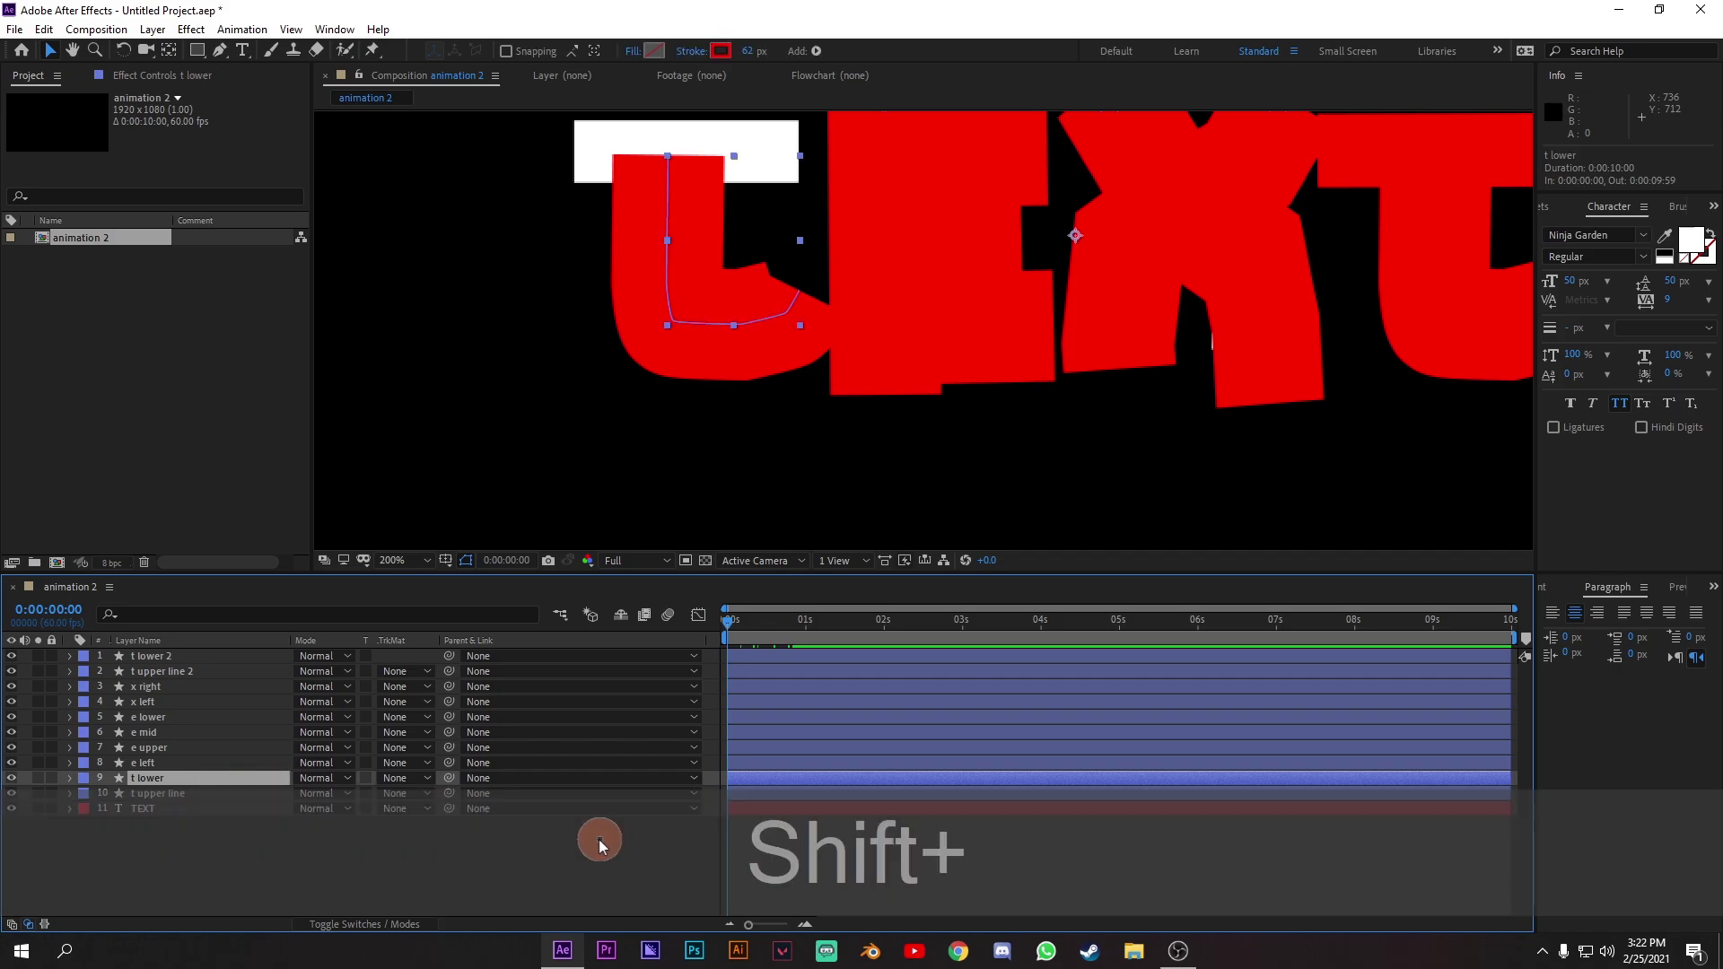
pyautogui.keyDown('shift'); pyautogui.click(219, 656); pyautogui.keyUp('shift')
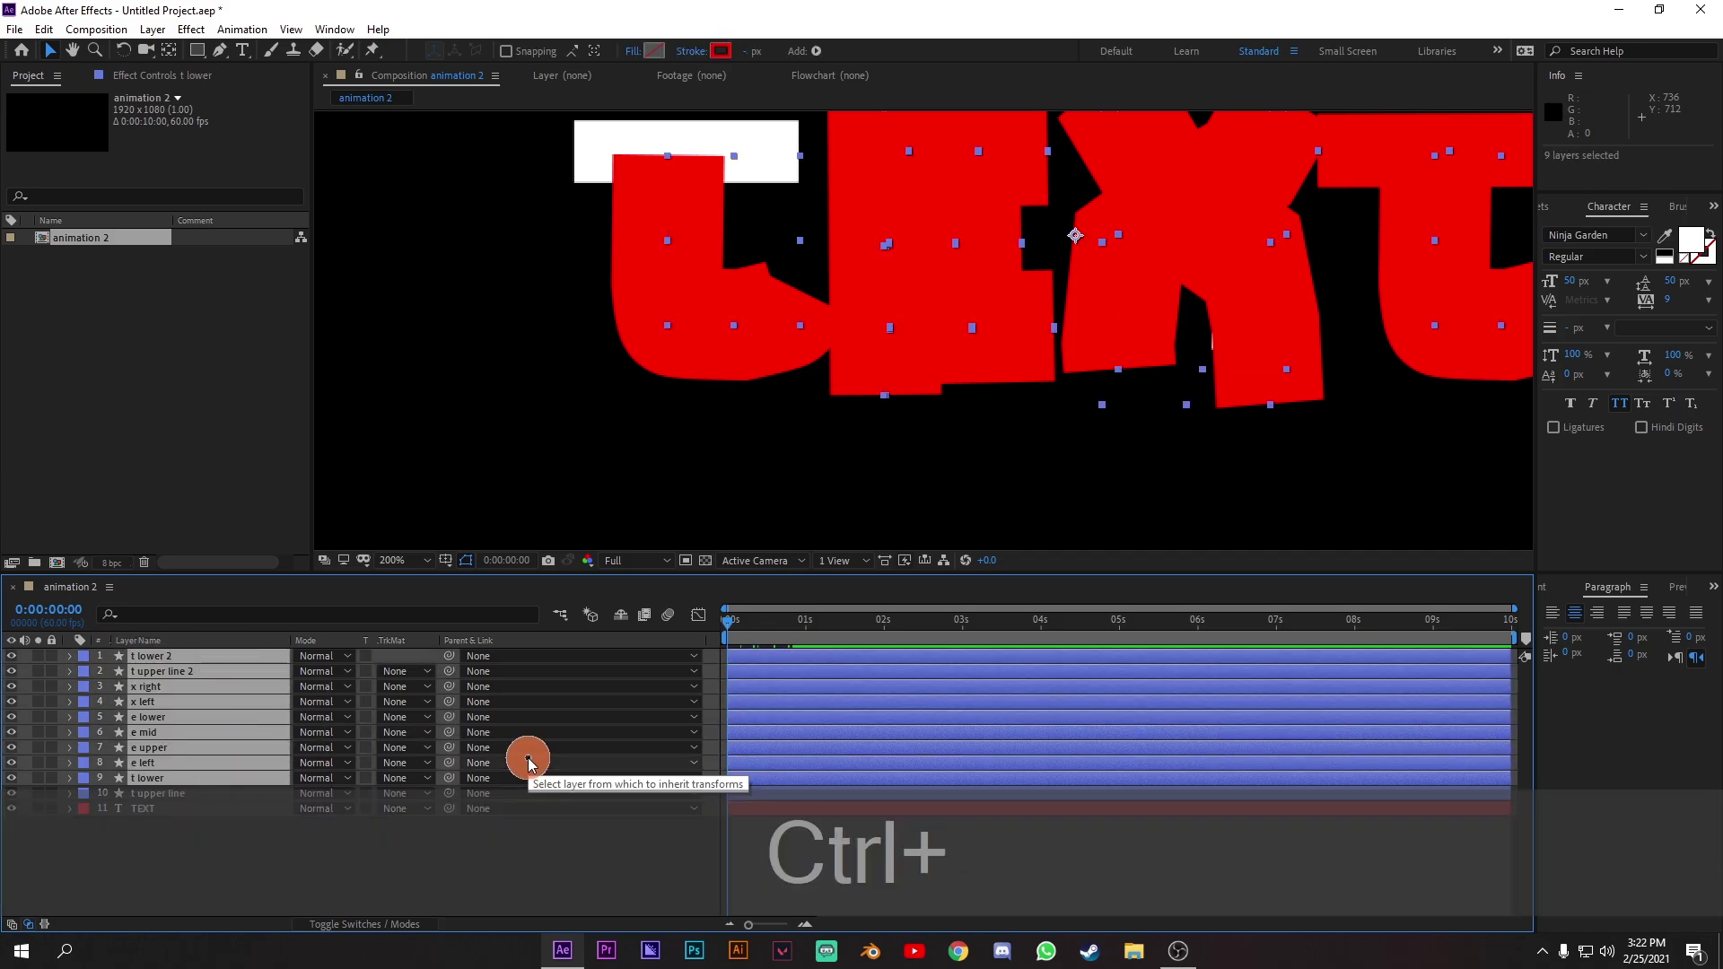
pyautogui.hotkey('ctrl', 'v')
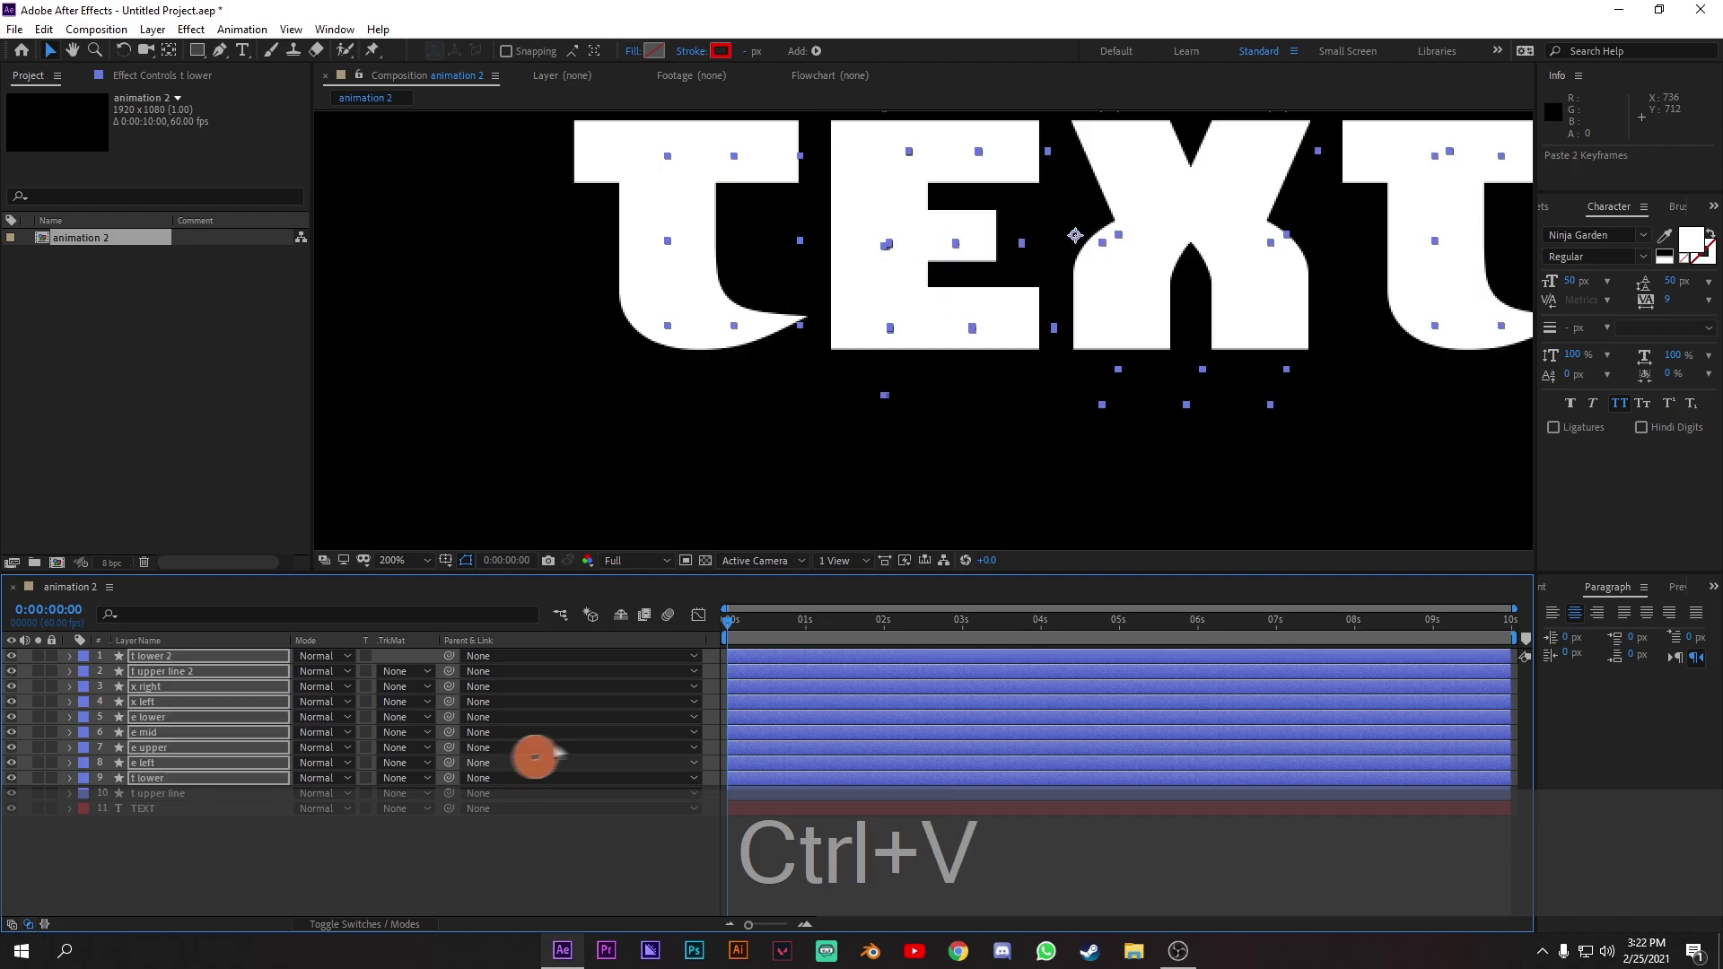
pyautogui.press('space')
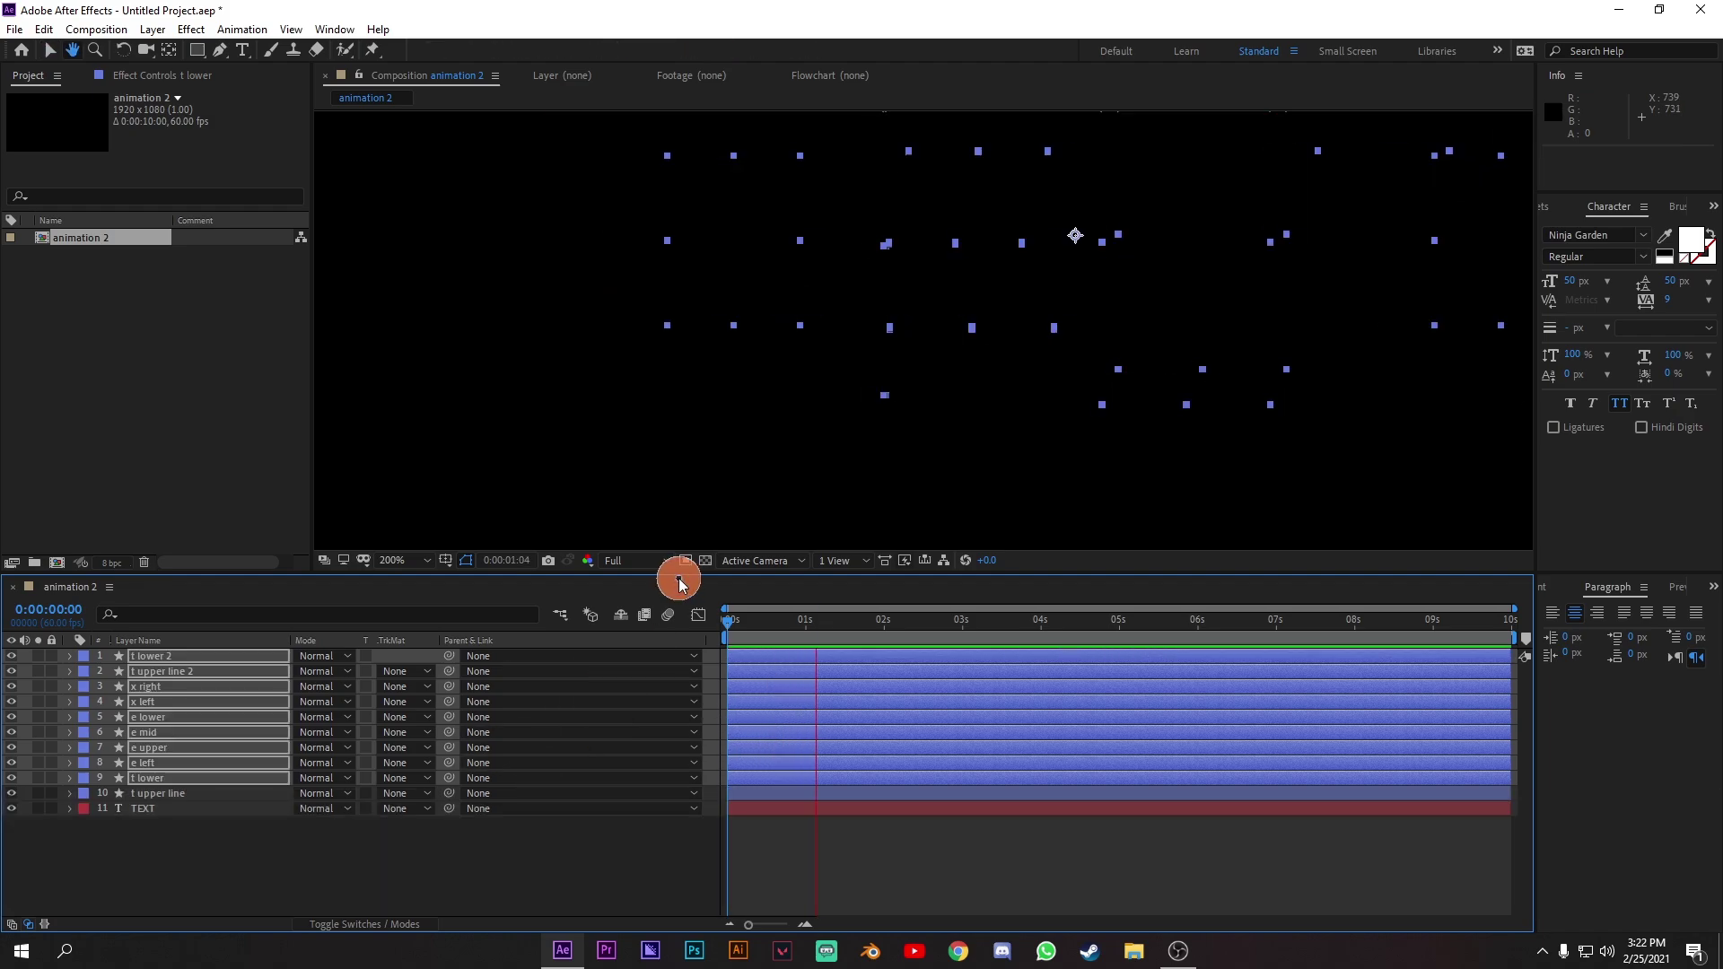
pyautogui.press('space')
pyautogui.press(',')
pyautogui.click(733, 619)
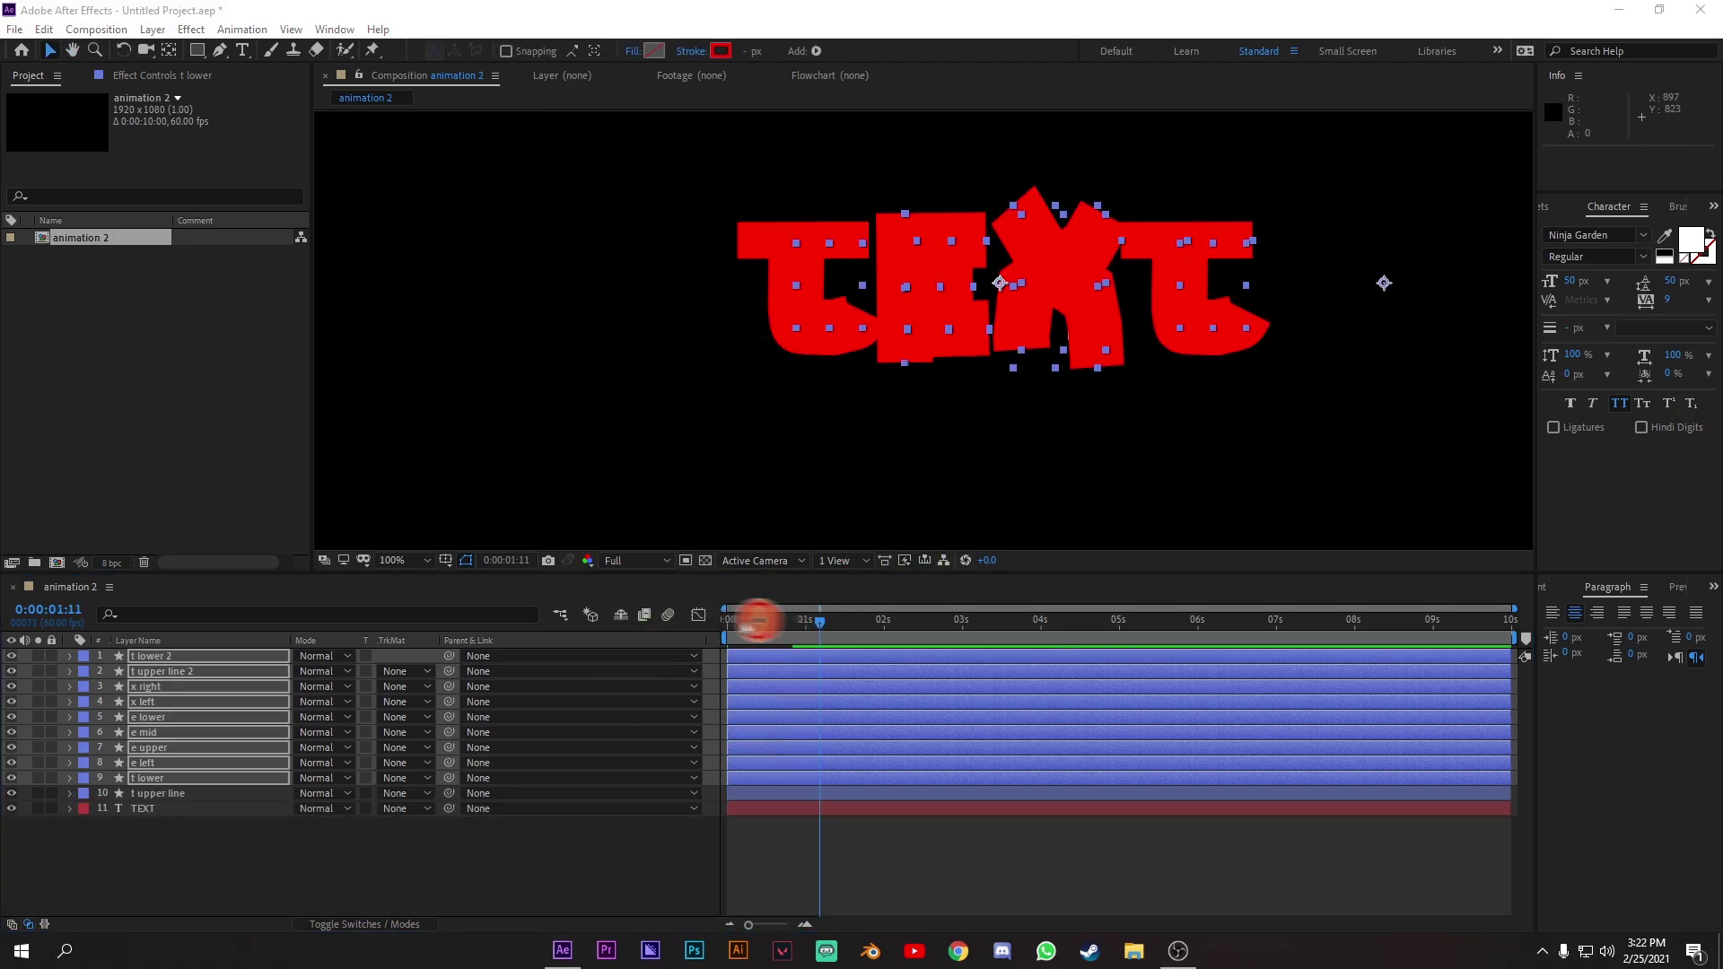
pyautogui.moveTo(770, 621); pyautogui.dragTo(744, 619)
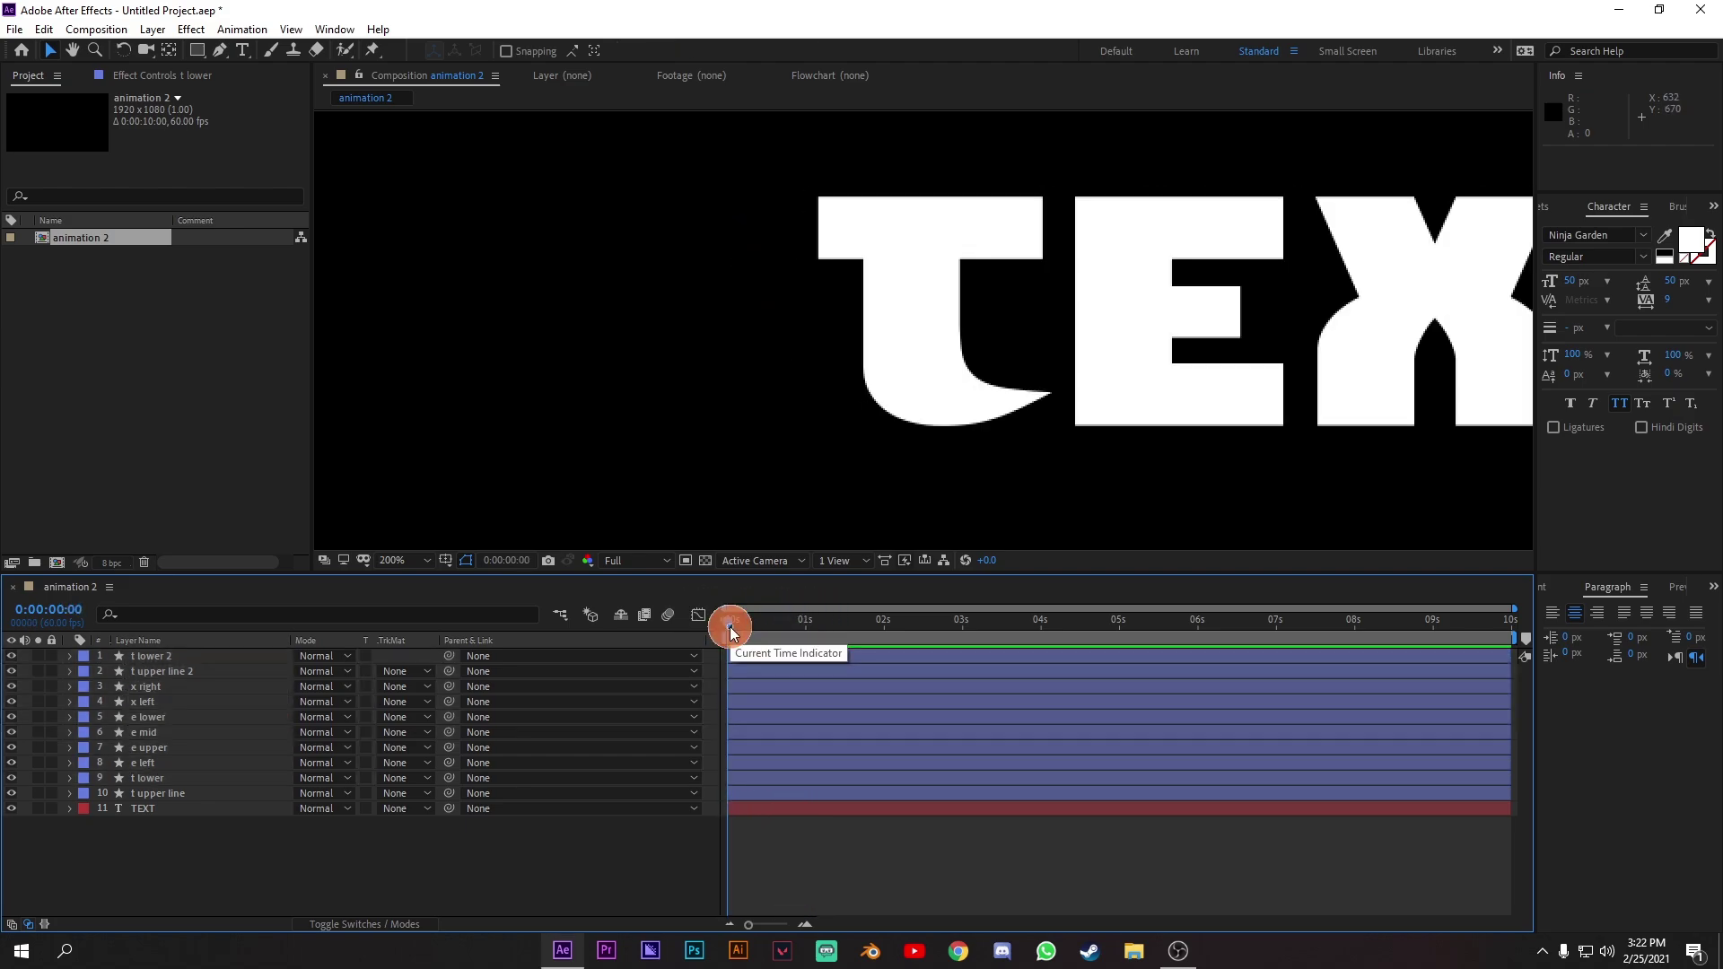
pyautogui.moveTo(732, 631)
pyautogui.mouseDown()
pyautogui.moveTo(743, 619)
pyautogui.moveTo(716, 623)
pyautogui.mouseUp()
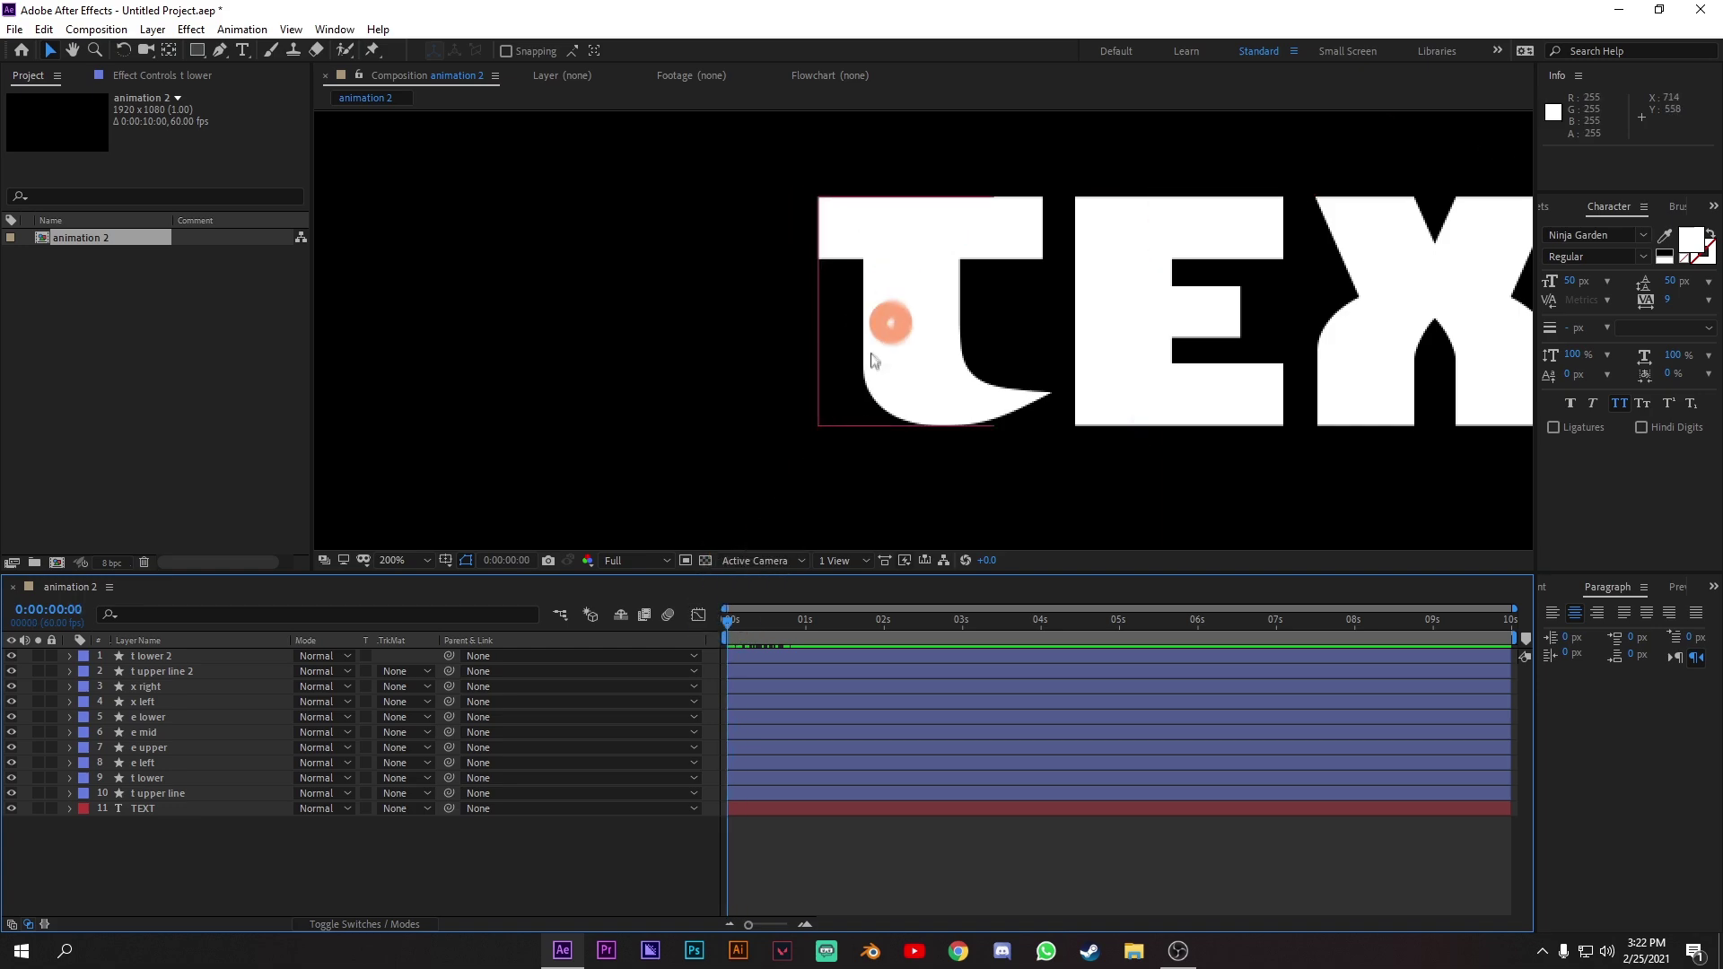
# Reveal only the Trim Paths End keyframes of the "t upper line" and "t lower" layers for comparison.
pyautogui.click(175, 794)
pyautogui.moveTo(726, 631); pyautogui.dragTo(774, 626)
pyautogui.moveTo(936, 189); pyautogui.dragTo(1017, 226)
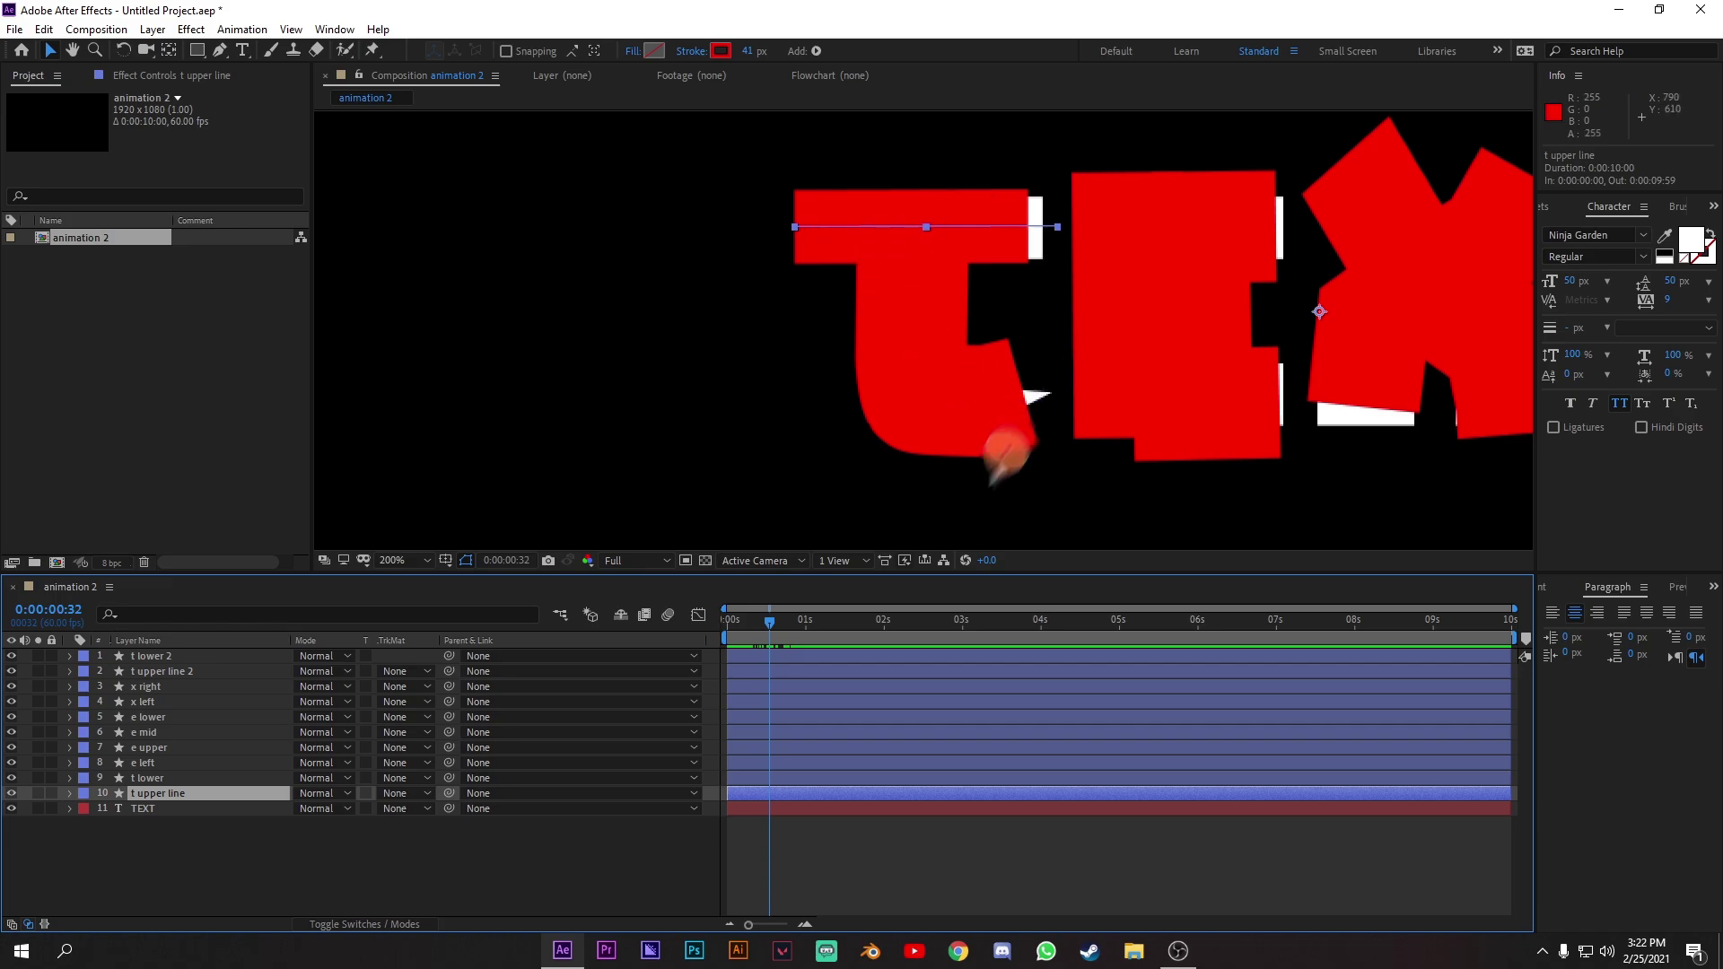
pyautogui.click(771, 781)
pyautogui.press('u')
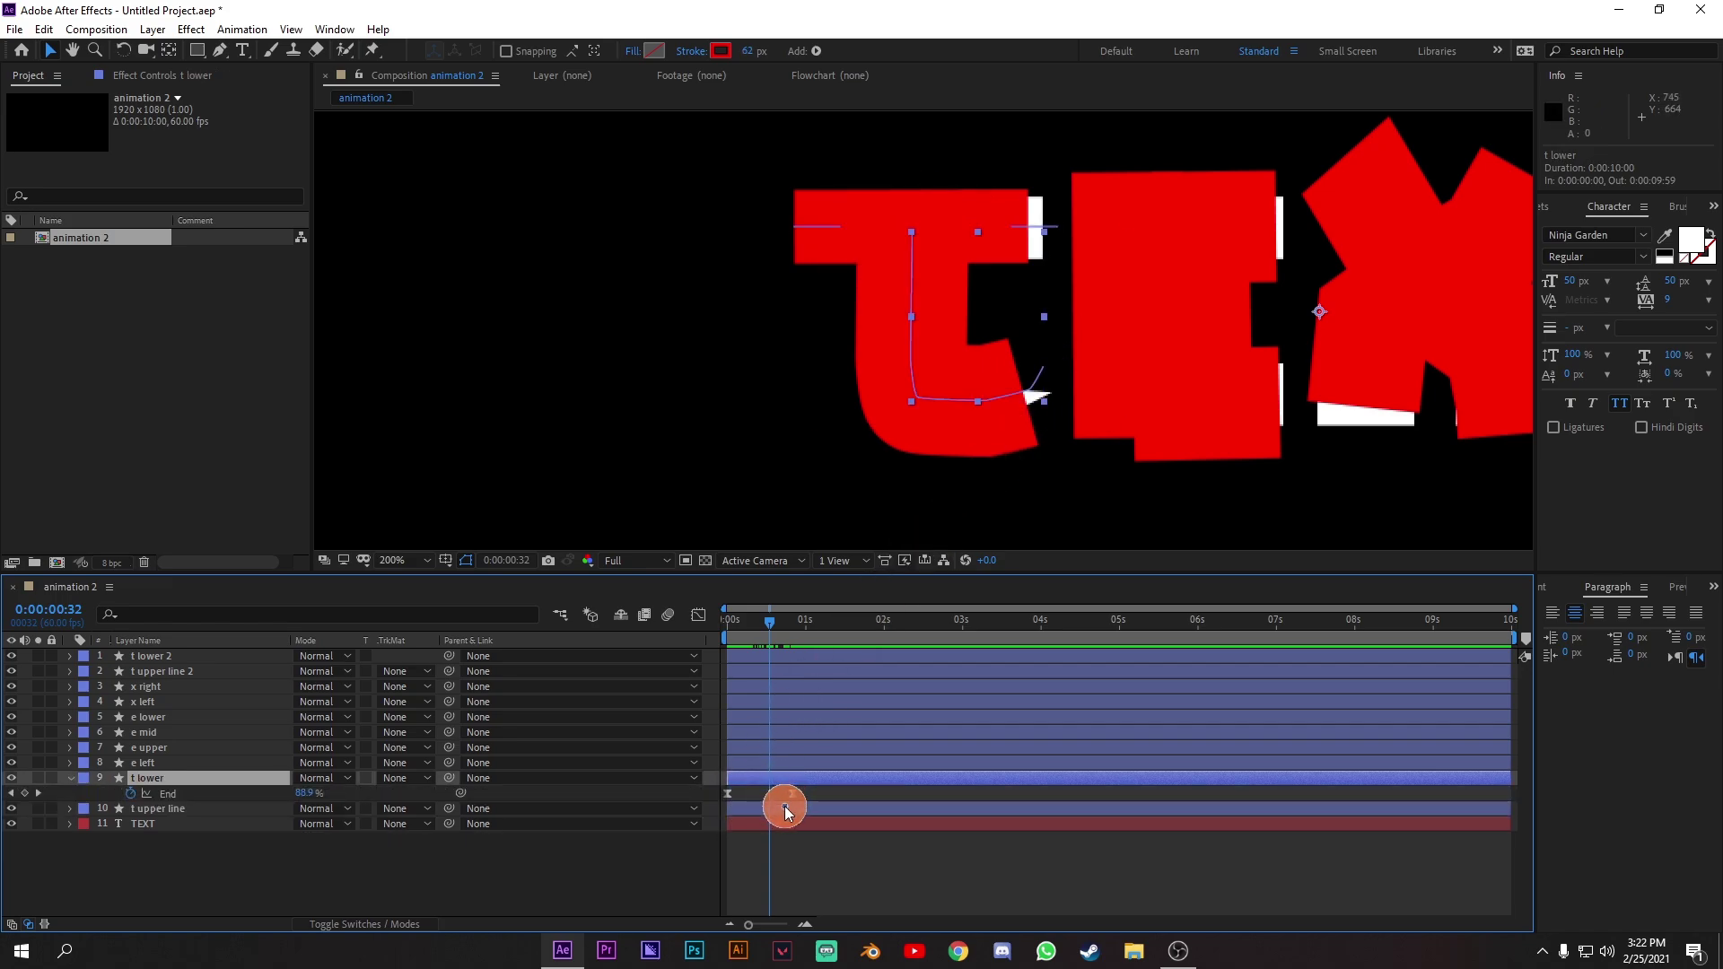
pyautogui.click(783, 808)
pyautogui.press('u')
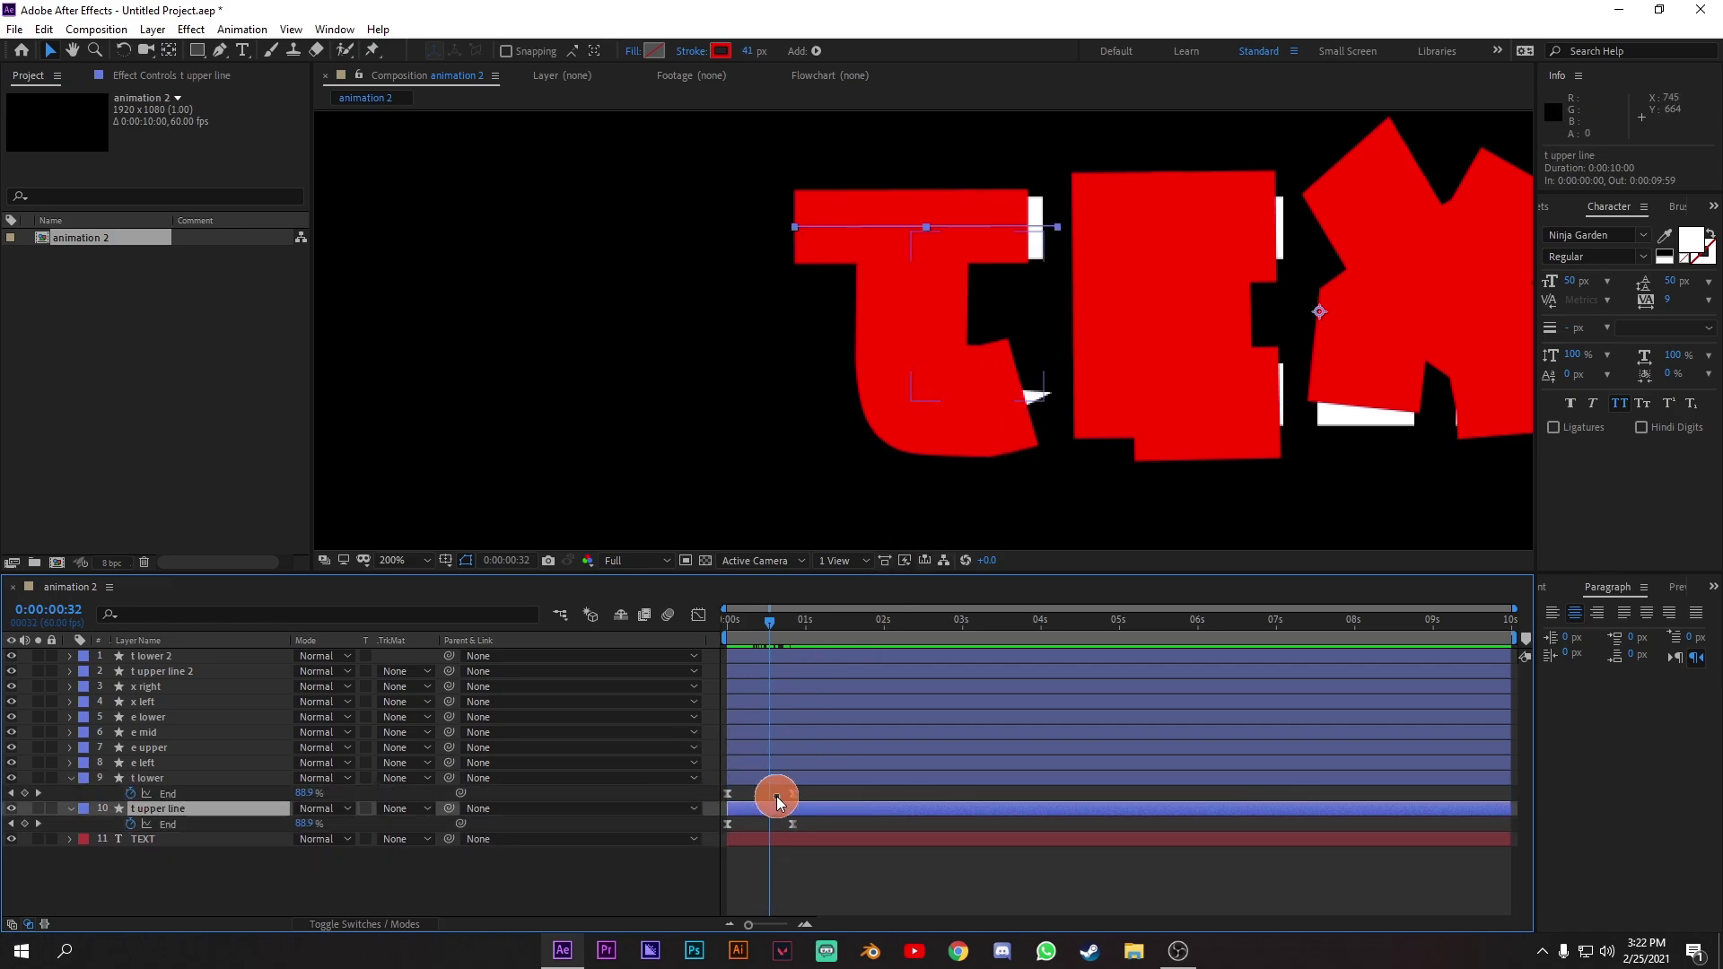
pyautogui.click(805, 781)
pyautogui.press('u')
pyautogui.press('u')
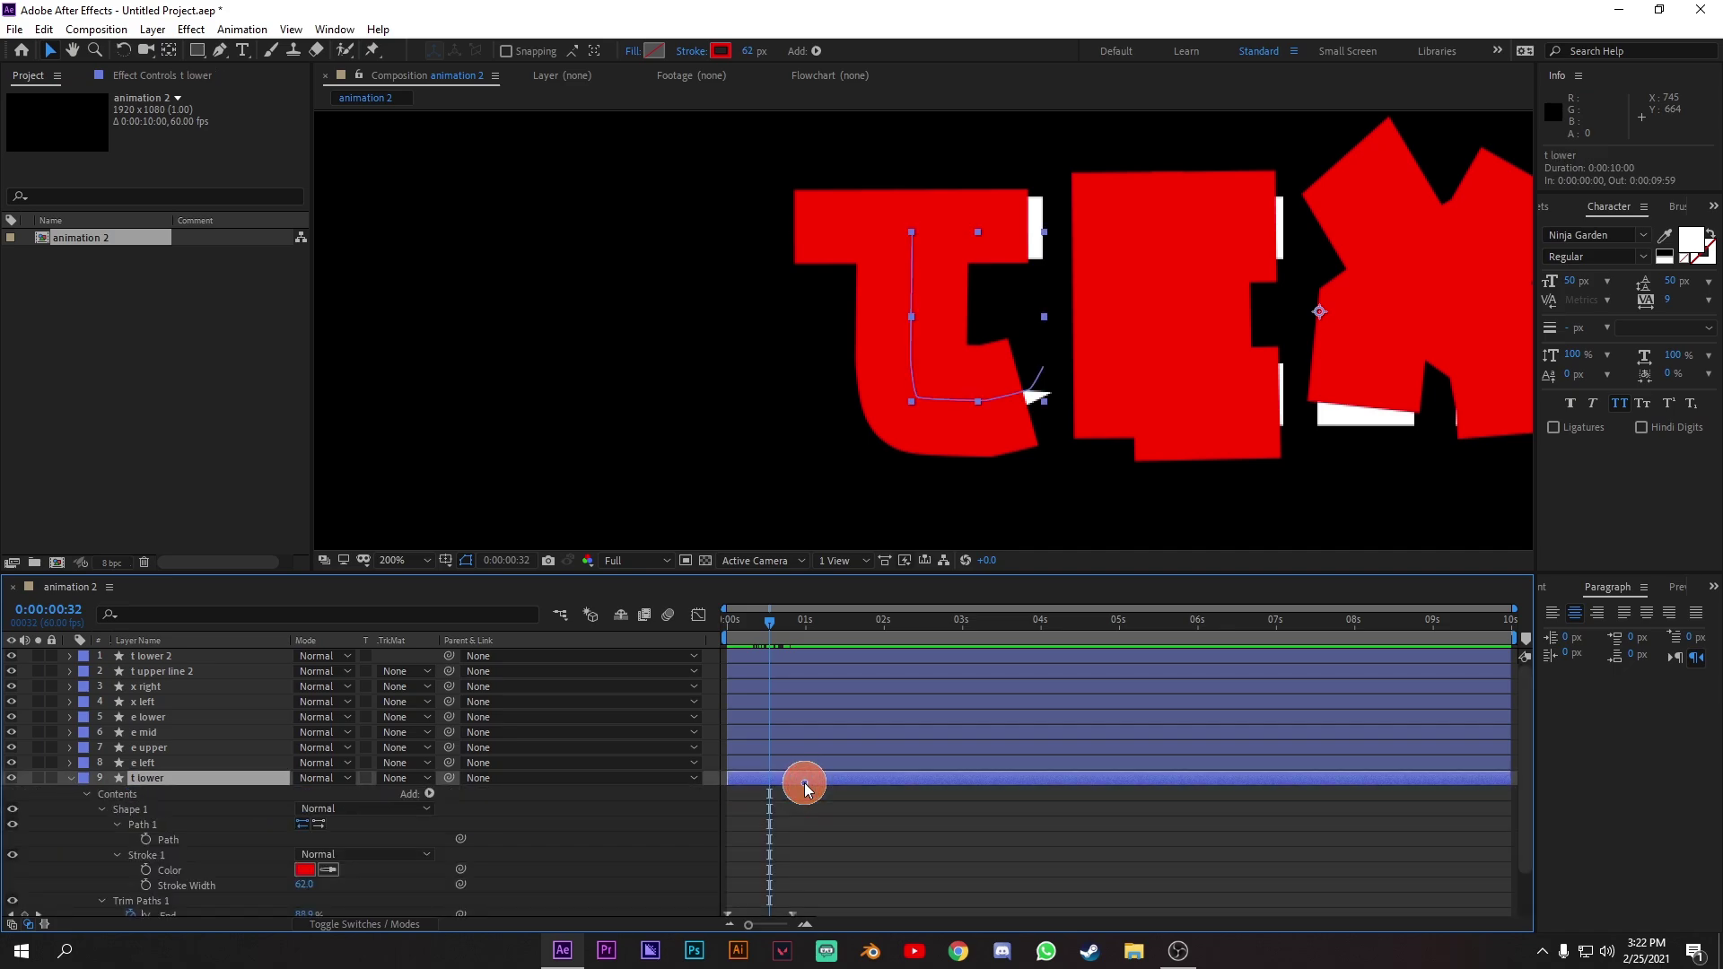
pyautogui.press('u')
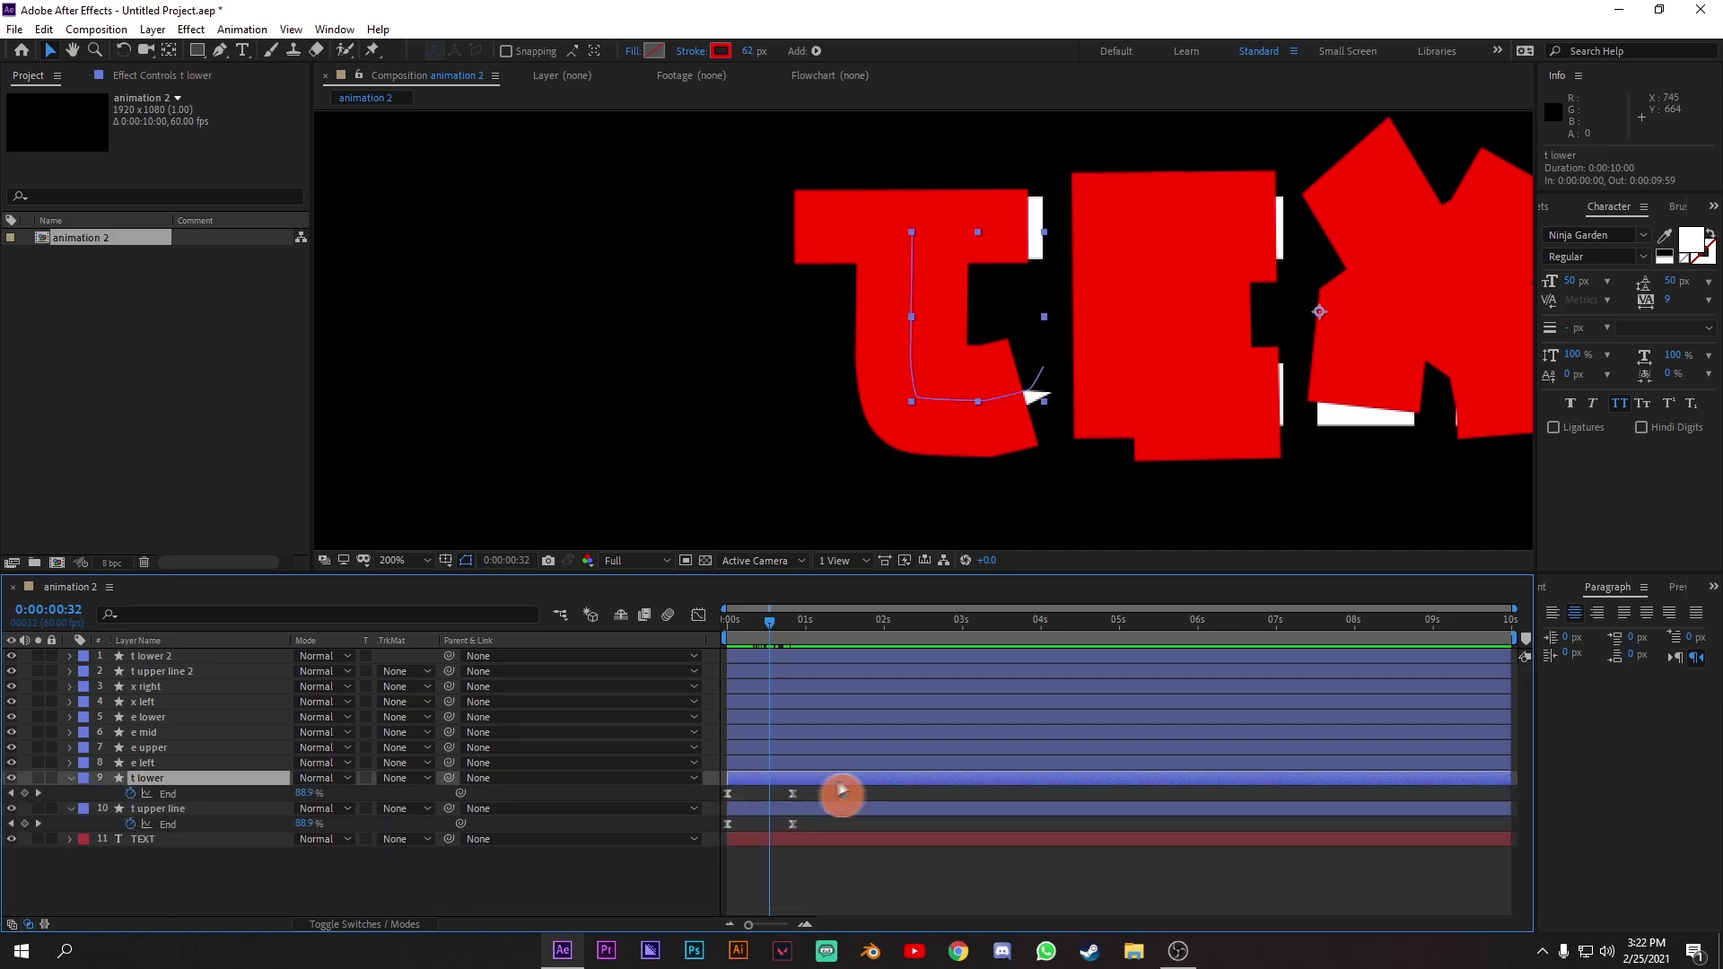
# Move both End keyframes of "t lower" so they start at 0:00:00:30, and preview from the beginning.
pyautogui.moveTo(763, 619)
pyautogui.mouseDown()
pyautogui.moveTo(743, 628)
pyautogui.moveTo(767, 626)
pyautogui.mouseUp()
pyautogui.moveTo(822, 788)
pyautogui.mouseDown()
pyautogui.moveTo(729, 800)
pyautogui.moveTo(768, 797)
pyautogui.mouseUp()
pyautogui.click(812, 779)
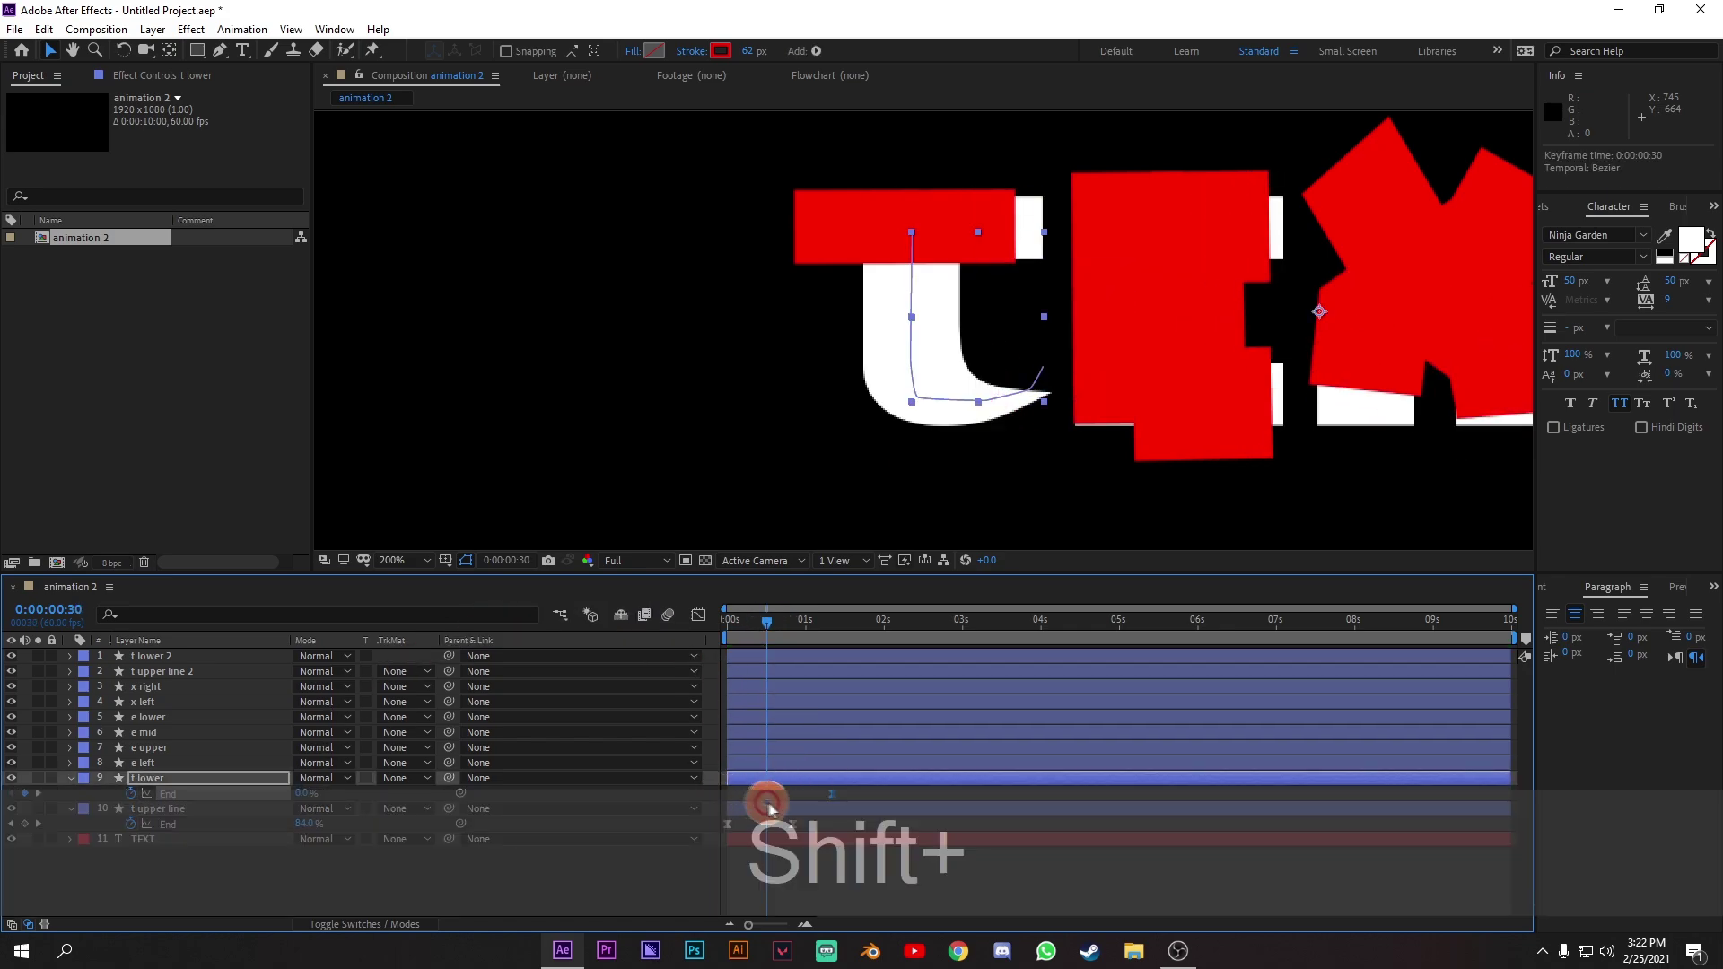
pyautogui.moveTo(773, 644); pyautogui.dragTo(700, 632)
pyautogui.press('space')
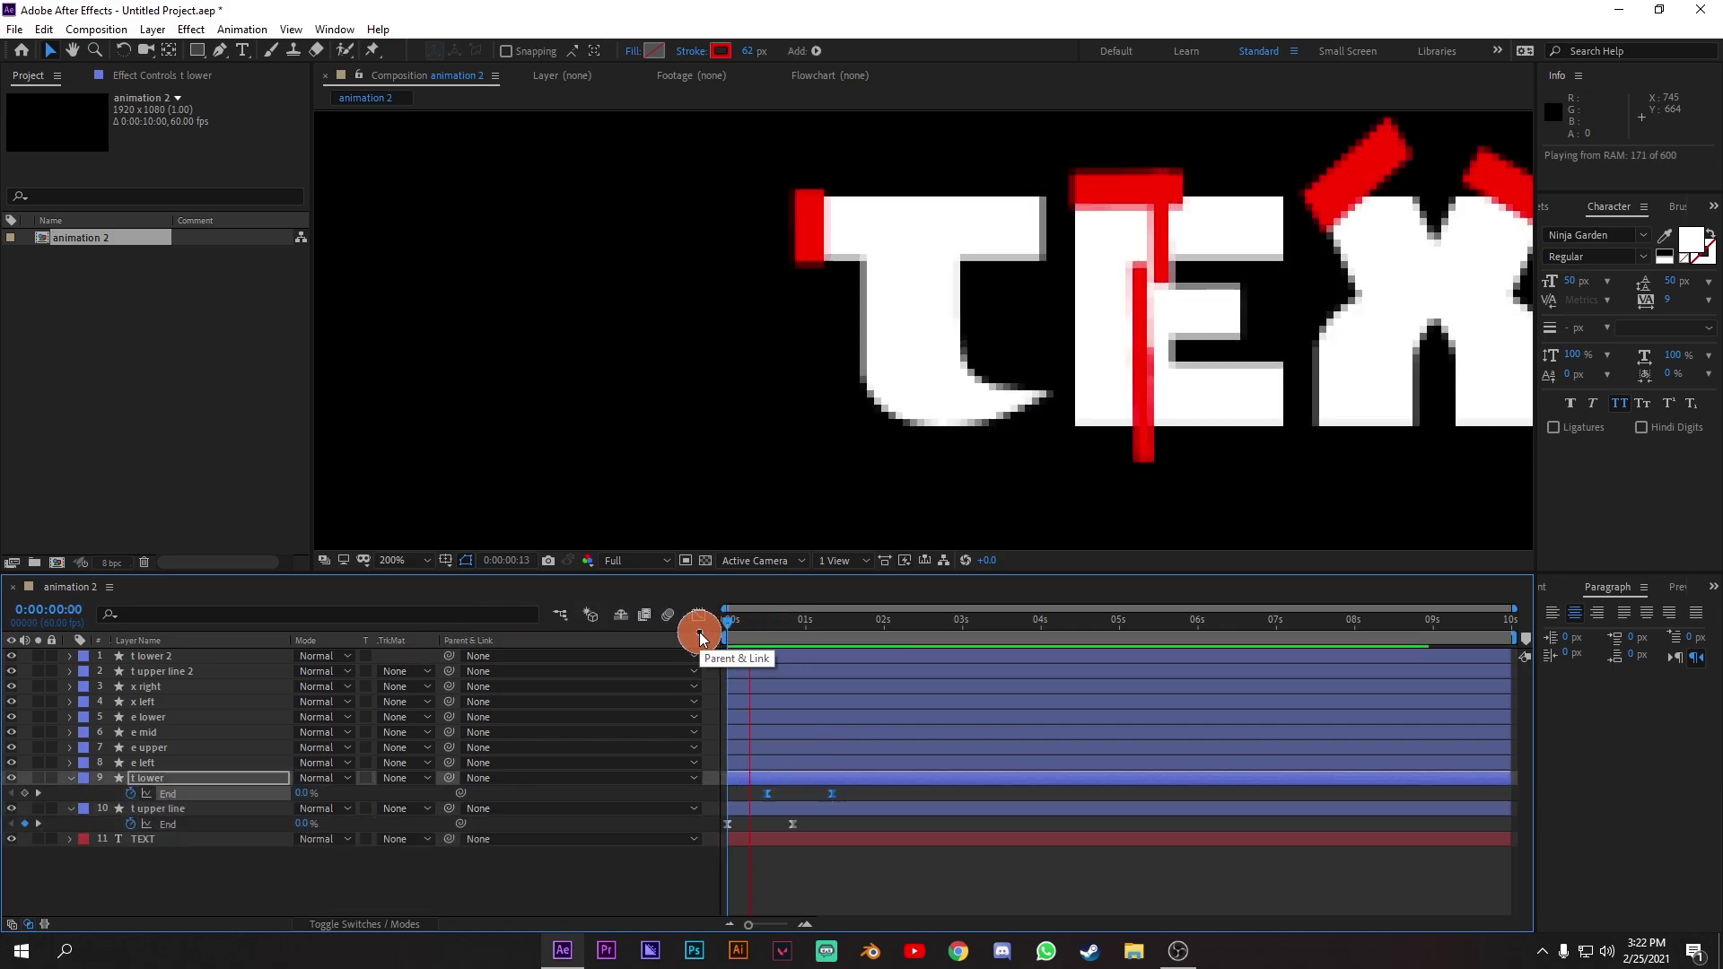
# Shift both End keyframes of "t lower" slightly earlier and preview the new timing.
pyautogui.click(763, 799)
pyautogui.moveTo(763, 799); pyautogui.dragTo(757, 796)
pyautogui.press('space')
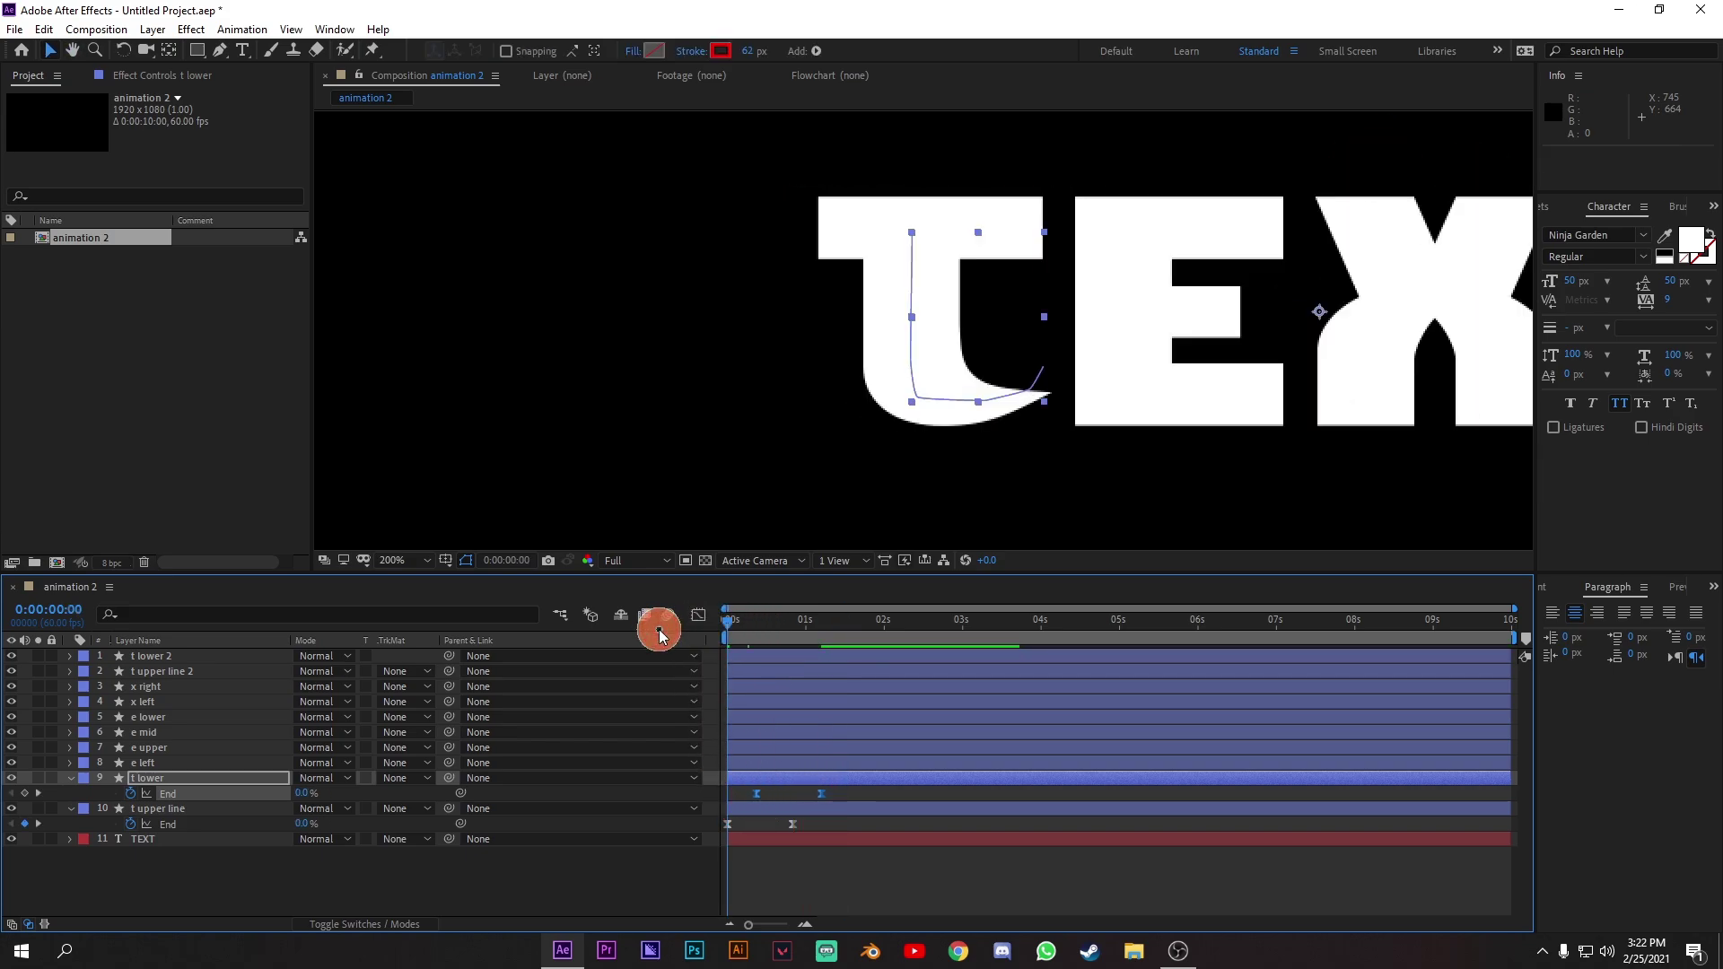
pyautogui.press('space')
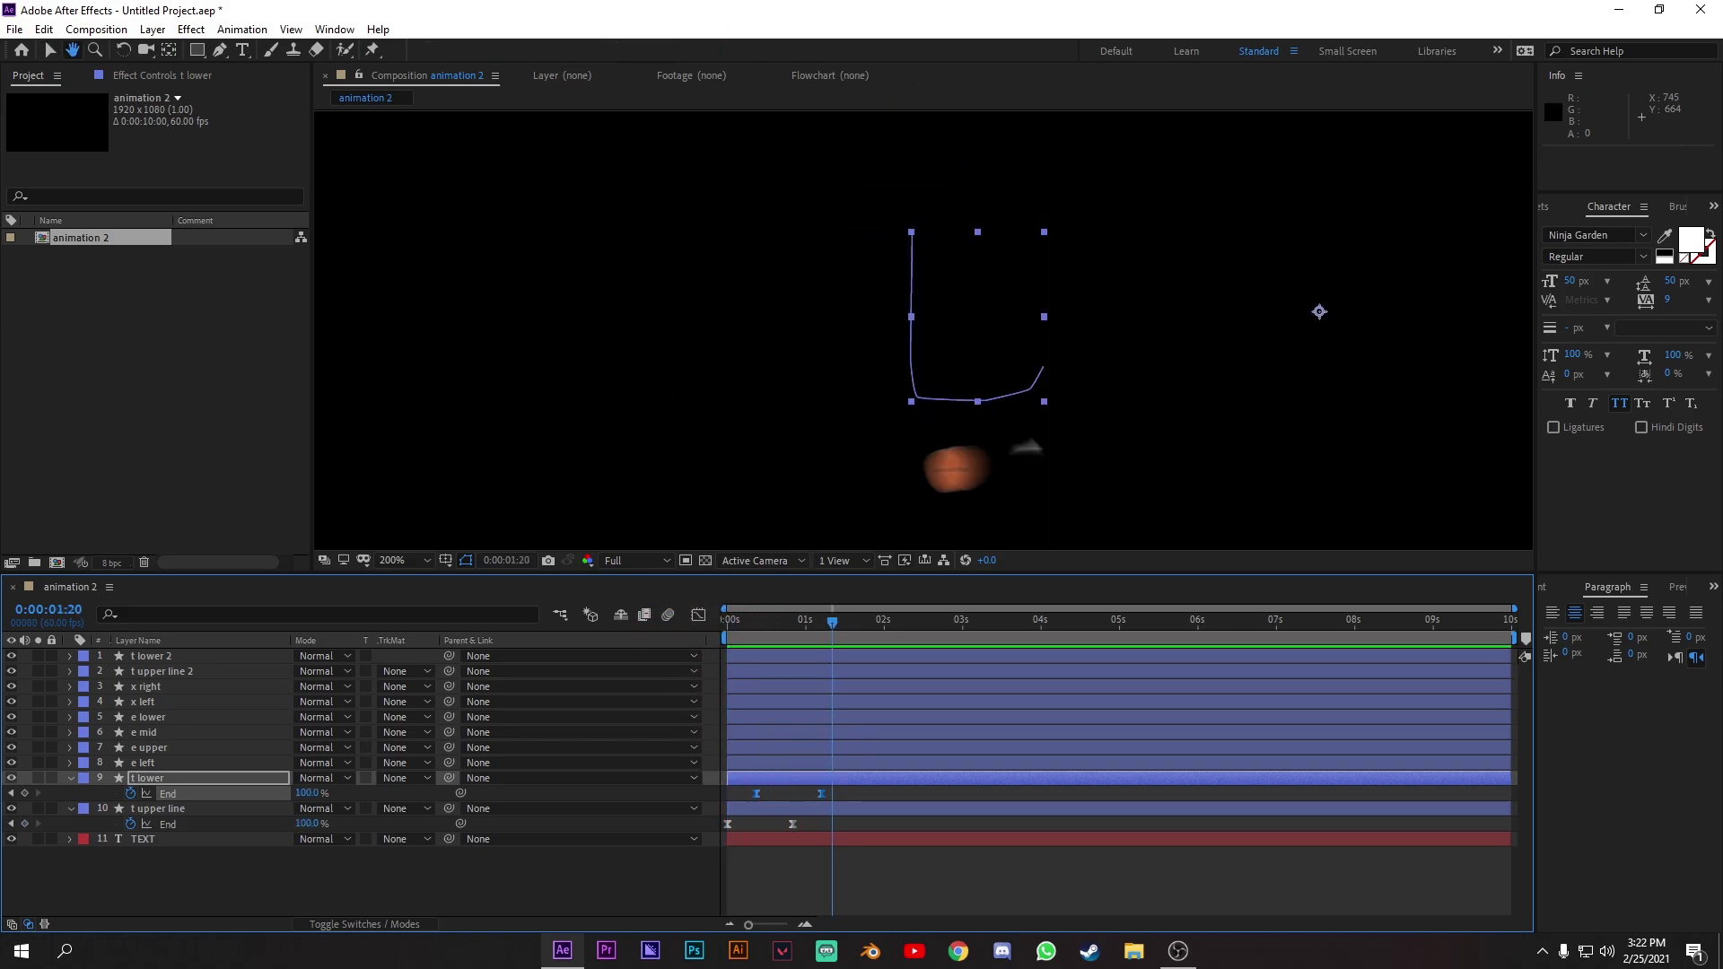
# Collapse both layers of the first T and show the End keyframes of "e left" with the current time at 0:00:00:38.
pyautogui.click(71, 809)
pyautogui.click(70, 778)
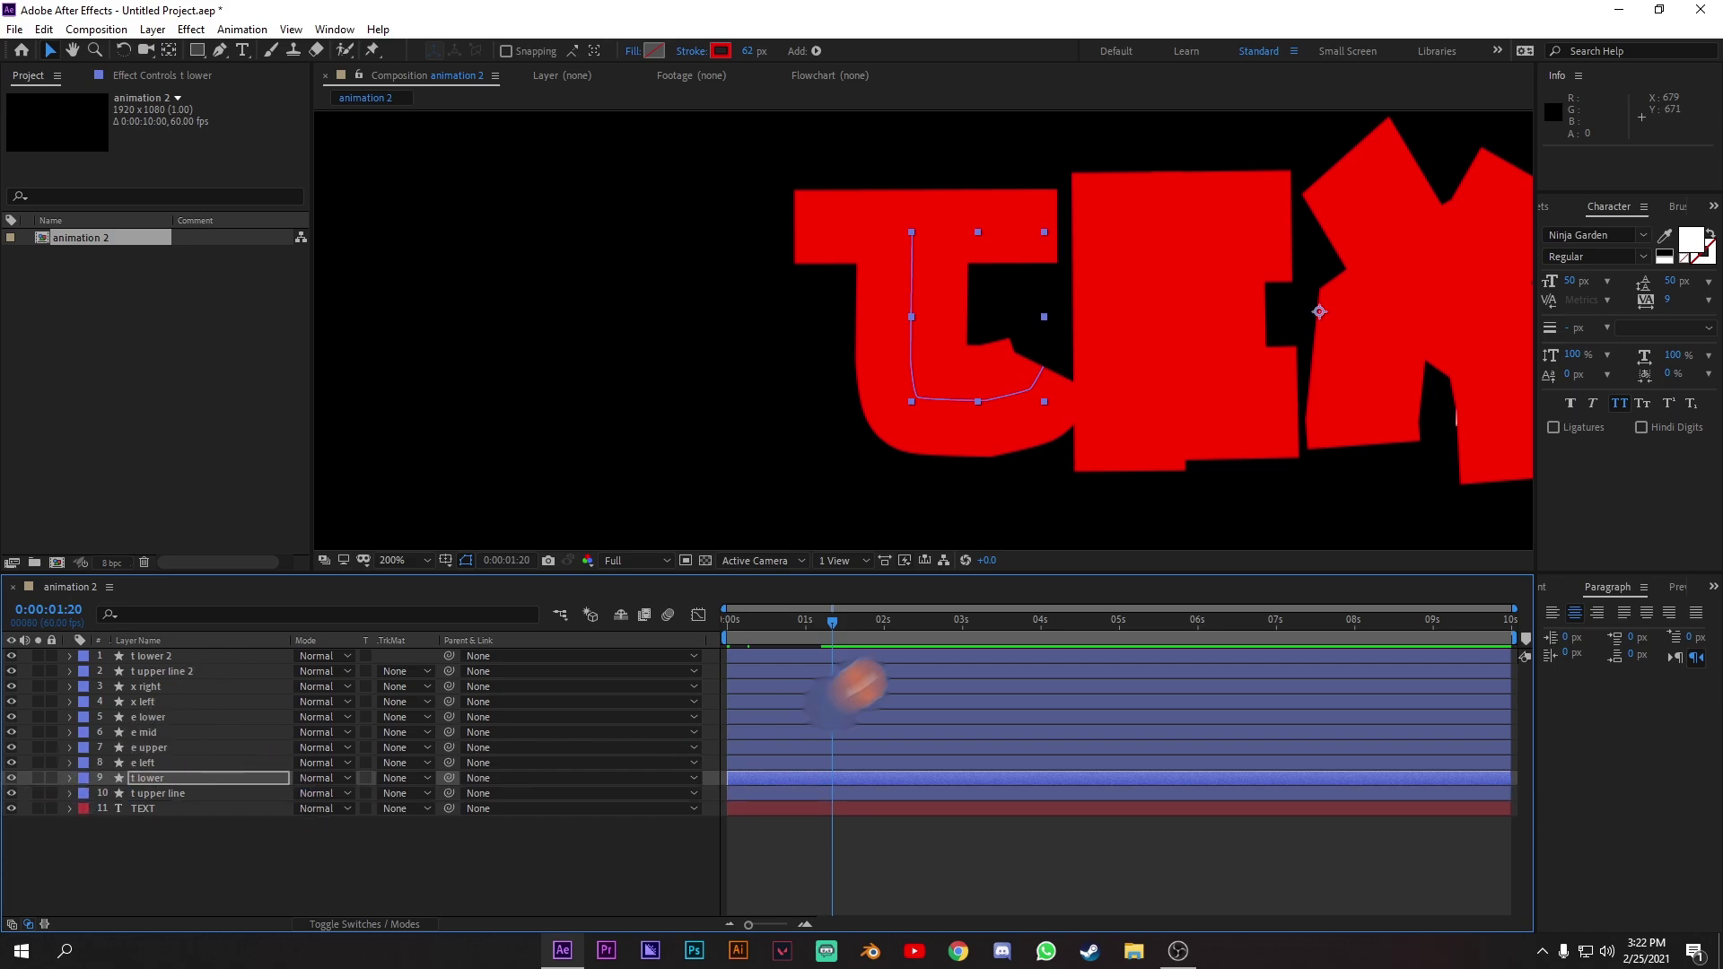
pyautogui.moveTo(825, 619)
pyautogui.mouseDown()
pyautogui.moveTo(757, 616)
pyautogui.moveTo(790, 620)
pyautogui.mouseUp()
pyautogui.click(154, 762)
pyautogui.press('h')
pyautogui.moveTo(1223, 365); pyautogui.dragTo(930, 388)
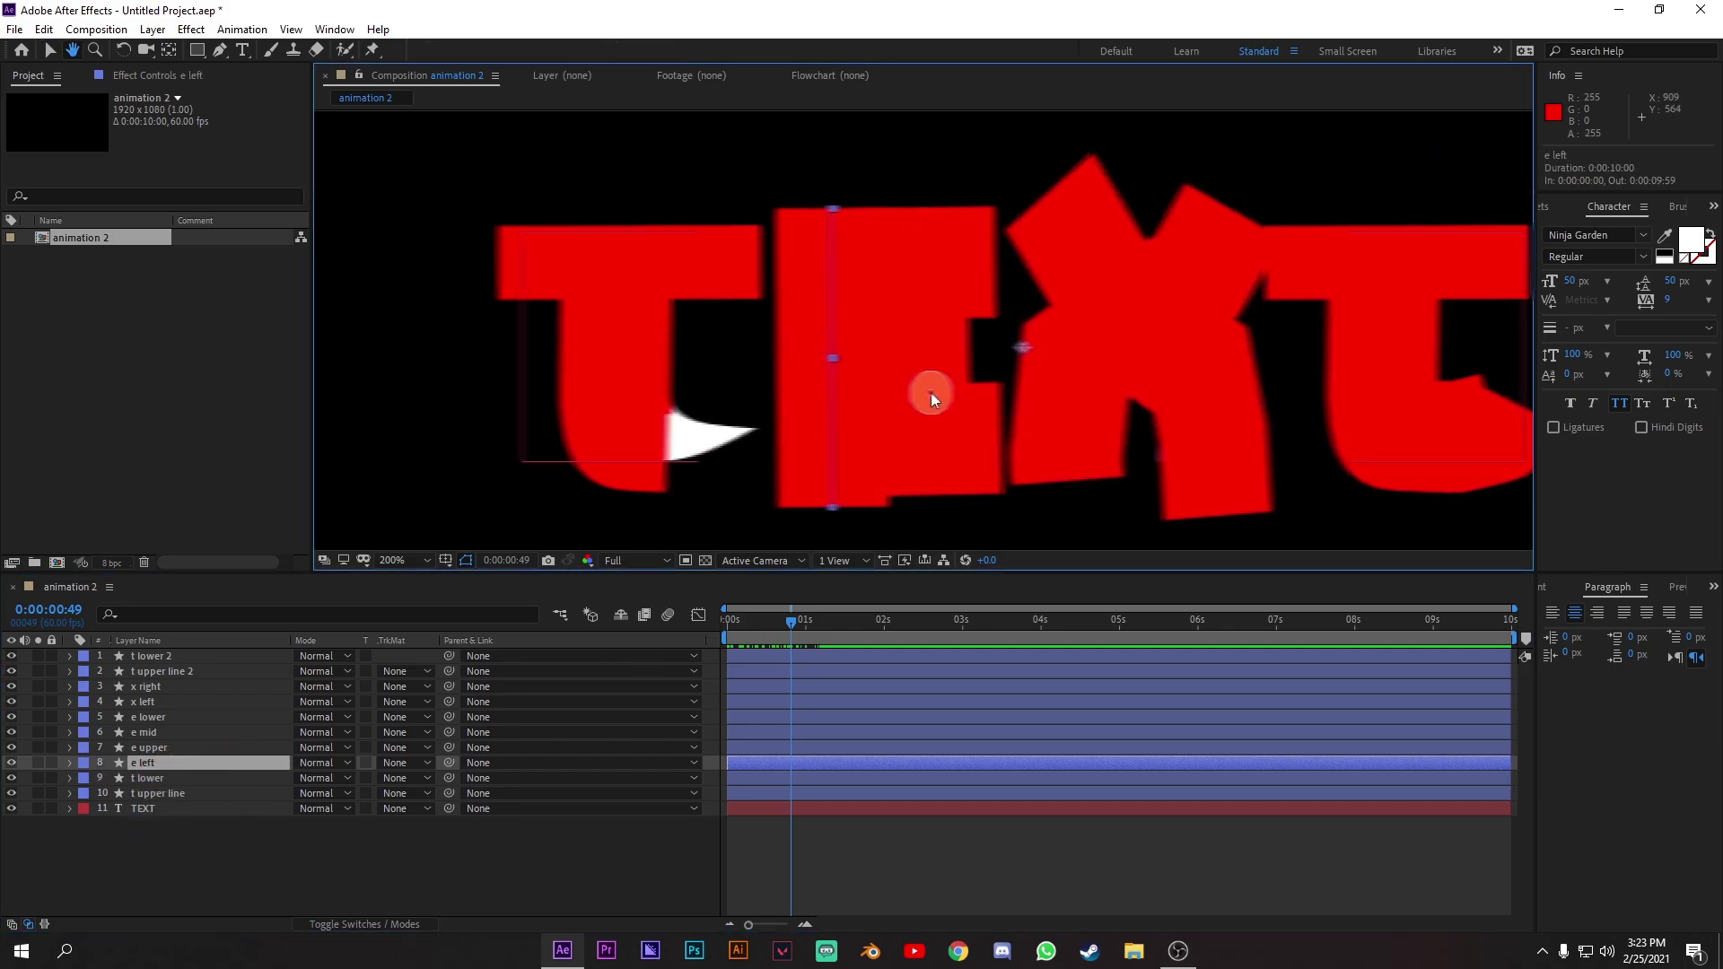
pyautogui.press('v')
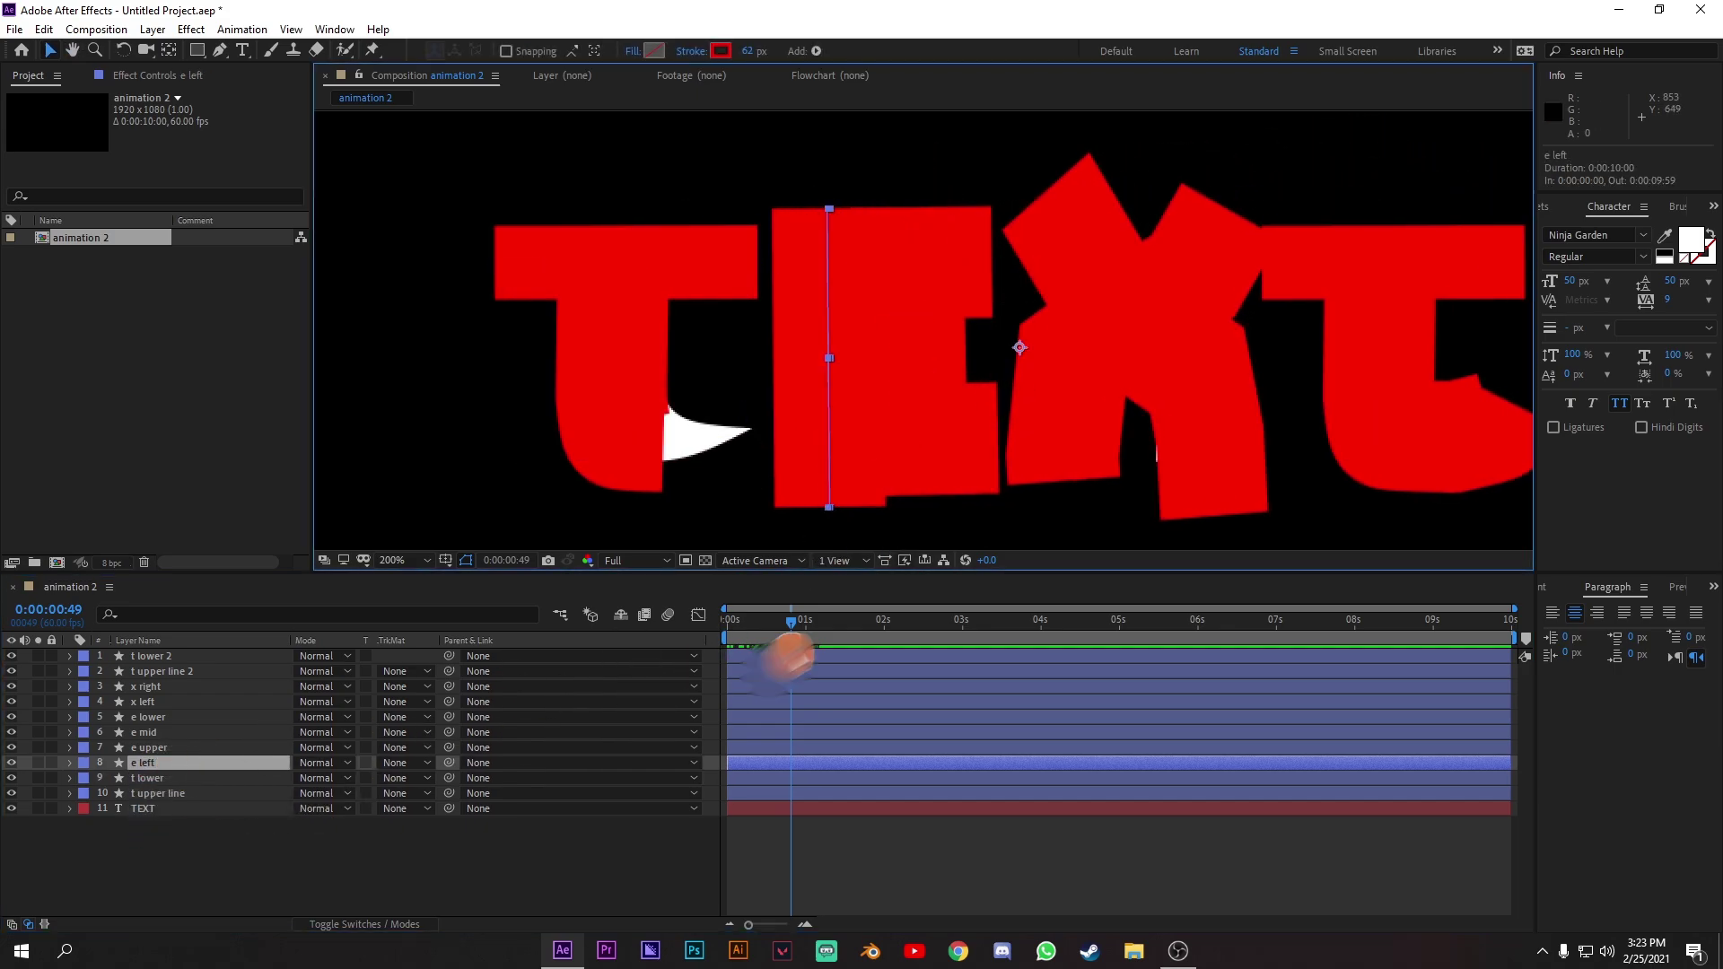
pyautogui.press('u')
pyautogui.moveTo(808, 618)
pyautogui.mouseDown()
pyautogui.moveTo(711, 618)
pyautogui.moveTo(779, 627)
pyautogui.mouseUp()
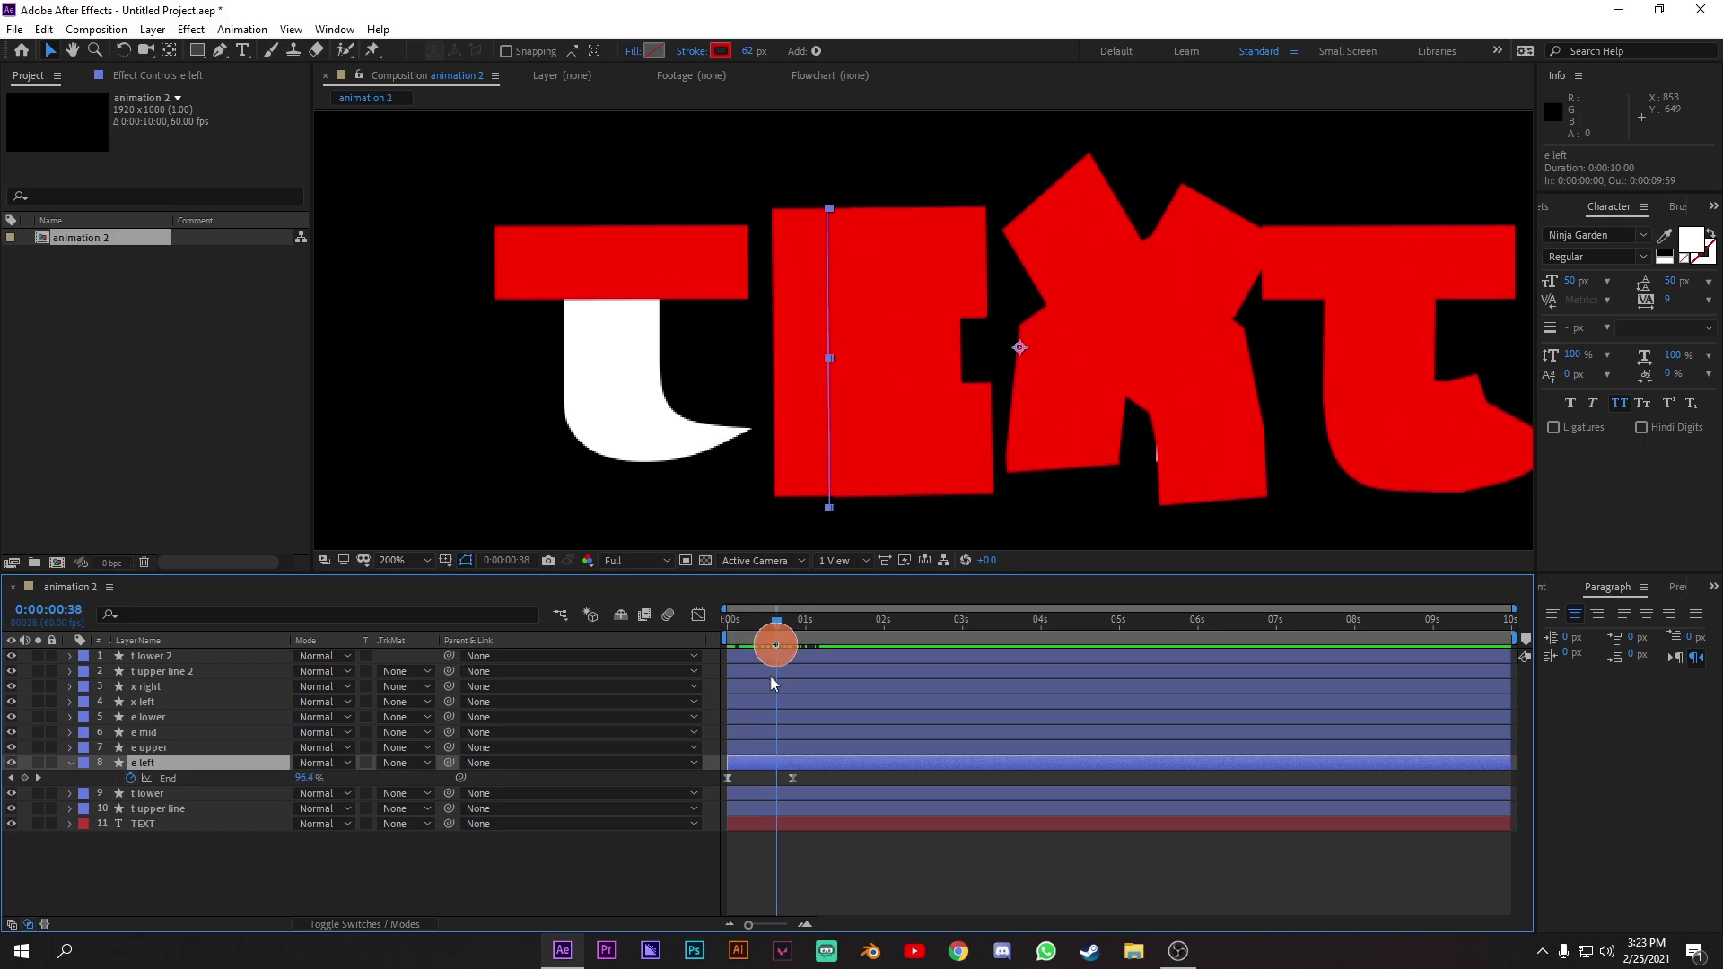
# Reveal the Trim Paths End keyframes of the "e upper", "e mid" and "e lower" layers.
pyautogui.click(770, 750)
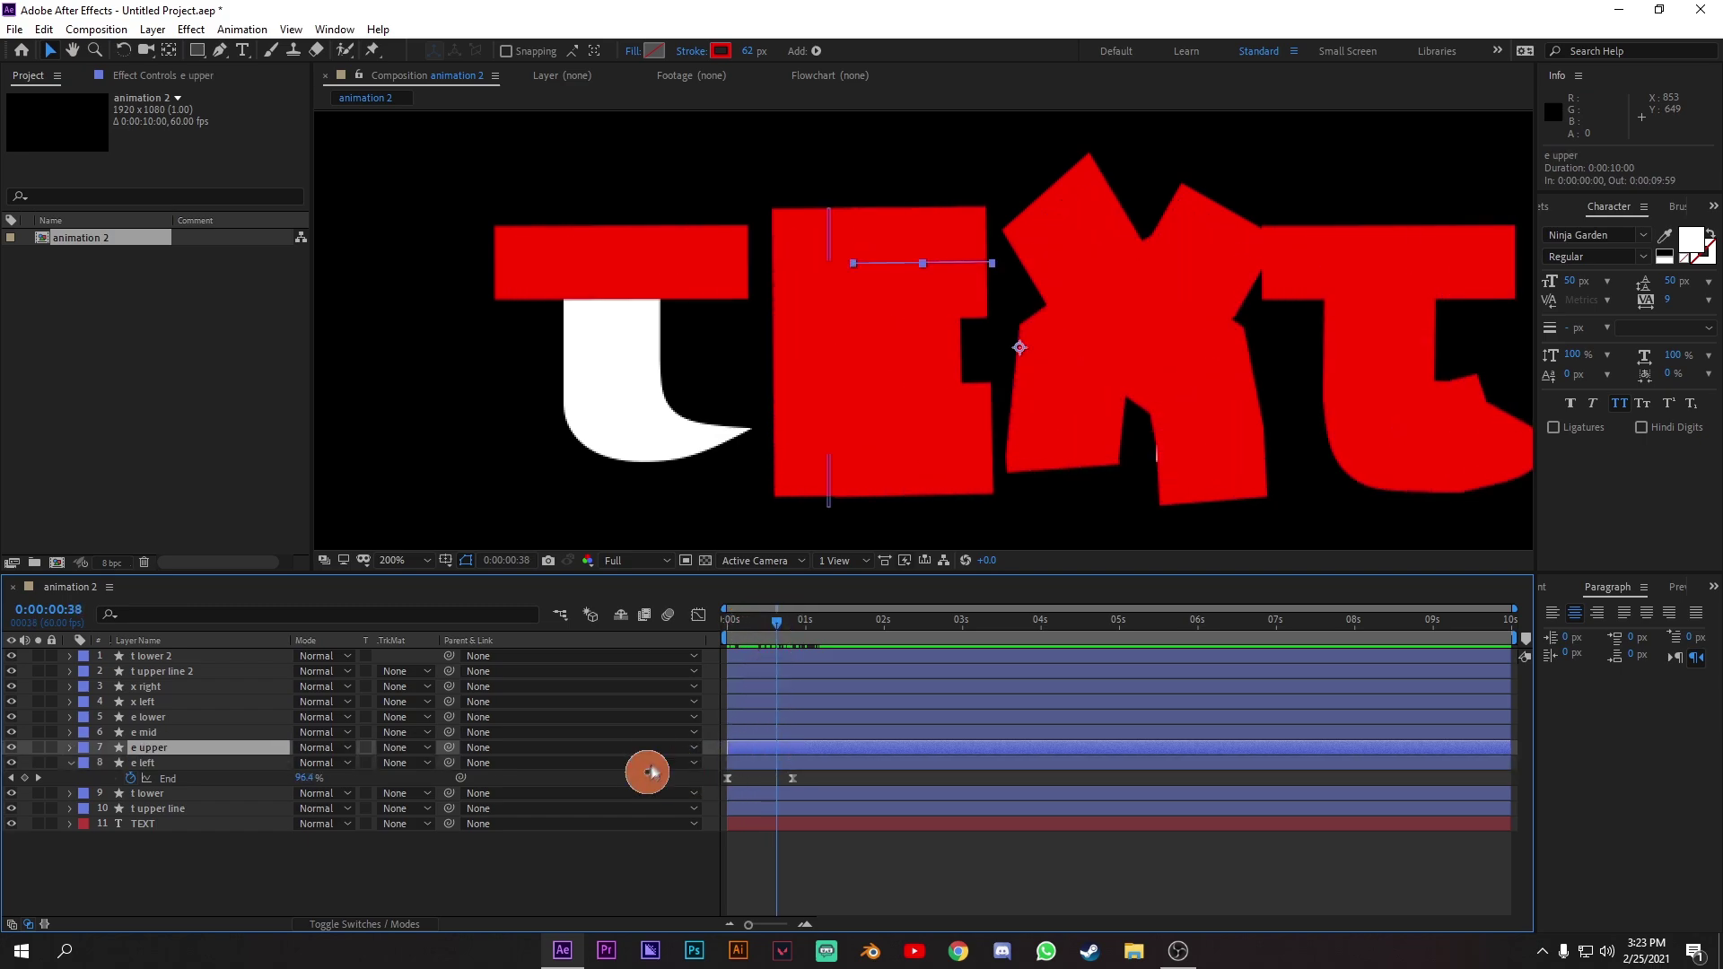
pyautogui.press('u')
pyautogui.click(777, 732)
pyautogui.press('u')
pyautogui.click(784, 718)
pyautogui.press('u')
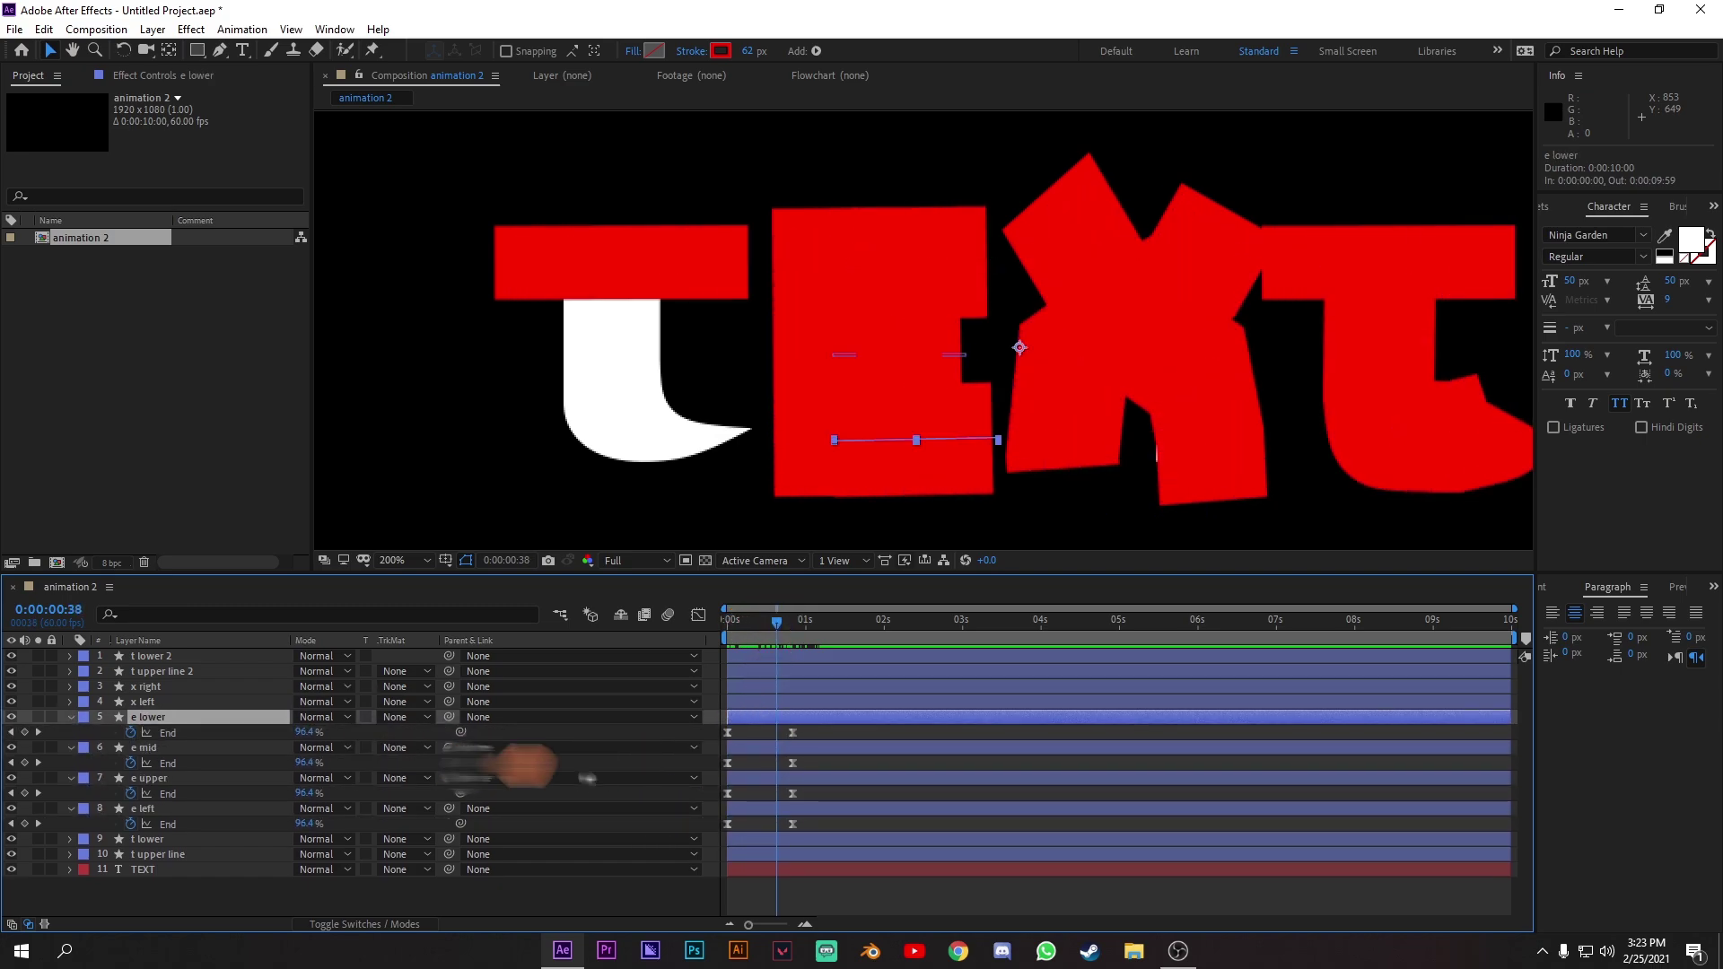
# Move the End keyframes of "e upper", "e mid" and "e lower" to start at 0:00:00:38 and preview the E reveal.
pyautogui.moveTo(819, 734); pyautogui.dragTo(779, 801)
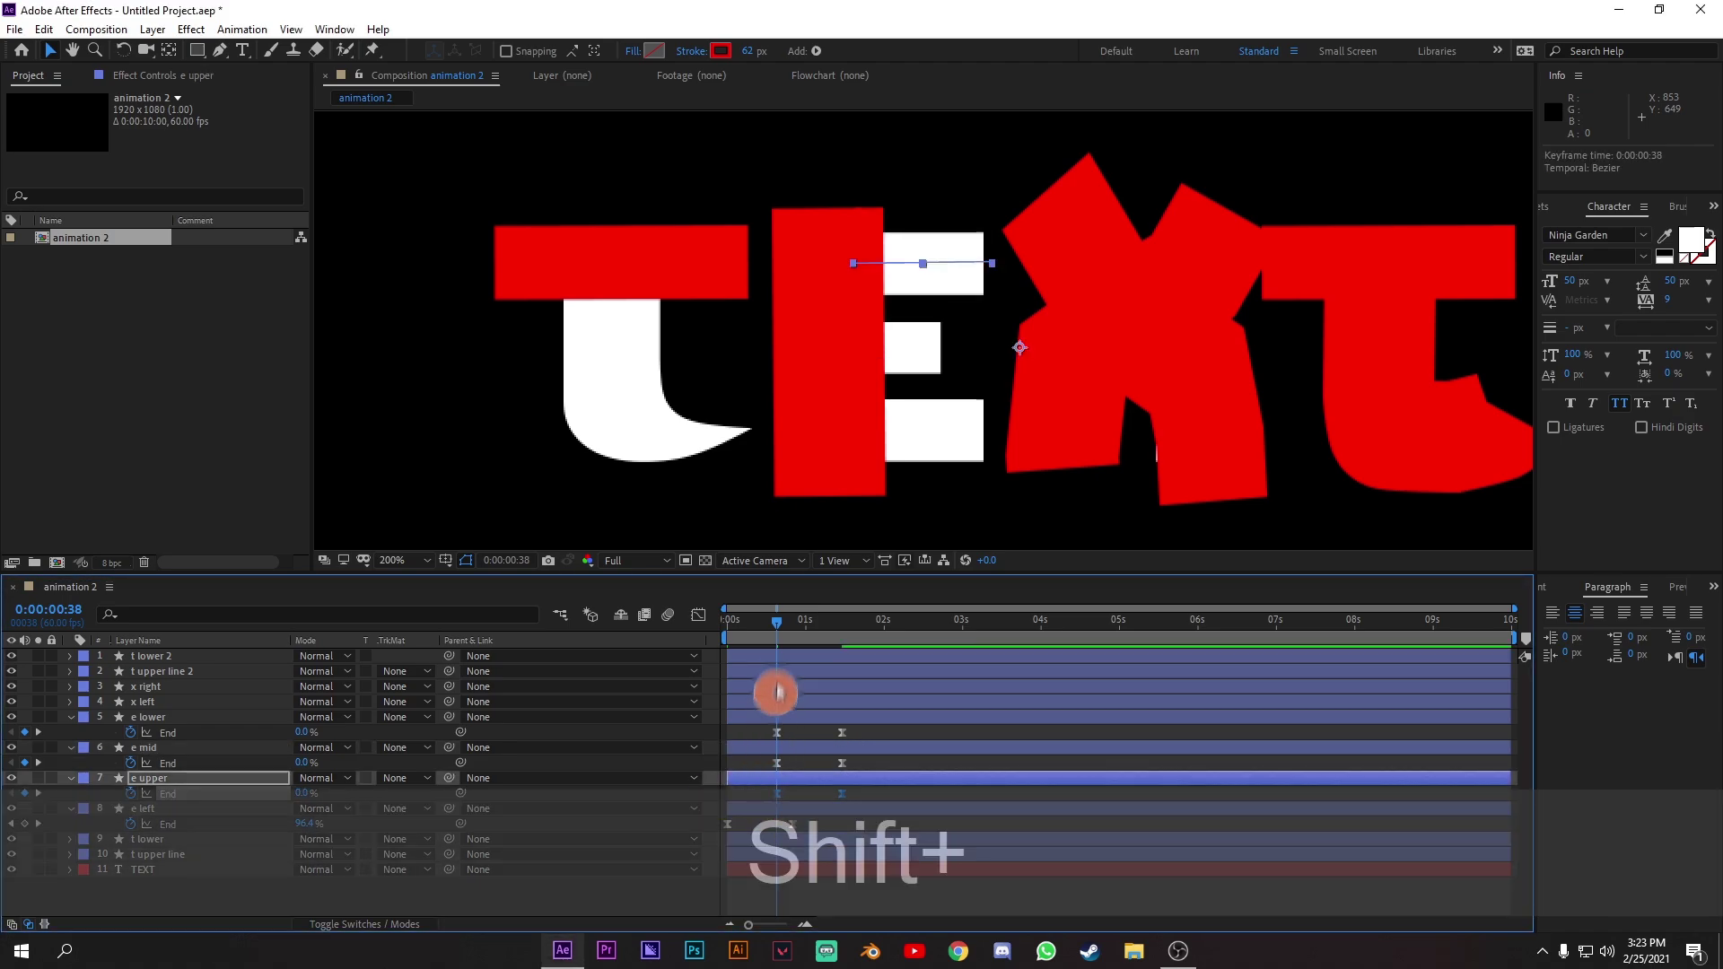
pyautogui.hotkey('shift', 'space')
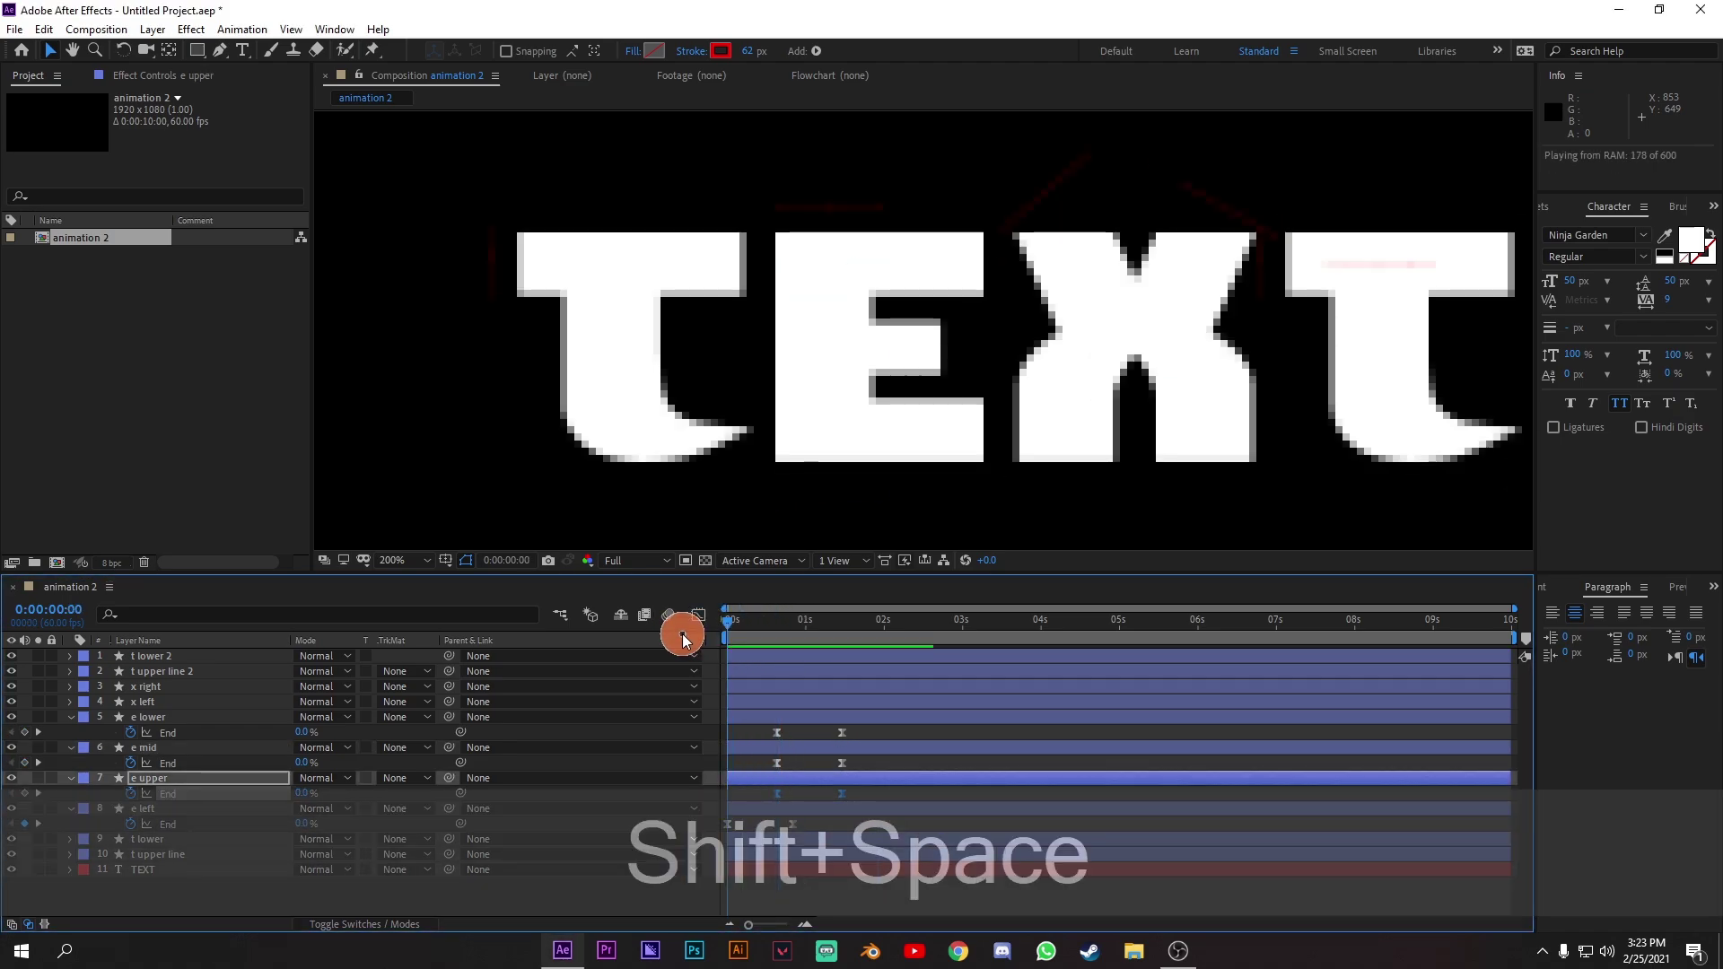
pyautogui.moveTo(834, 639)
pyautogui.mouseDown()
pyautogui.moveTo(869, 639)
pyautogui.moveTo(692, 626)
pyautogui.moveTo(895, 643)
pyautogui.moveTo(754, 658)
pyautogui.moveTo(696, 643)
pyautogui.moveTo(816, 635)
pyautogui.mouseUp()
# Undo the last layer time change and collapse the "e lower", "e mid", "e upper" and "e left" layers.
pyautogui.hotkey('ctrl', 'z')
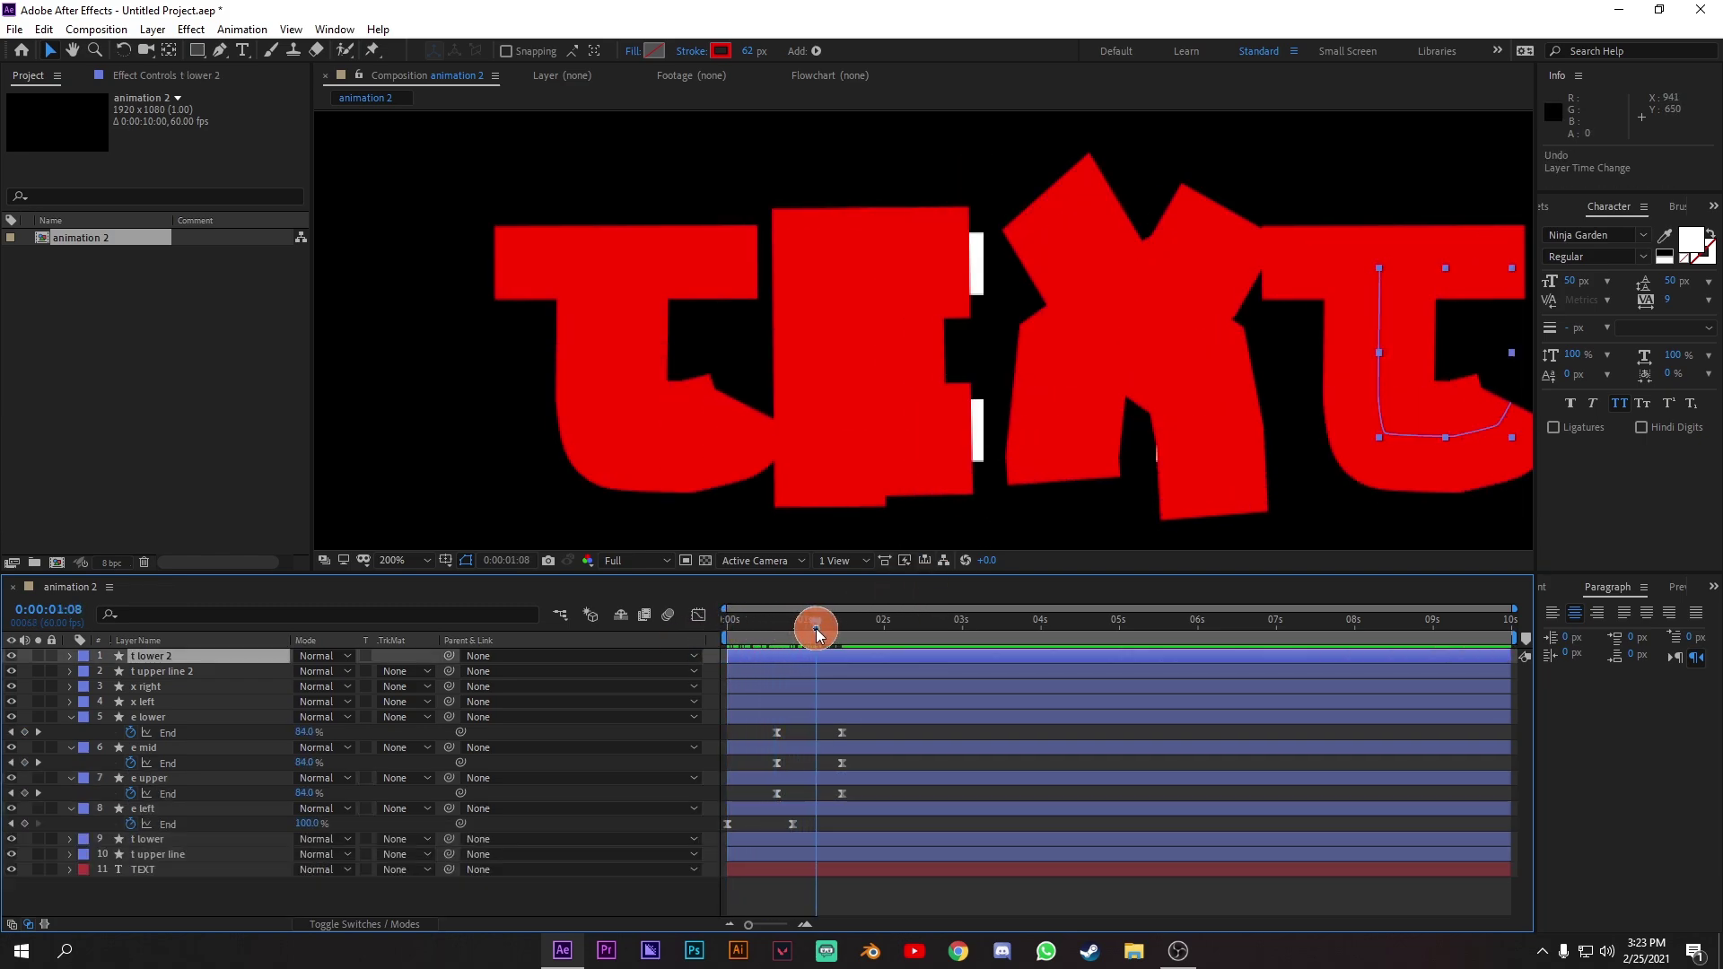
pyautogui.click(72, 717)
pyautogui.click(76, 749)
pyautogui.click(72, 732)
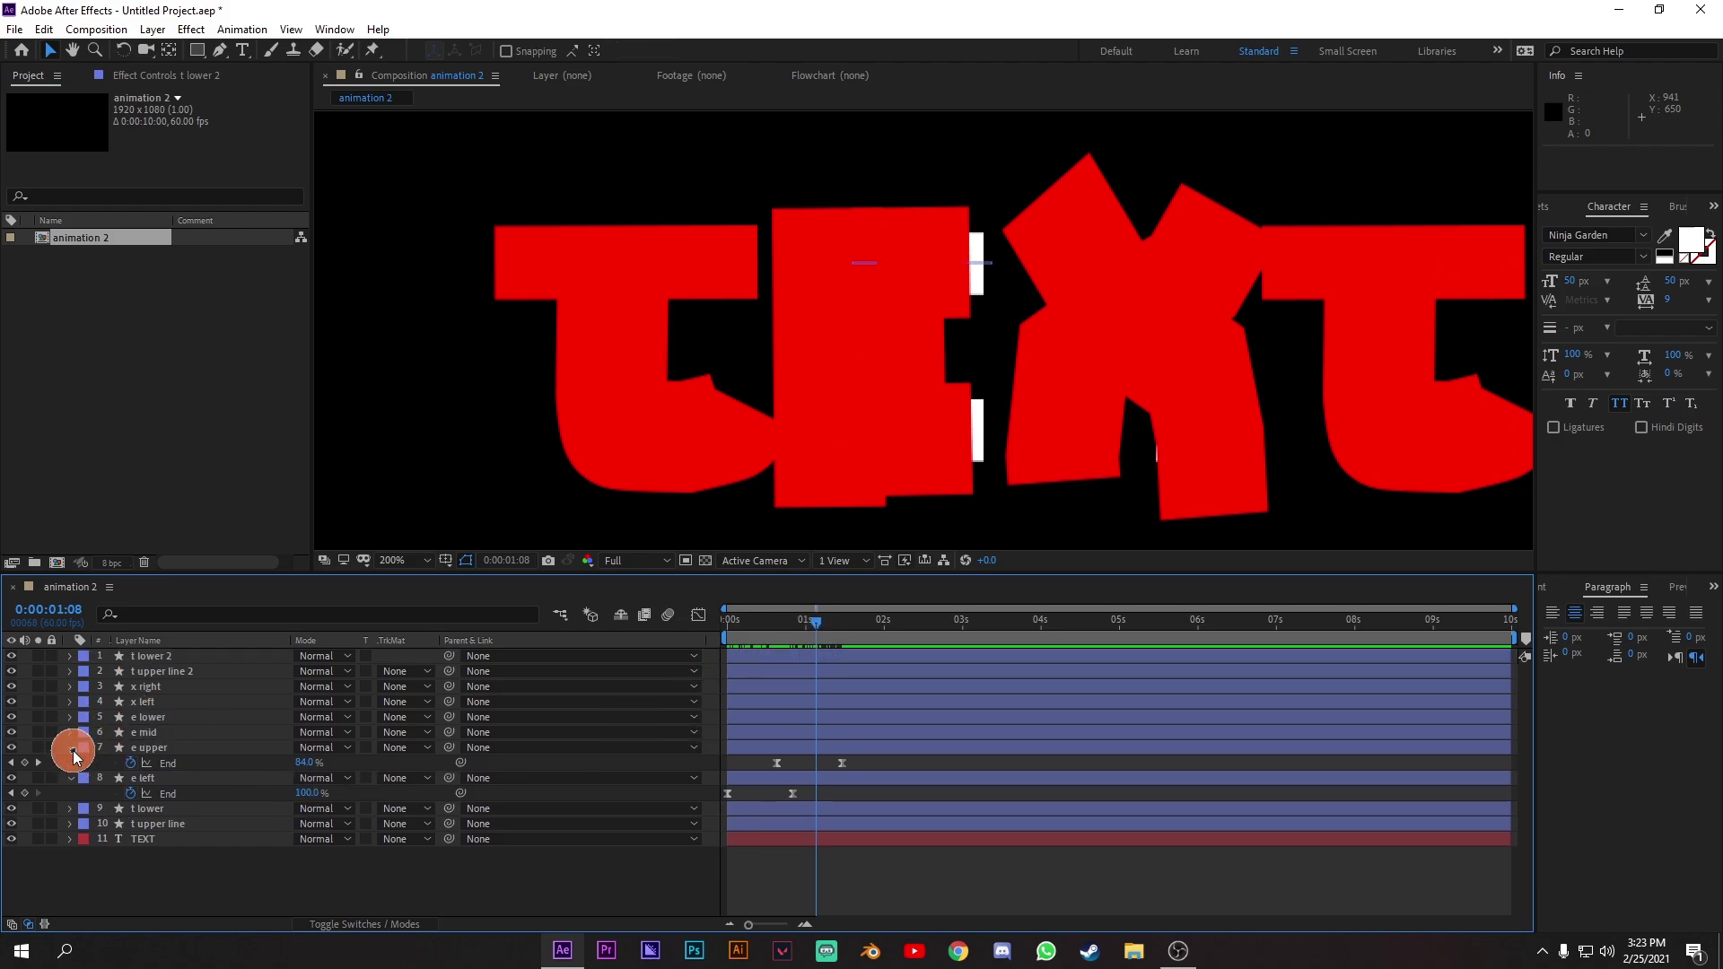
pyautogui.click(72, 747)
pyautogui.click(72, 763)
pyautogui.click(1304, 459)
pyautogui.click(1173, 601)
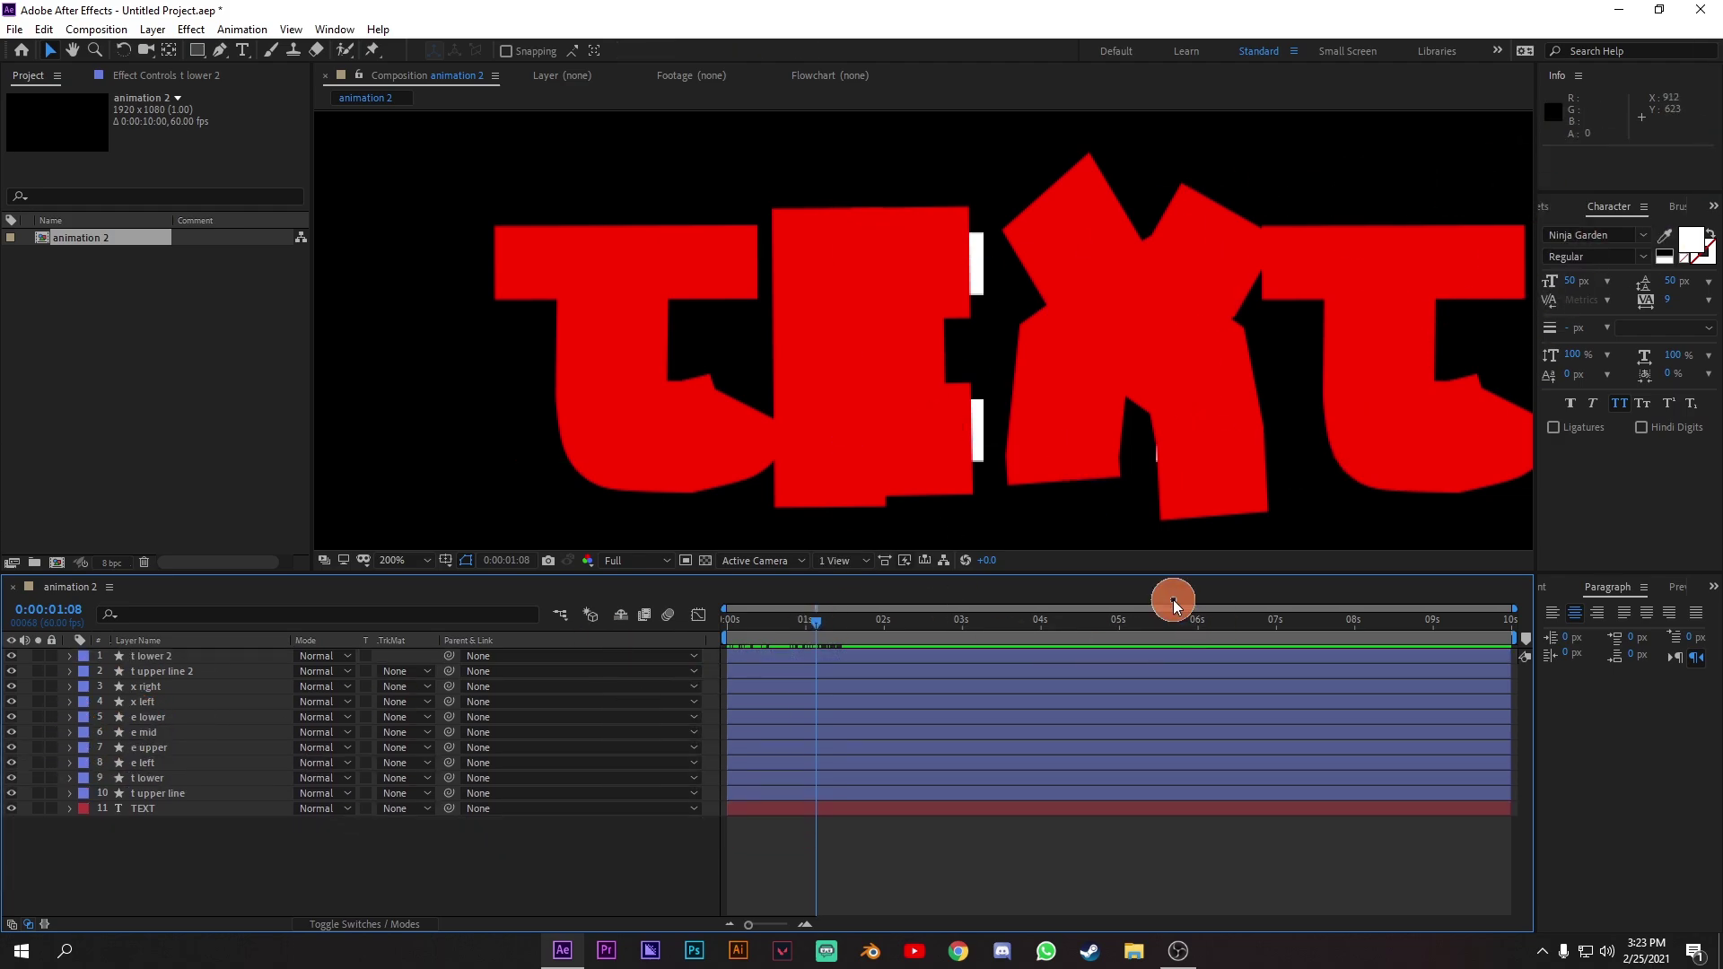
# Delete the "t lower 2" and "t upper line 2" layers covering the last T.
pyautogui.click(219, 778)
pyautogui.click(208, 656)
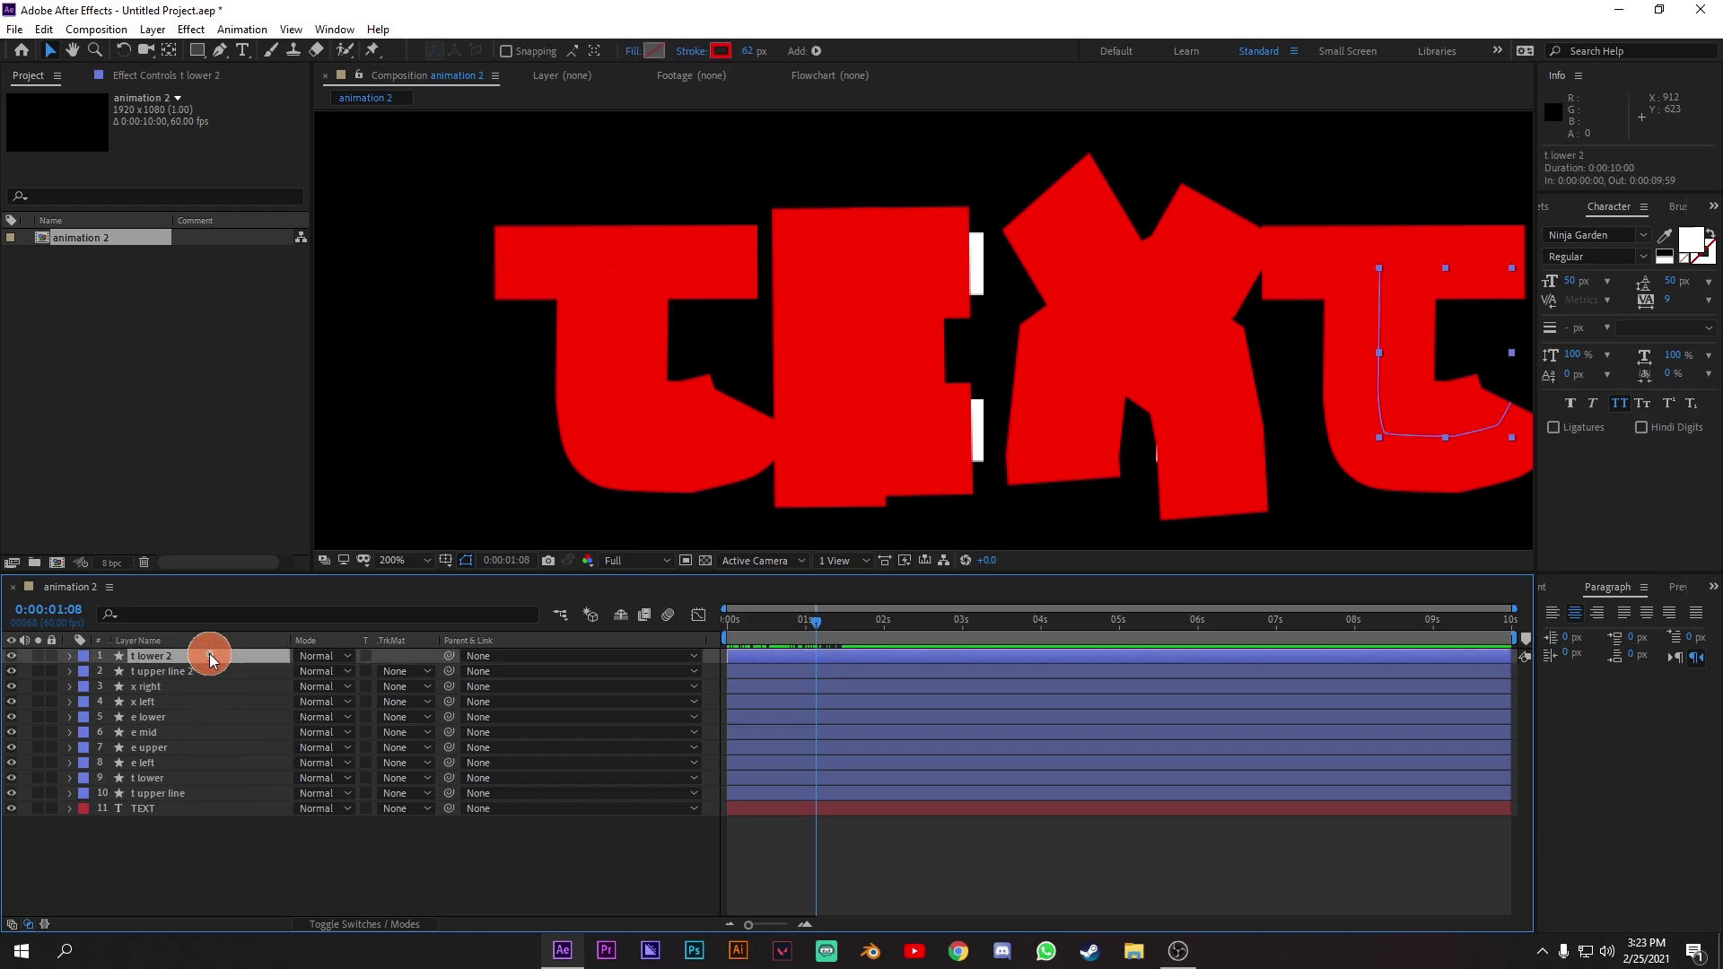
pyautogui.press('Delete')
pyautogui.click(209, 656)
pyautogui.press('Delete')
# Duplicate the "t upper line" and "t lower" layers and bring both copies to the top of the layer stack.
pyautogui.click(186, 762)
pyautogui.keyDown('ctrl'); pyautogui.click(197, 749); pyautogui.keyUp('ctrl')
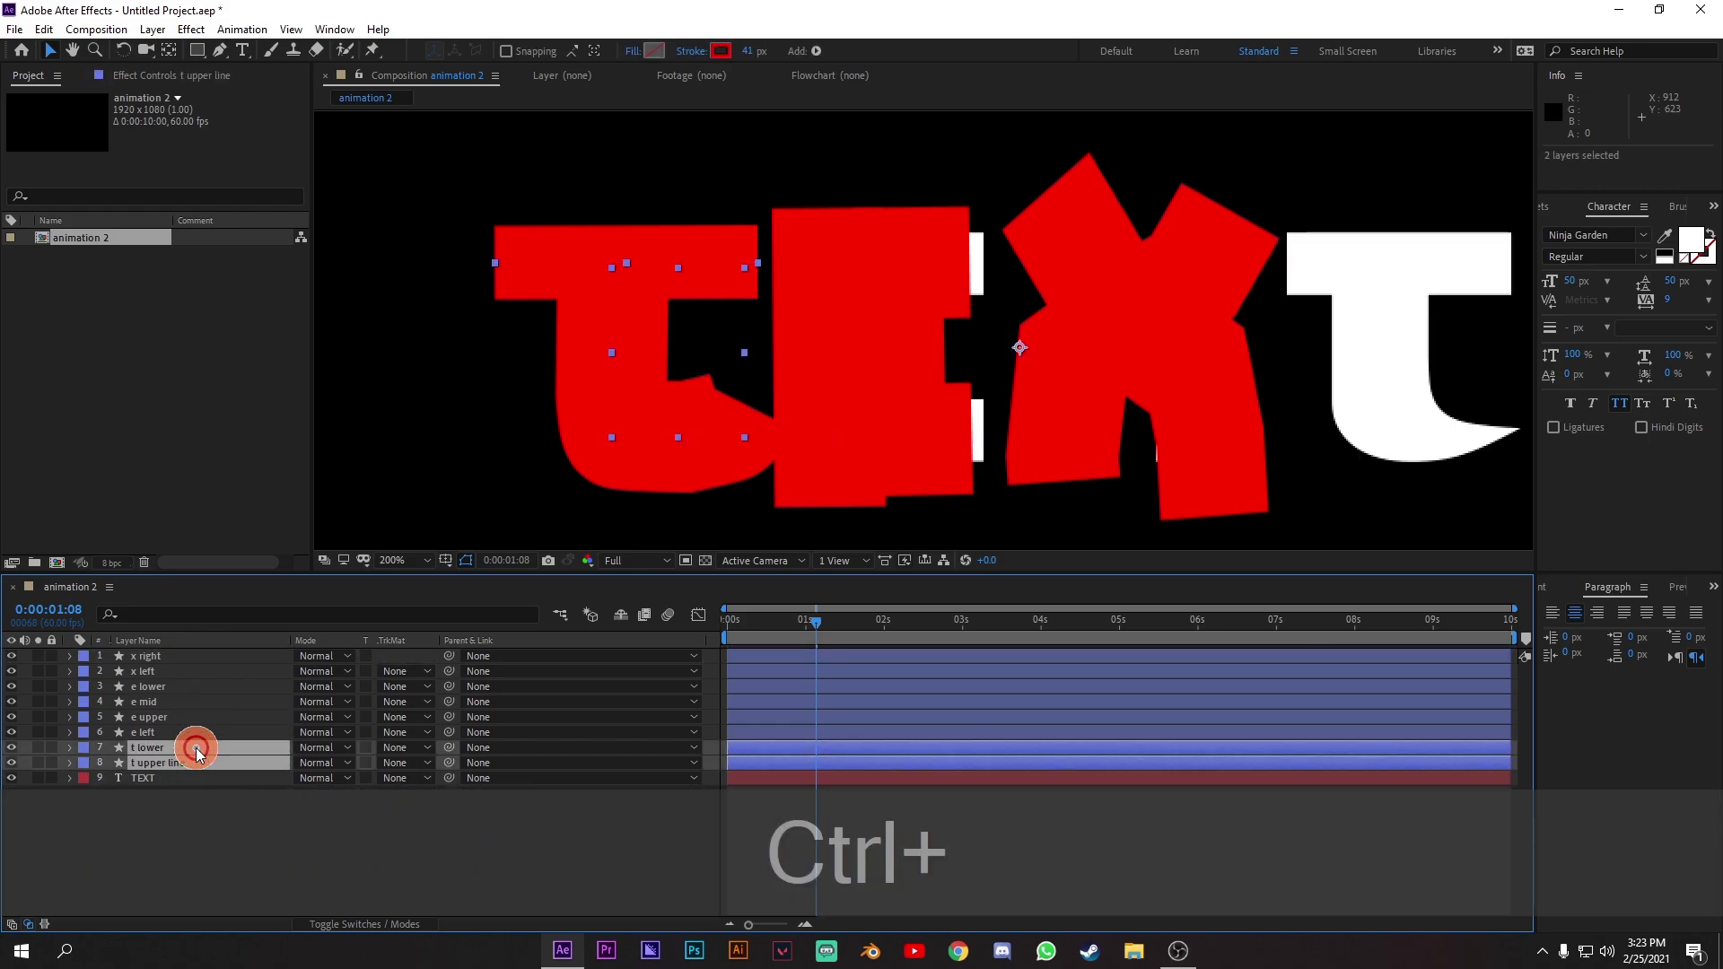
pyautogui.hotkey('ctrl', 'd')
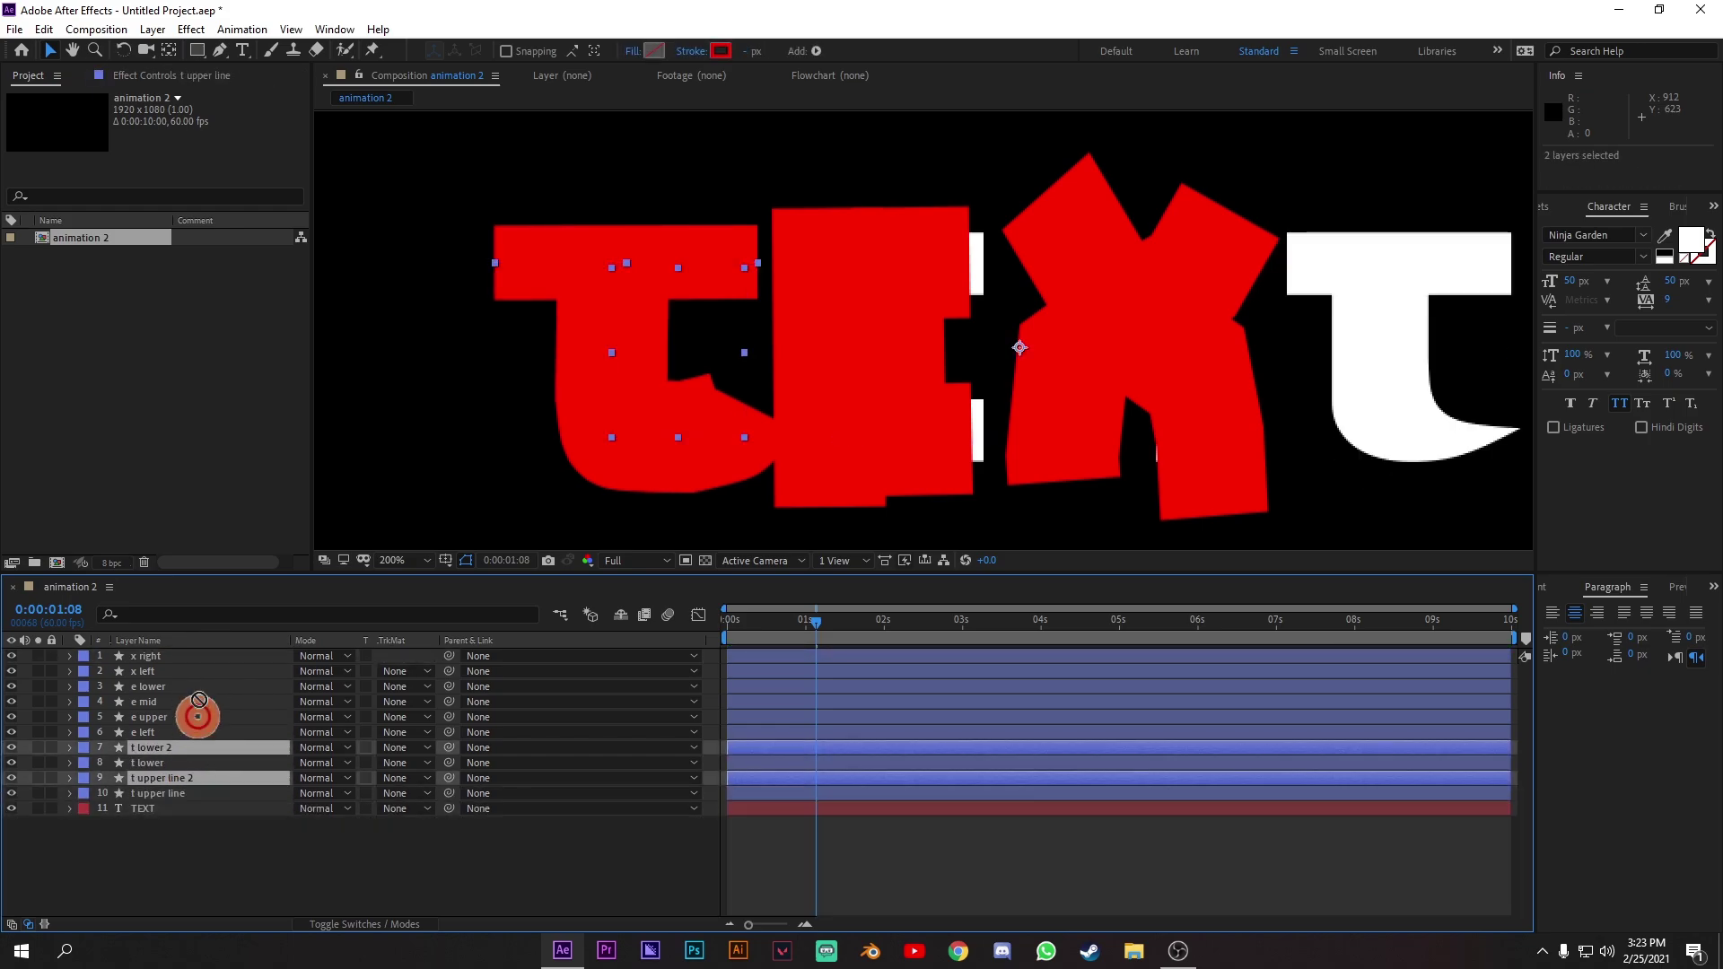
pyautogui.click(197, 642)
pyautogui.hotkey('ctrl', 'shift', ']')
pyautogui.press(',')
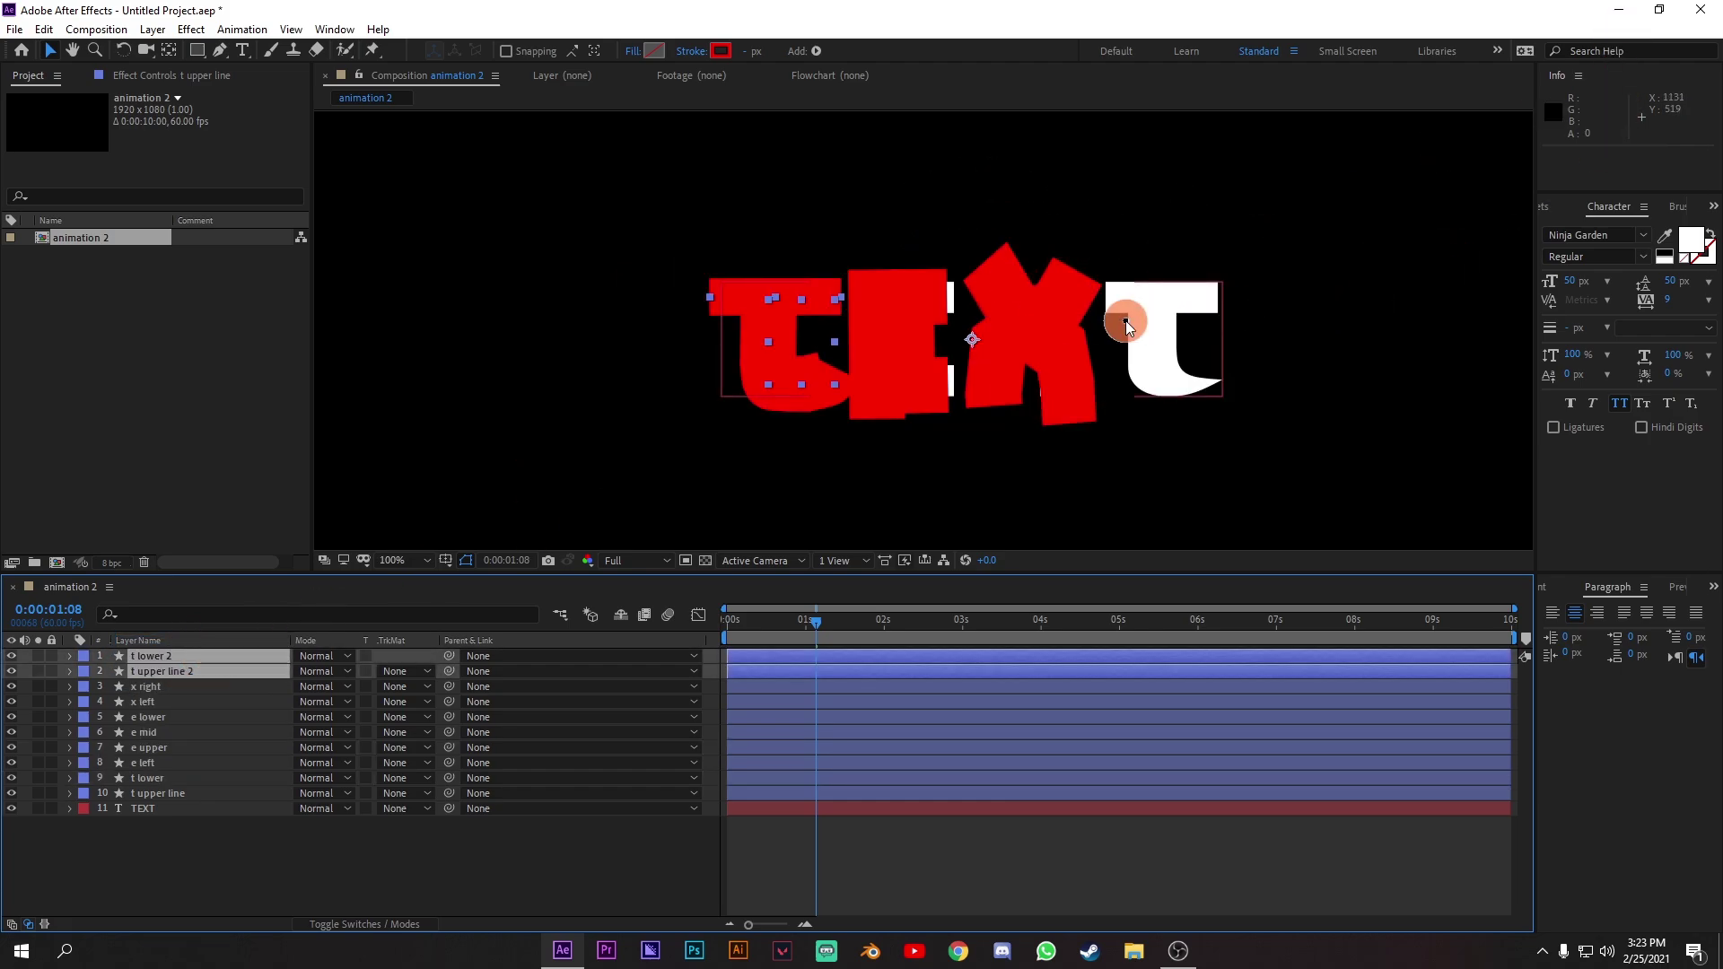
# Shift the duplicated T strokes horizontally until they cover the last letter T, and preview the animation from the start.
pyautogui.hotkey('shift', 'Right')
pyautogui.press('Left')
pyautogui.press('Left')
pyautogui.press('Left')
pyautogui.press('Left')
pyautogui.press('Left')
pyautogui.press('Left')
pyautogui.press('Left')
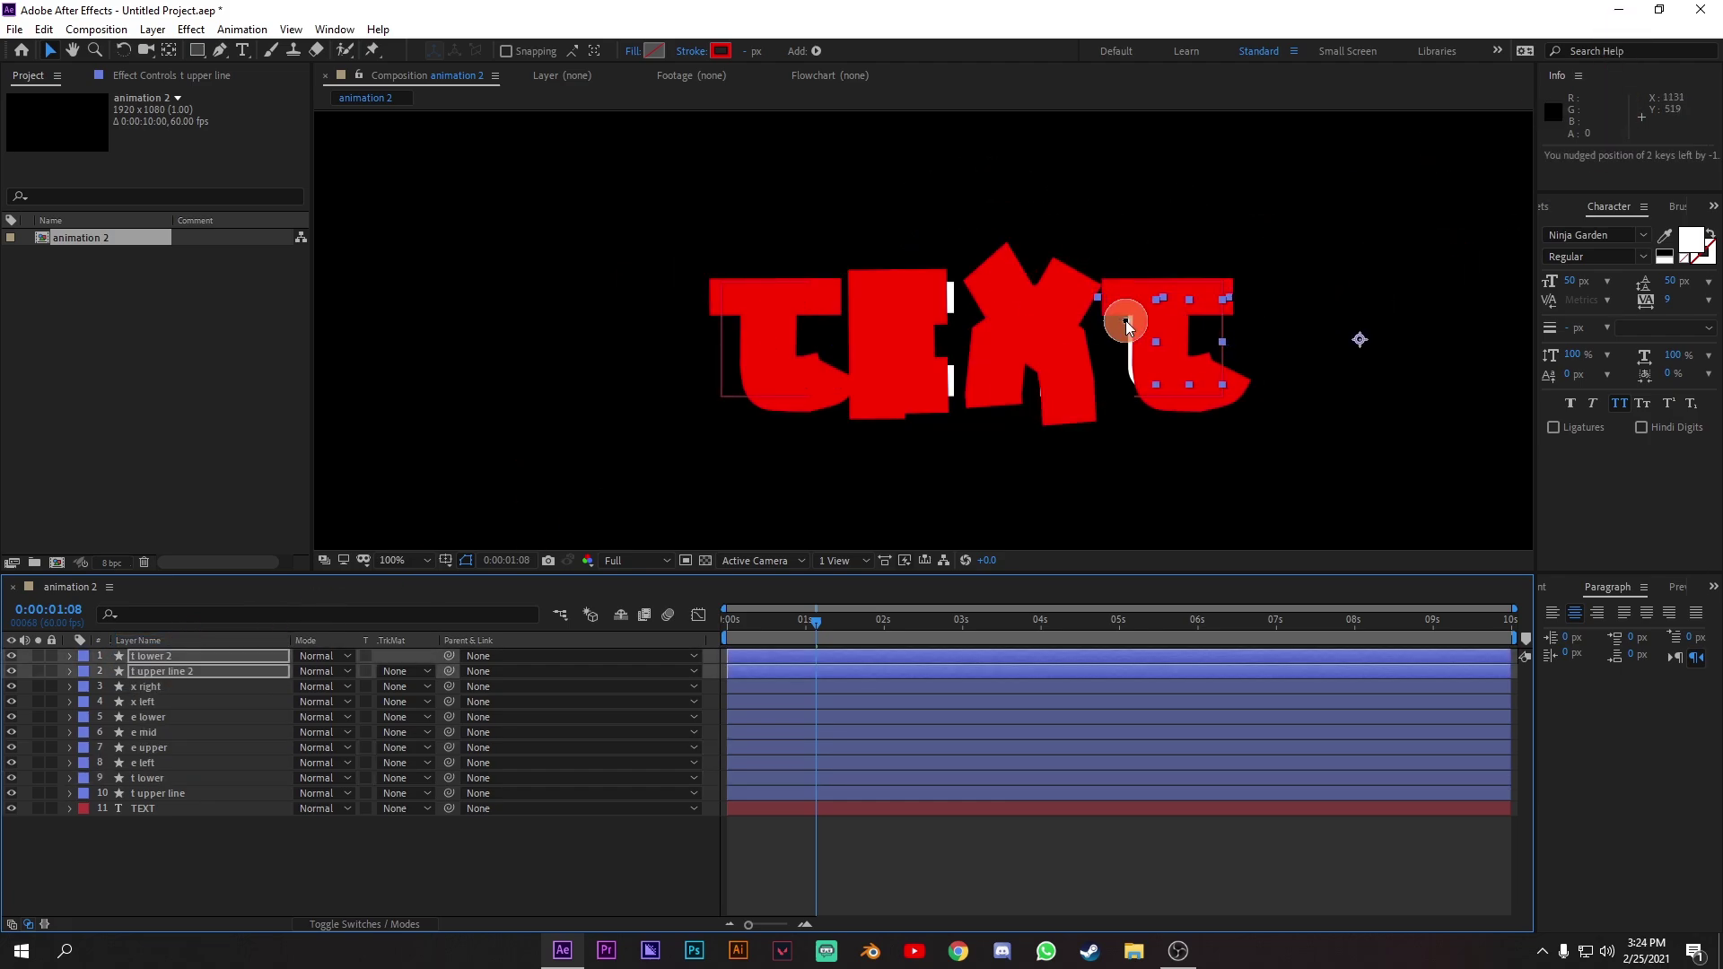
pyautogui.moveTo(834, 626); pyautogui.dragTo(616, 619)
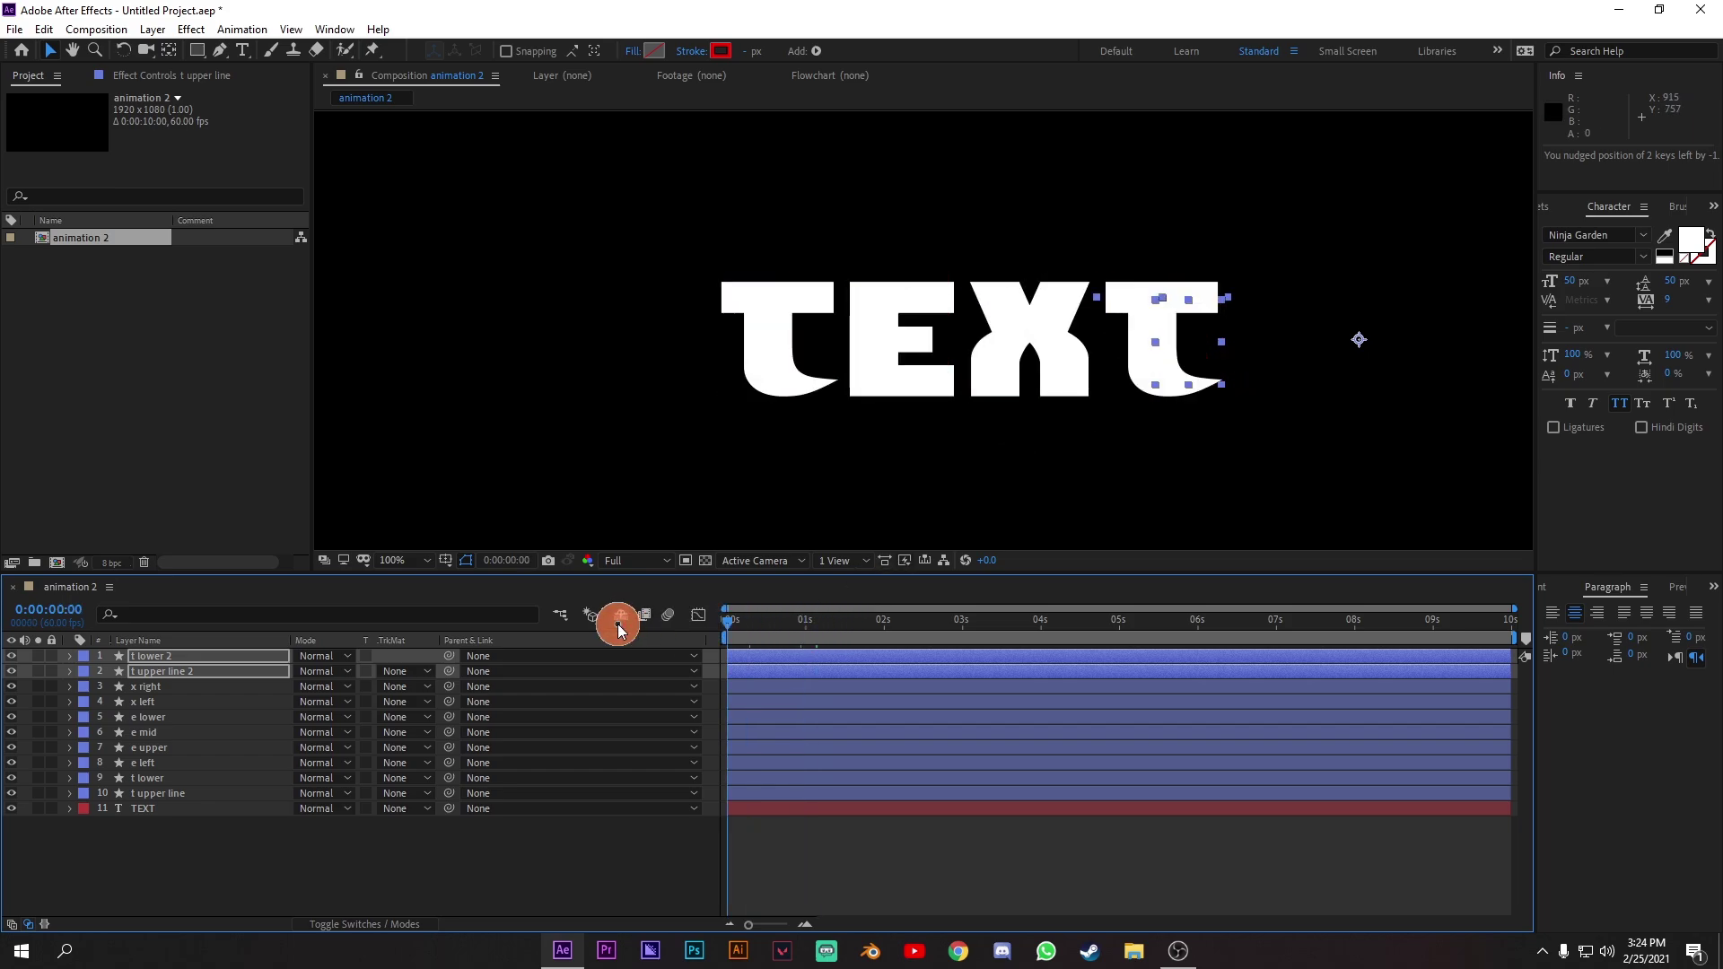
pyautogui.press('space')
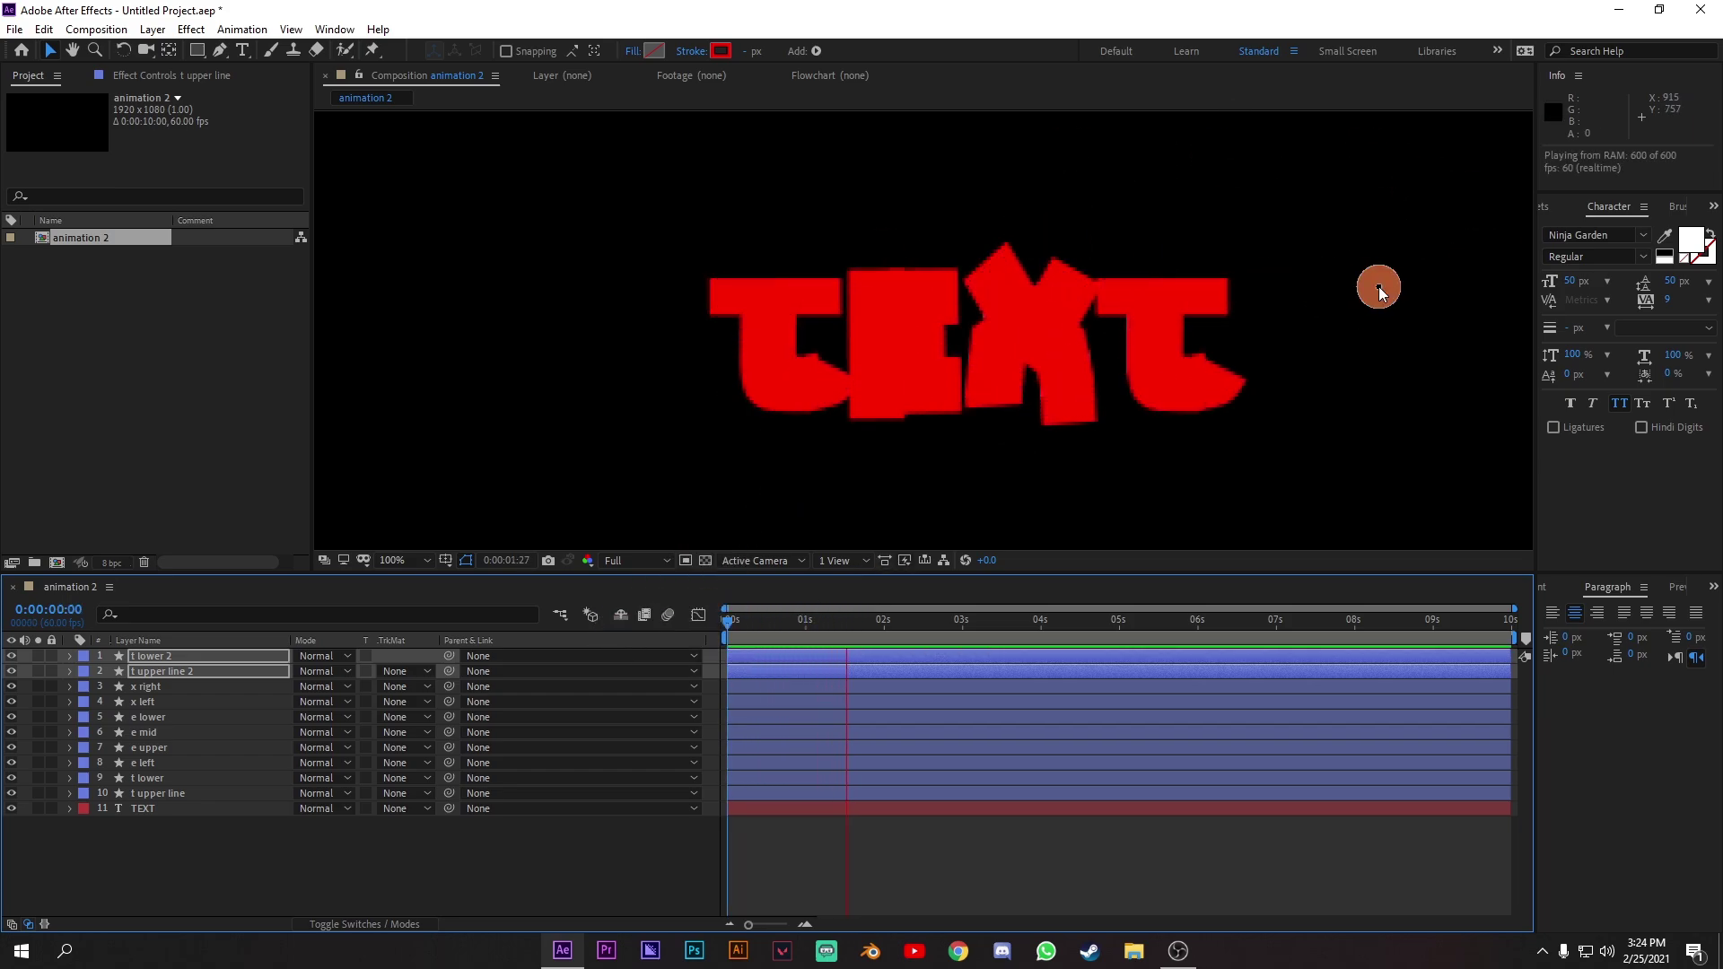
pyautogui.click(862, 639)
pyautogui.moveTo(862, 639); pyautogui.dragTo(674, 633)
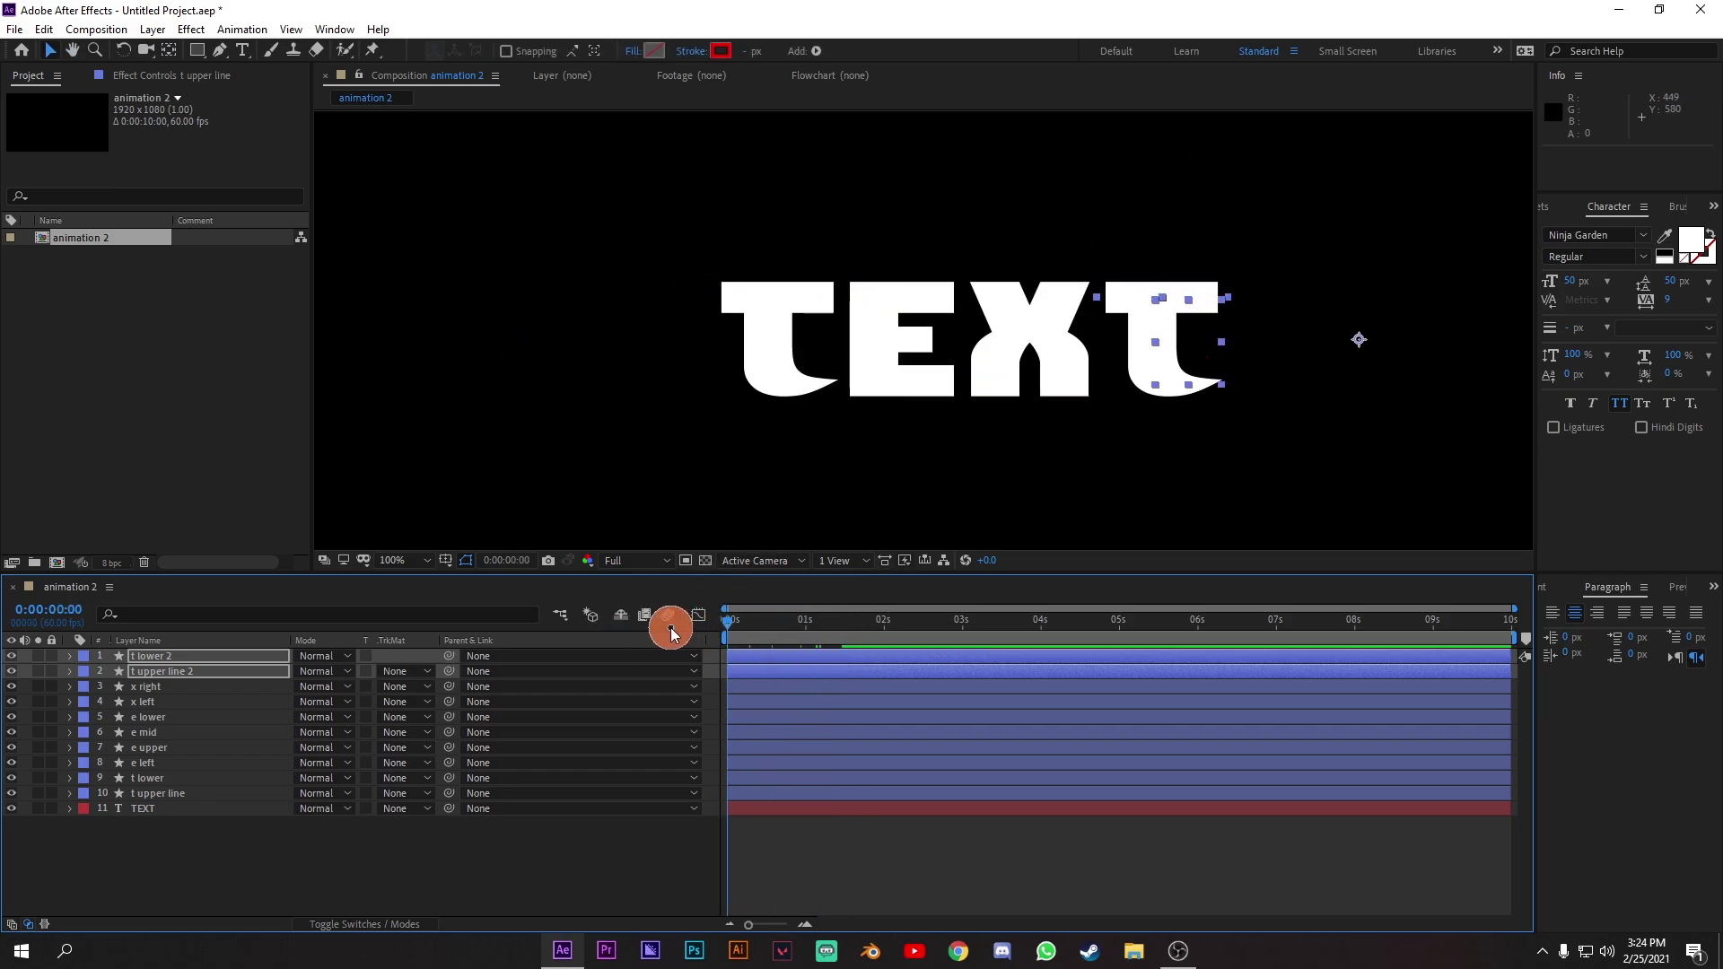
# Pre-compose all ten red shape layers as "masks", moving all attributes into the new composition.
pyautogui.click(139, 720)
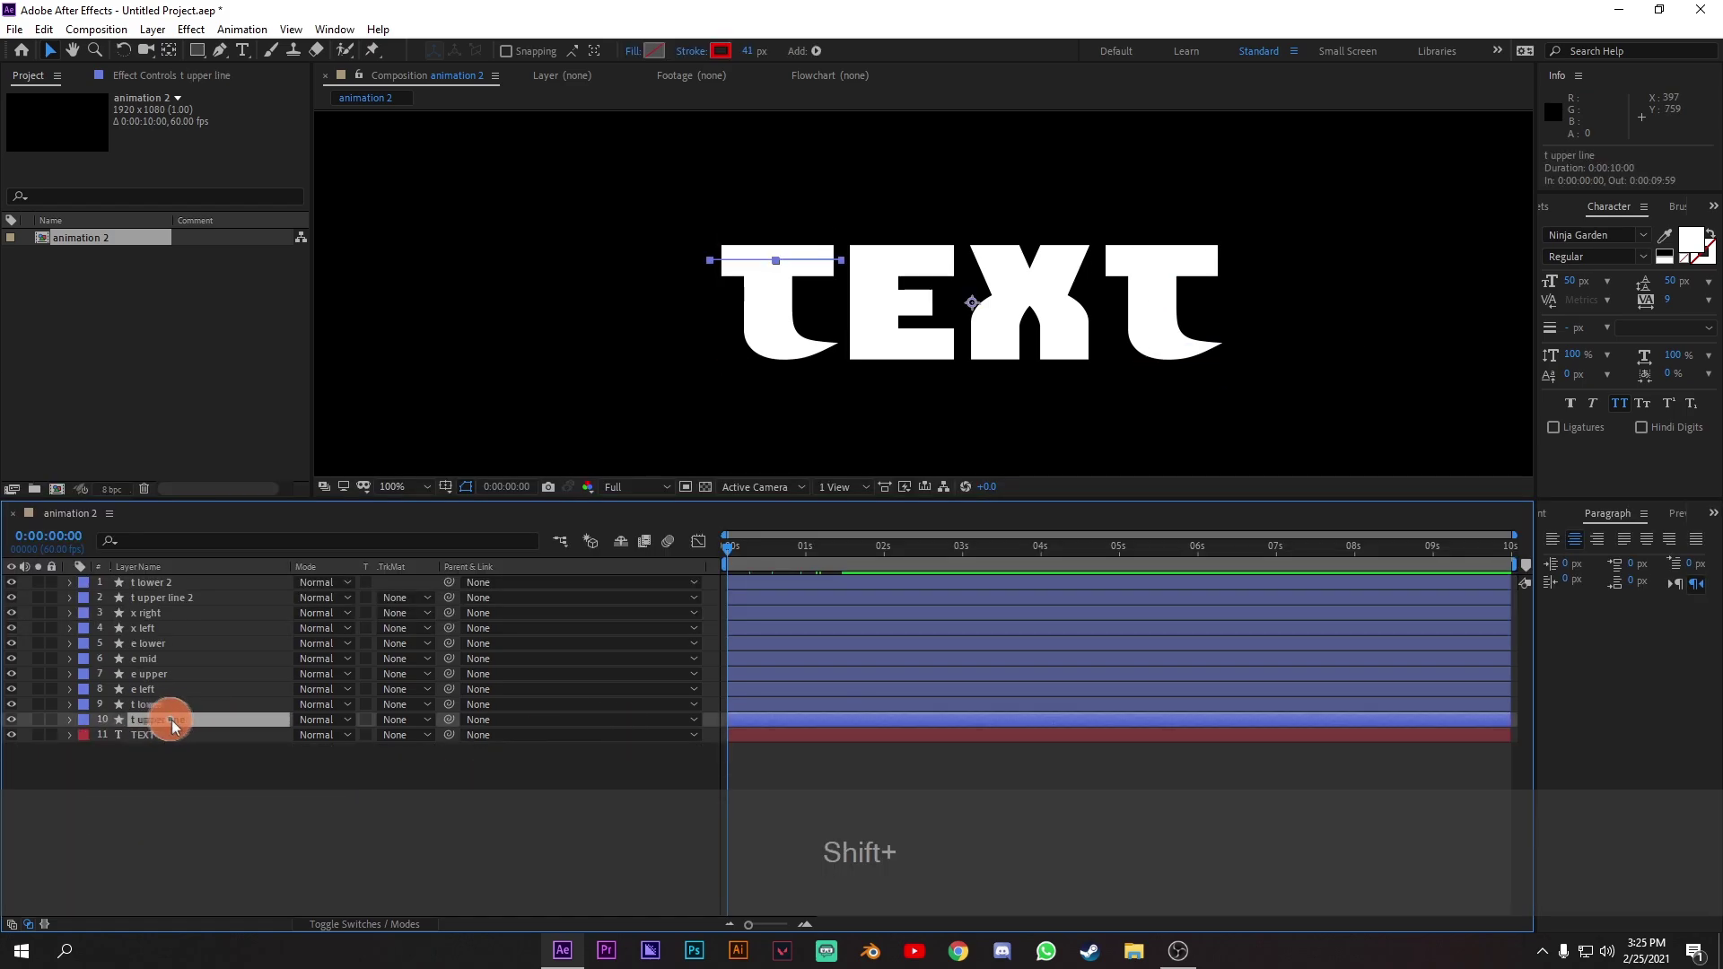
pyautogui.keyDown('shift'); pyautogui.click(170, 586); pyautogui.keyUp('shift')
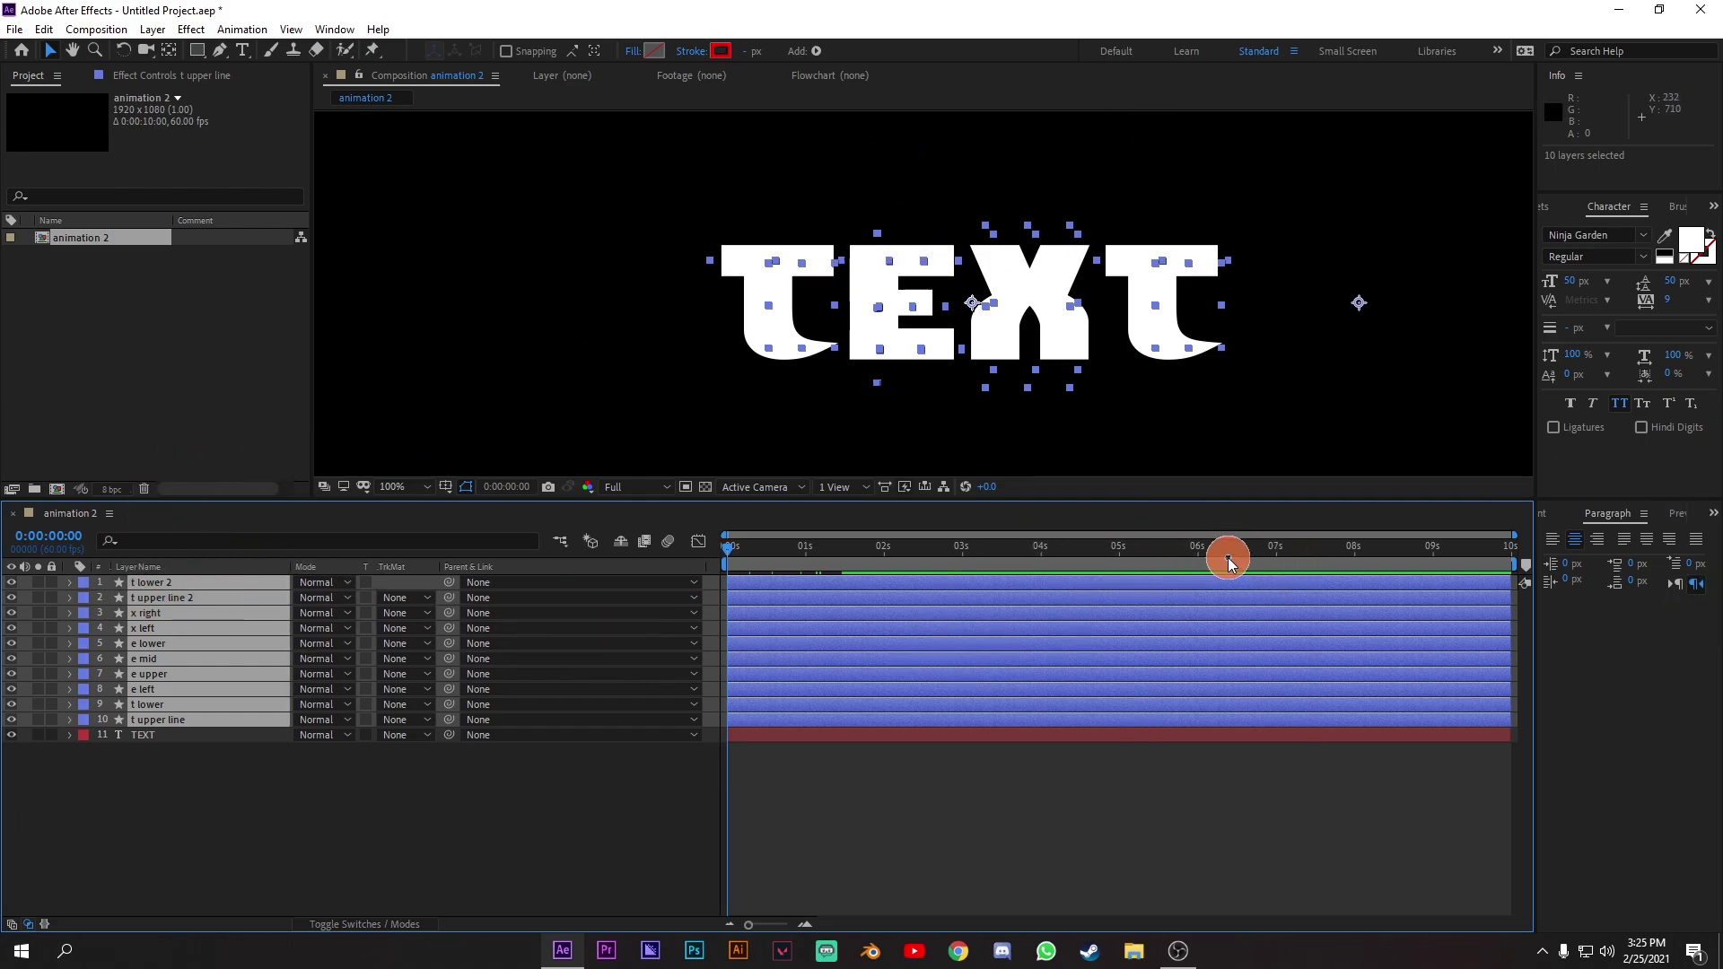
pyautogui.rightClick(238, 645)
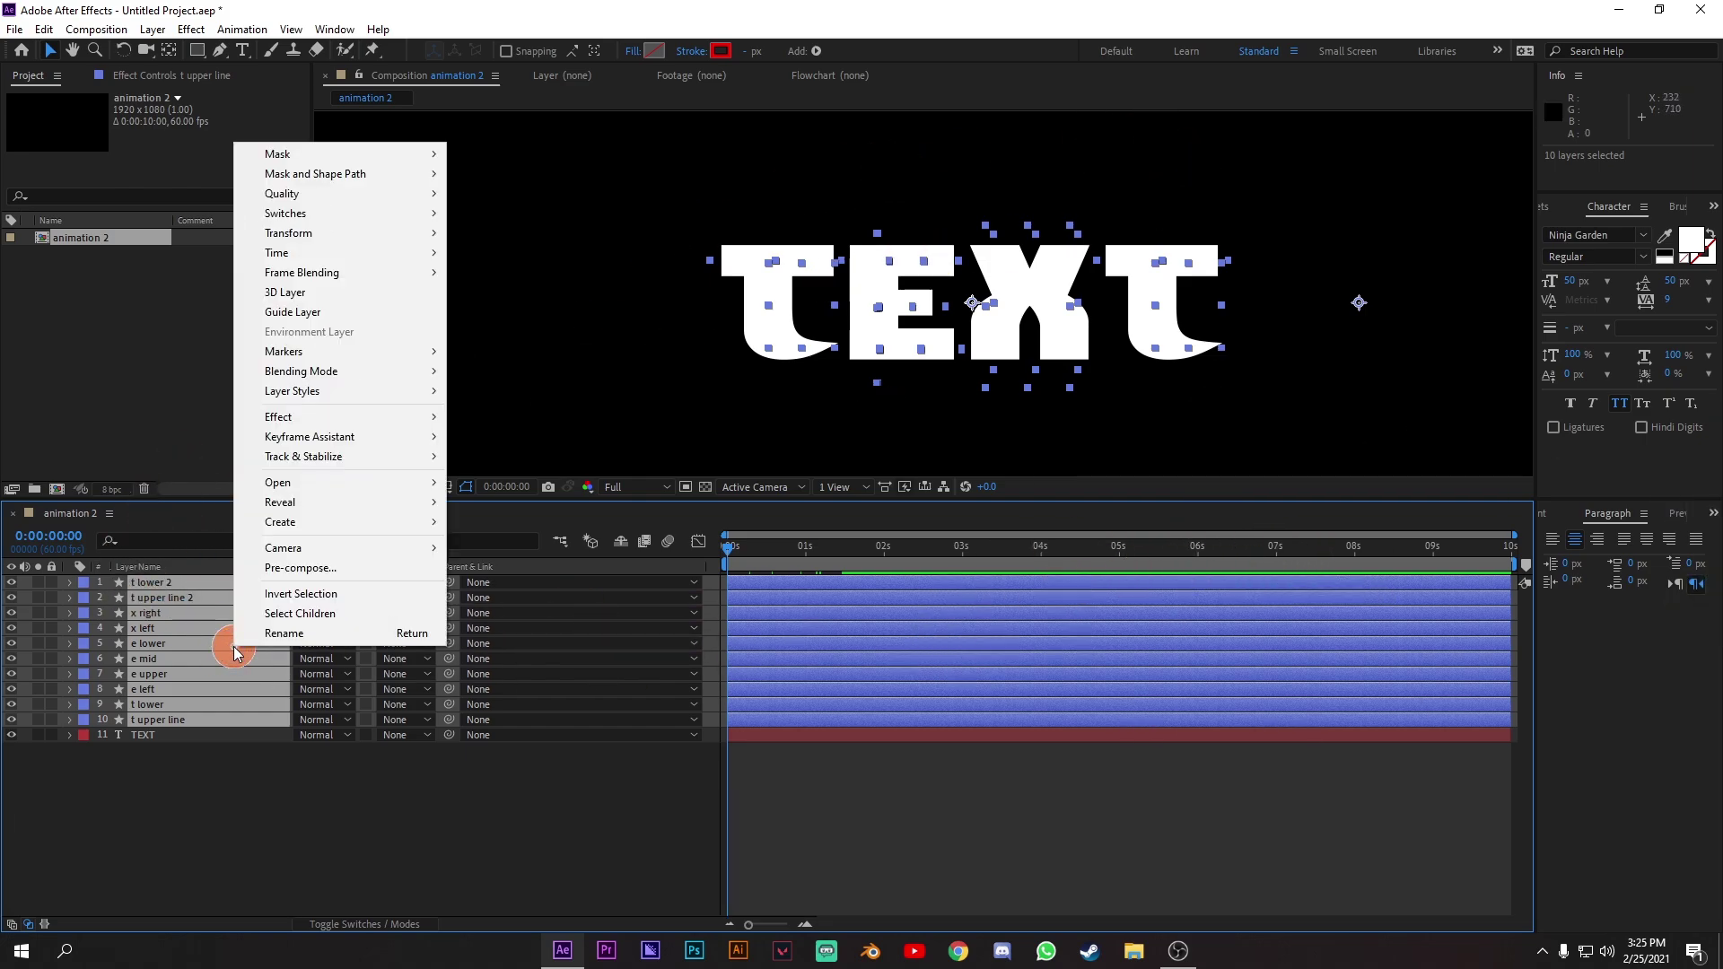
pyautogui.click(283, 551)
pyautogui.write('M')
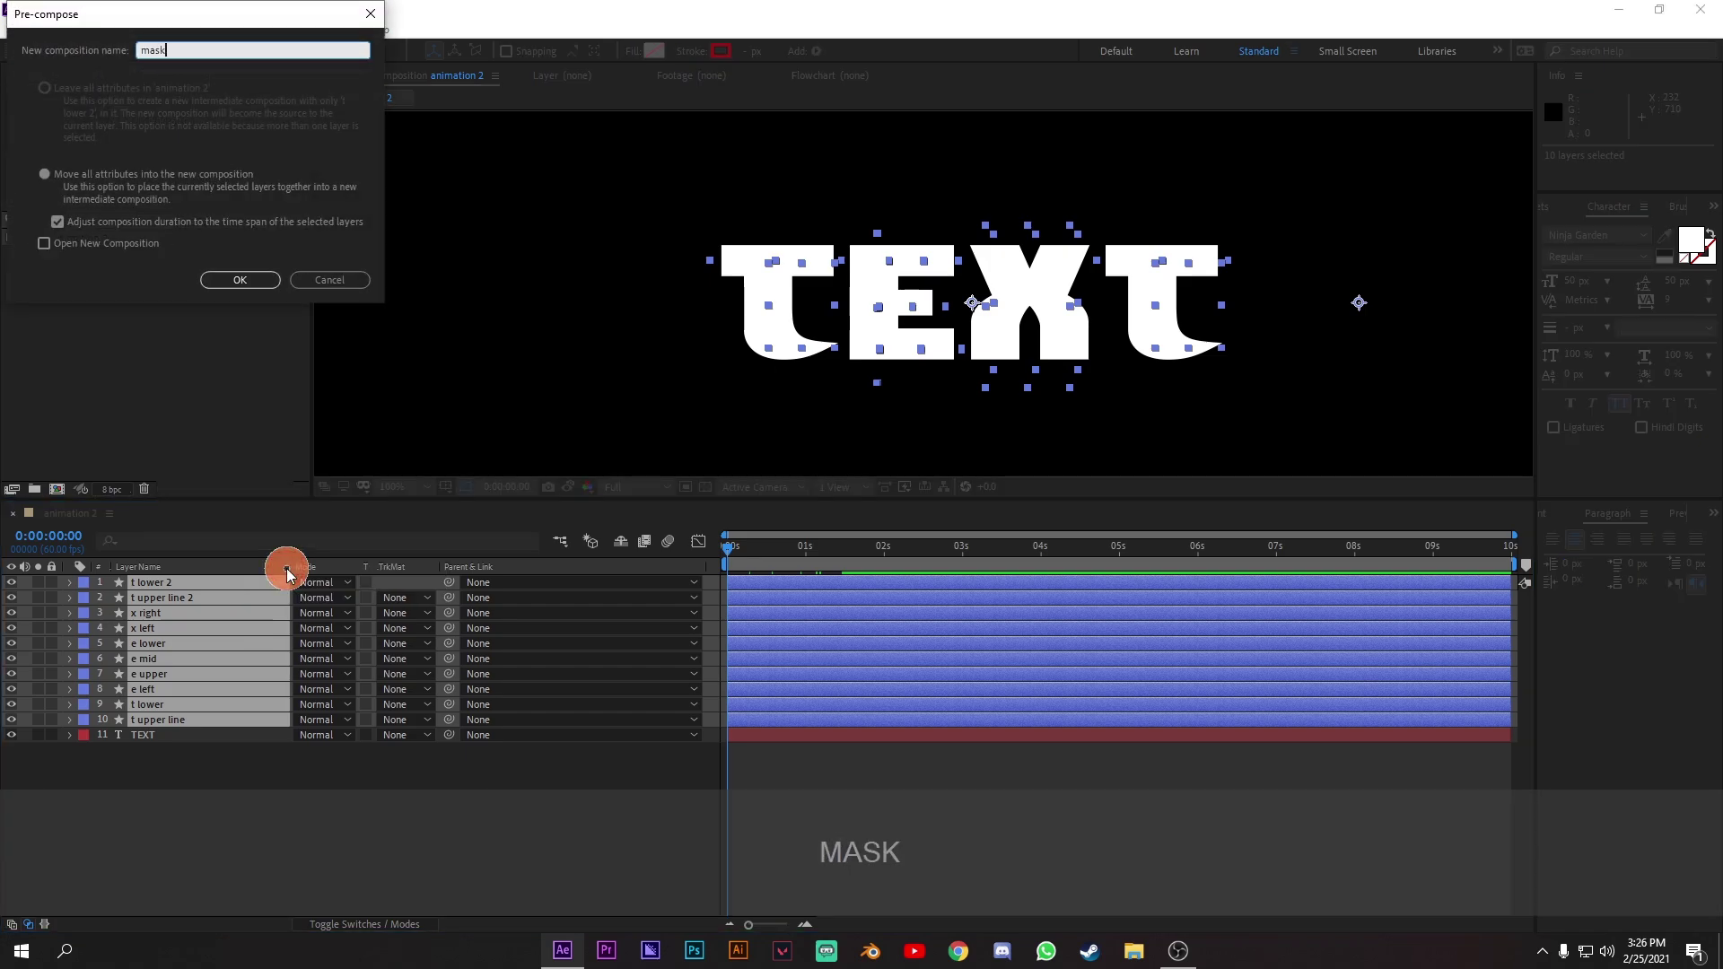
pyautogui.click(44, 173)
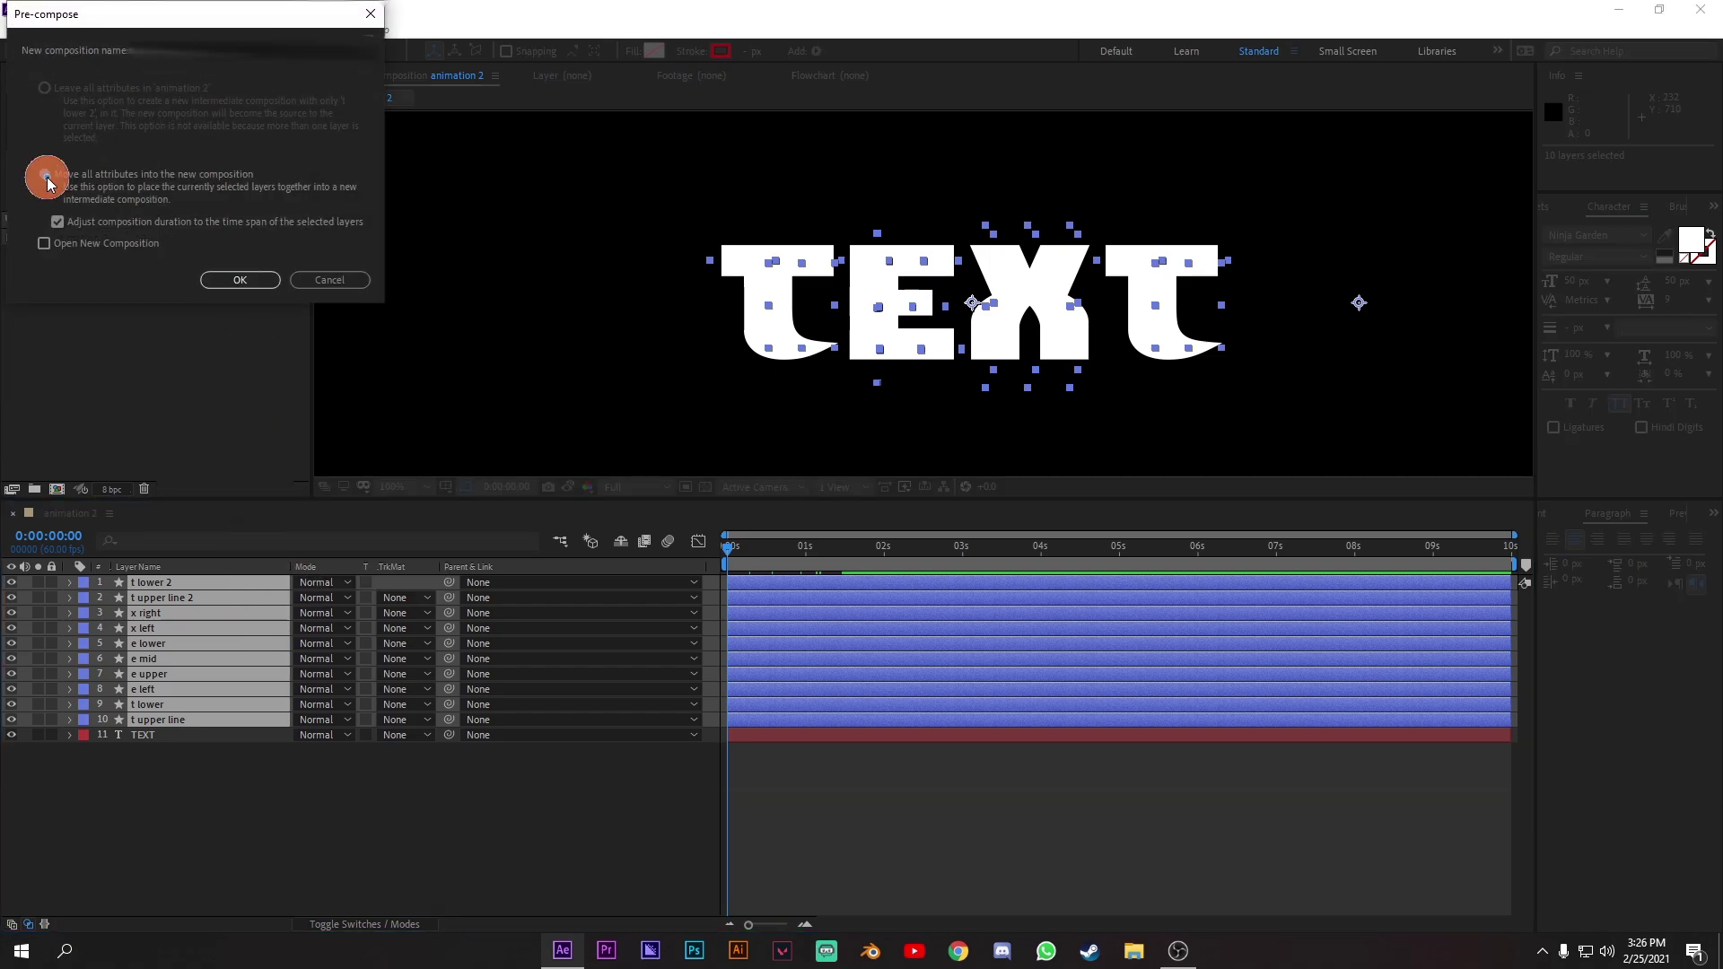
pyautogui.click(240, 280)
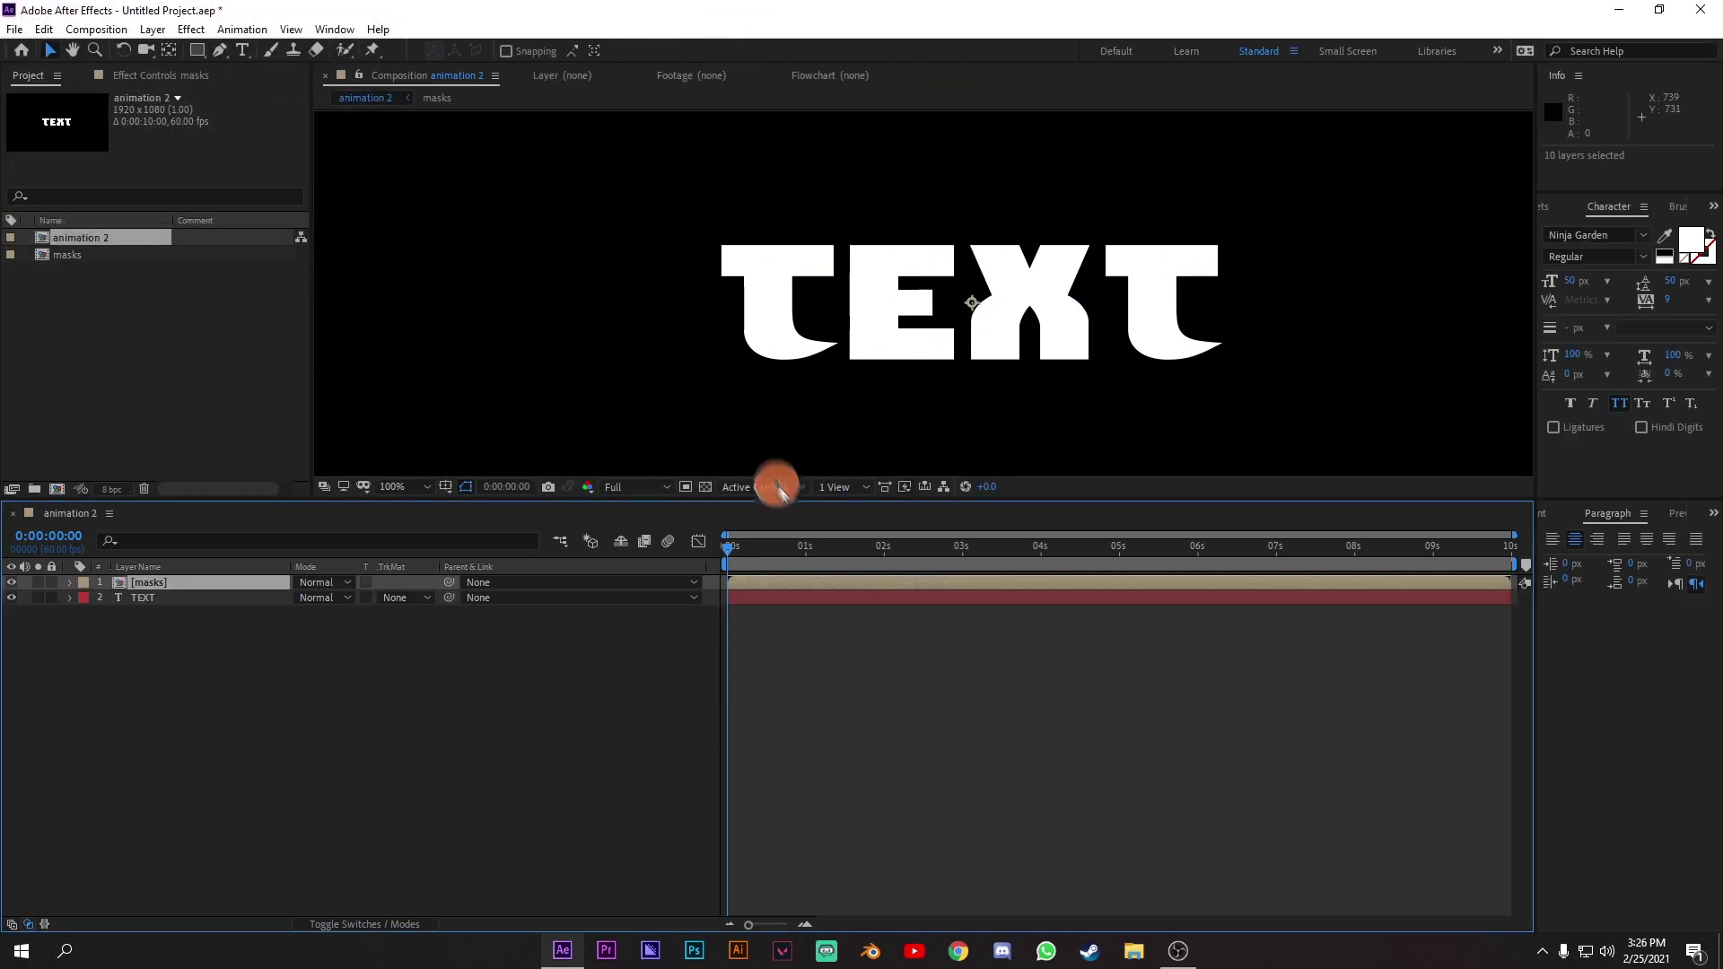
pyautogui.moveTo(761, 552); pyautogui.dragTo(729, 552)
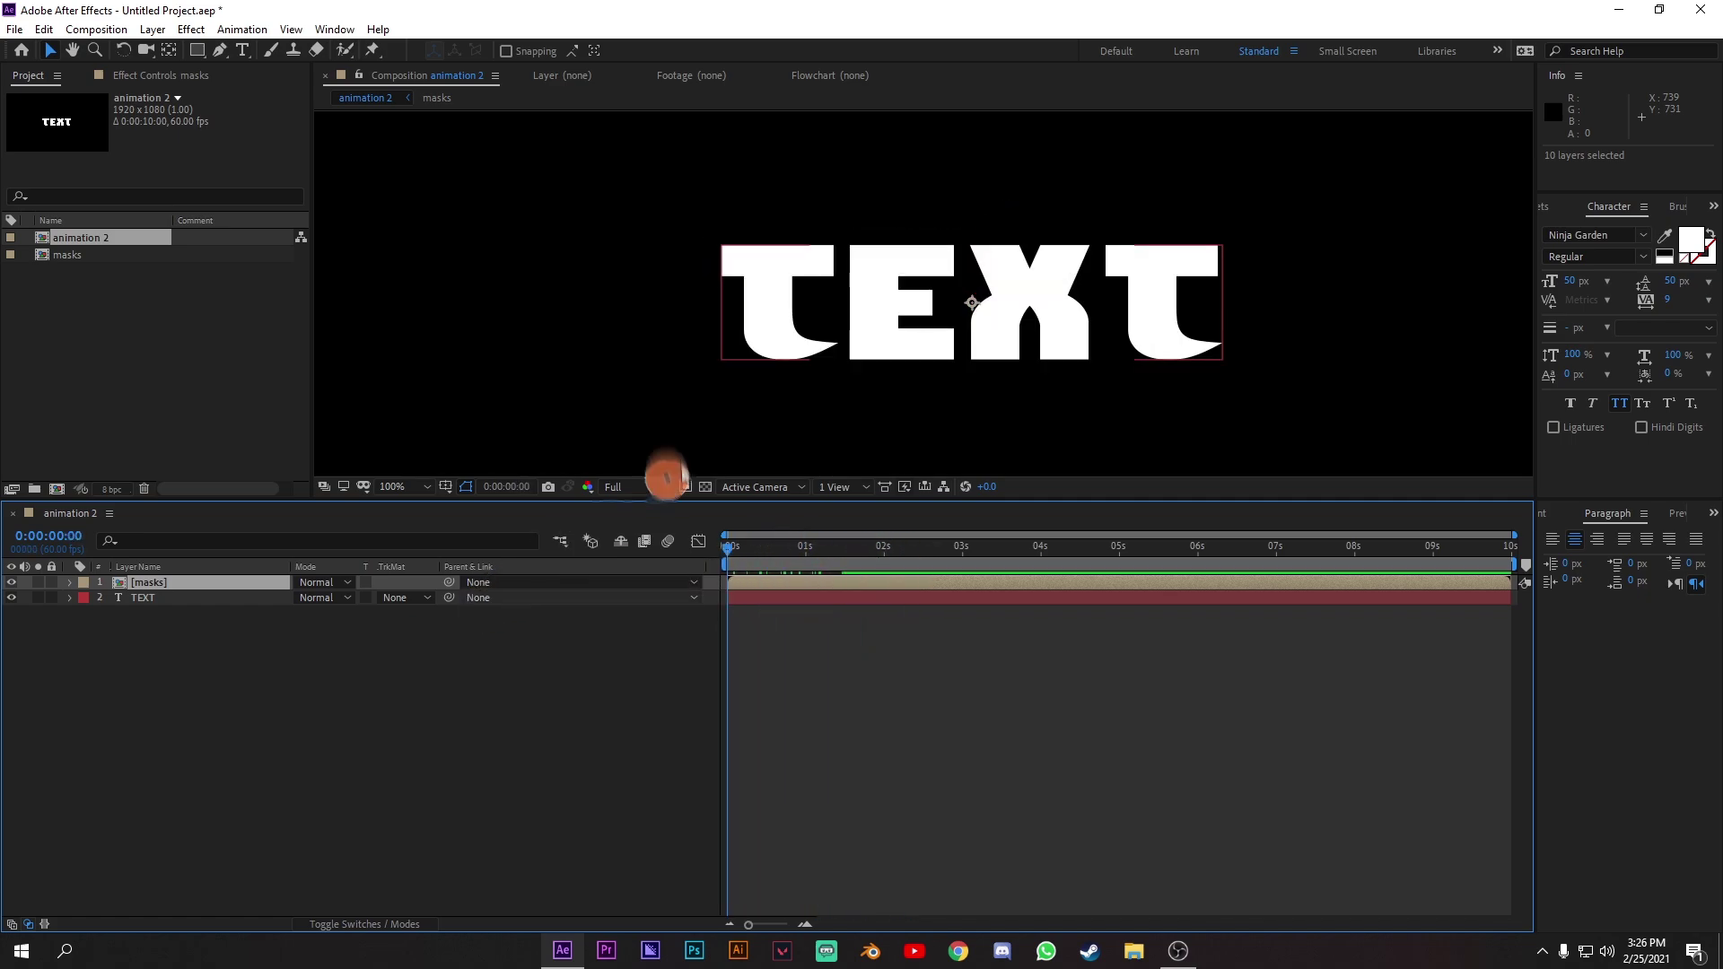
pyautogui.press(',')
pyautogui.press('.')
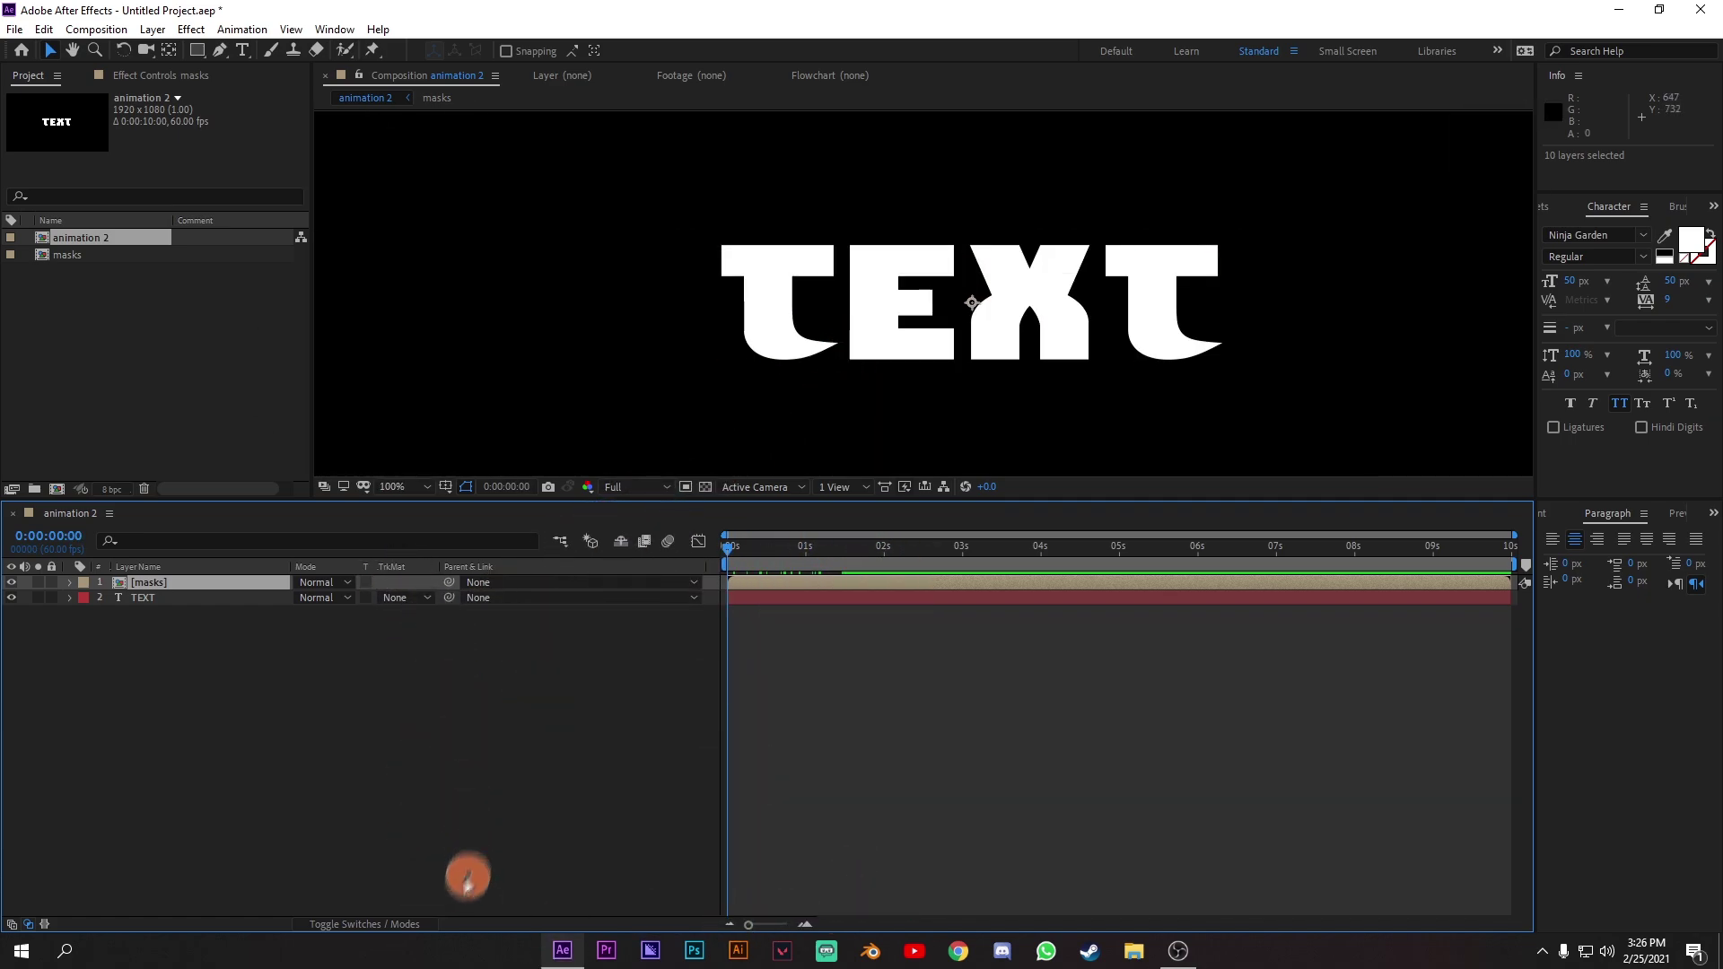
# Set the TEXT layer's track matte to Alpha Matte "[masks]" and preview the text reveal.
pyautogui.click(386, 935)
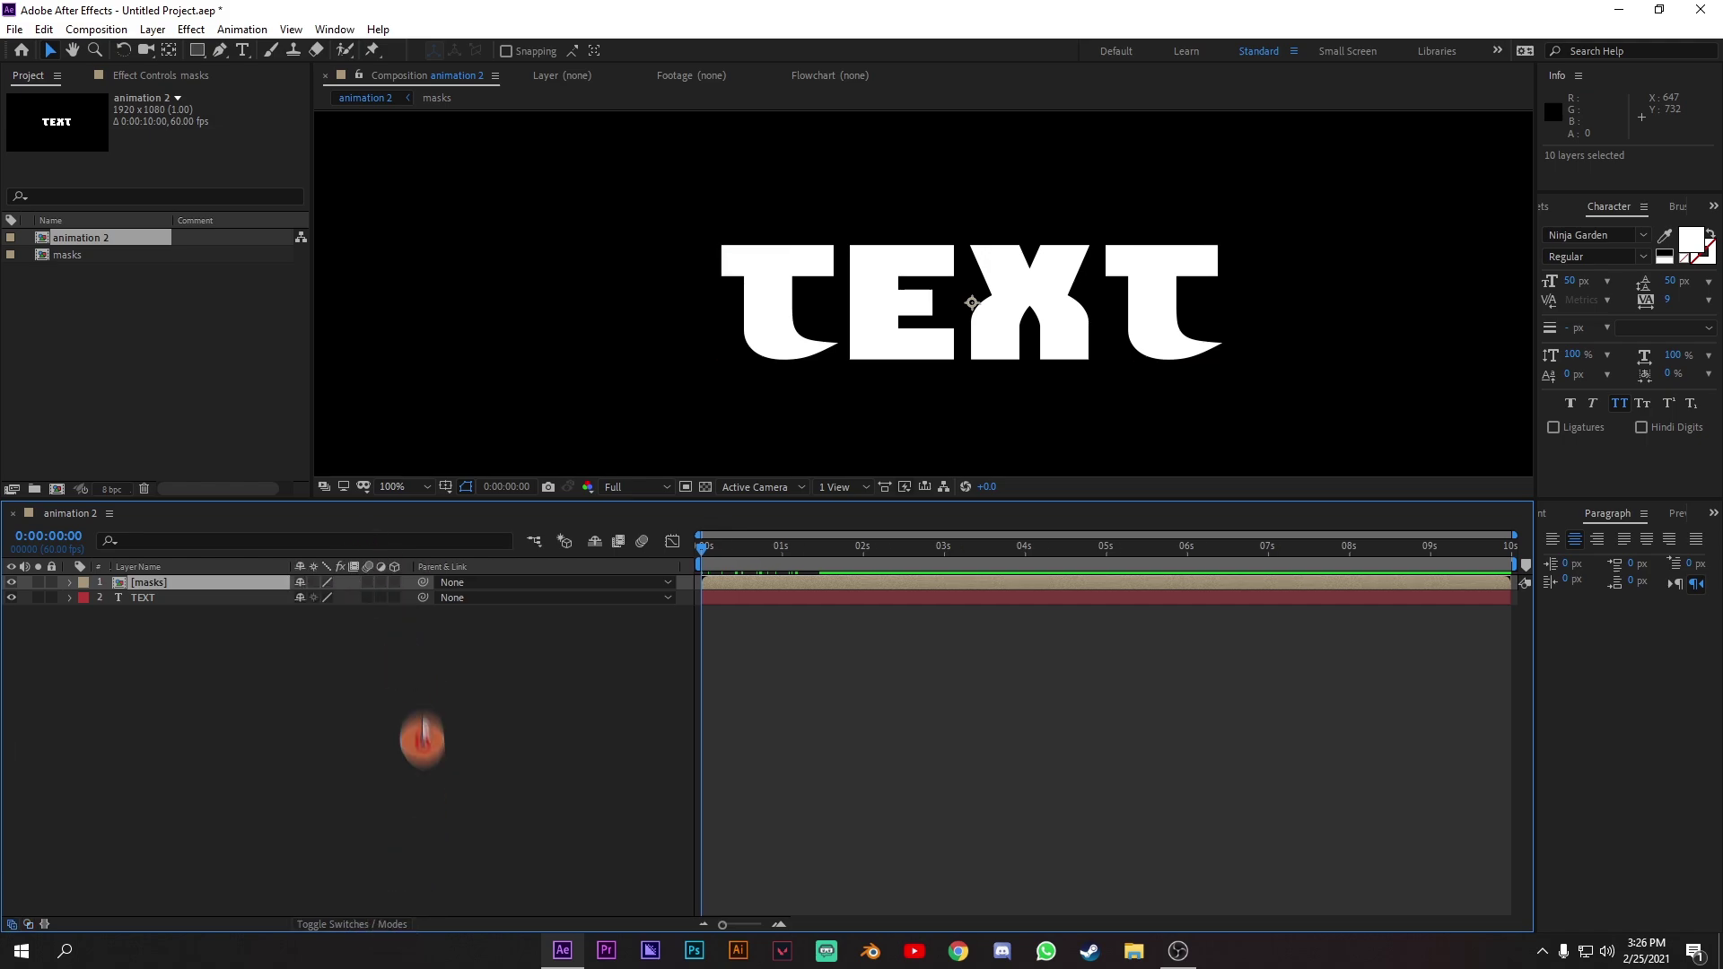
pyautogui.click(353, 929)
pyautogui.click(465, 594)
pyautogui.click(422, 600)
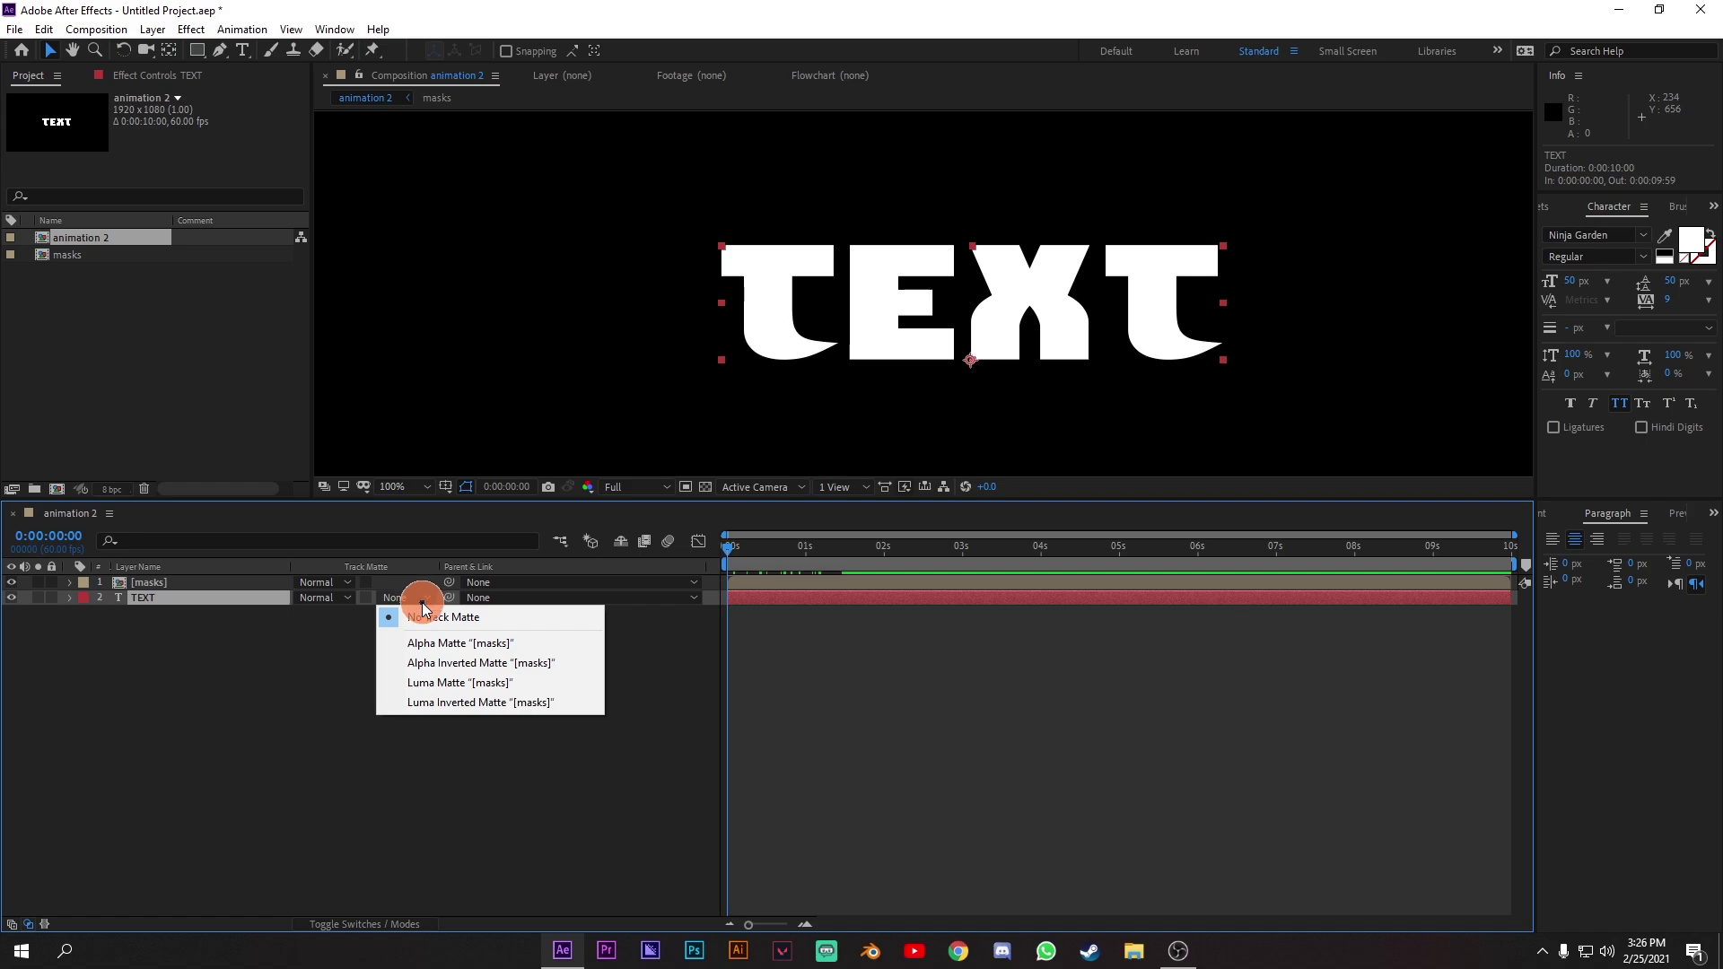
pyautogui.click(450, 643)
pyautogui.scroll(-4, 838, 261)
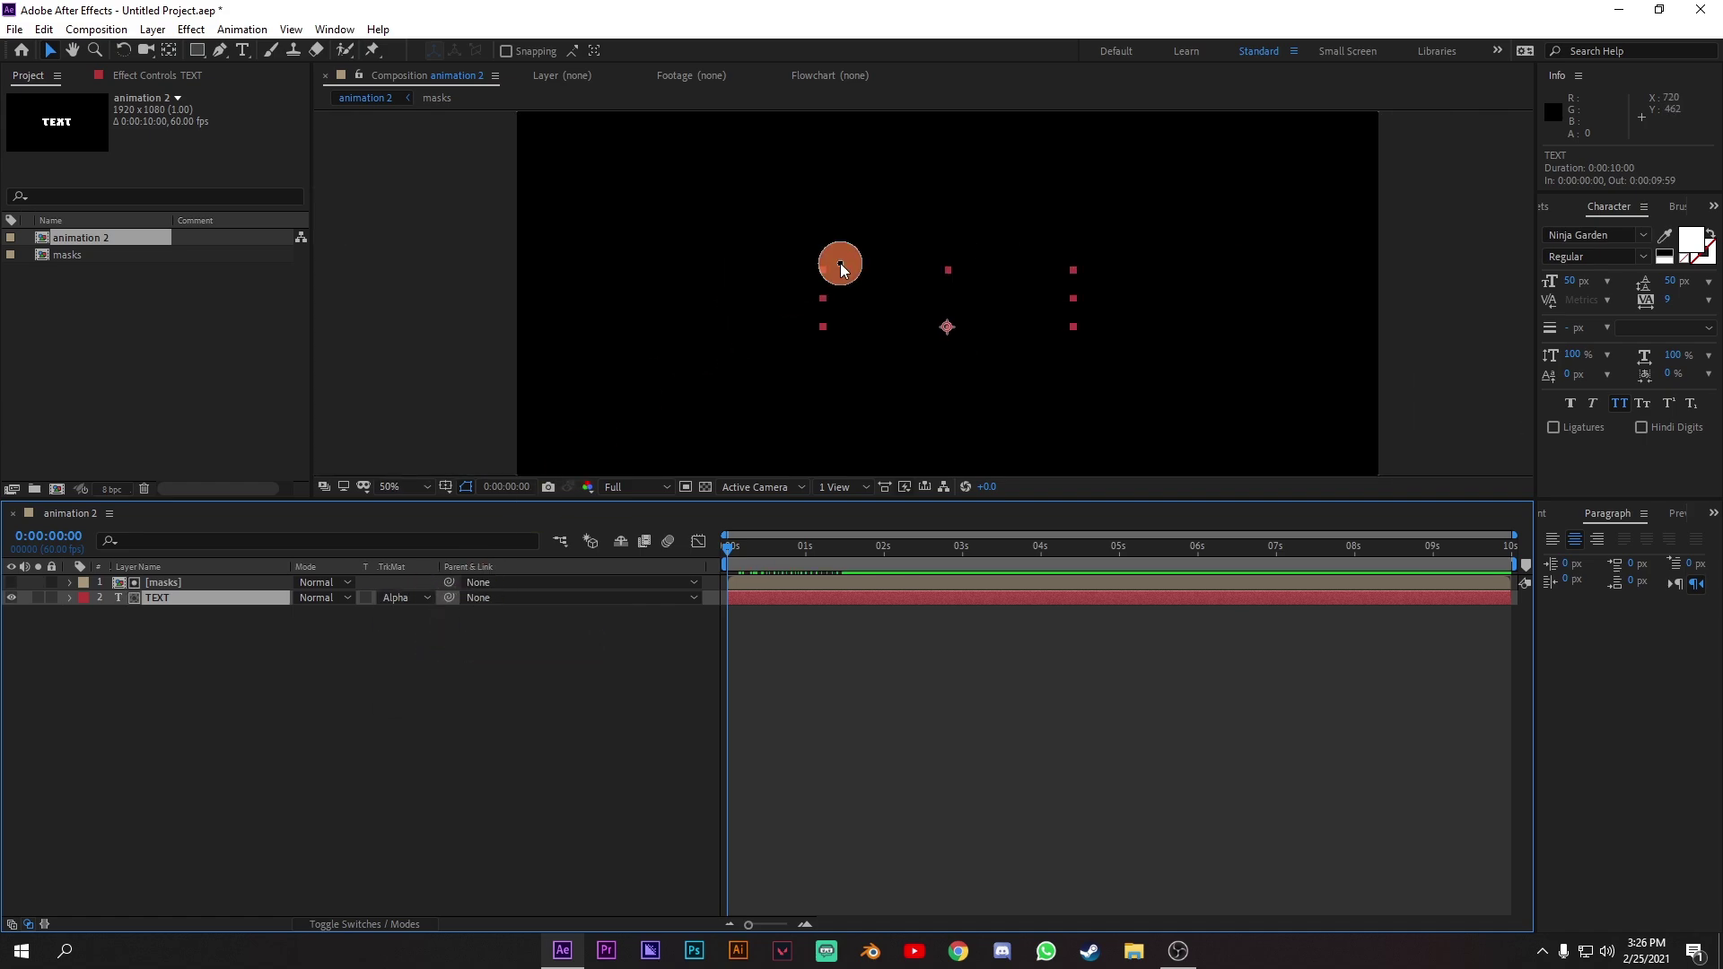
pyautogui.press('space')
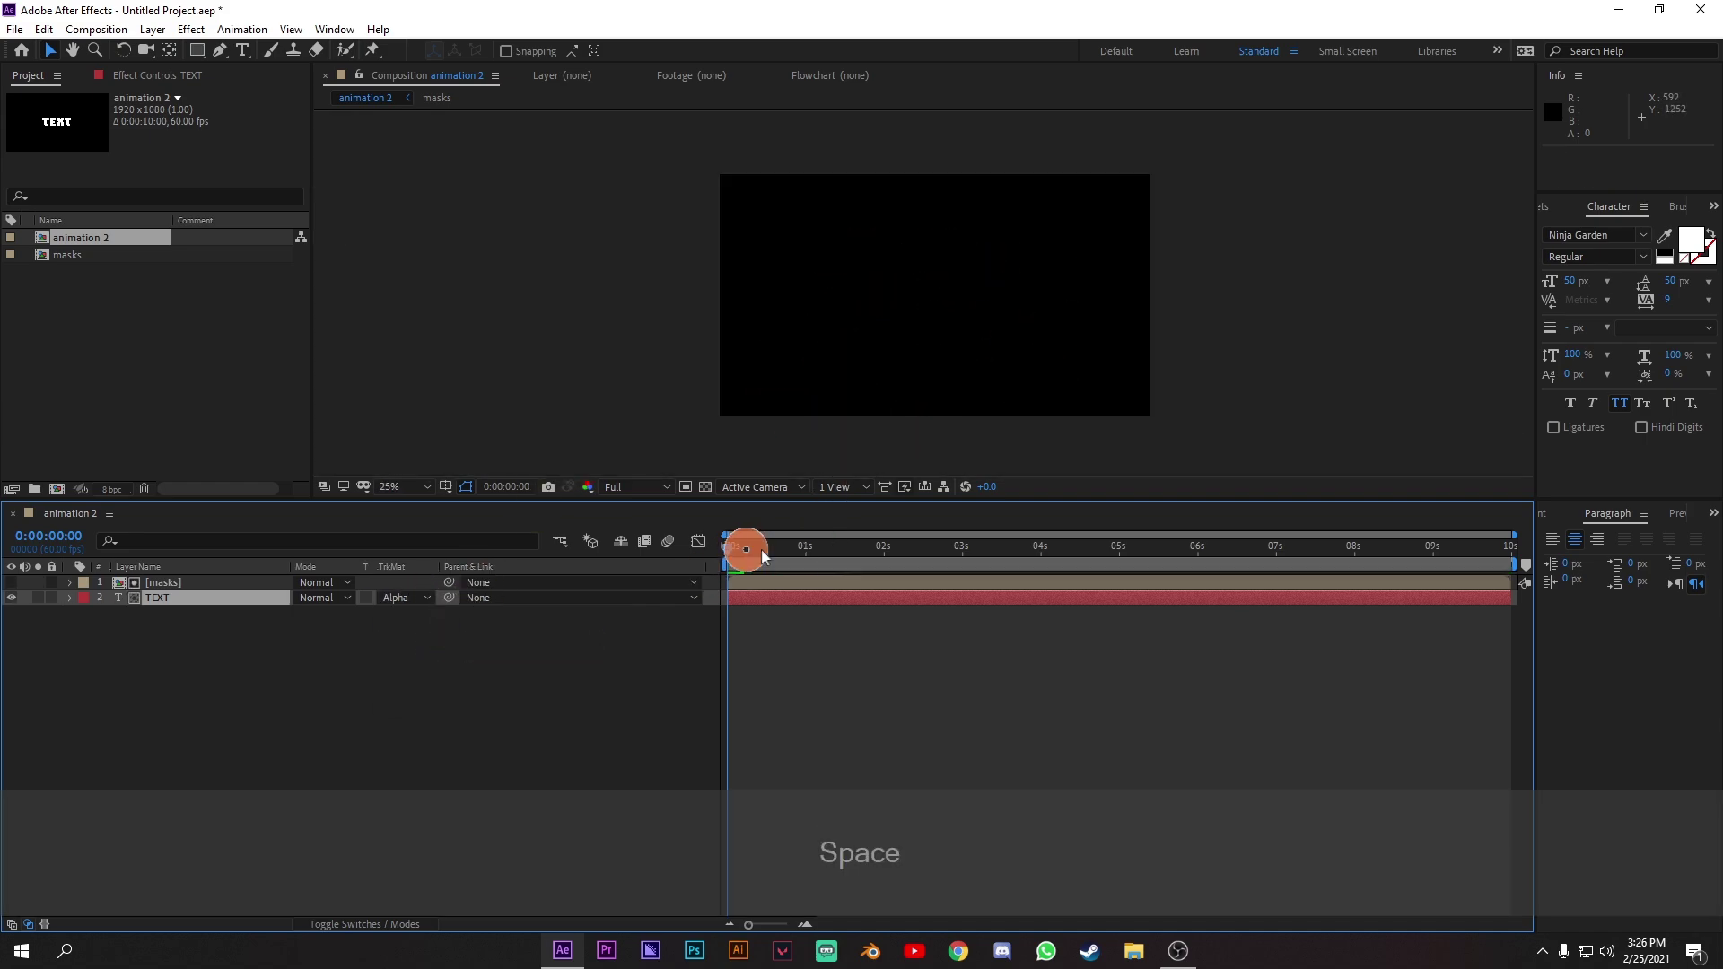
pyautogui.press('space')
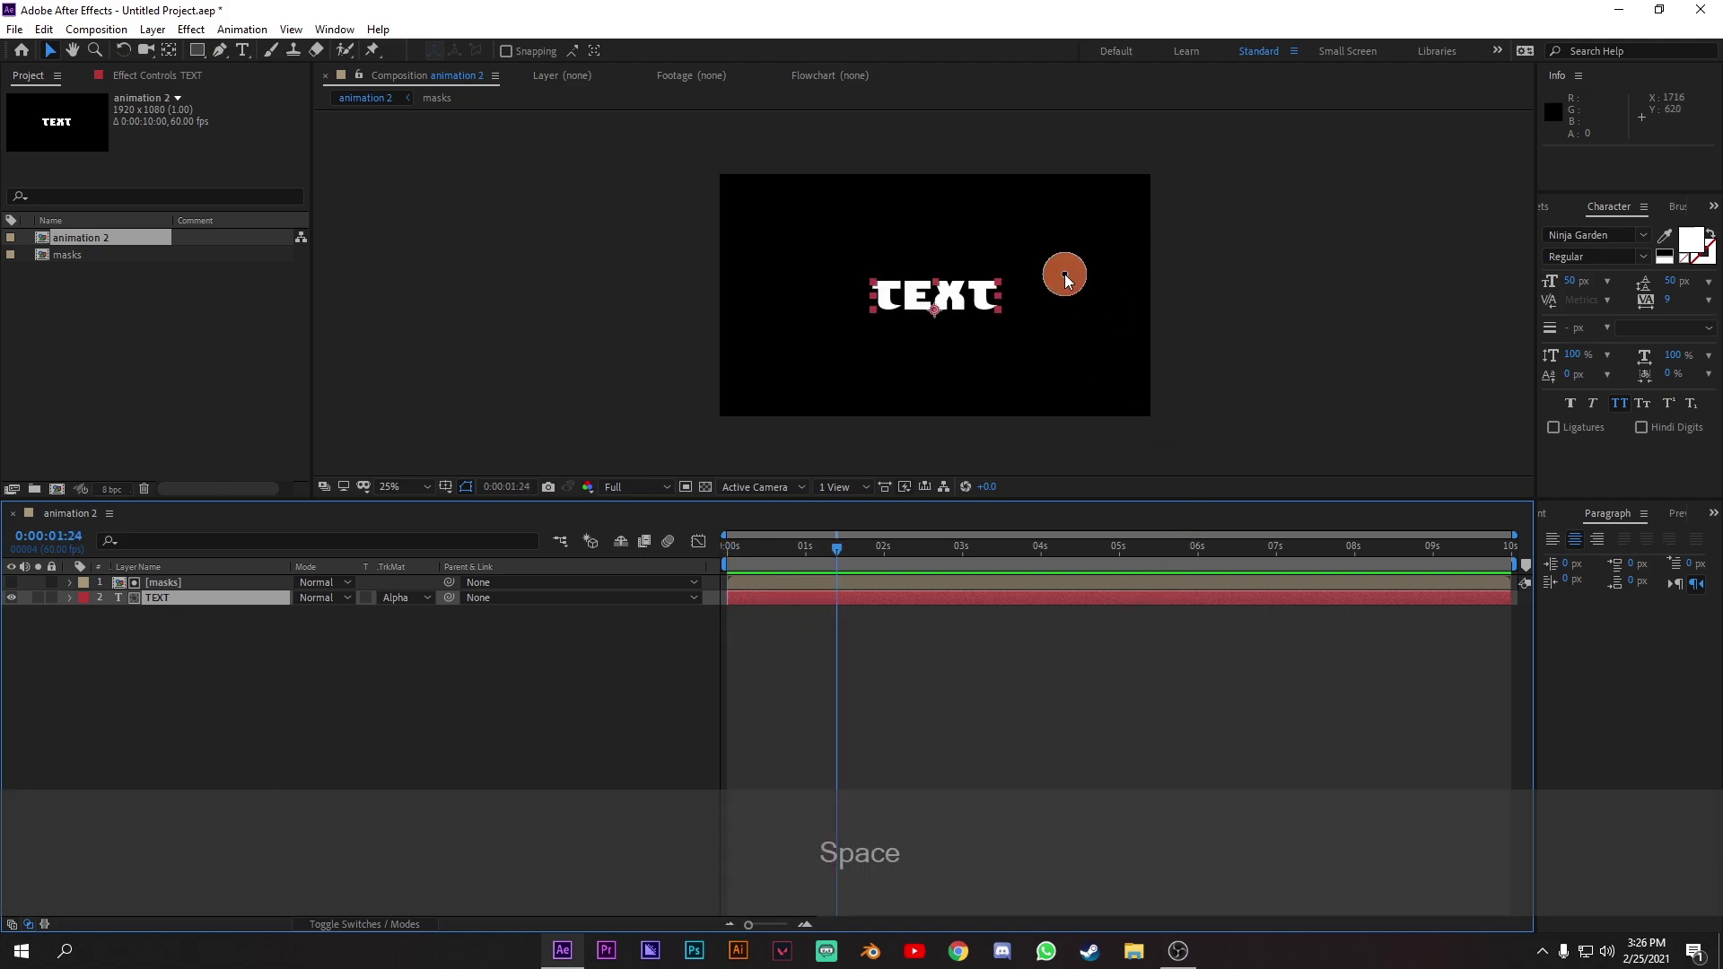
pyautogui.click(1065, 273)
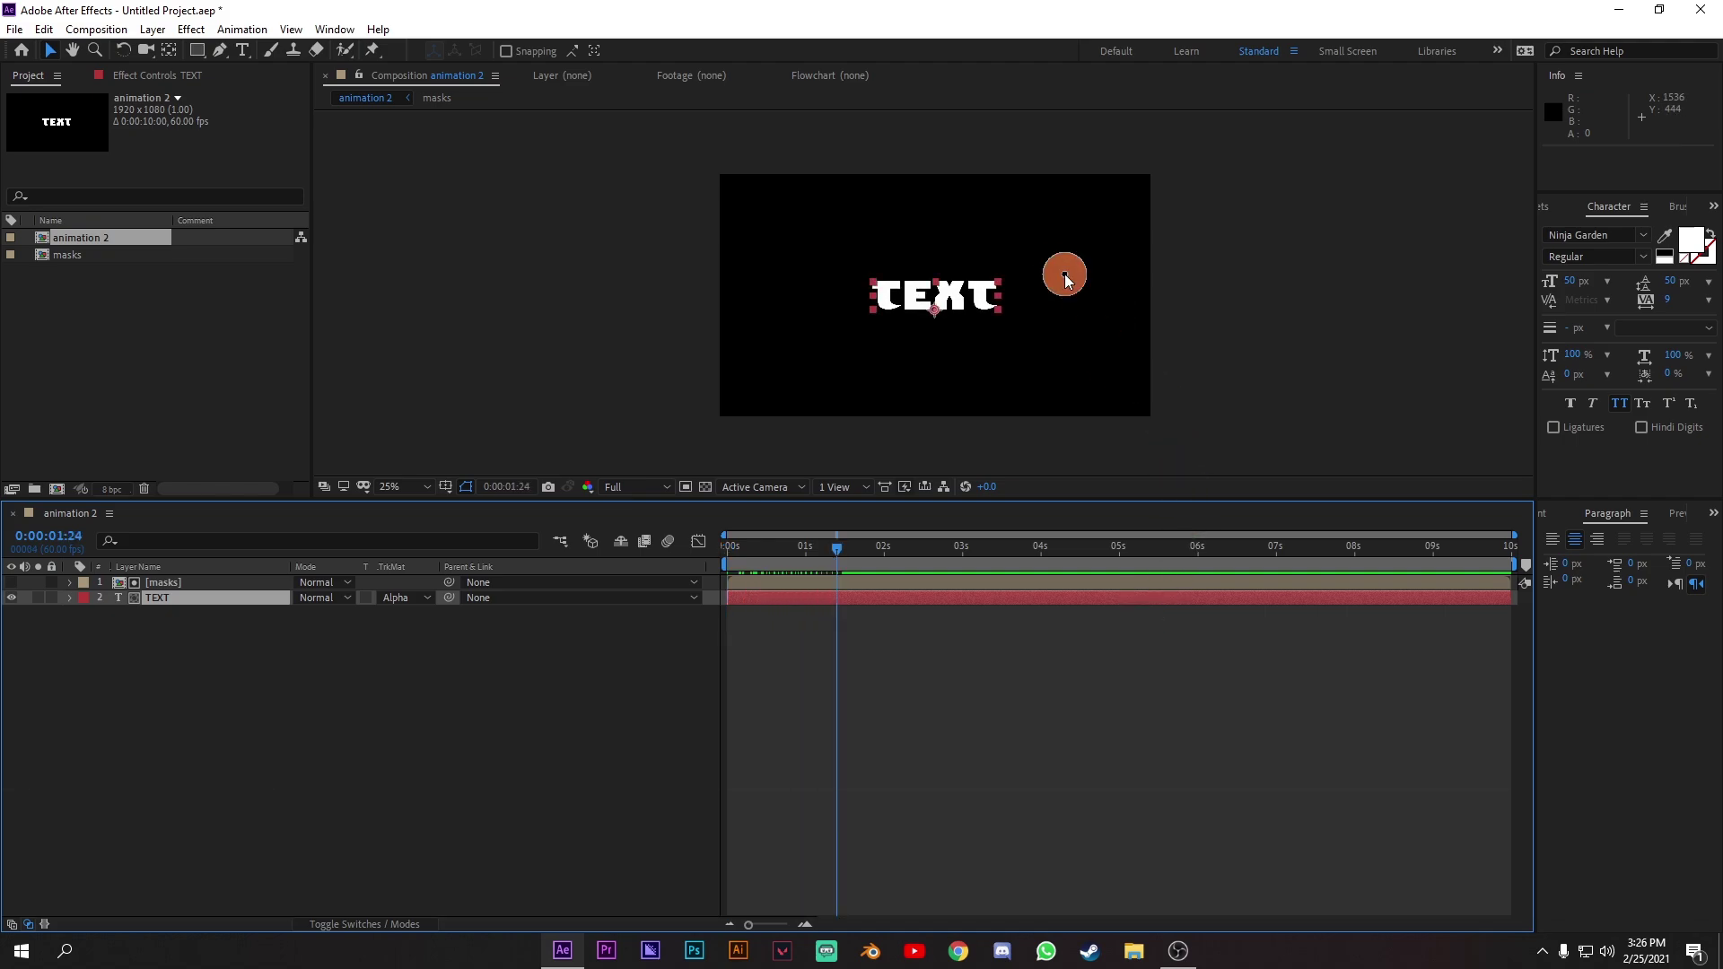
# Open the "masks" composition and reveal the End keyframes of "e upper", "e mid" and "e lower".
pyautogui.doubleClick(773, 588)
pyautogui.click(189, 680)
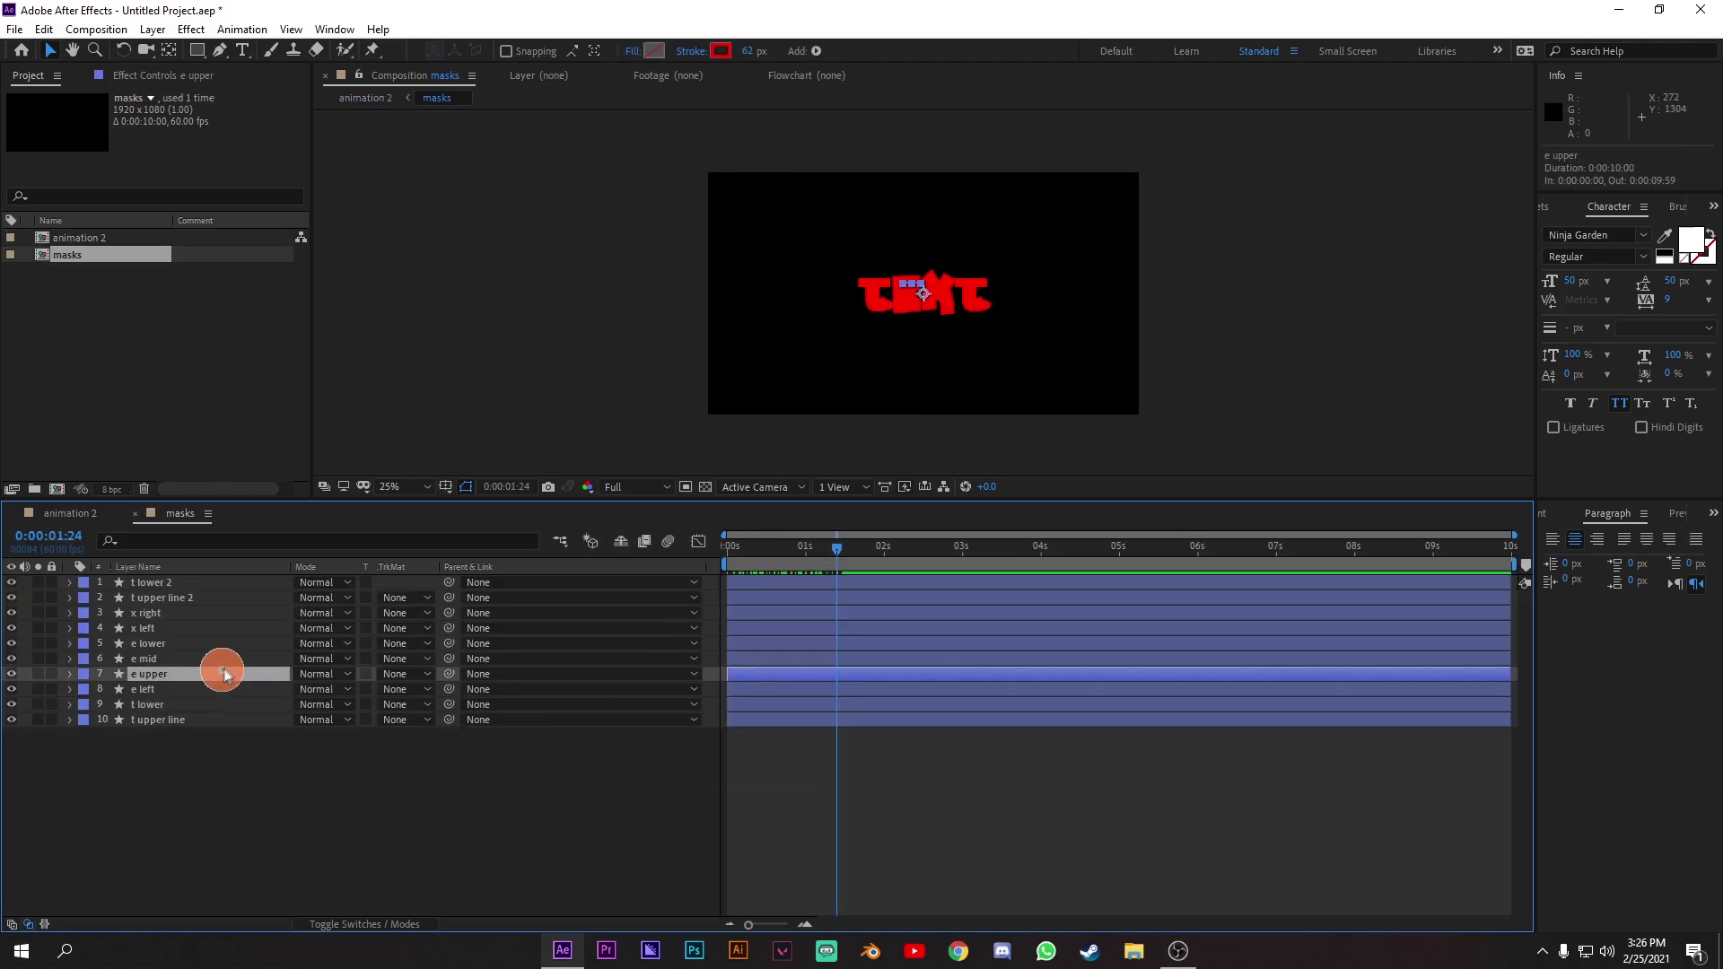
pyautogui.keyDown('shift'); pyautogui.click(237, 644); pyautogui.keyUp('shift')
pyautogui.keyDown('ctrl'); pyautogui.click(232, 669); pyautogui.keyUp('ctrl')
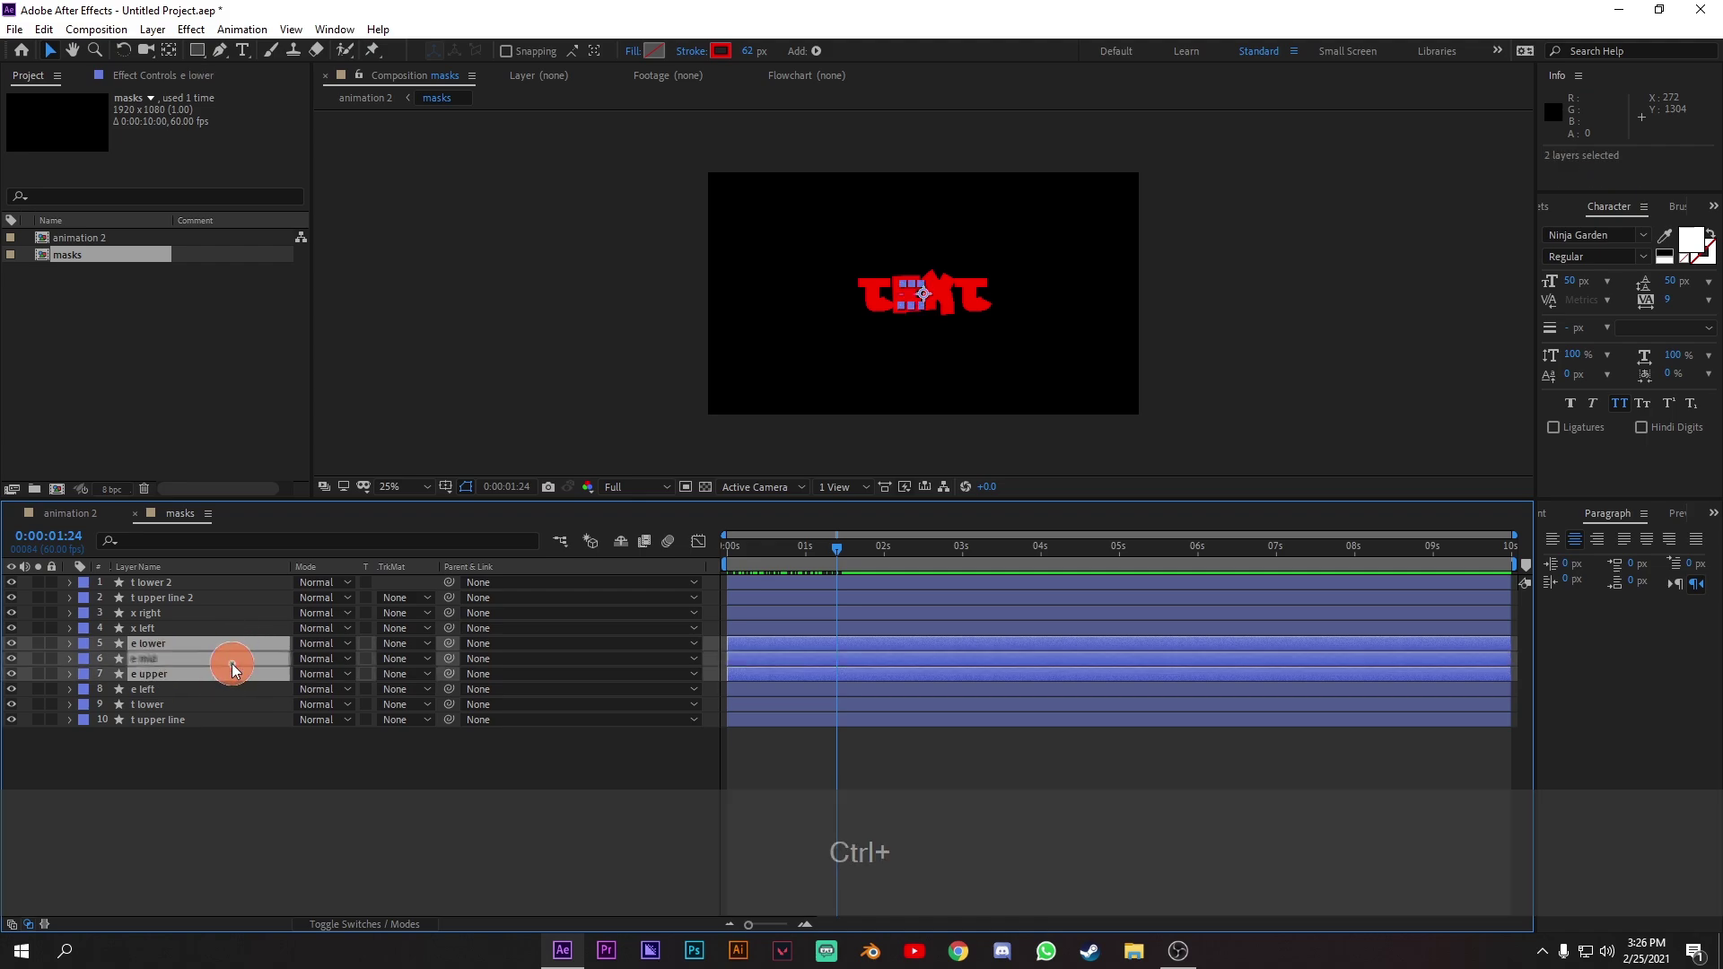
pyautogui.hotkey('ctrl', 'u')
# Move the End keyframes of "e lower", "e mid" and "e upper" earlier to about 0:00:00:30 and preview "animation 2" from the start.
pyautogui.moveTo(889, 660); pyautogui.dragTo(770, 665)
pyautogui.click(769, 549)
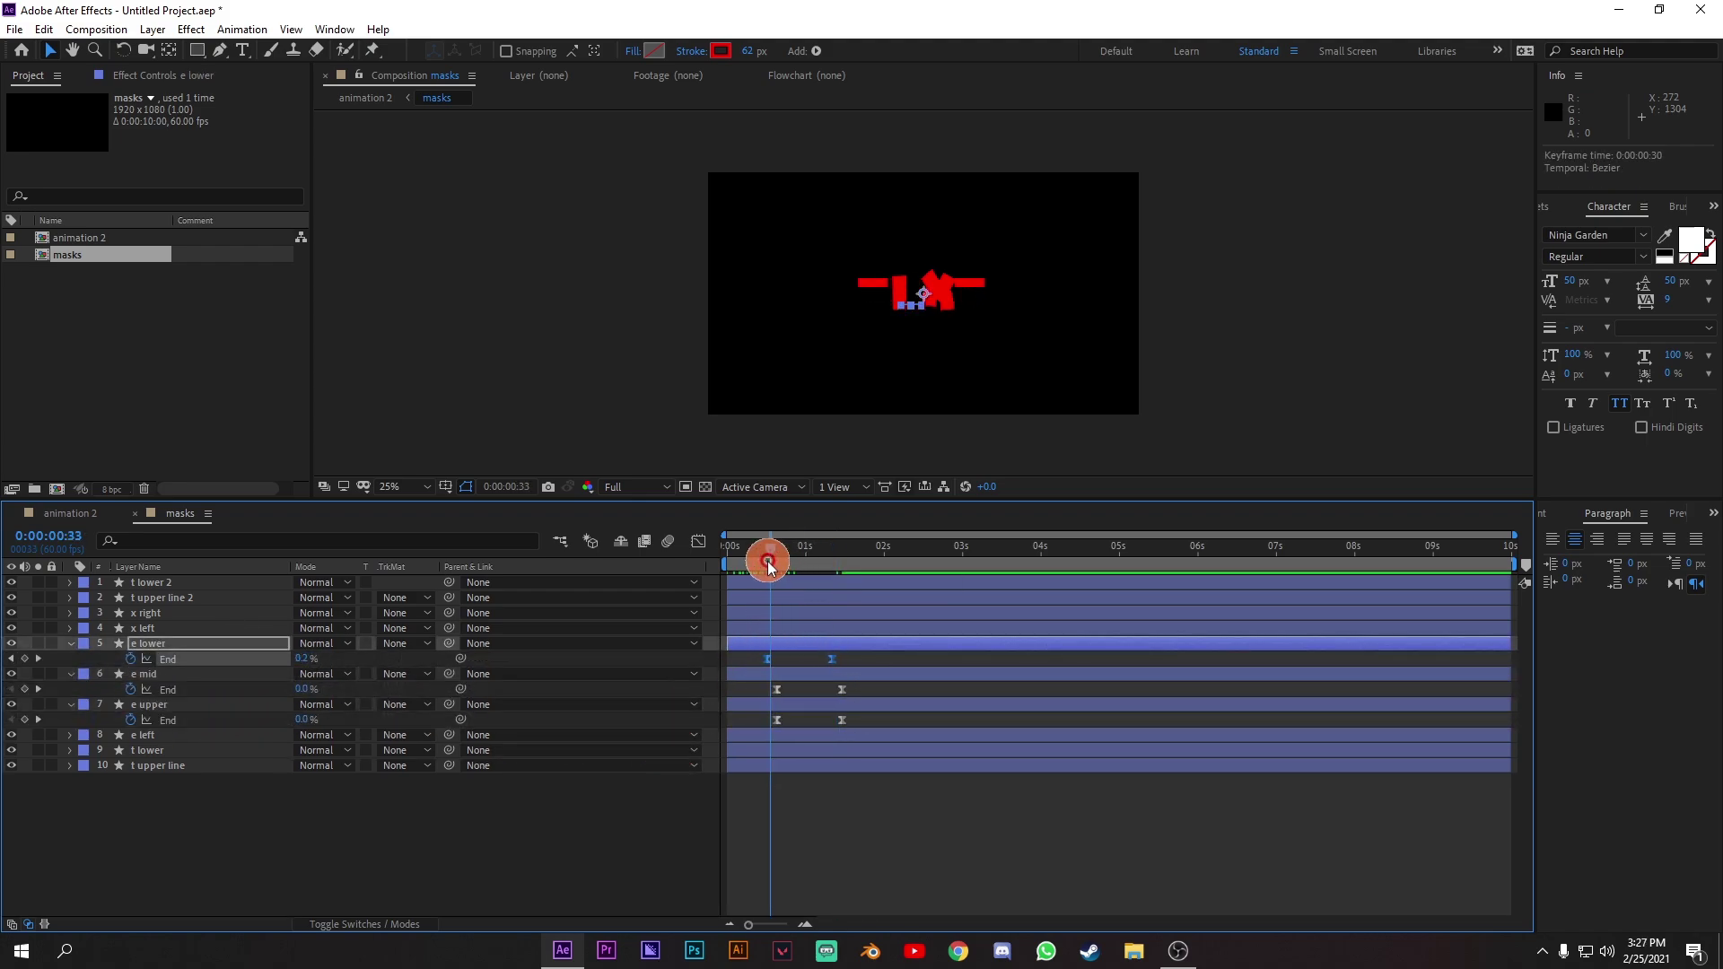
pyautogui.moveTo(847, 712); pyautogui.dragTo(751, 734)
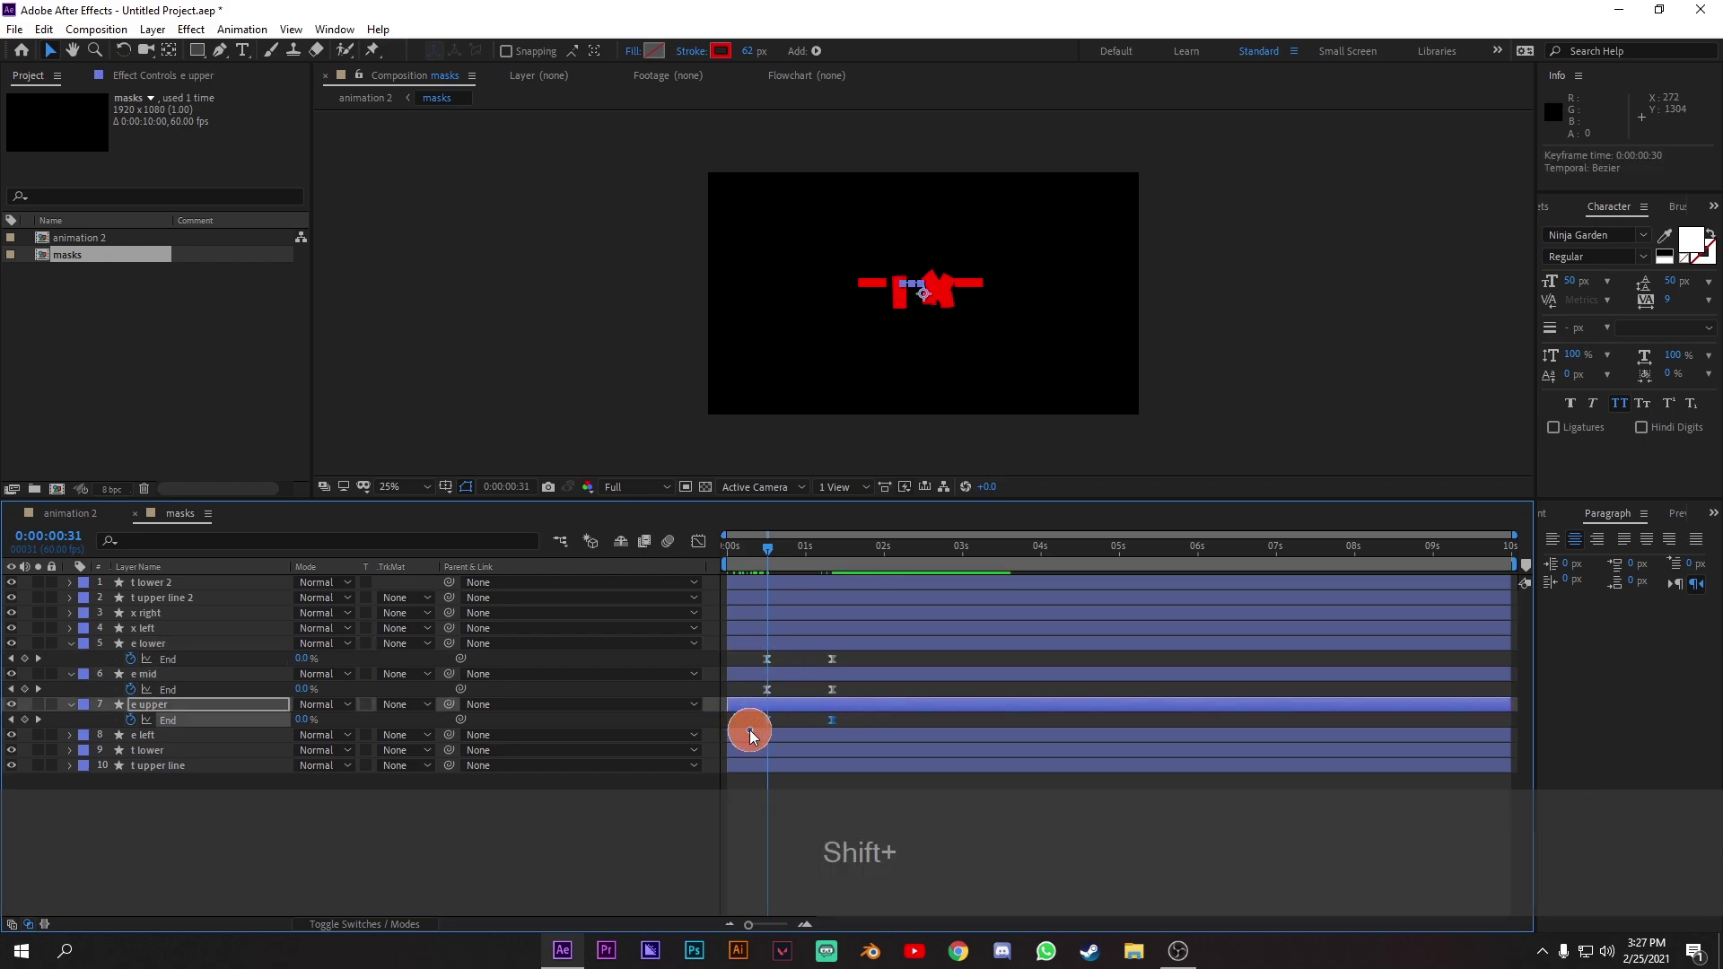
pyautogui.click(70, 513)
pyautogui.scroll(2, 1038, 305)
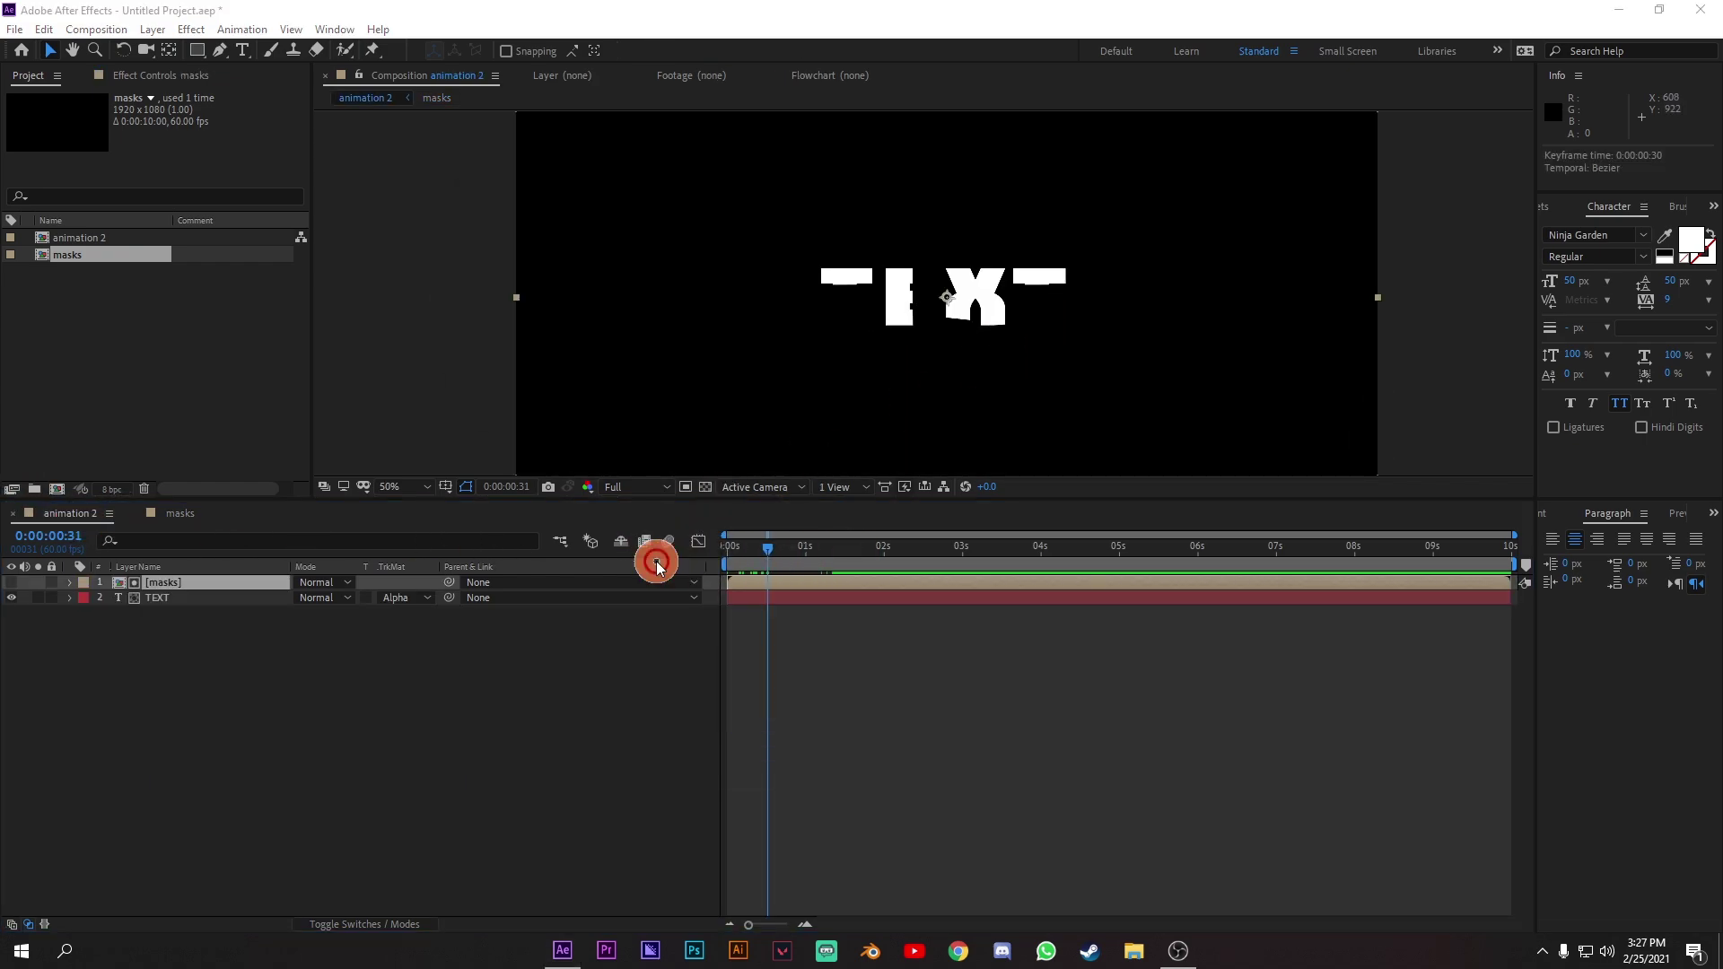
pyautogui.press('Home')
pyautogui.press('space')
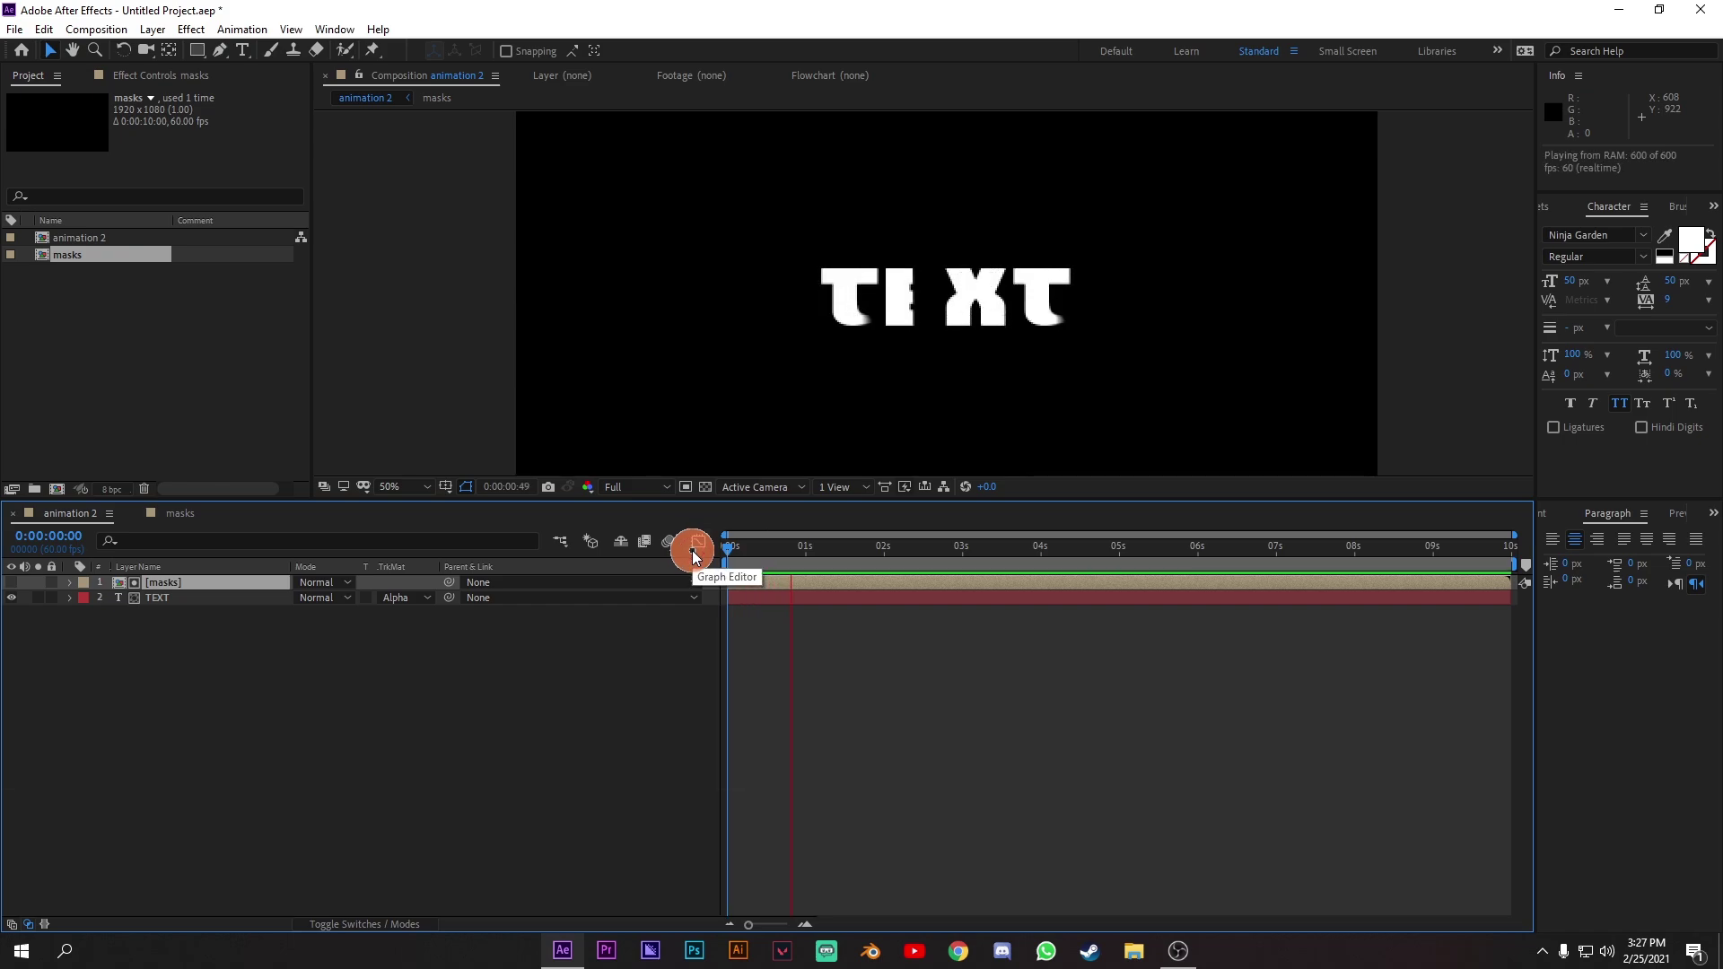
pyautogui.press('space')
# Pre-compose the "[masks]" and TEXT layers together as "text", moving all attributes into the new composition.
pyautogui.moveTo(242, 720); pyautogui.dragTo(219, 577)
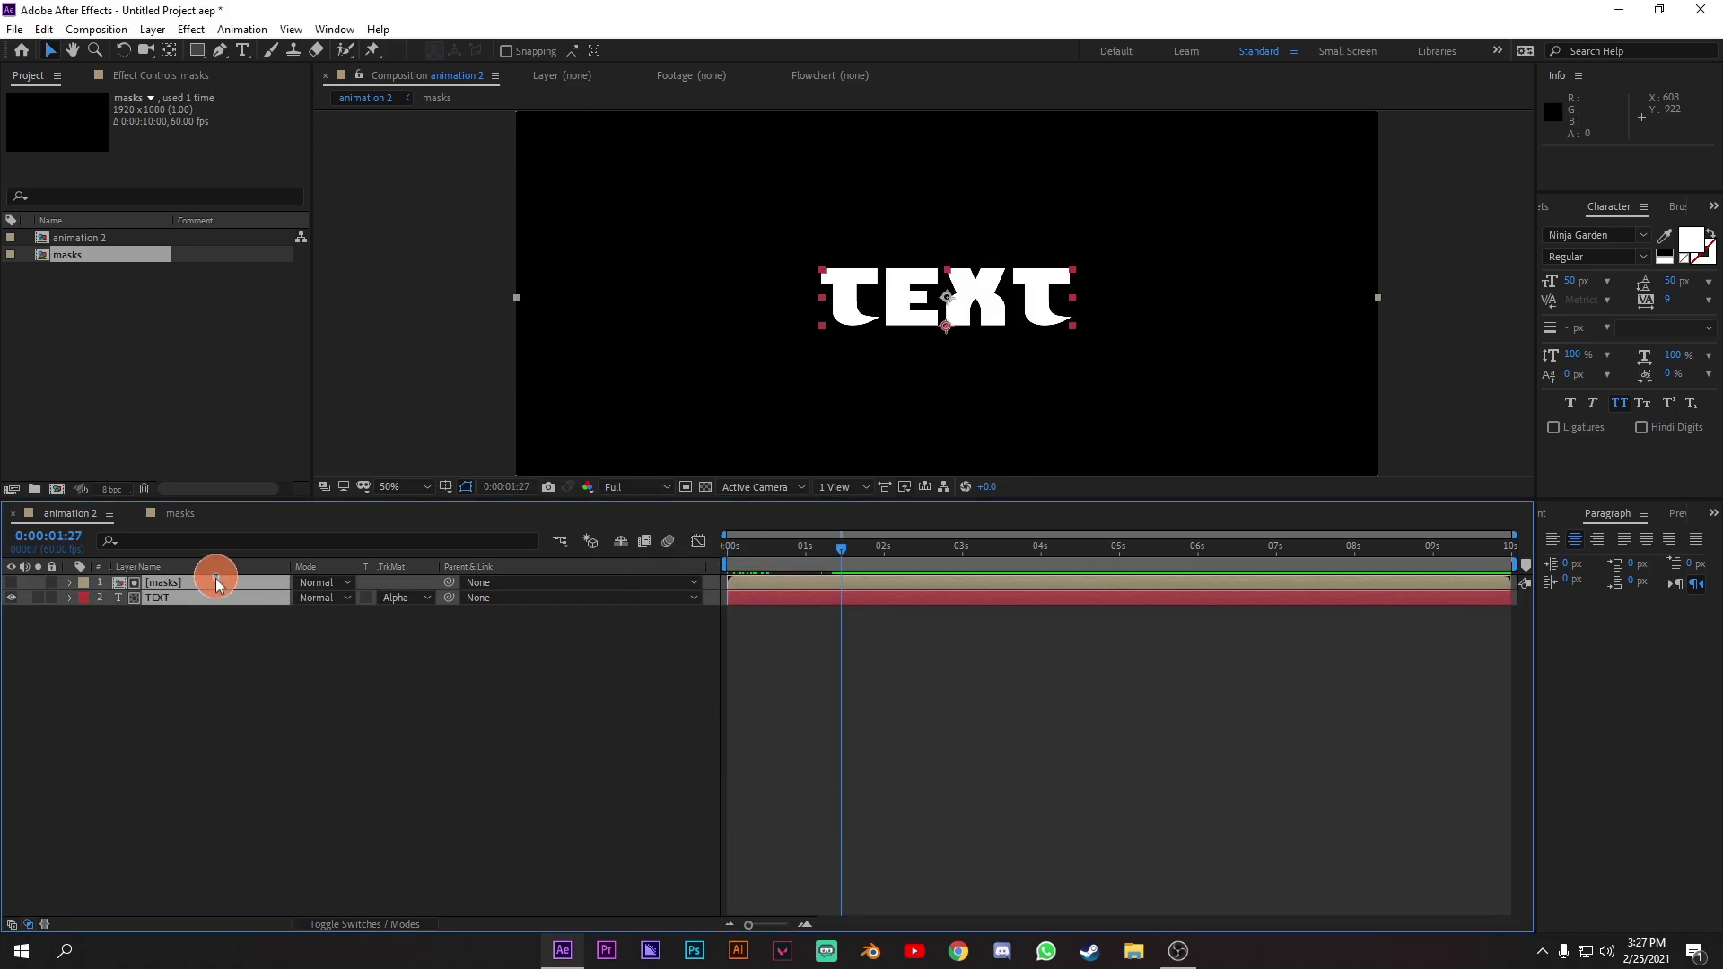
pyautogui.rightClick(219, 577)
pyautogui.click(281, 502)
pyautogui.write('text')
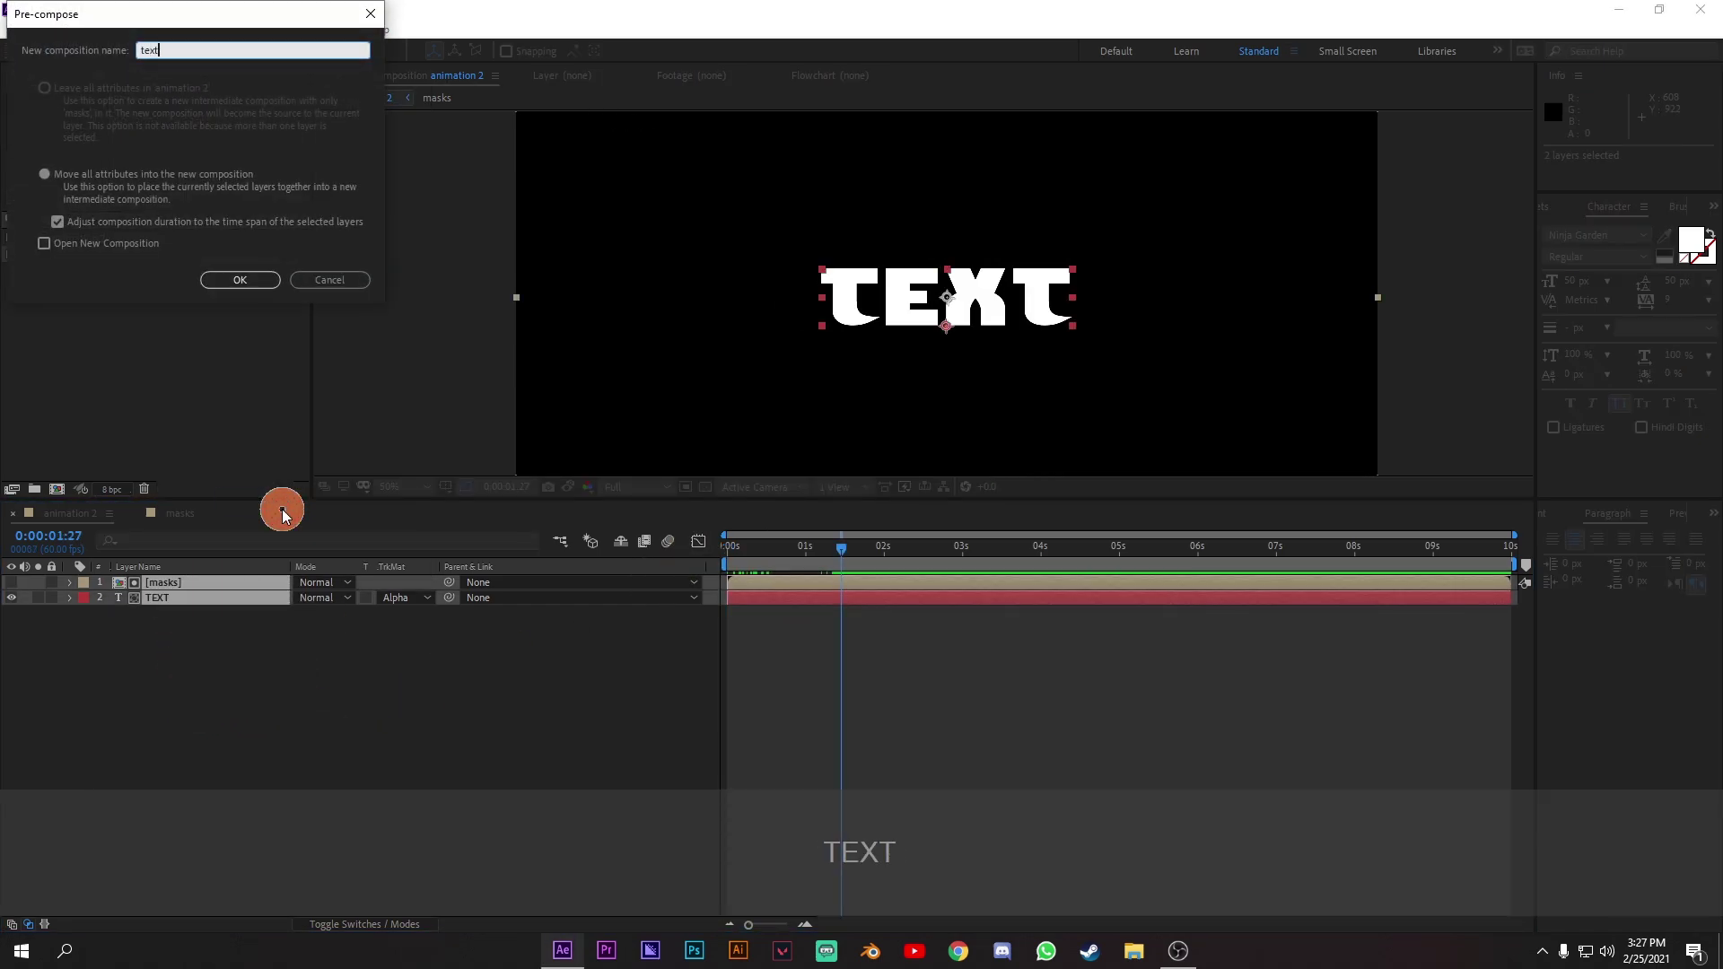
pyautogui.click(44, 173)
pyautogui.click(239, 279)
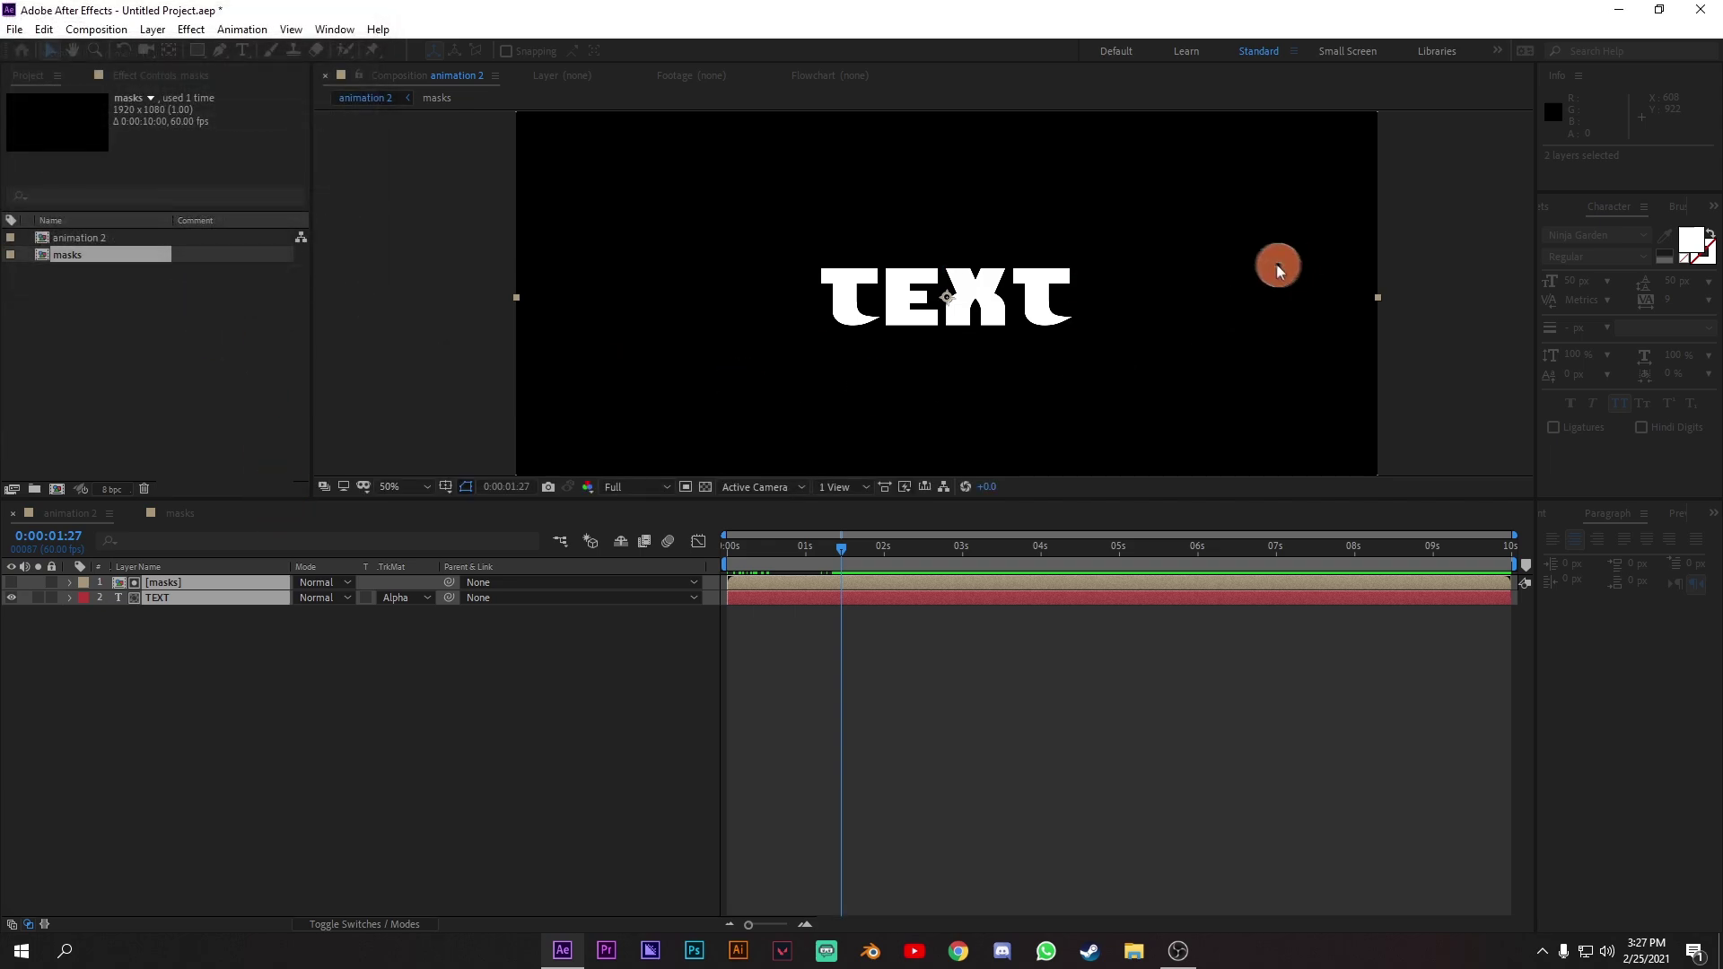
pyautogui.press('.')
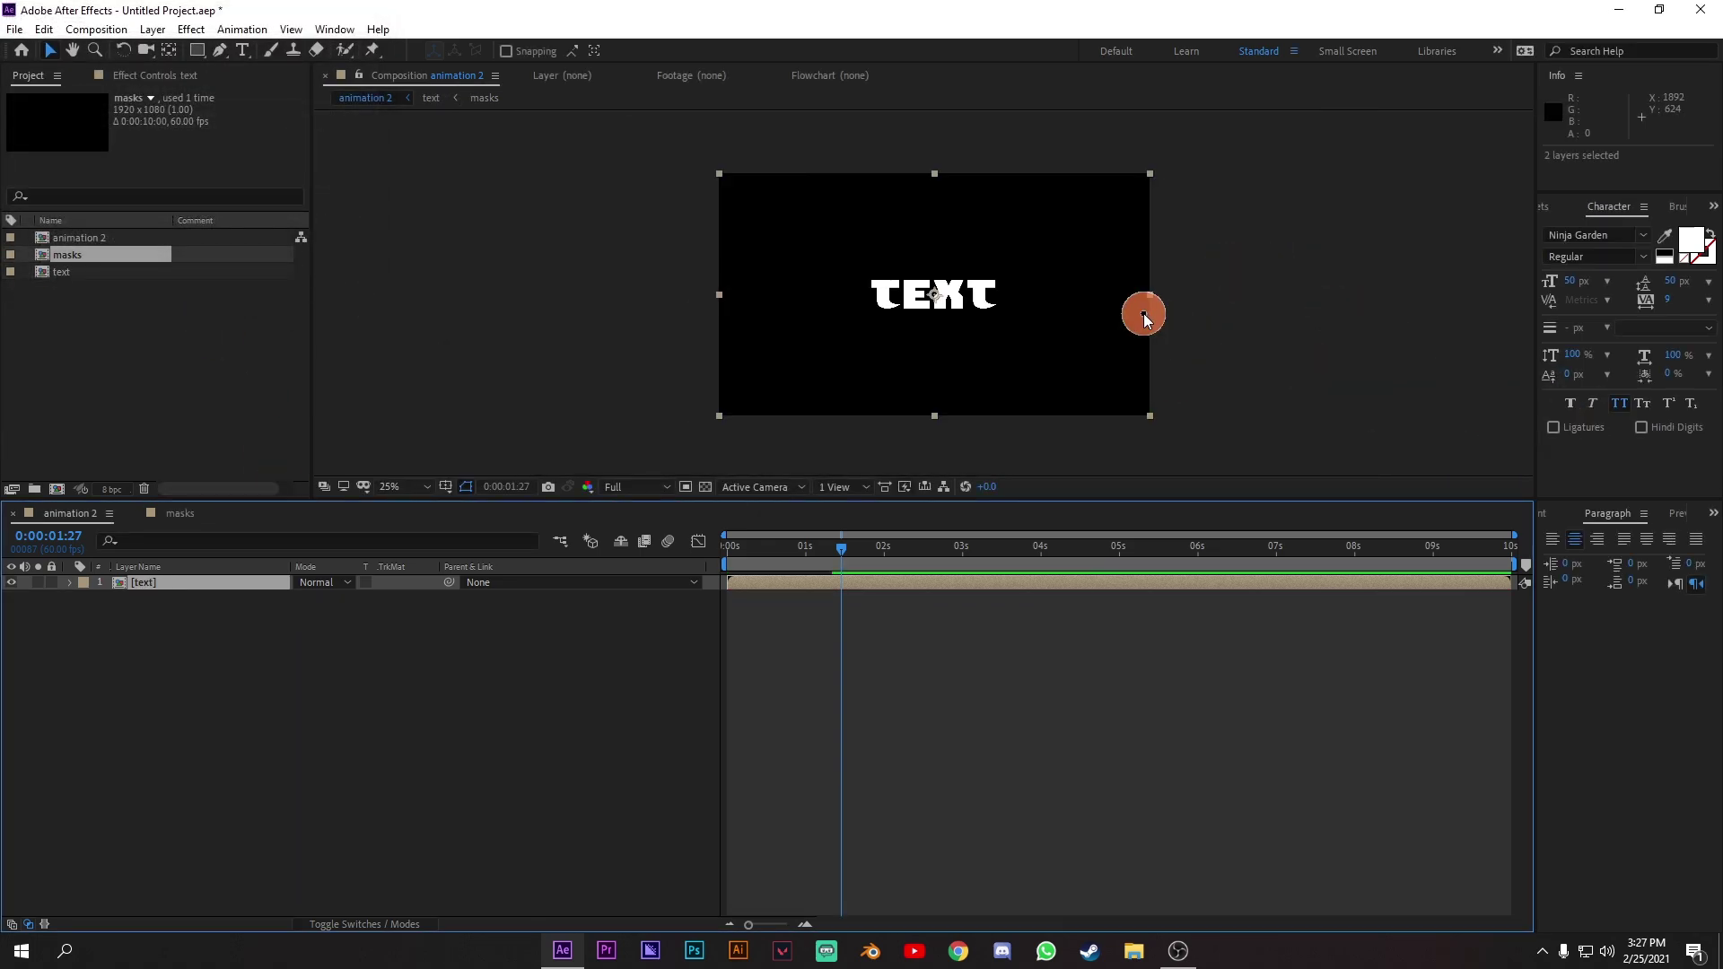
# Duplicate the "text" layer twice in the "animation 2" composition.
pyautogui.hotkey('ctrl', 'd')
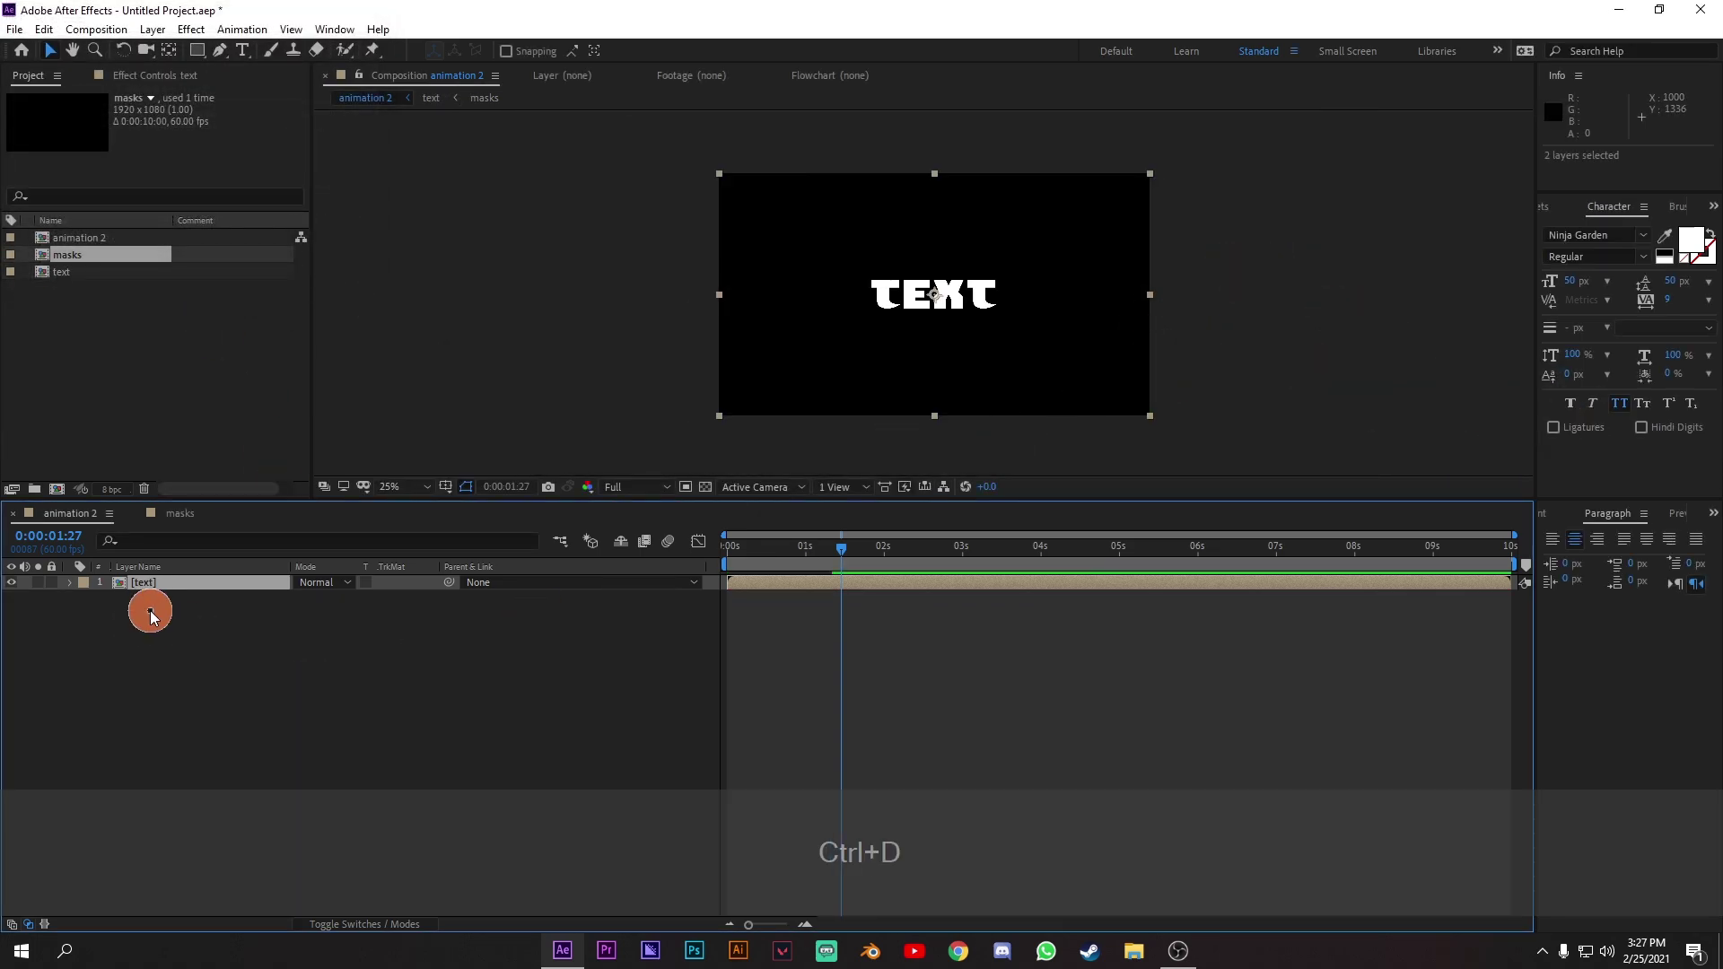
pyautogui.hotkey('ctrl', 'd')
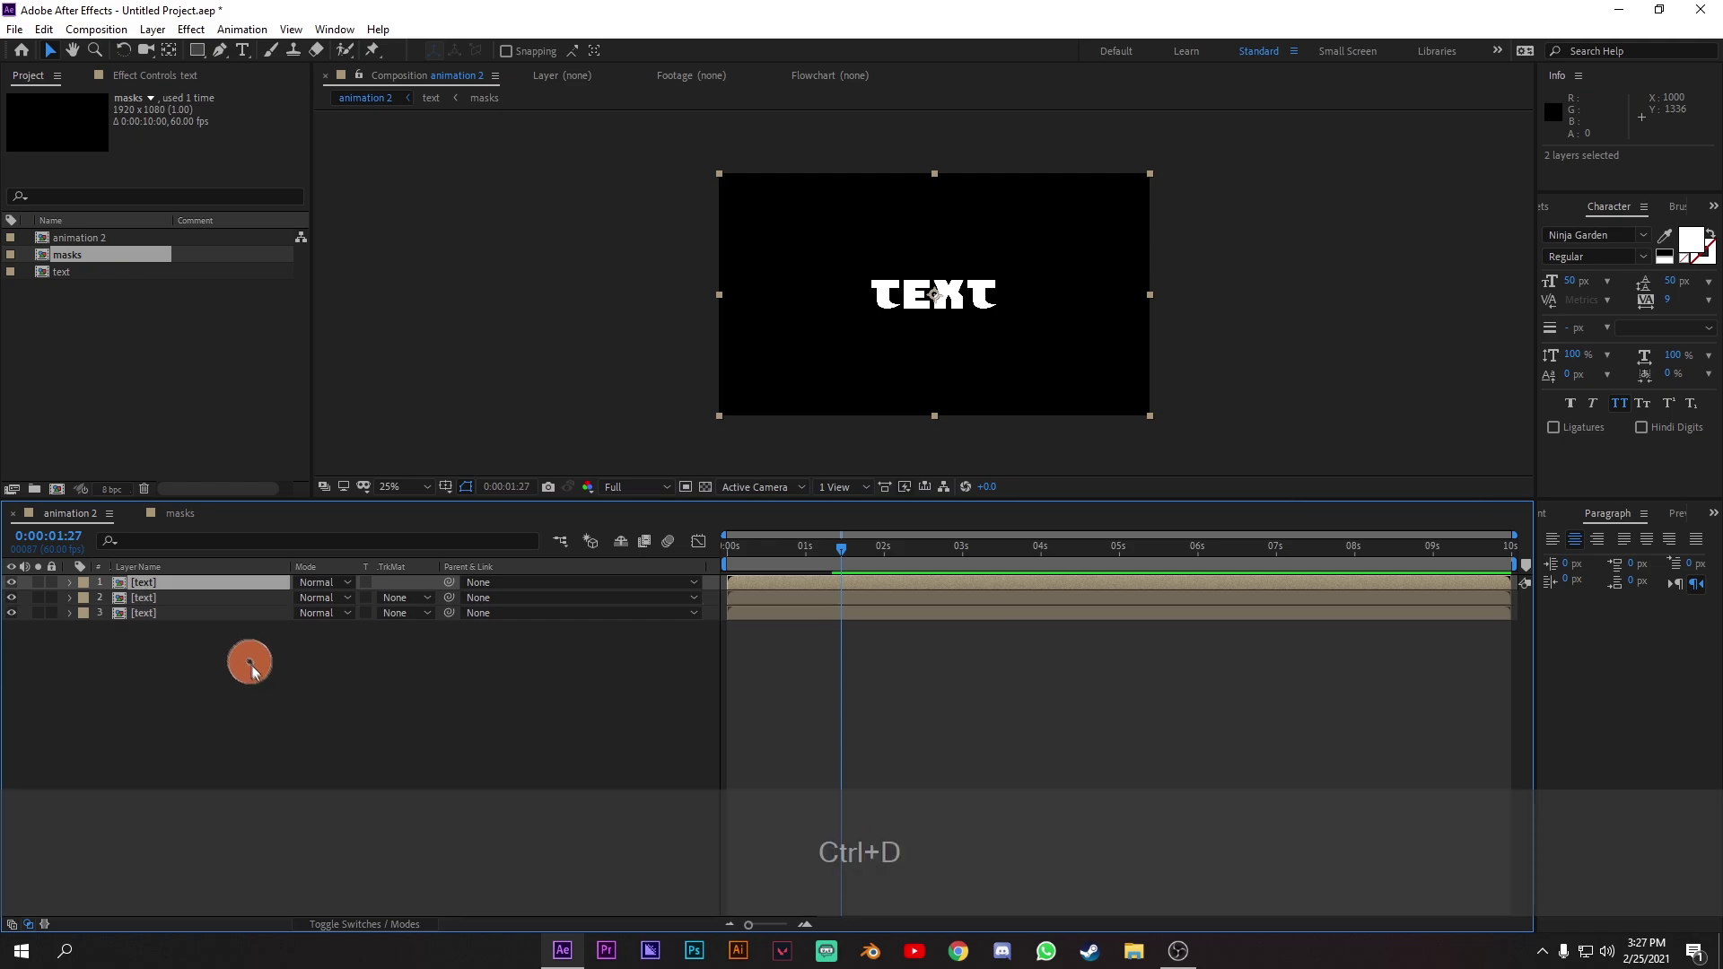
pyautogui.click(288, 750)
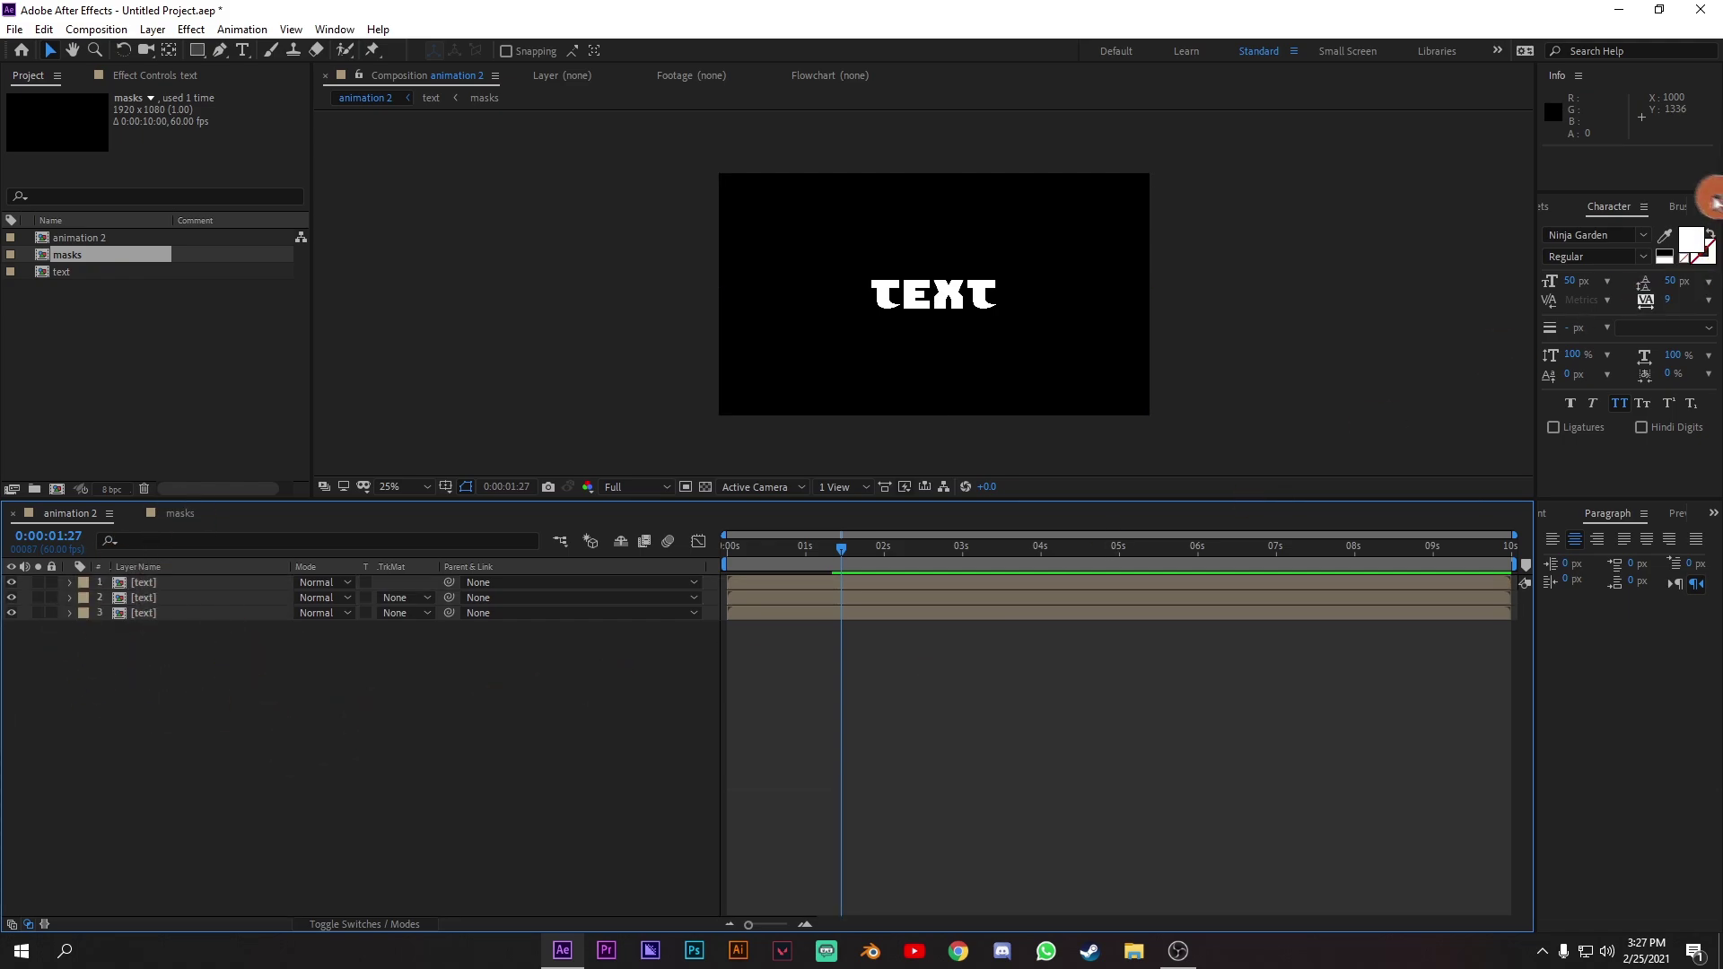
# Save the project to the Desktop as "Untitled Project.aep".
pyautogui.hotkey('ctrl', 'shift', 's')
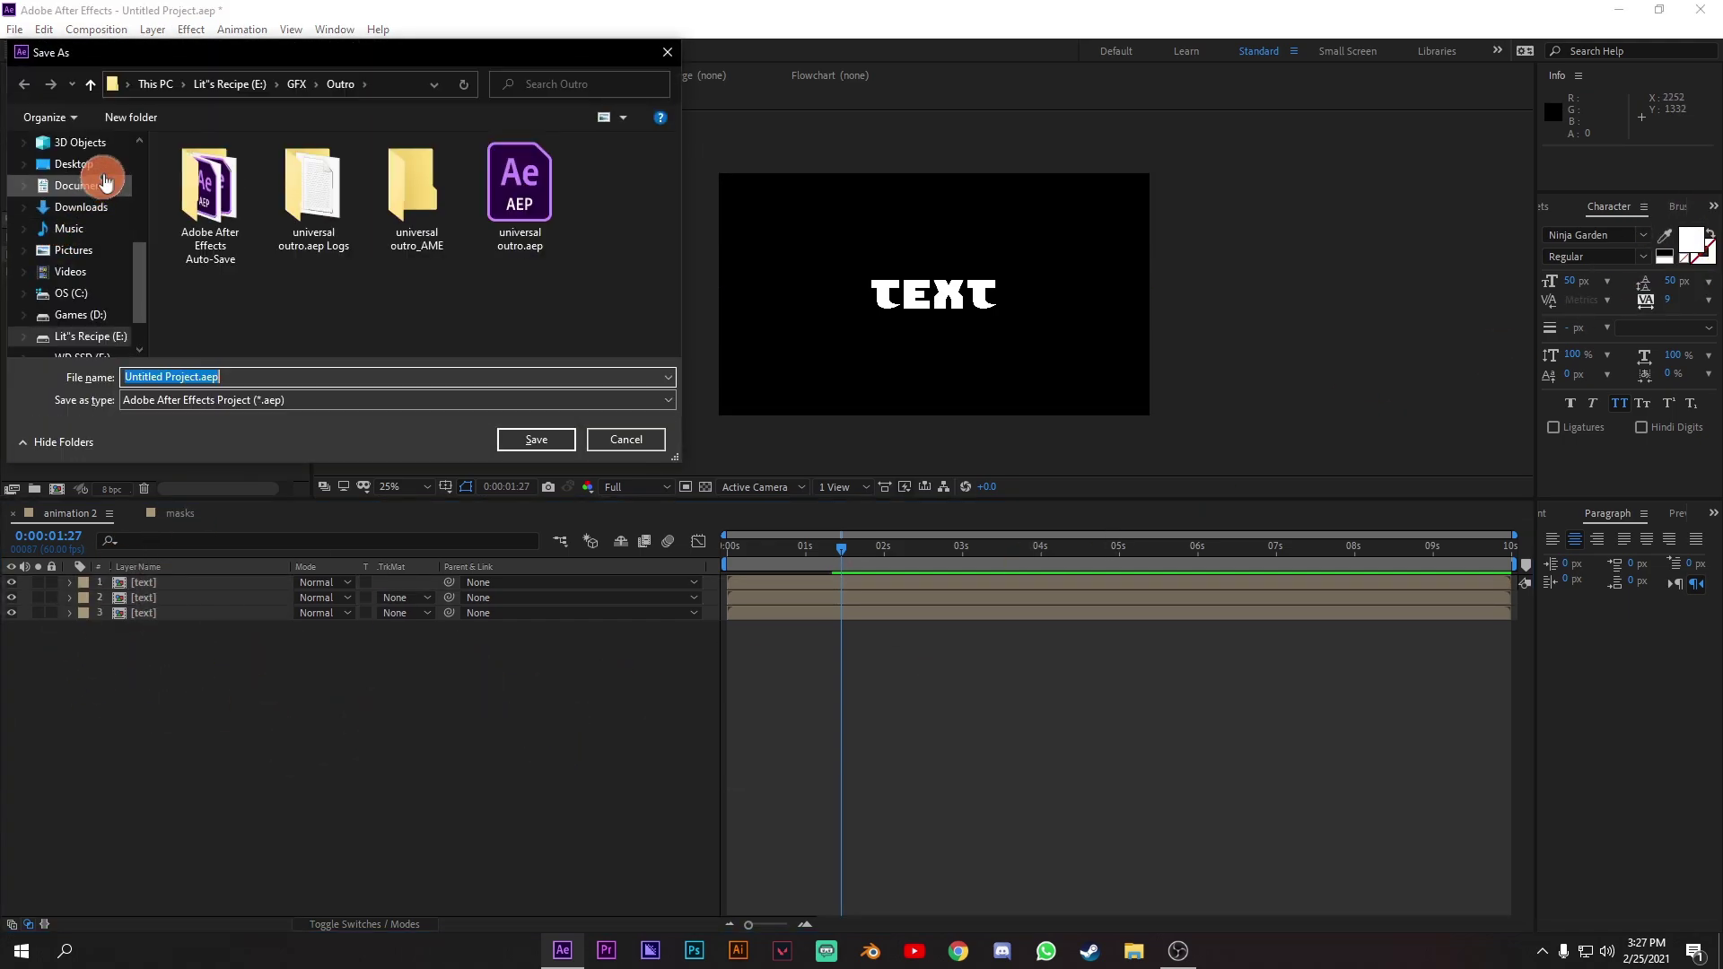
pyautogui.click(572, 448)
pyautogui.hotkey('ctrl', 's')
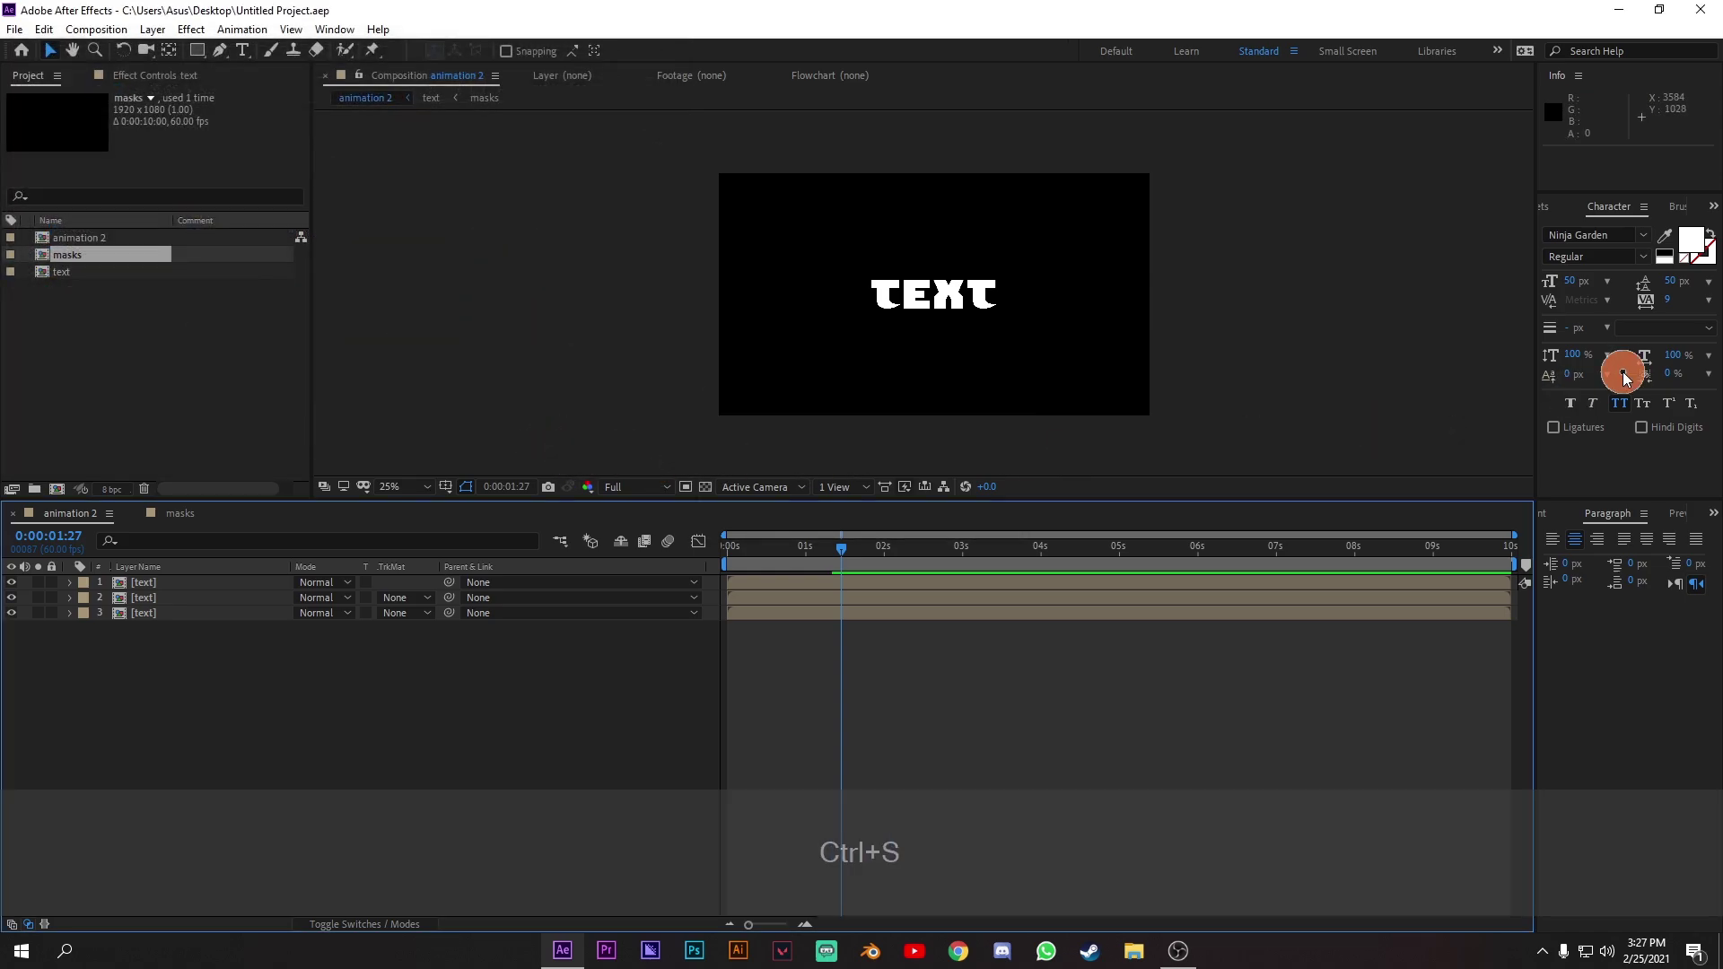
# Find the Fill effect and apply it to all three "text" layers.
pyautogui.click(1715, 195)
pyautogui.click(1708, 232)
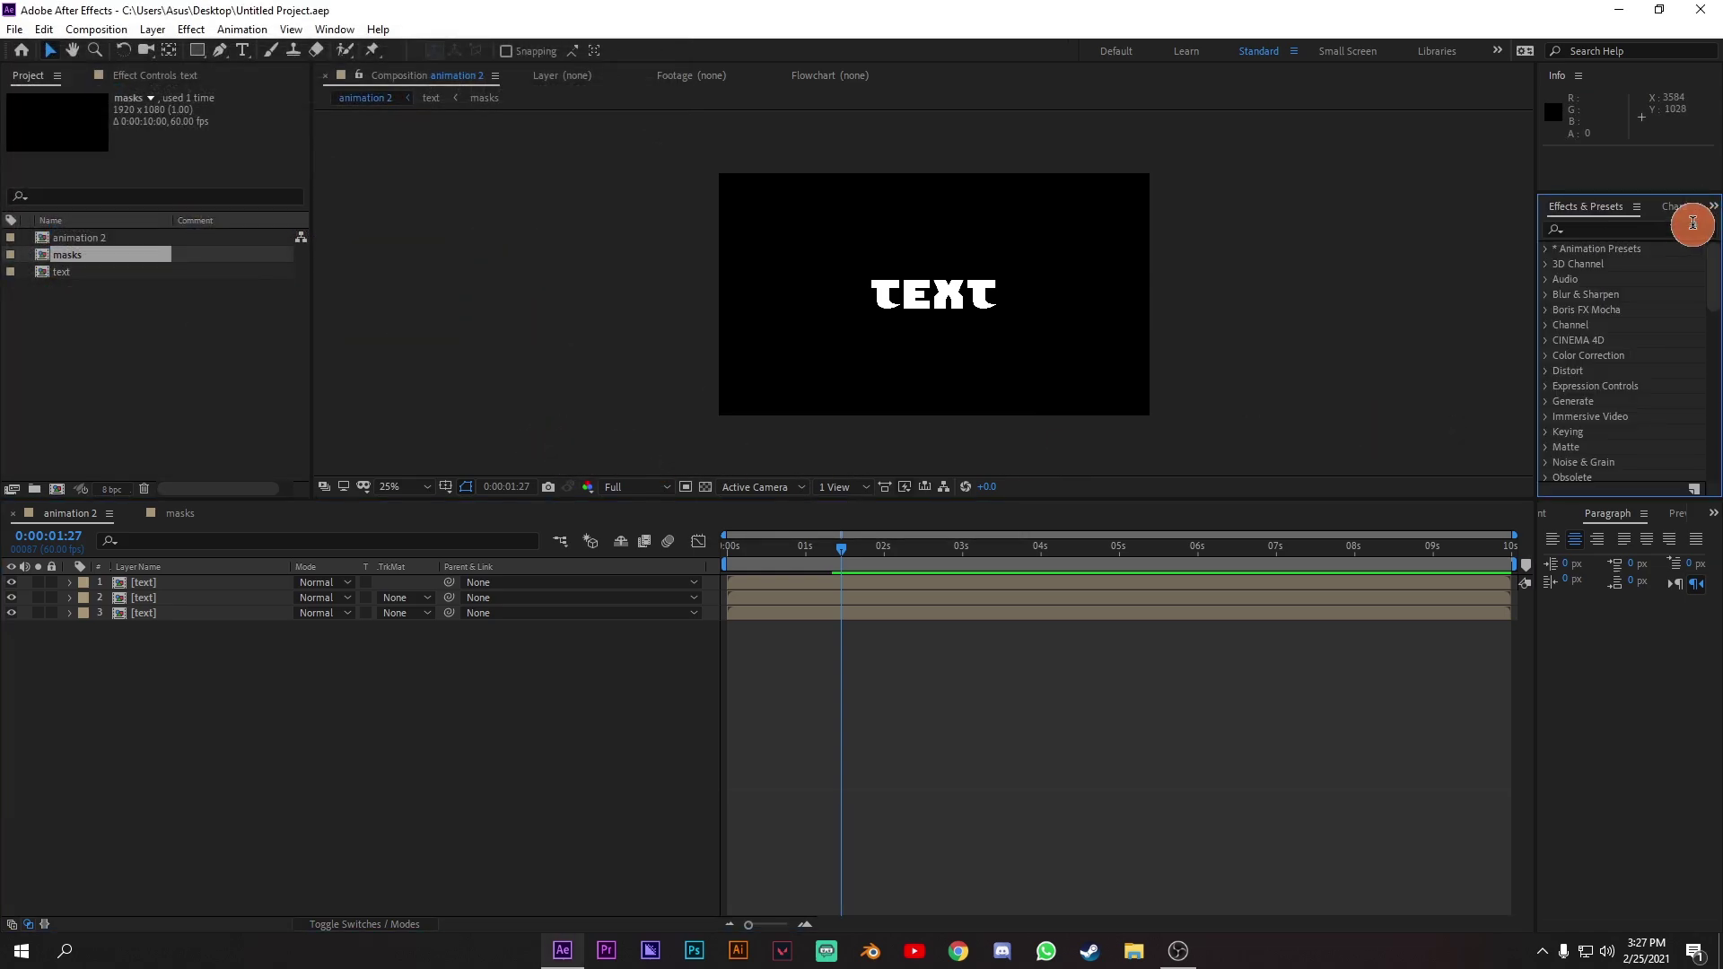
pyautogui.write('fill')
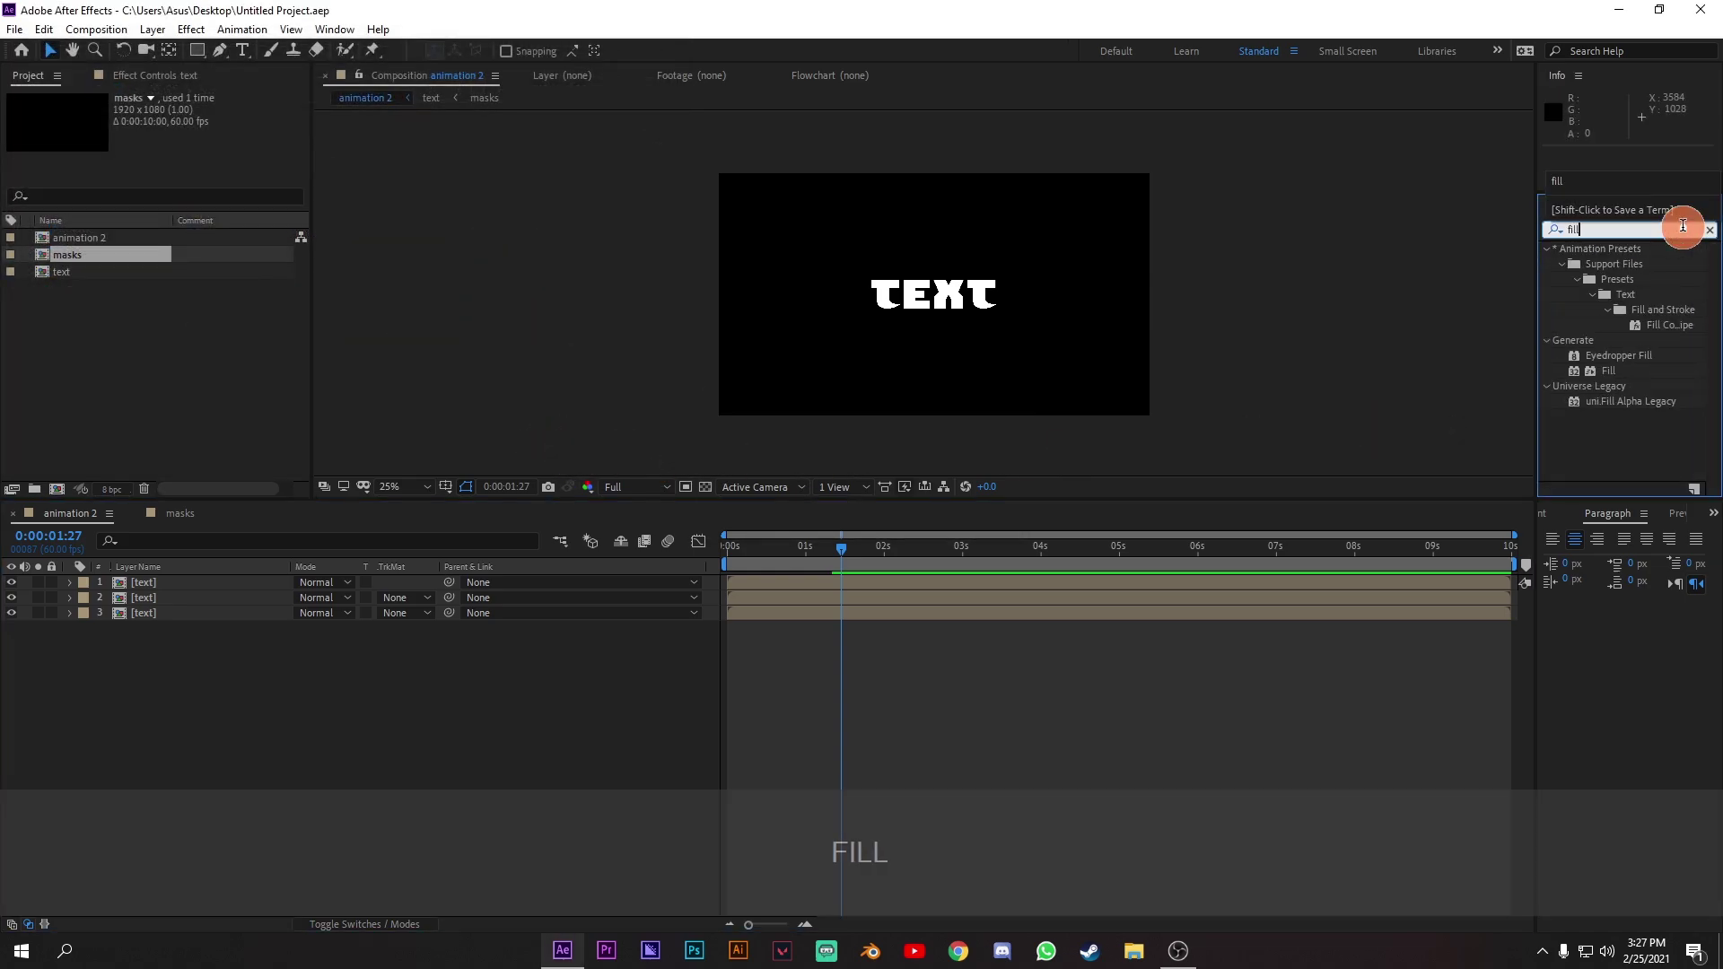
pyautogui.moveTo(1608, 370); pyautogui.dragTo(230, 616)
pyautogui.moveTo(1609, 370); pyautogui.dragTo(154, 584)
# Switch to Chrome and search Google Images for "colour paletes".
pyautogui.click(960, 949)
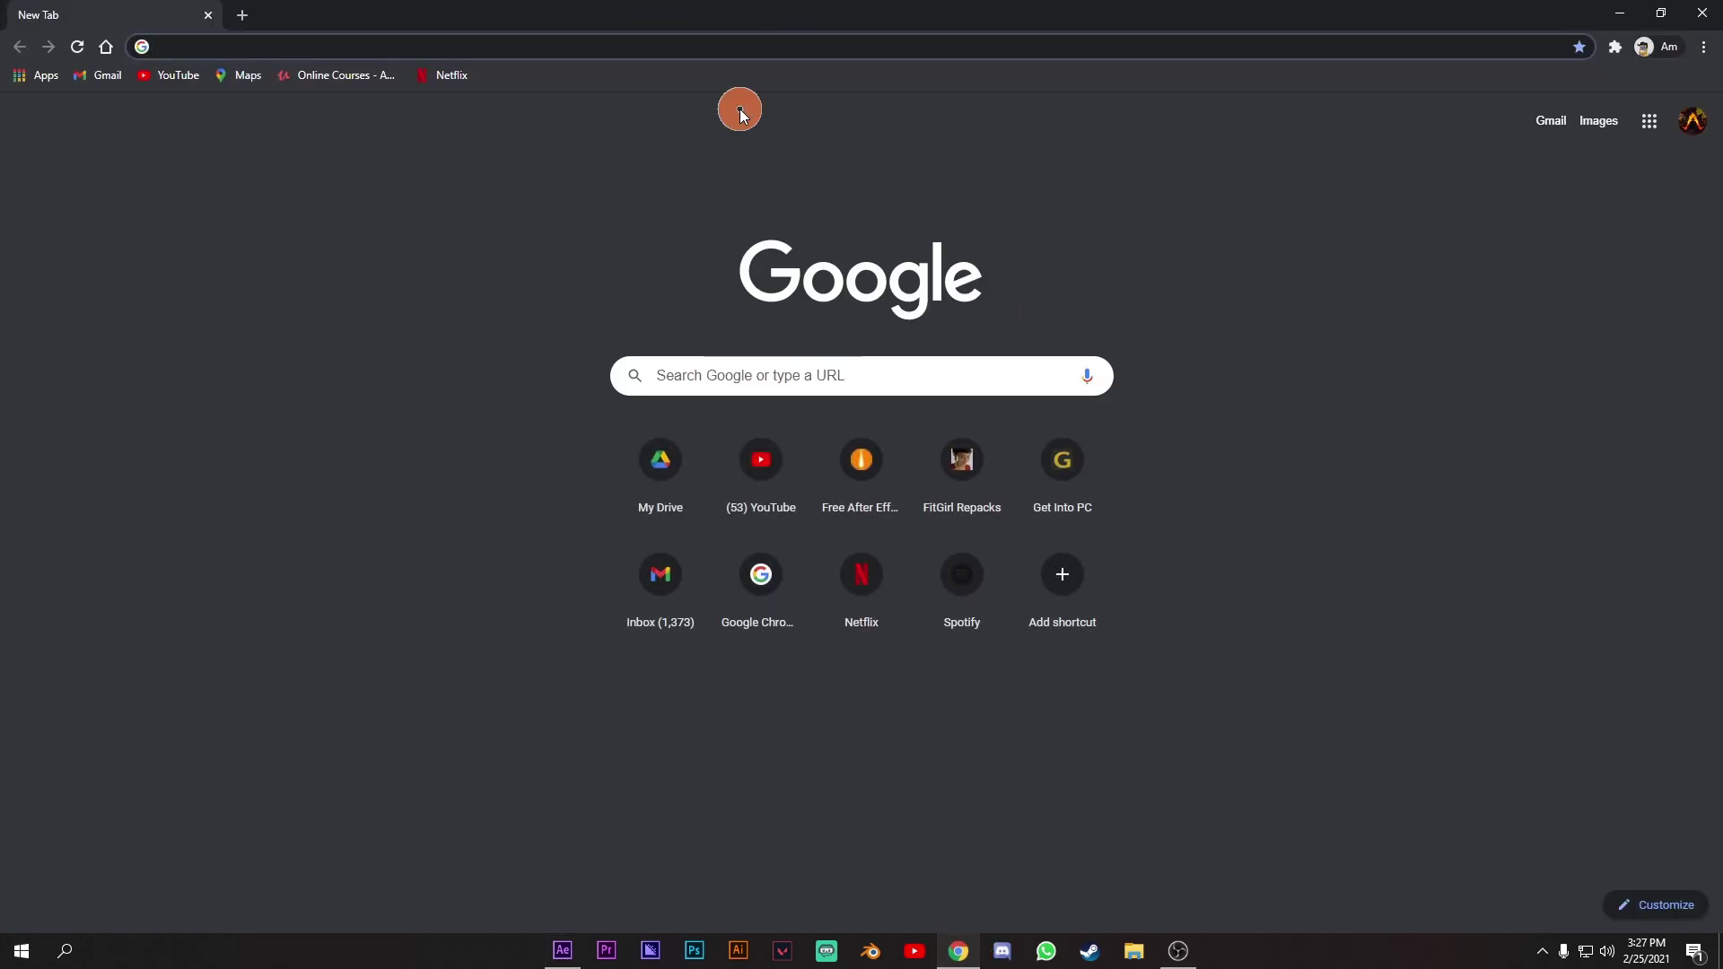
pyautogui.write('colour palet')
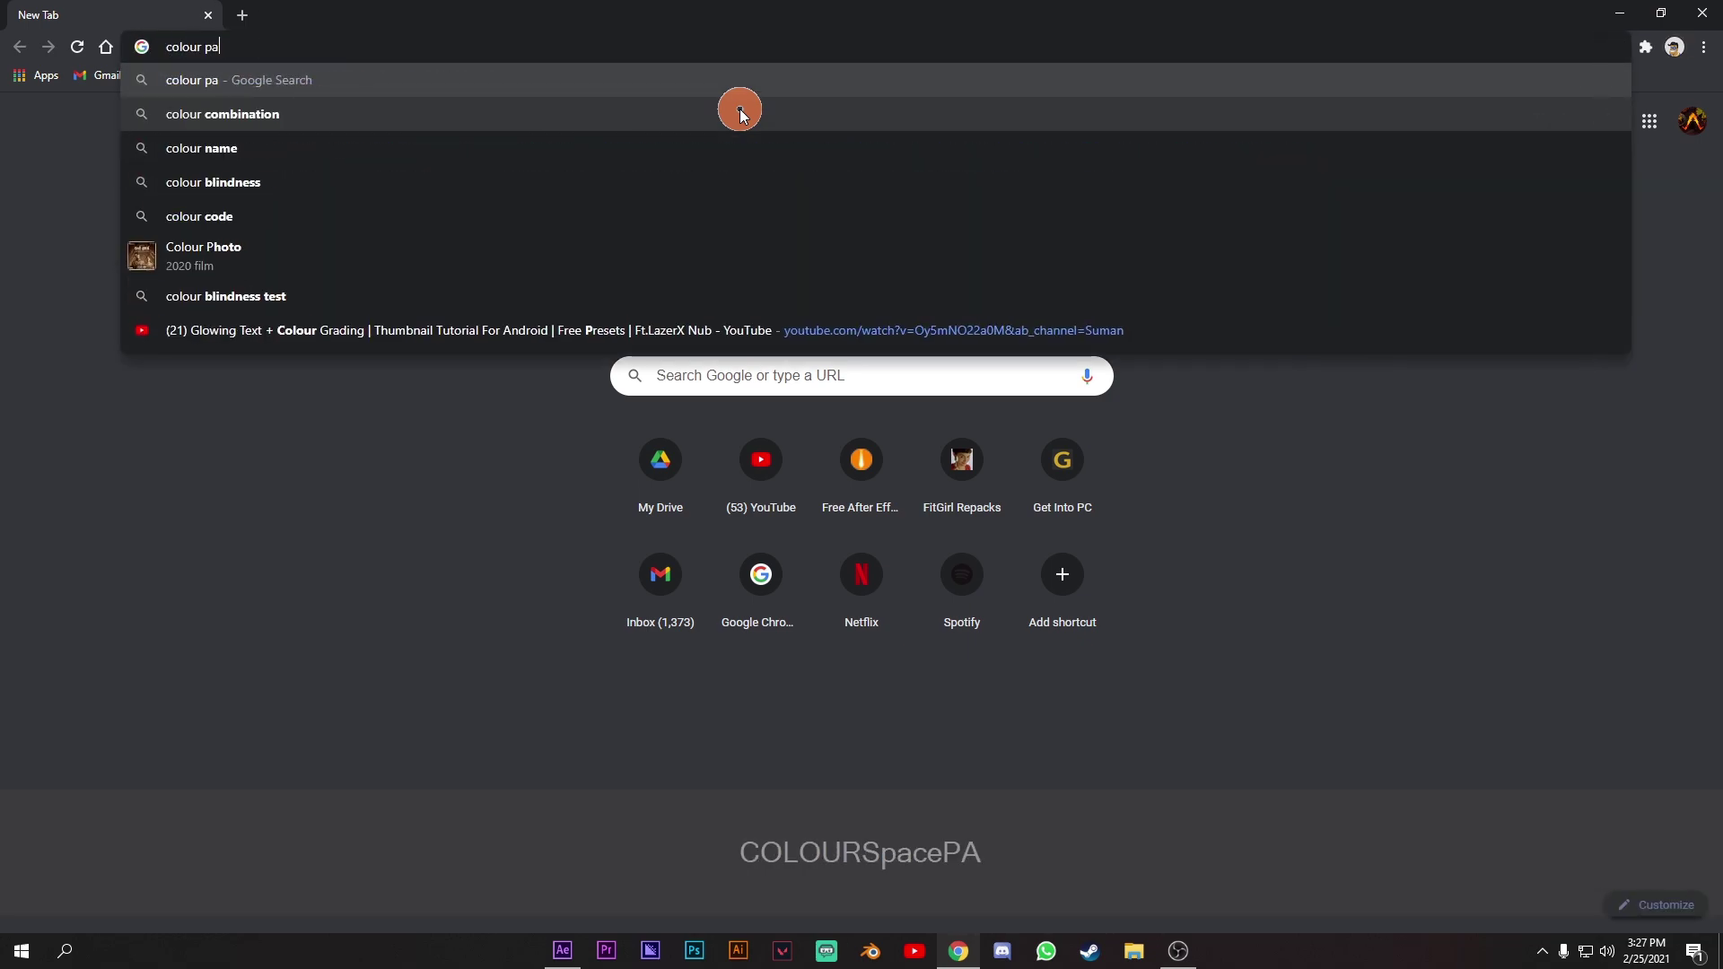
pyautogui.write('es')
pyautogui.press('Return')
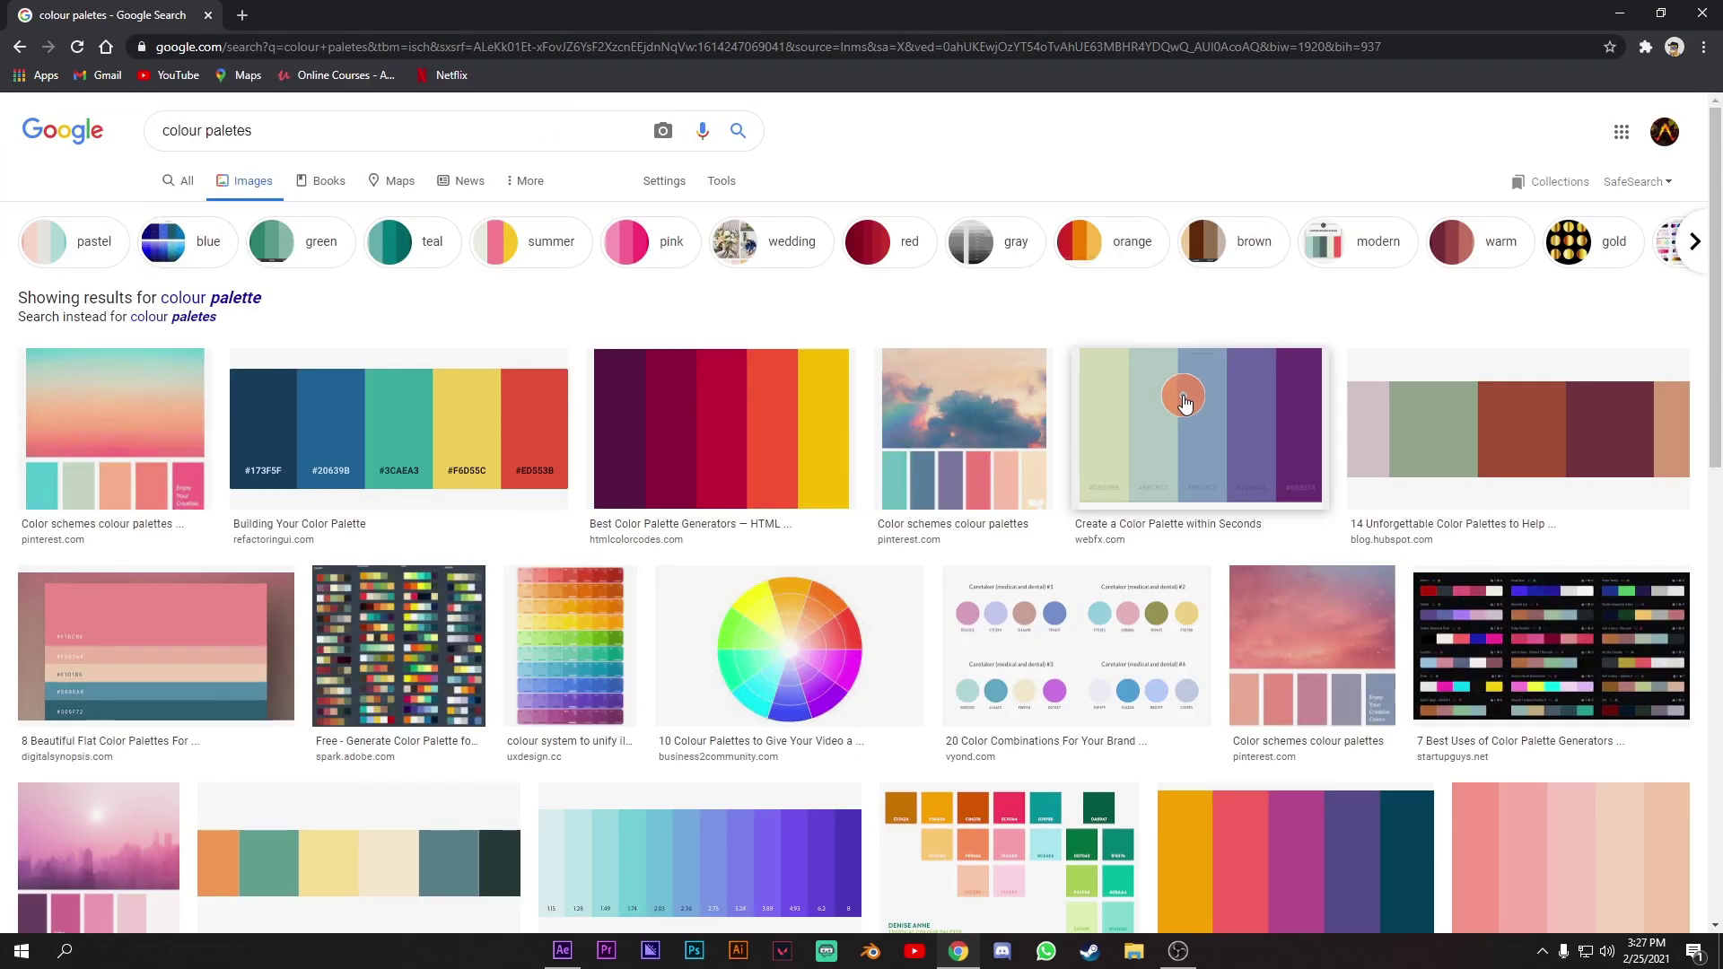
# Save the purple-to-yellow HTML Color Codes palette image to the Desktop as "html-color-codes-color-palette-generators-coolors.jpg".
pyautogui.scroll(-5, 1324, 520)
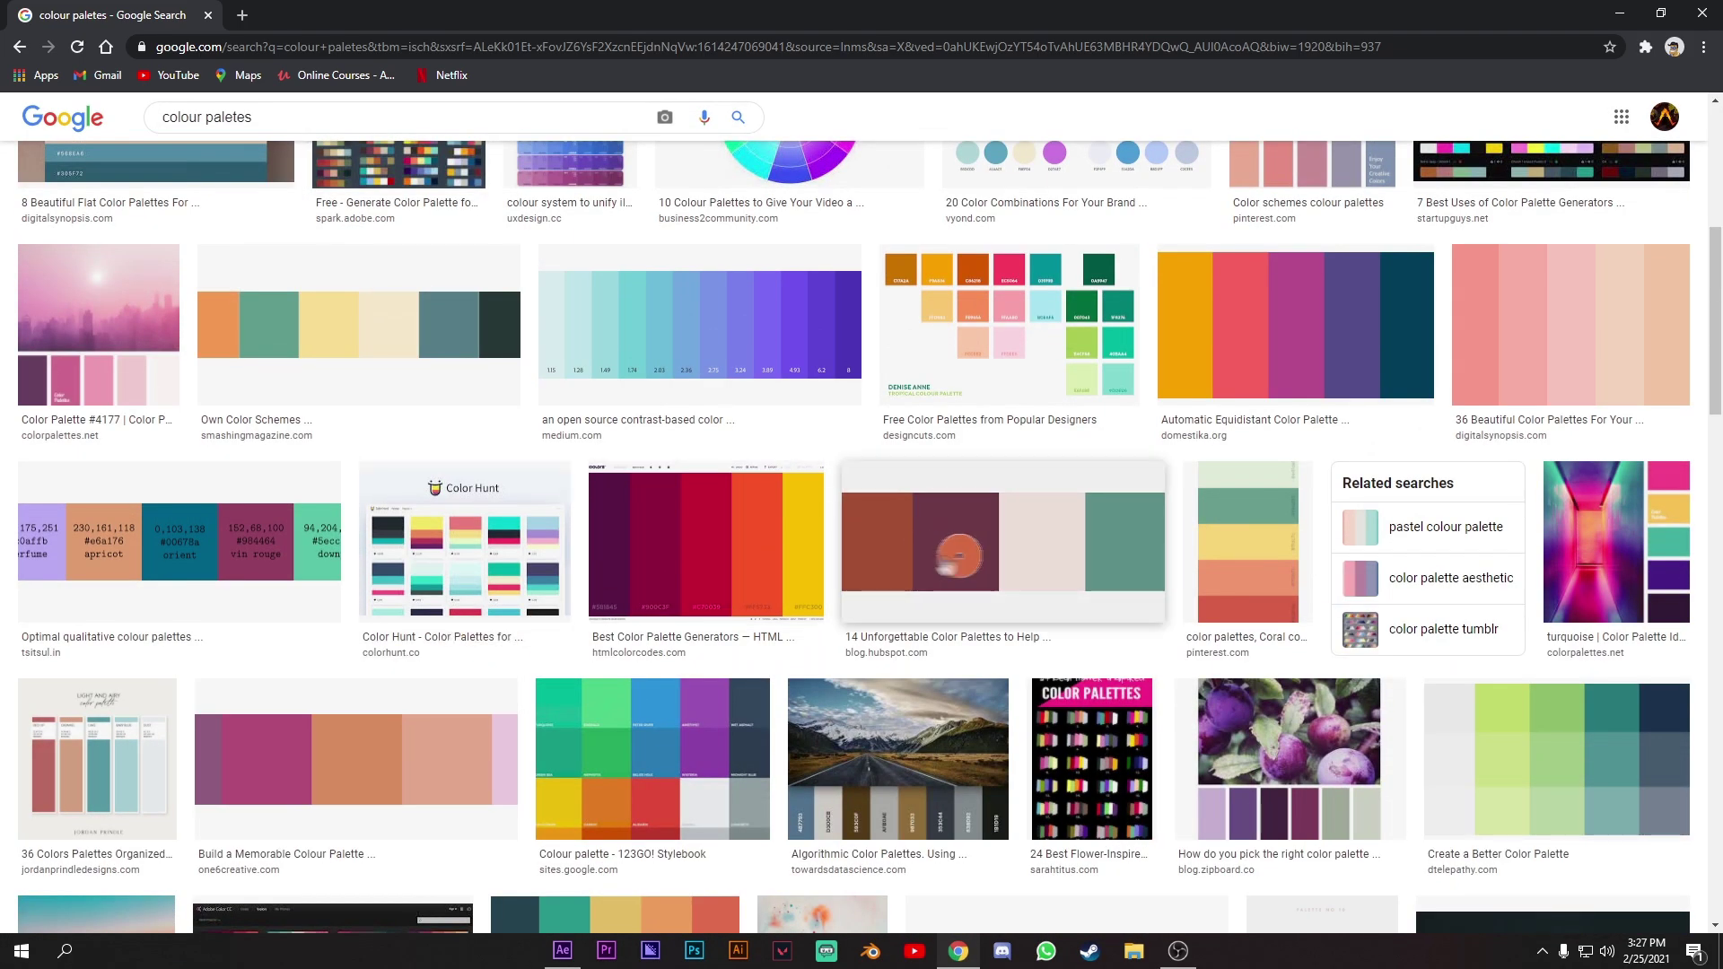
pyautogui.click(774, 551)
pyautogui.rightClick(1292, 443)
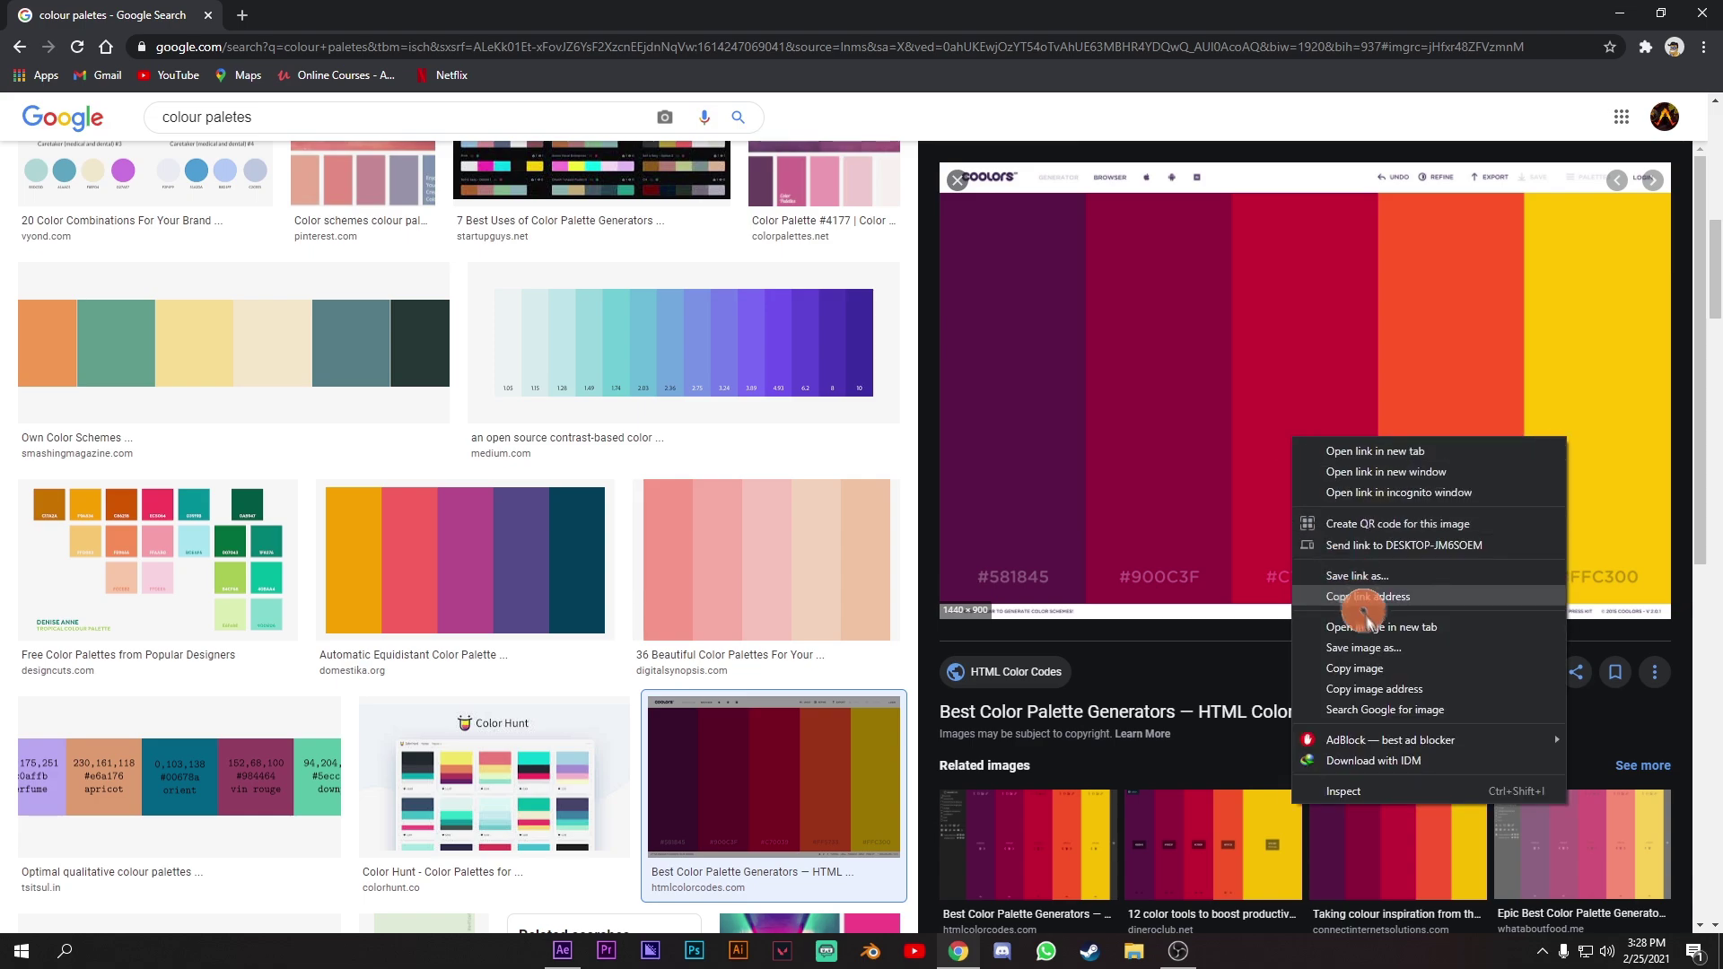
pyautogui.click(1364, 639)
pyautogui.click(218, 189)
pyautogui.click(672, 436)
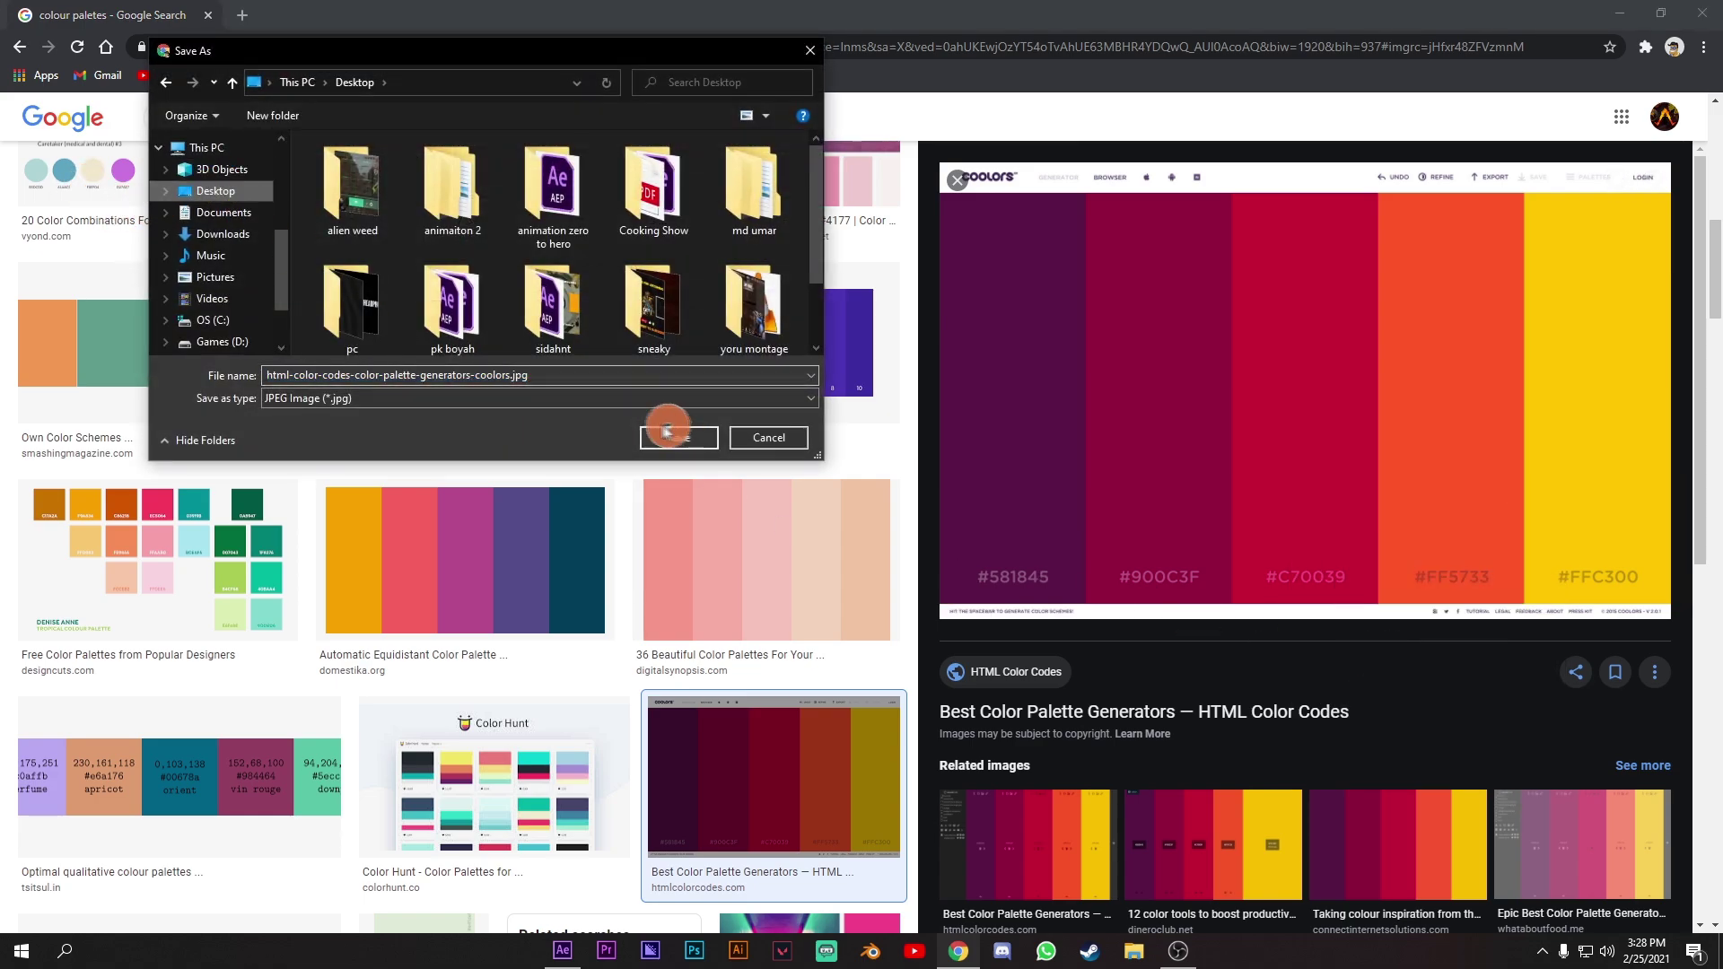
# Switch back to After Effects, add the saved palette image above the "text" layers and move it to the frame's upper-right edge.
pyautogui.click(1615, 11)
pyautogui.click(1614, 11)
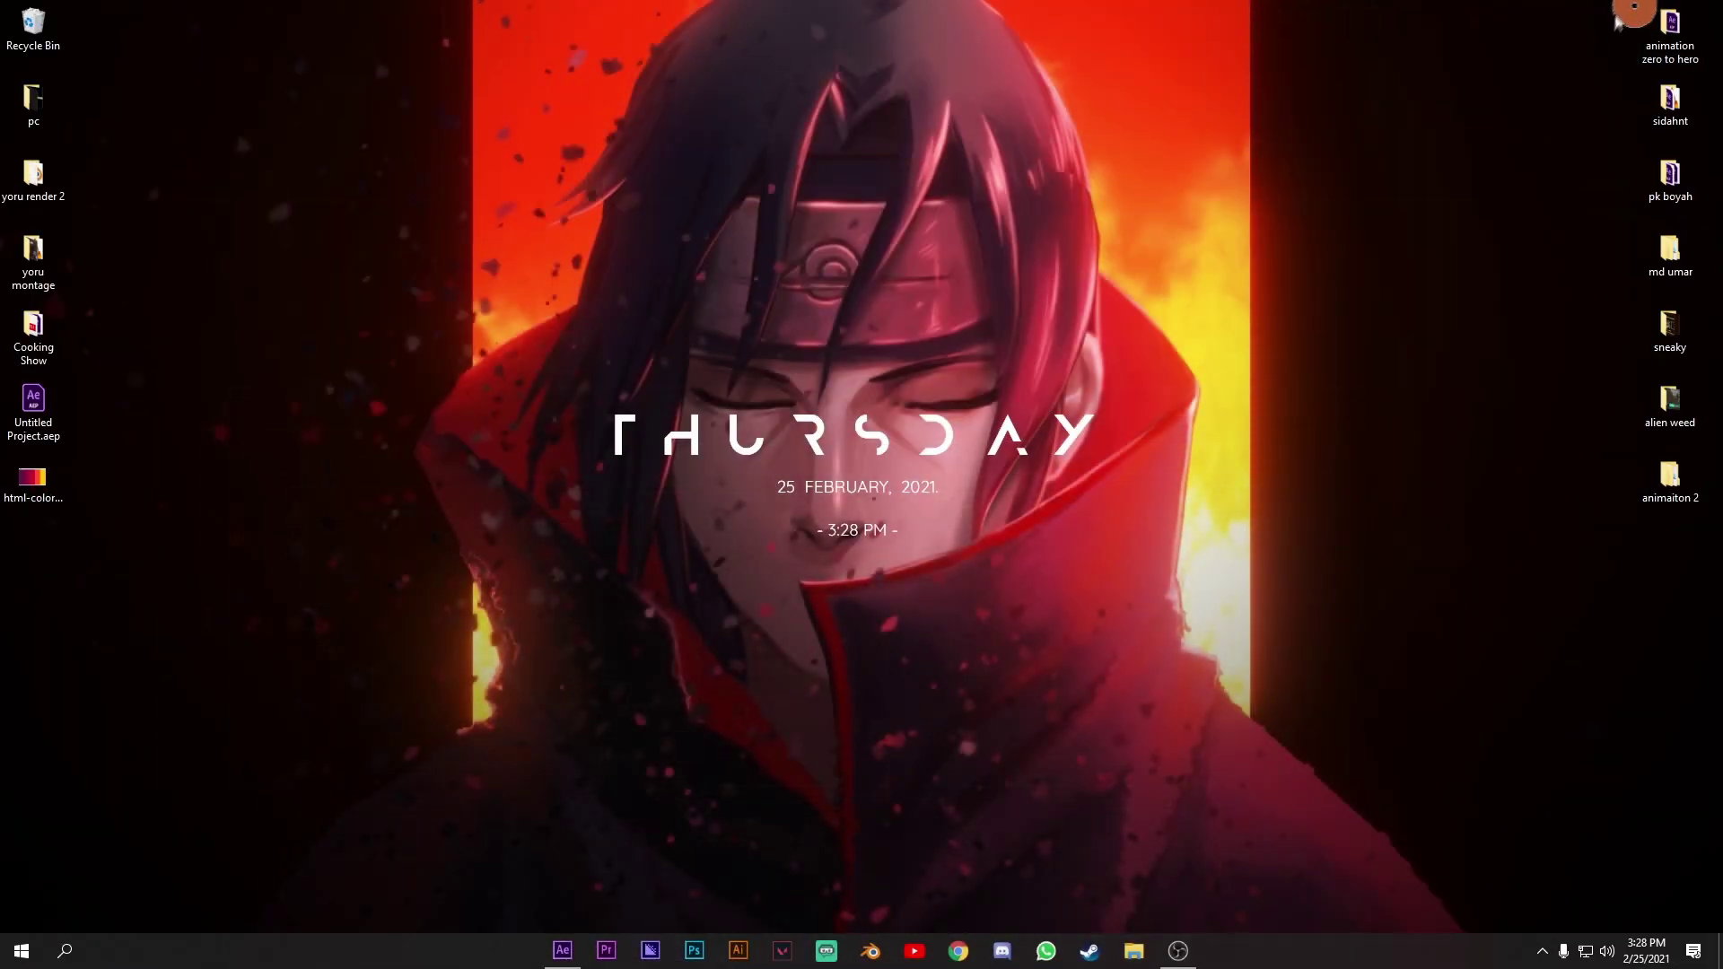
pyautogui.moveTo(576, 962); pyautogui.dragTo(220, 828)
pyautogui.scroll(2, 983, 269)
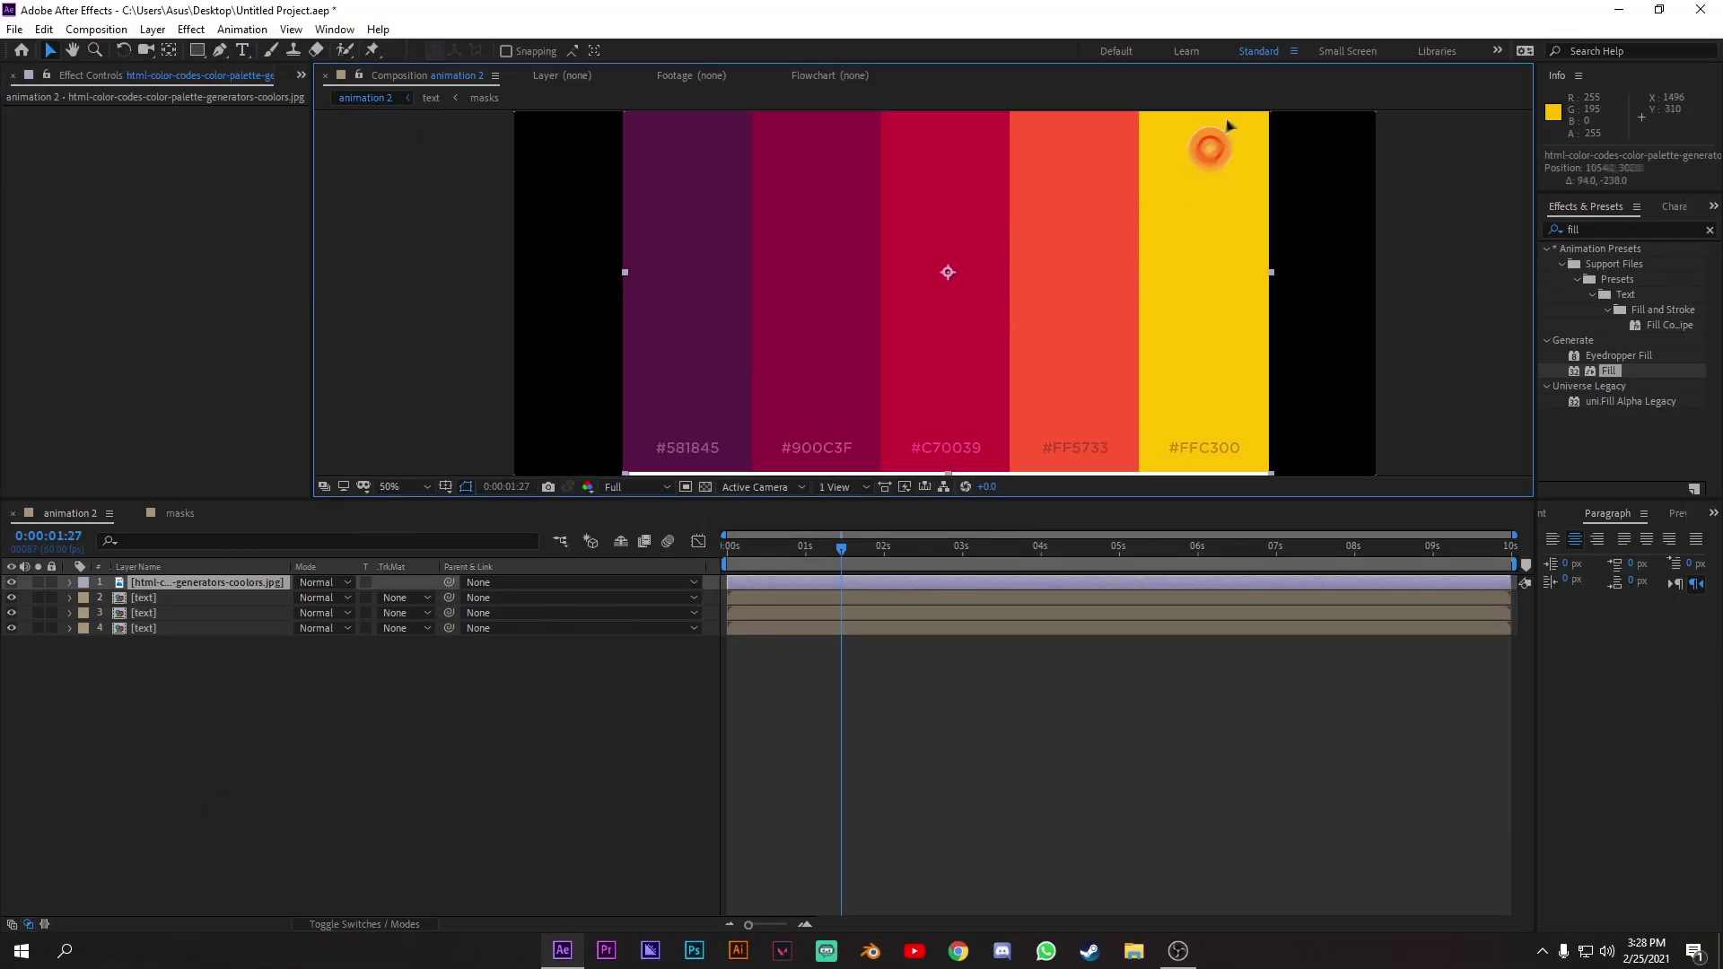
pyautogui.moveTo(1215, 139); pyautogui.dragTo(1493, 30)
pyautogui.scroll(-2, 1131, 347)
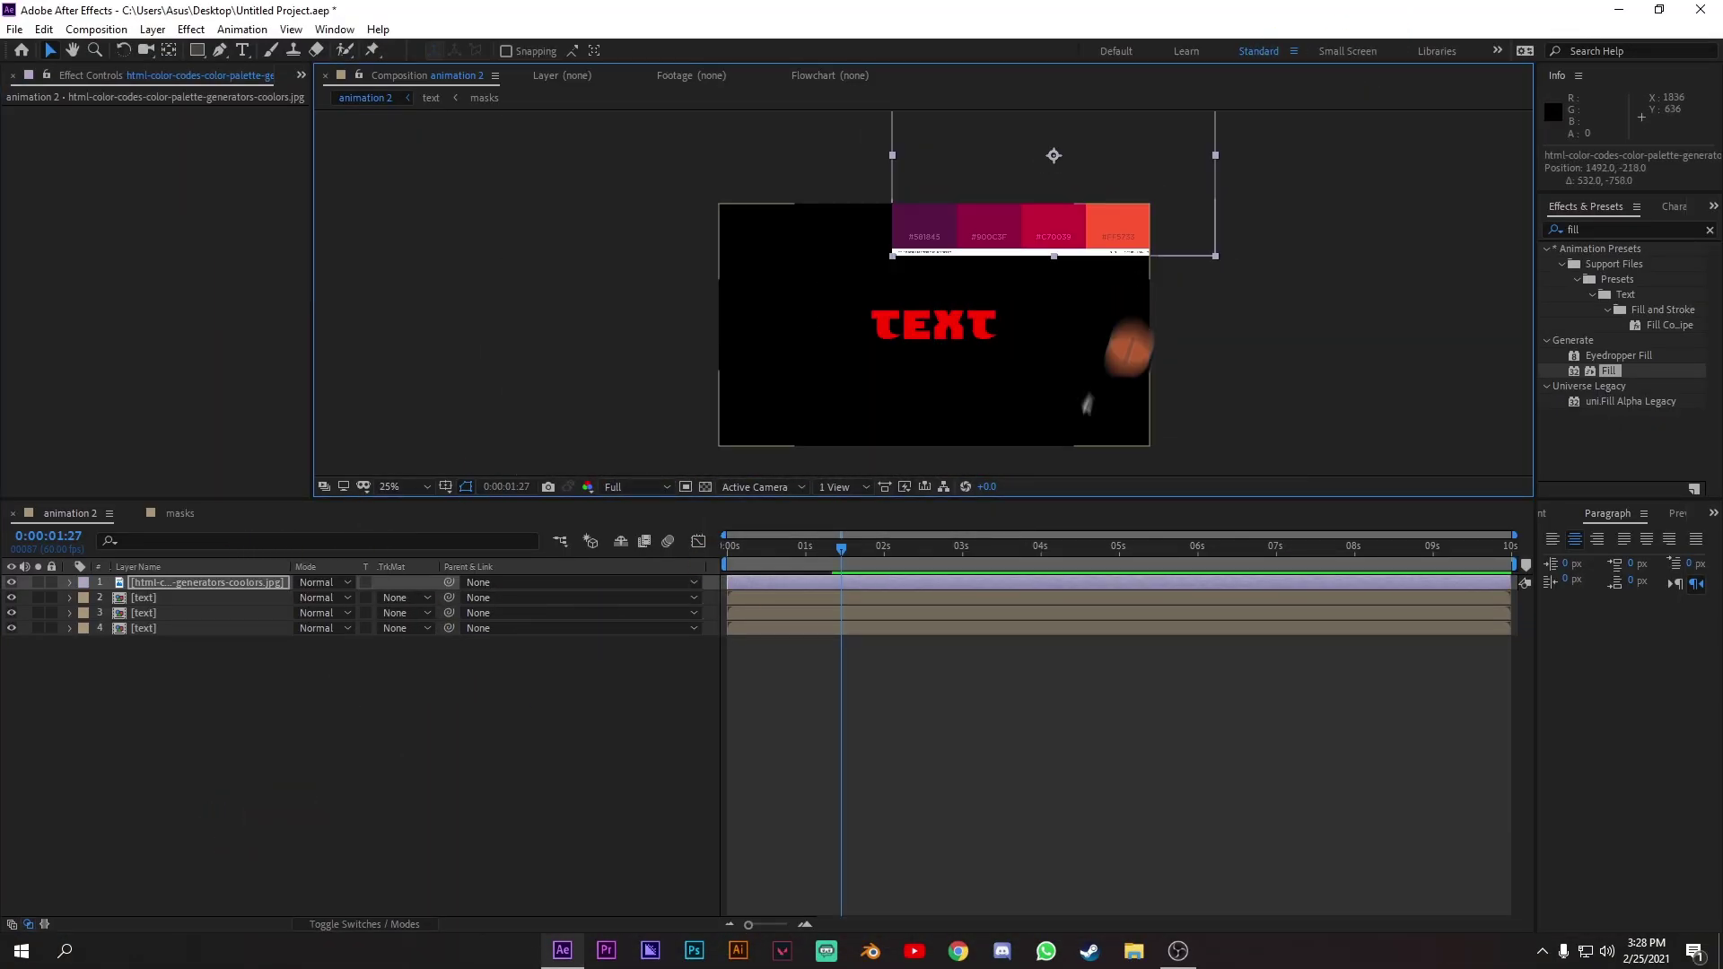
# Set the lowest "text" layer's Fill color by sampling the palette's #581845 purple.
pyautogui.click(180, 627)
pyautogui.click(199, 160)
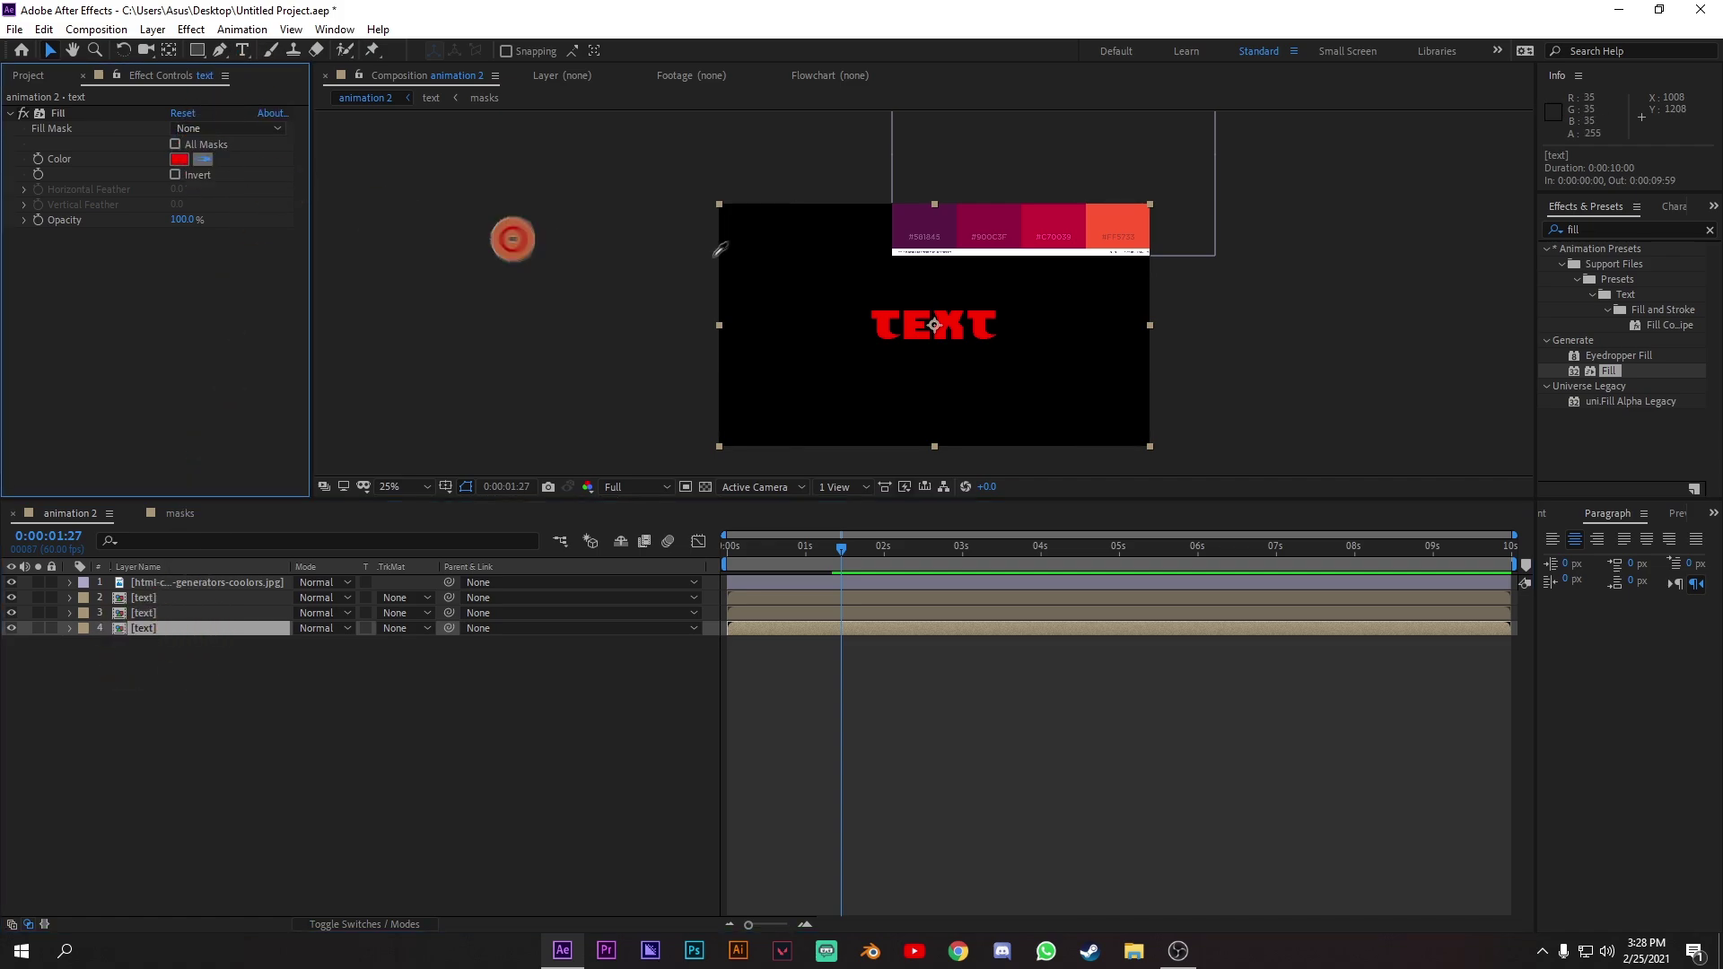
pyautogui.click(940, 221)
pyautogui.click(752, 734)
pyautogui.click(243, 631)
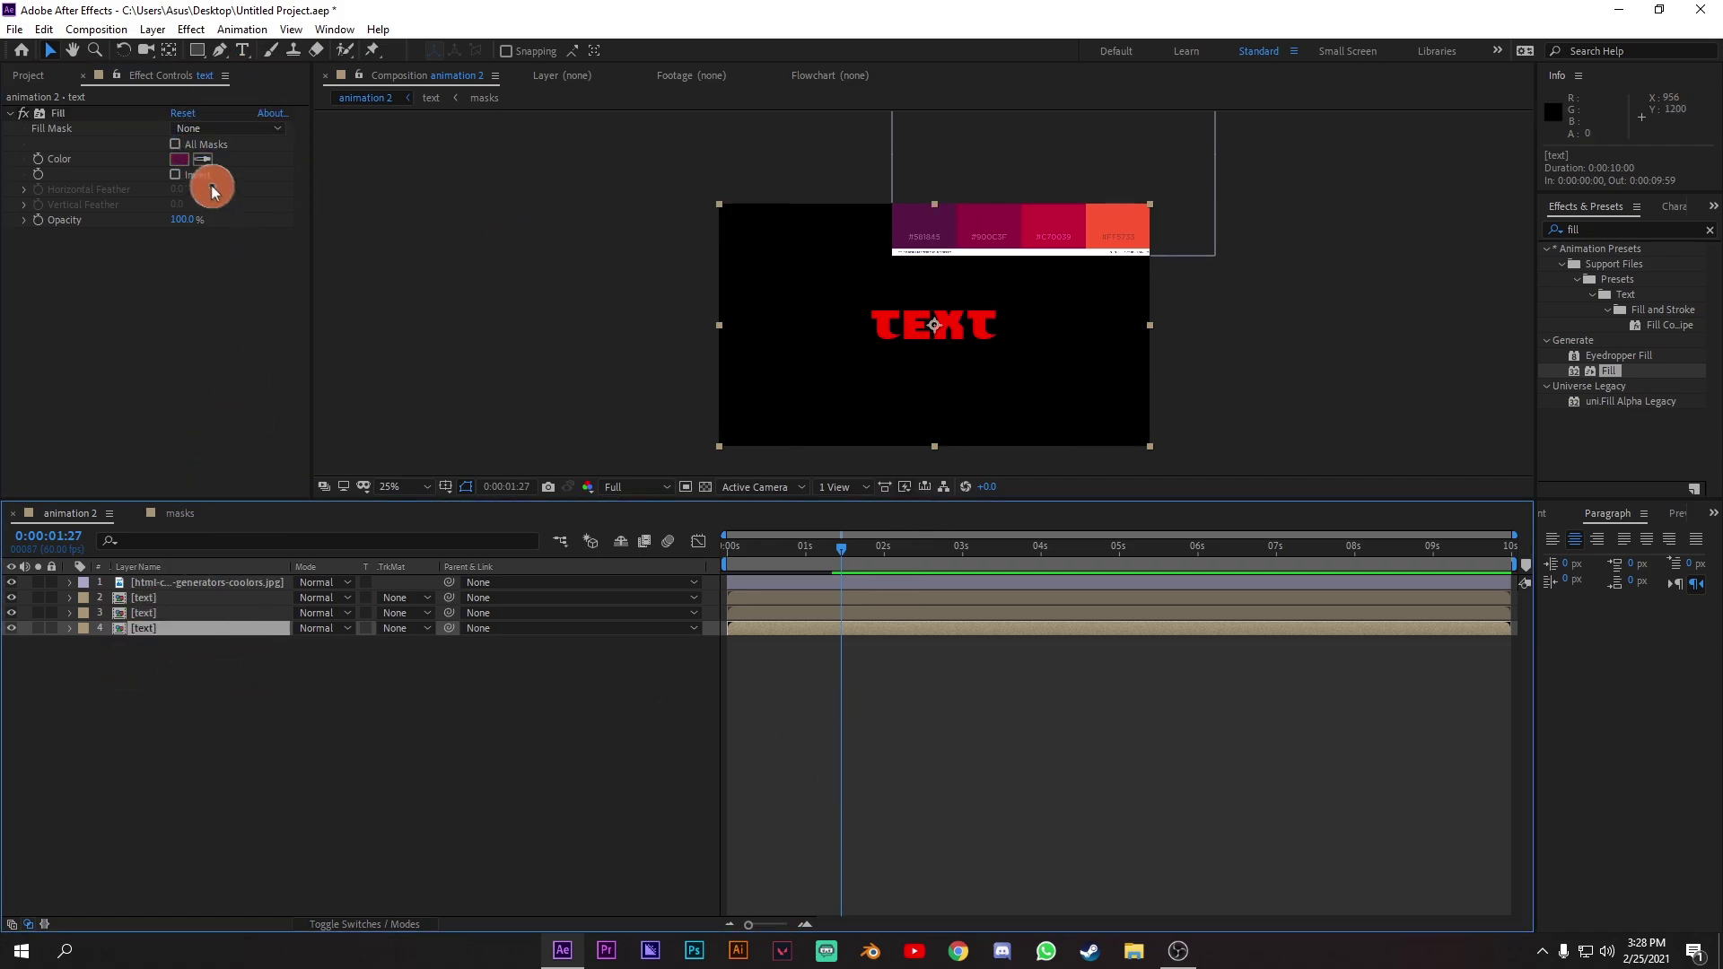
# Set the middle "text" layer's Fill color by sampling the palette's #900C3F swatch.
pyautogui.click(143, 613)
pyautogui.click(206, 162)
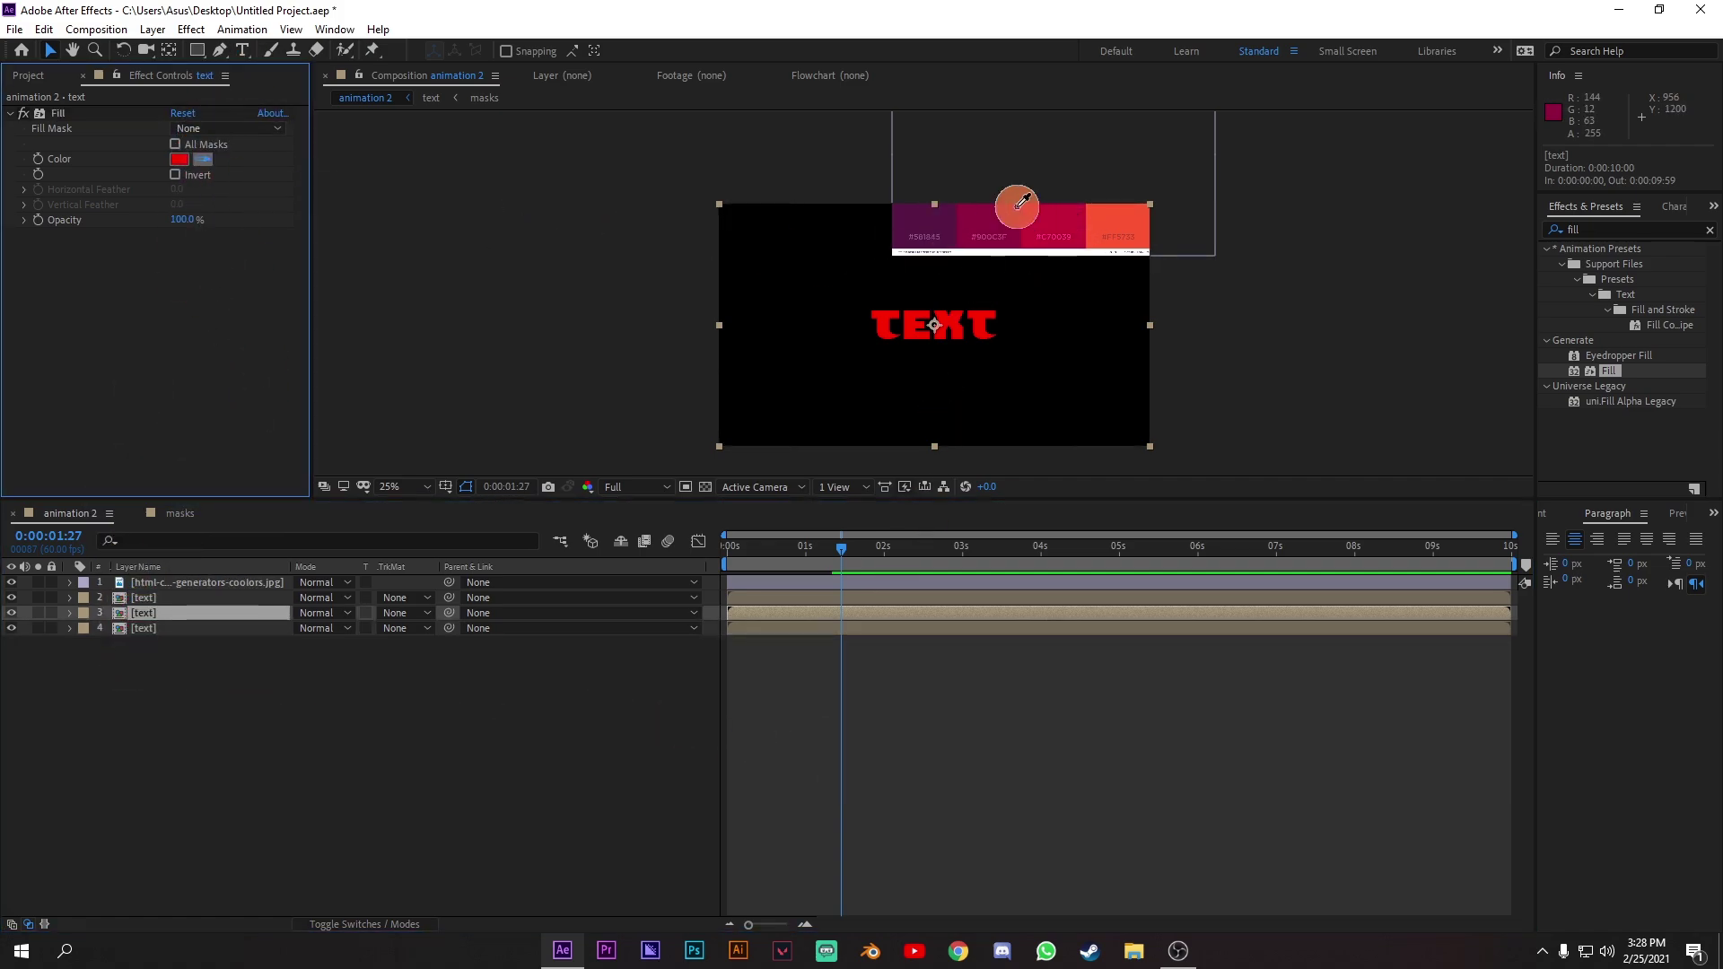
pyautogui.click(1015, 208)
# Set the uppermost "text" layer's Fill color by sampling the palette's #C70039 swatch.
pyautogui.click(186, 599)
pyautogui.click(206, 161)
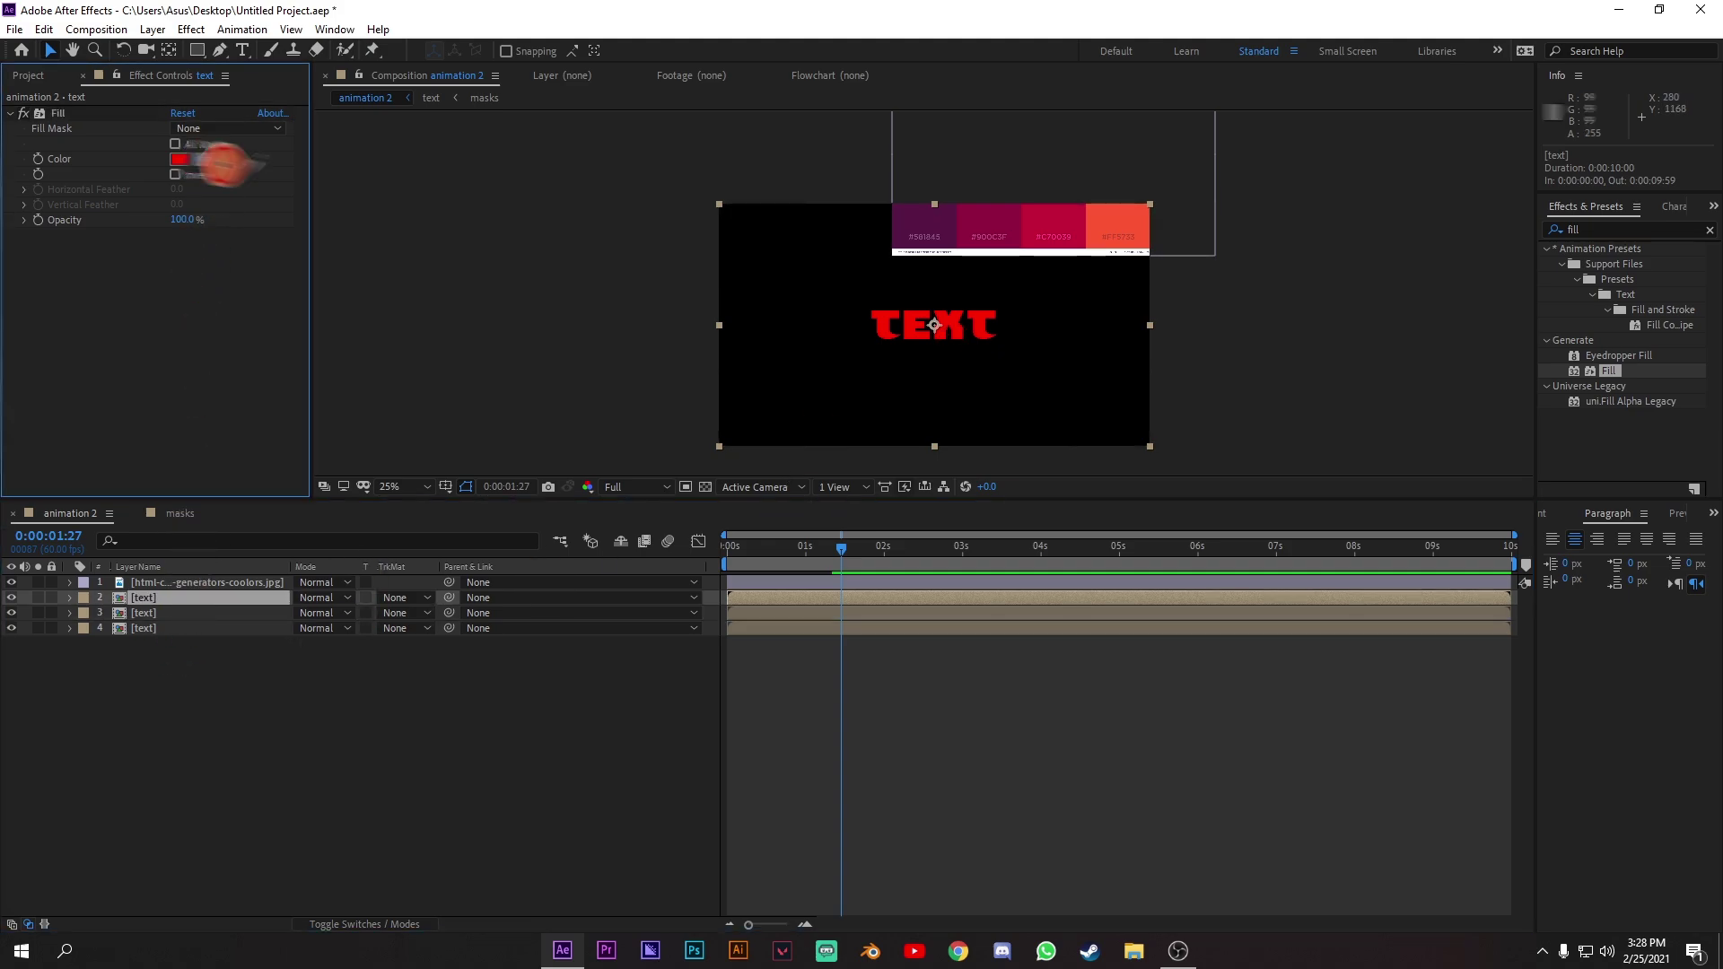
pyautogui.click(1081, 199)
pyautogui.click(203, 160)
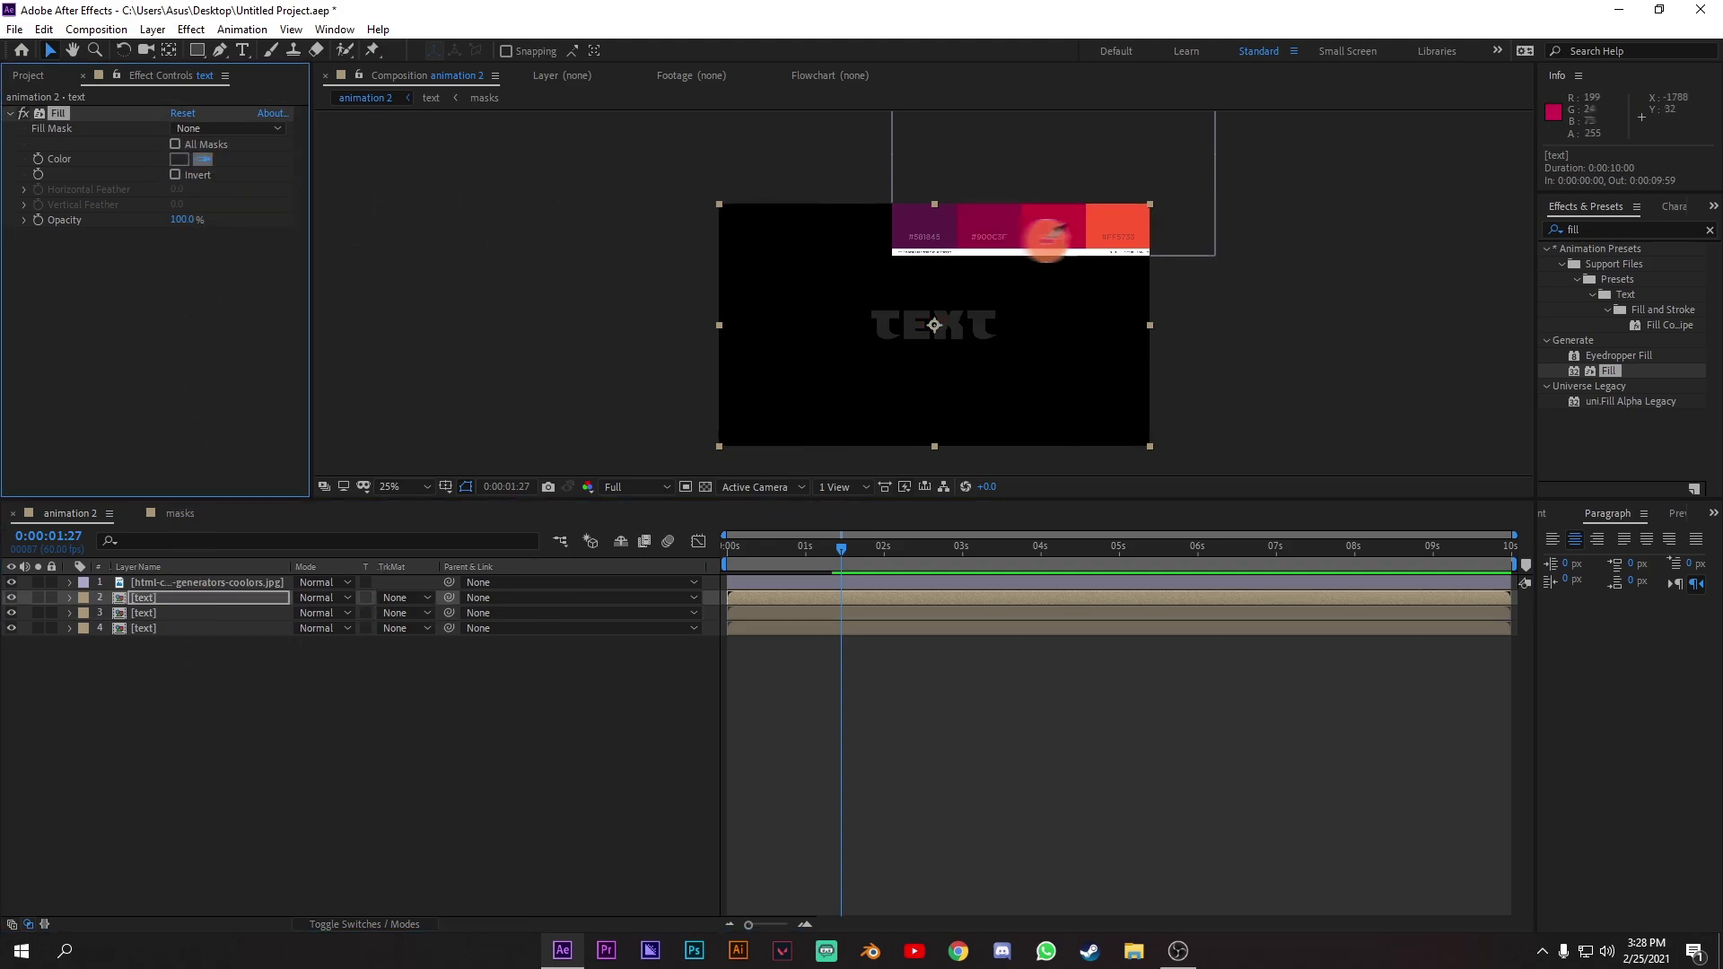
pyautogui.click(1048, 236)
# Duplicate the uppermost "text" layer and set the copy's Fill color to the palette's #FF5733 orange.
pyautogui.click(178, 600)
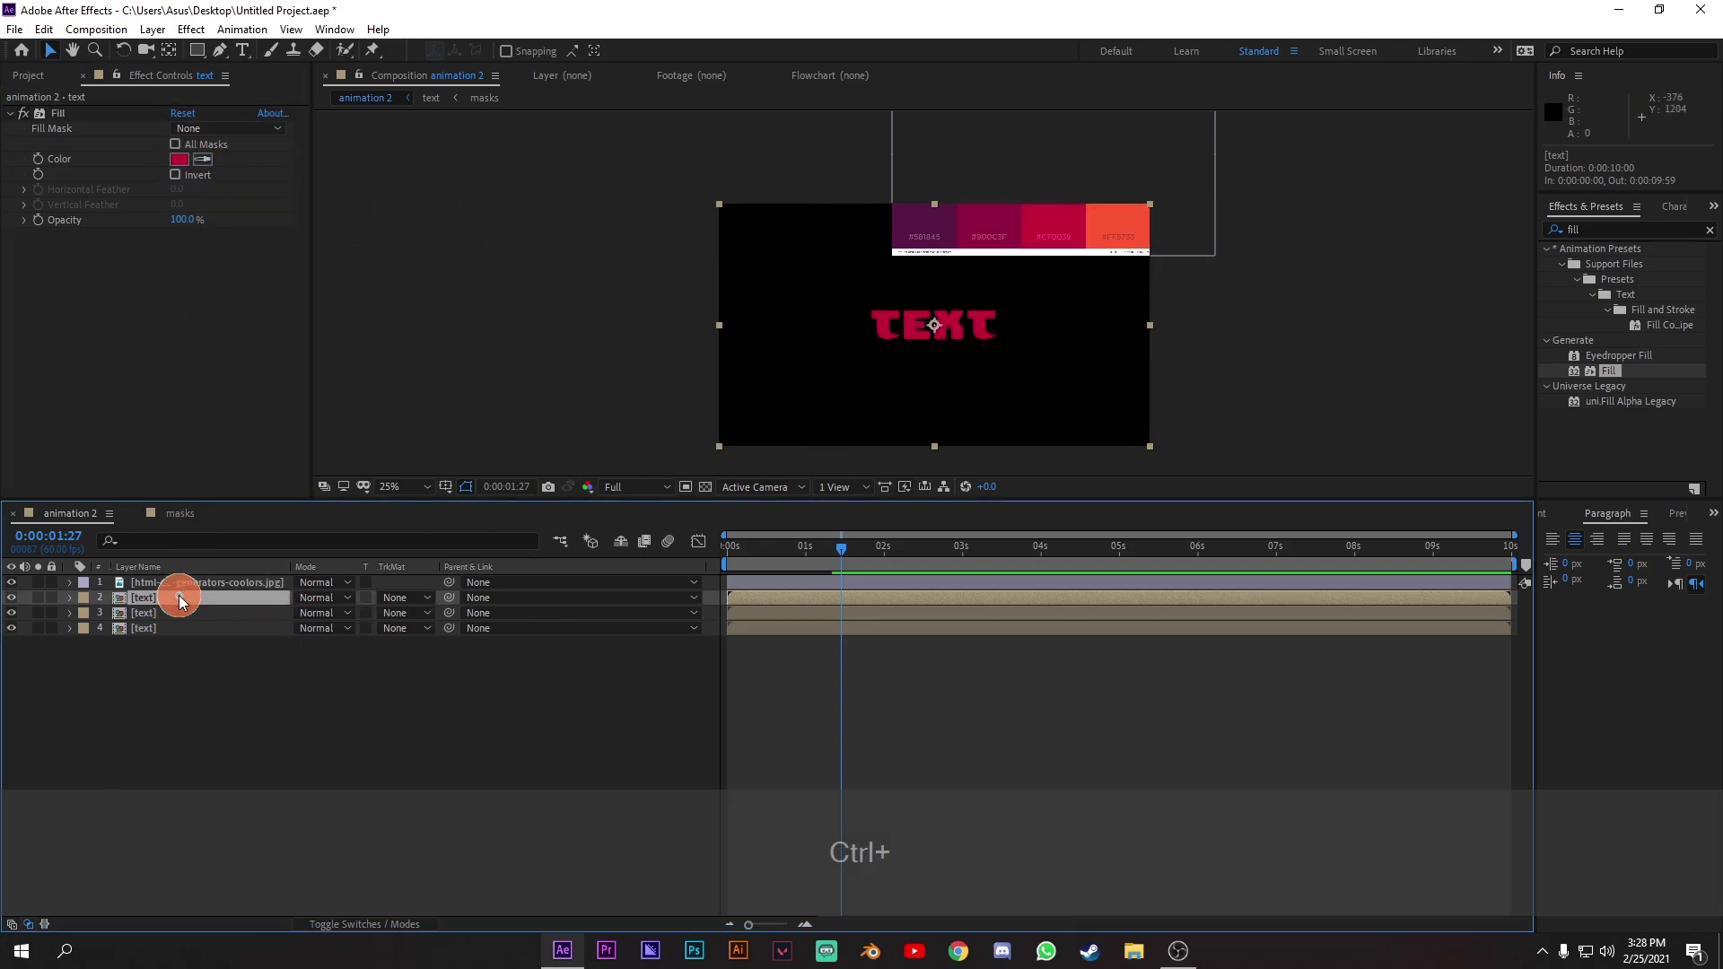
pyautogui.hotkey('ctrl', 'd')
pyautogui.click(208, 167)
pyautogui.click(1131, 212)
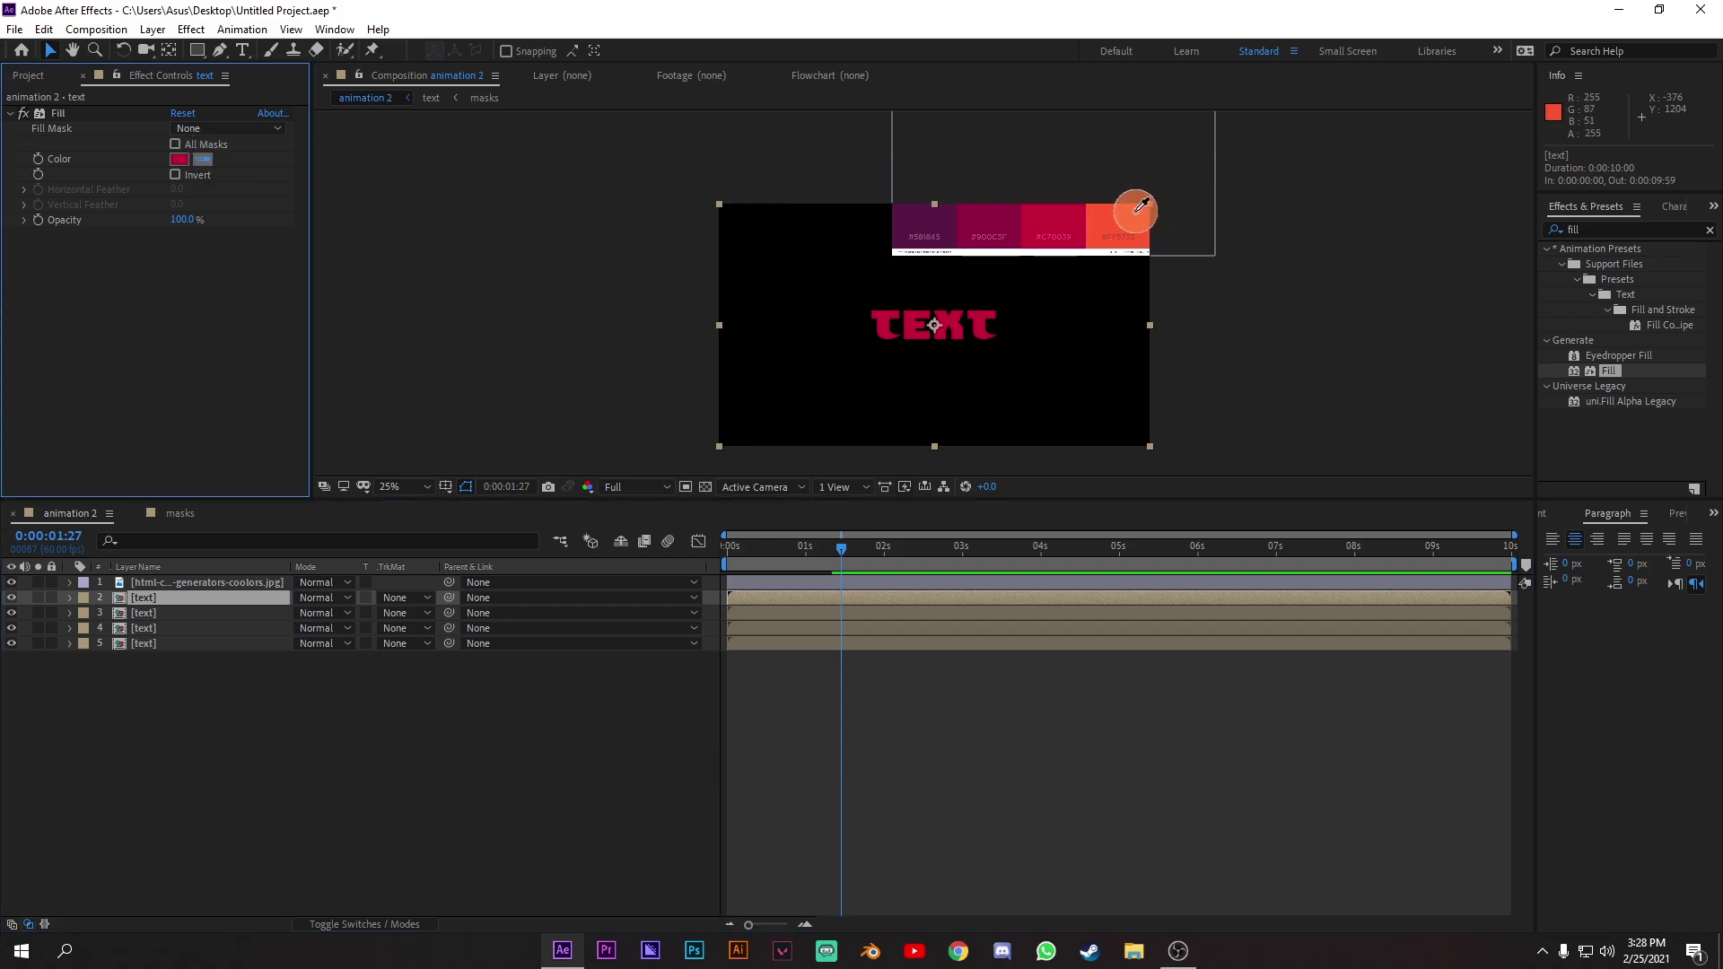
pyautogui.click(235, 599)
pyautogui.moveTo(395, 753); pyautogui.dragTo(242, 542)
pyautogui.click(413, 808)
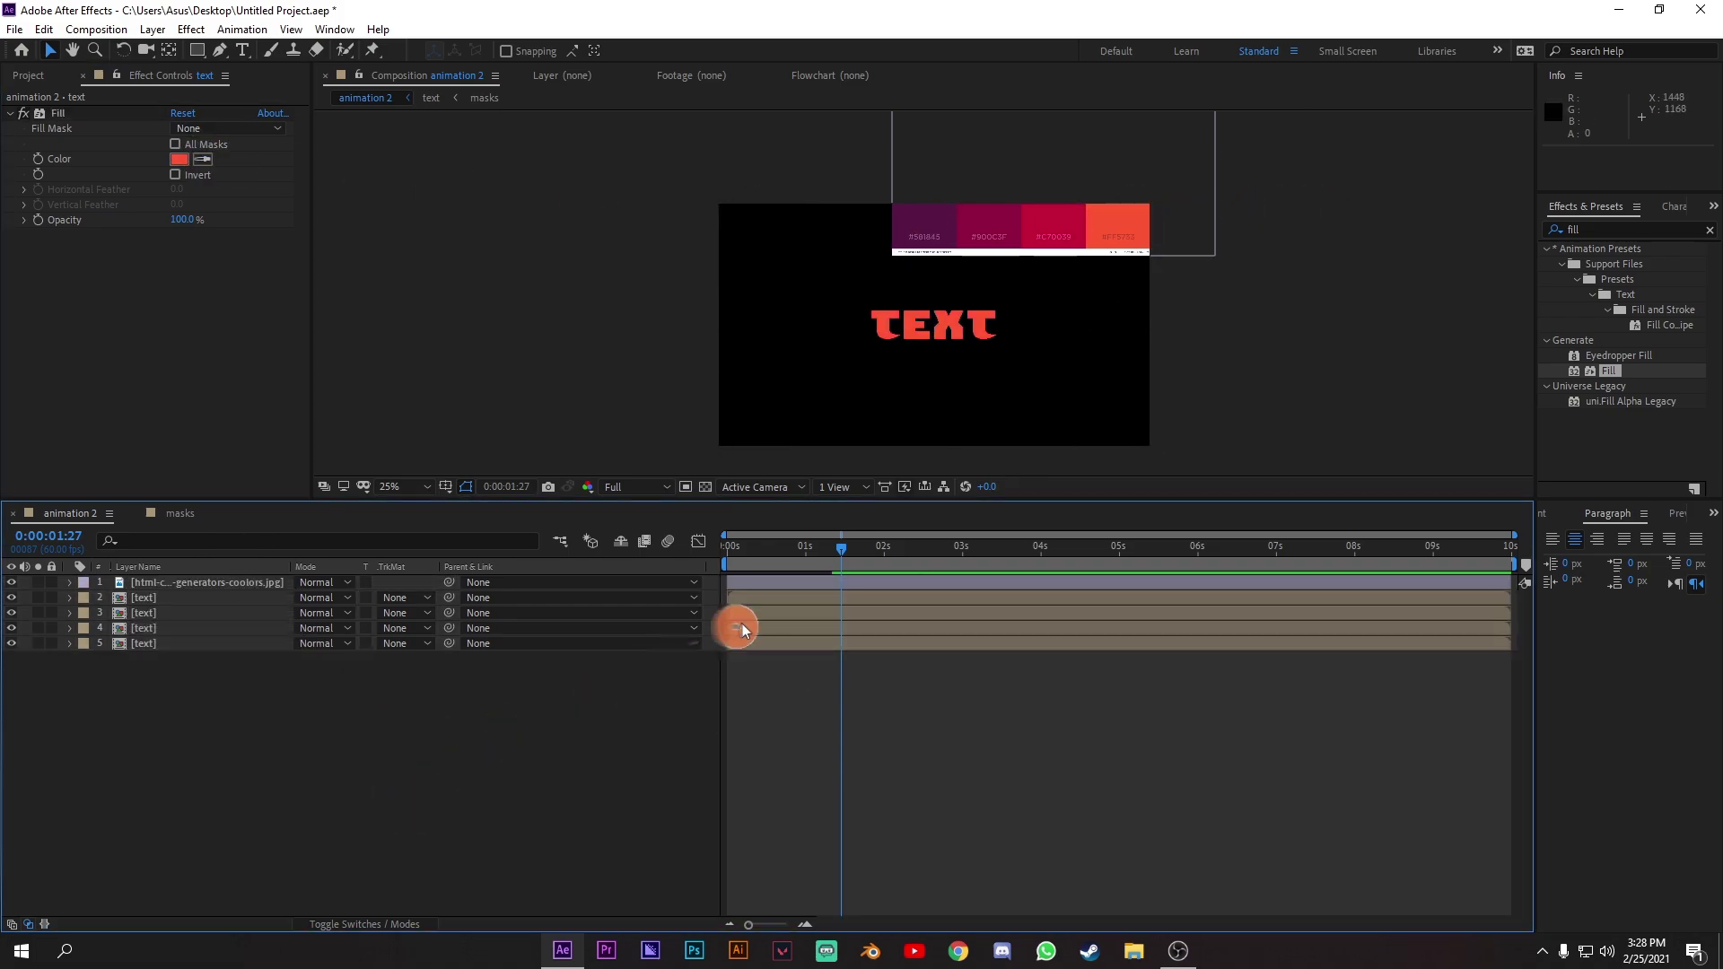
# Stagger the upper three "text" layers in 10-frame offsets, starting at 0:00:00:10, 0:00:00:20 and 0:00:00:30 from lowest to highest.
pyautogui.moveTo(843, 551); pyautogui.dragTo(647, 543)
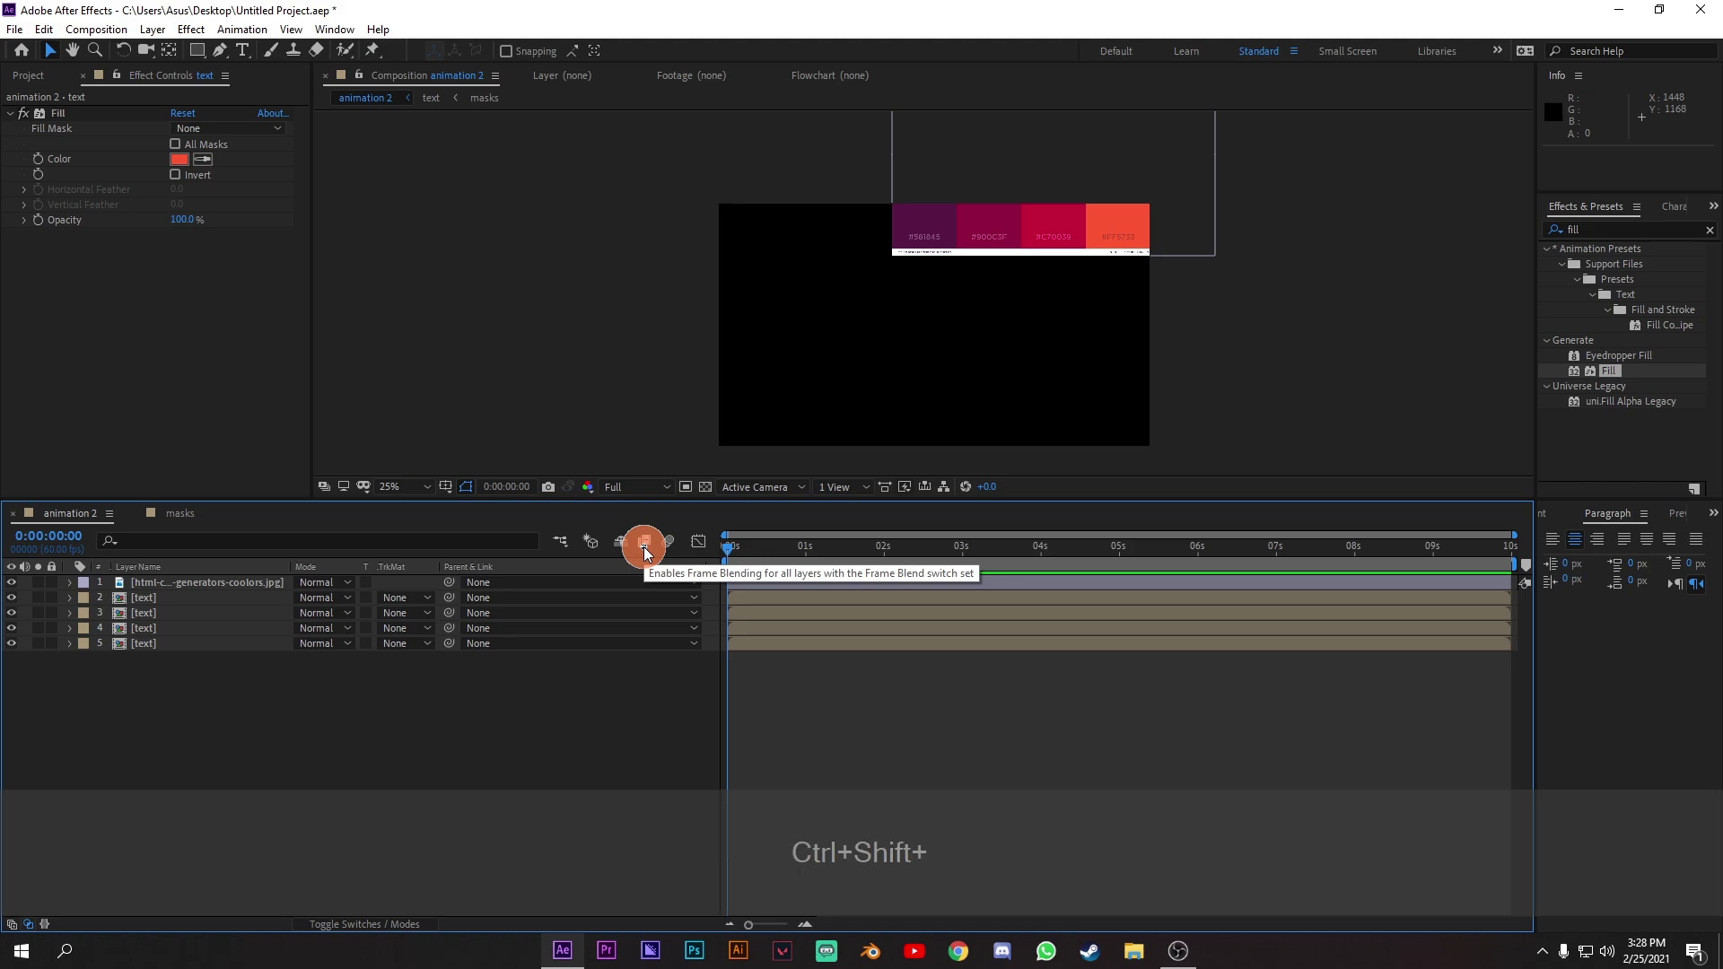
pyautogui.hotkey('ctrl', 'shift', 'Right')
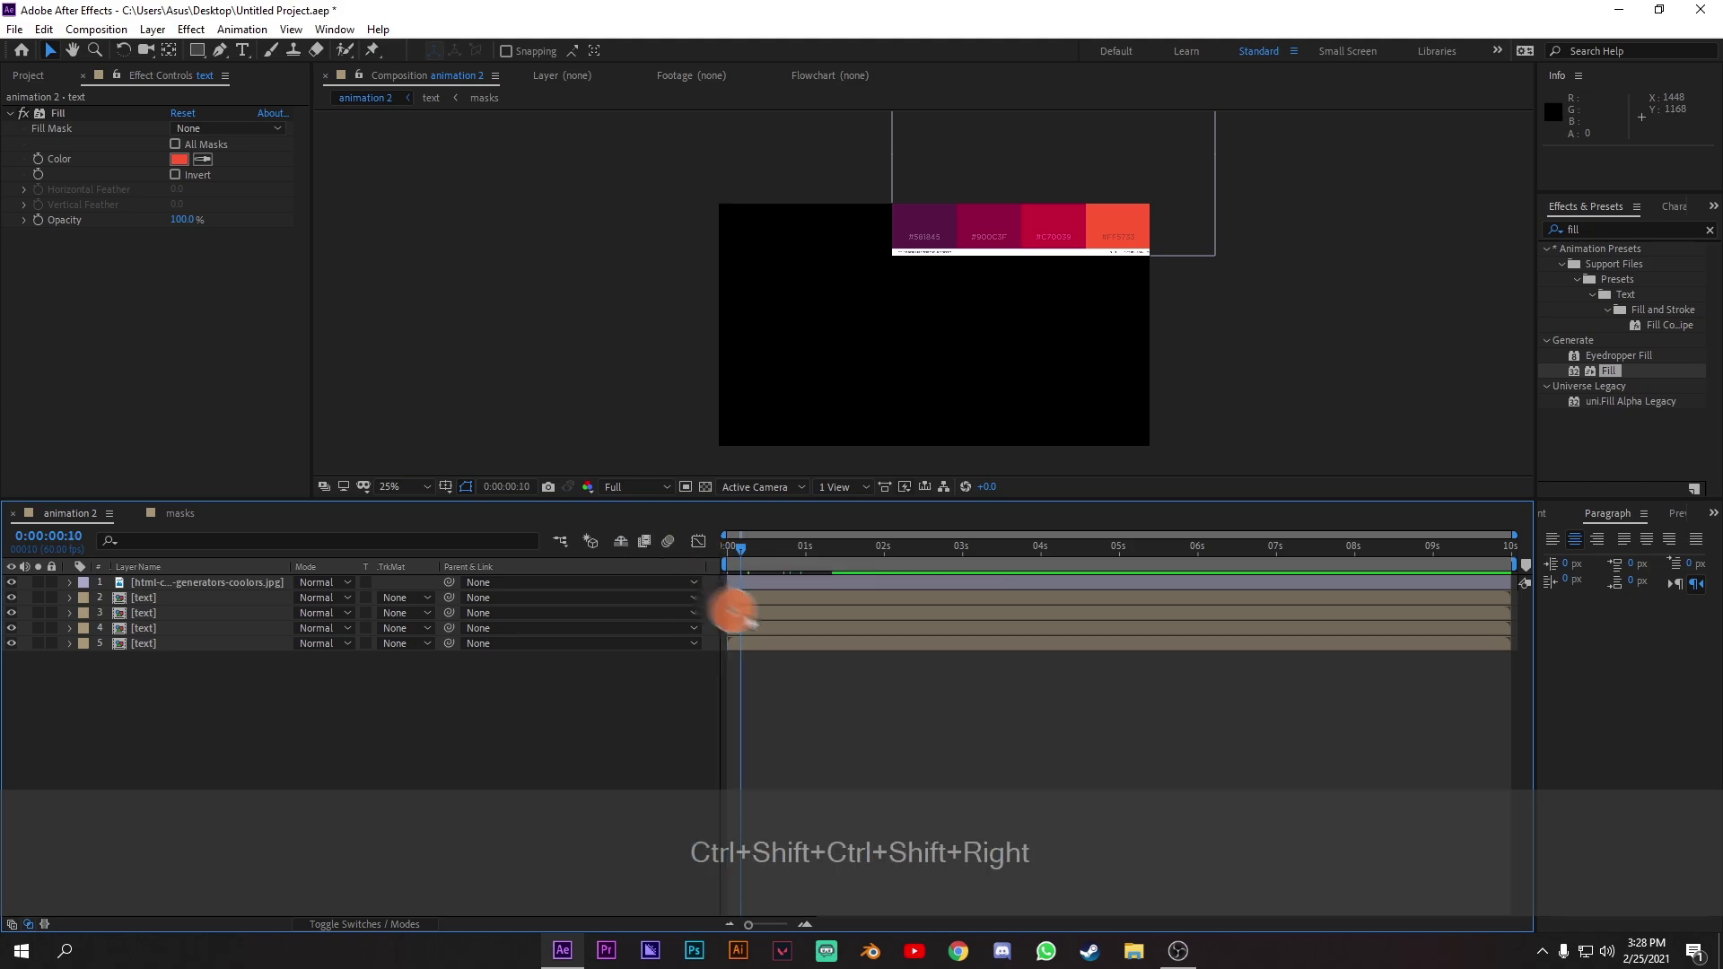
pyautogui.moveTo(743, 625); pyautogui.dragTo(805, 608)
pyautogui.hotkey('ctrl', 'shift', 'Right')
pyautogui.hotkey('ctrl', 'shift', 'Right')
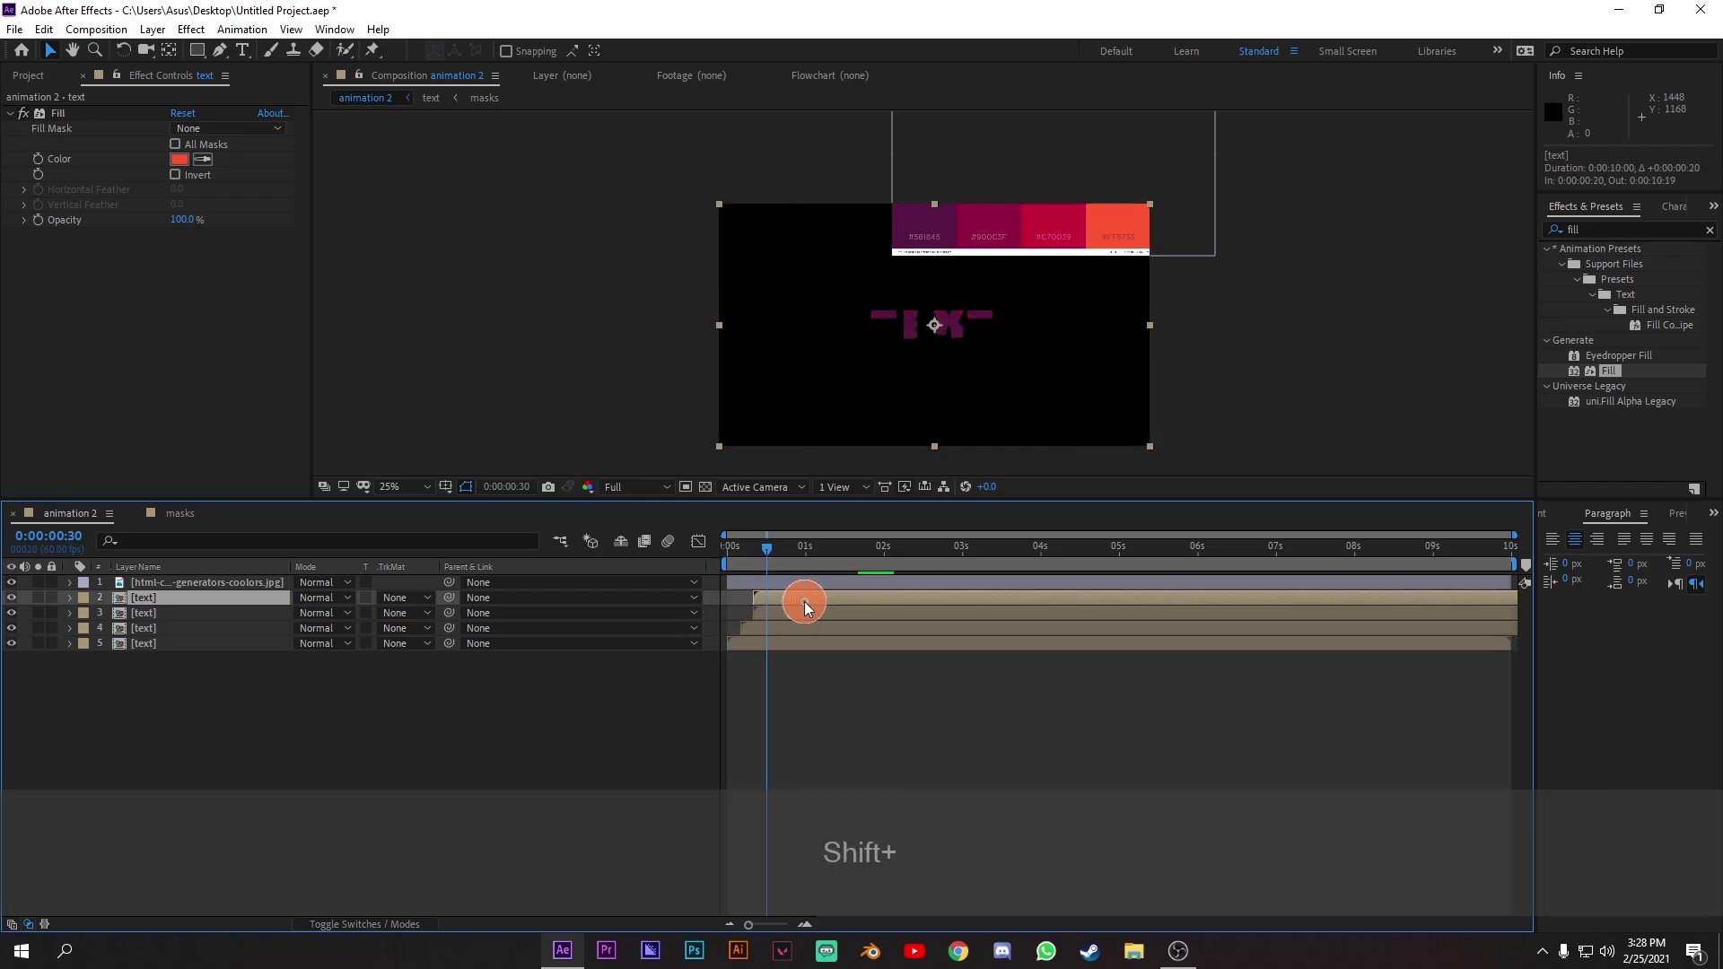
# Hide the palette image layer and preview the staggered color reveal from the start.
pyautogui.click(11, 582)
pyautogui.moveTo(767, 547); pyautogui.dragTo(705, 560)
pyautogui.click(654, 547)
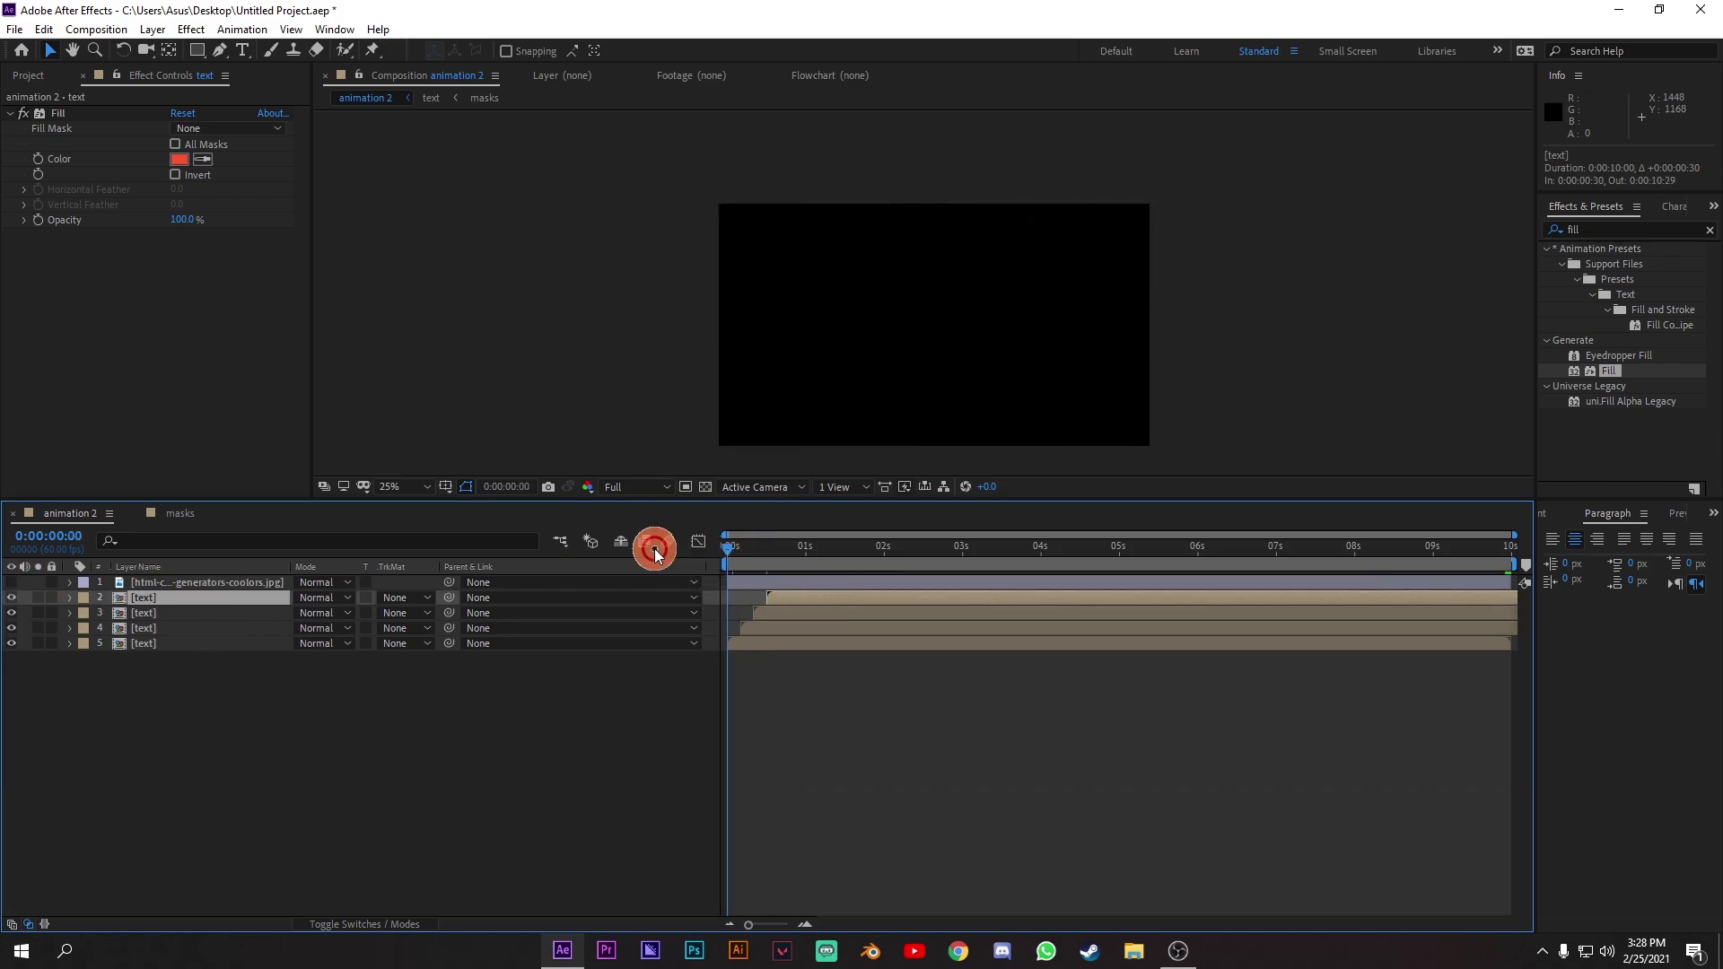
pyautogui.press('space')
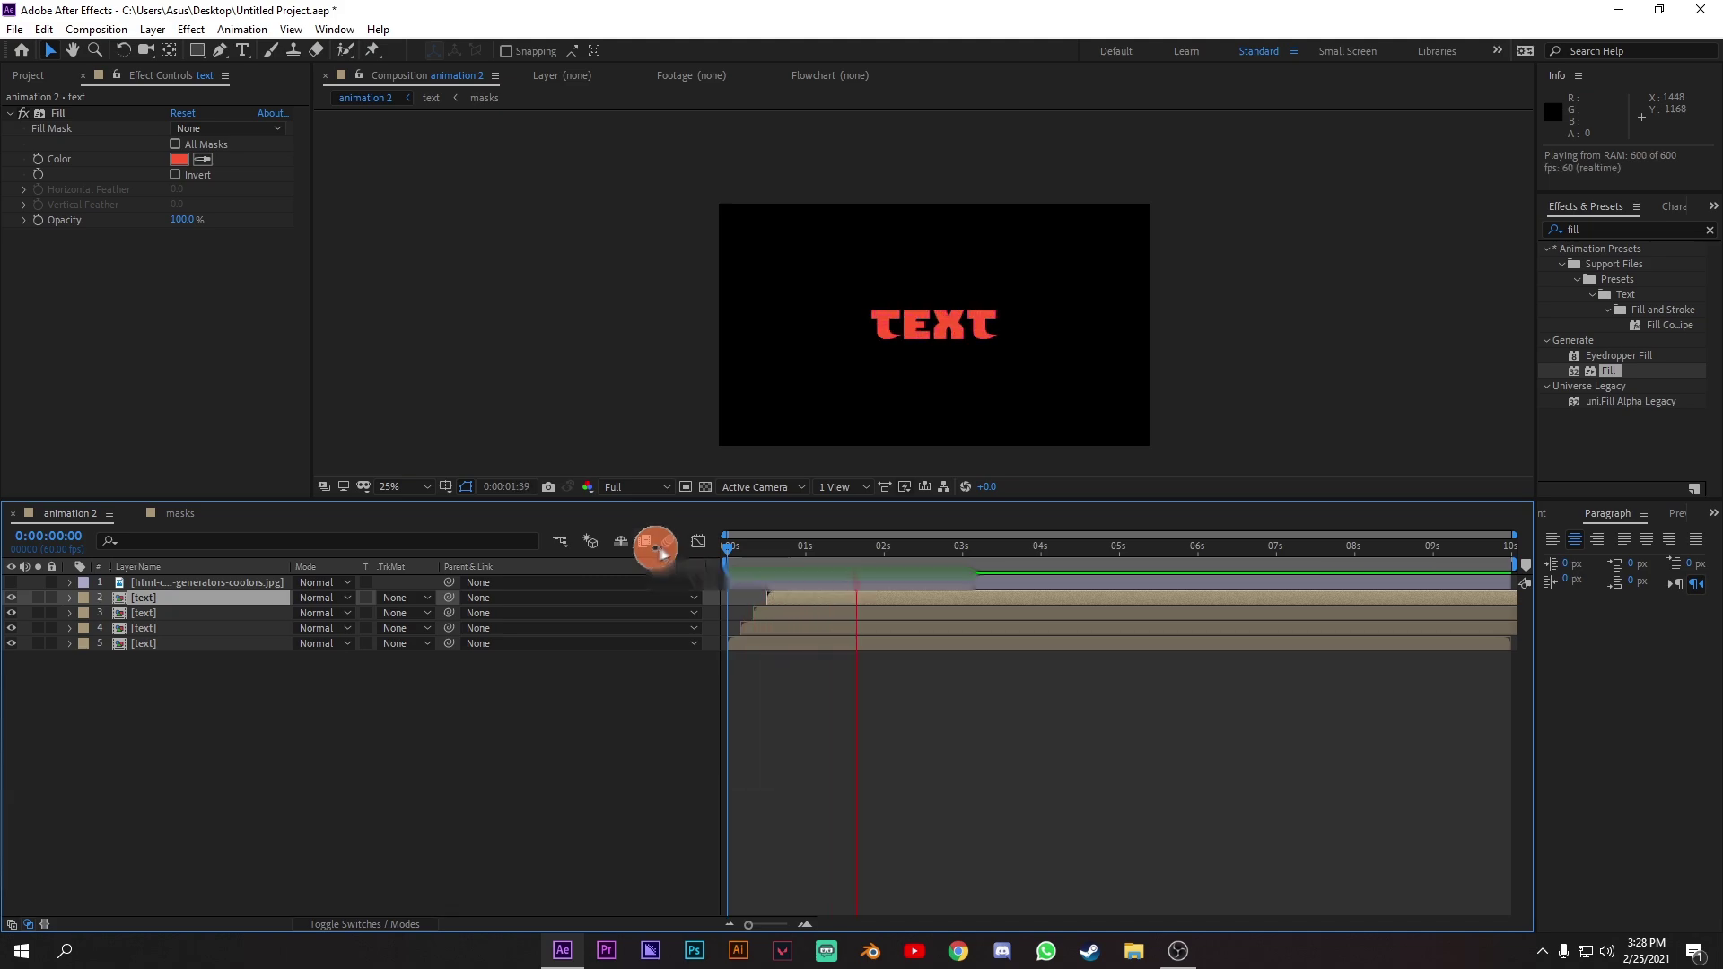
pyautogui.scroll(2, 963, 386)
pyautogui.press('space')
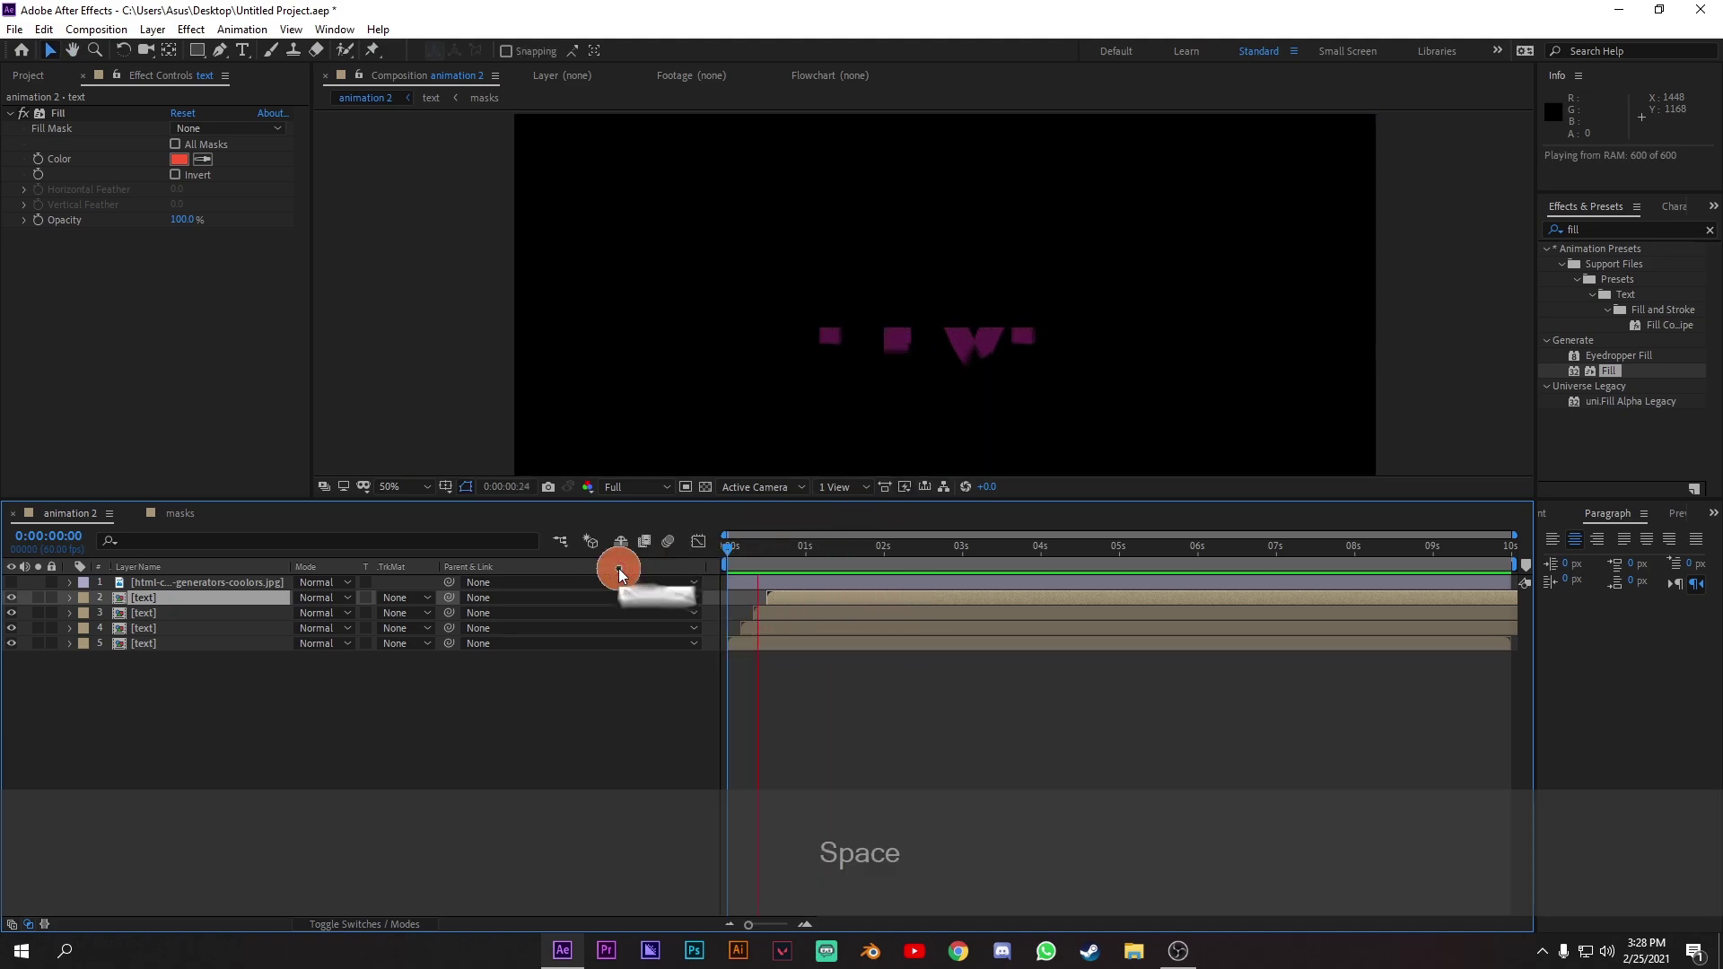
pyautogui.press('space')
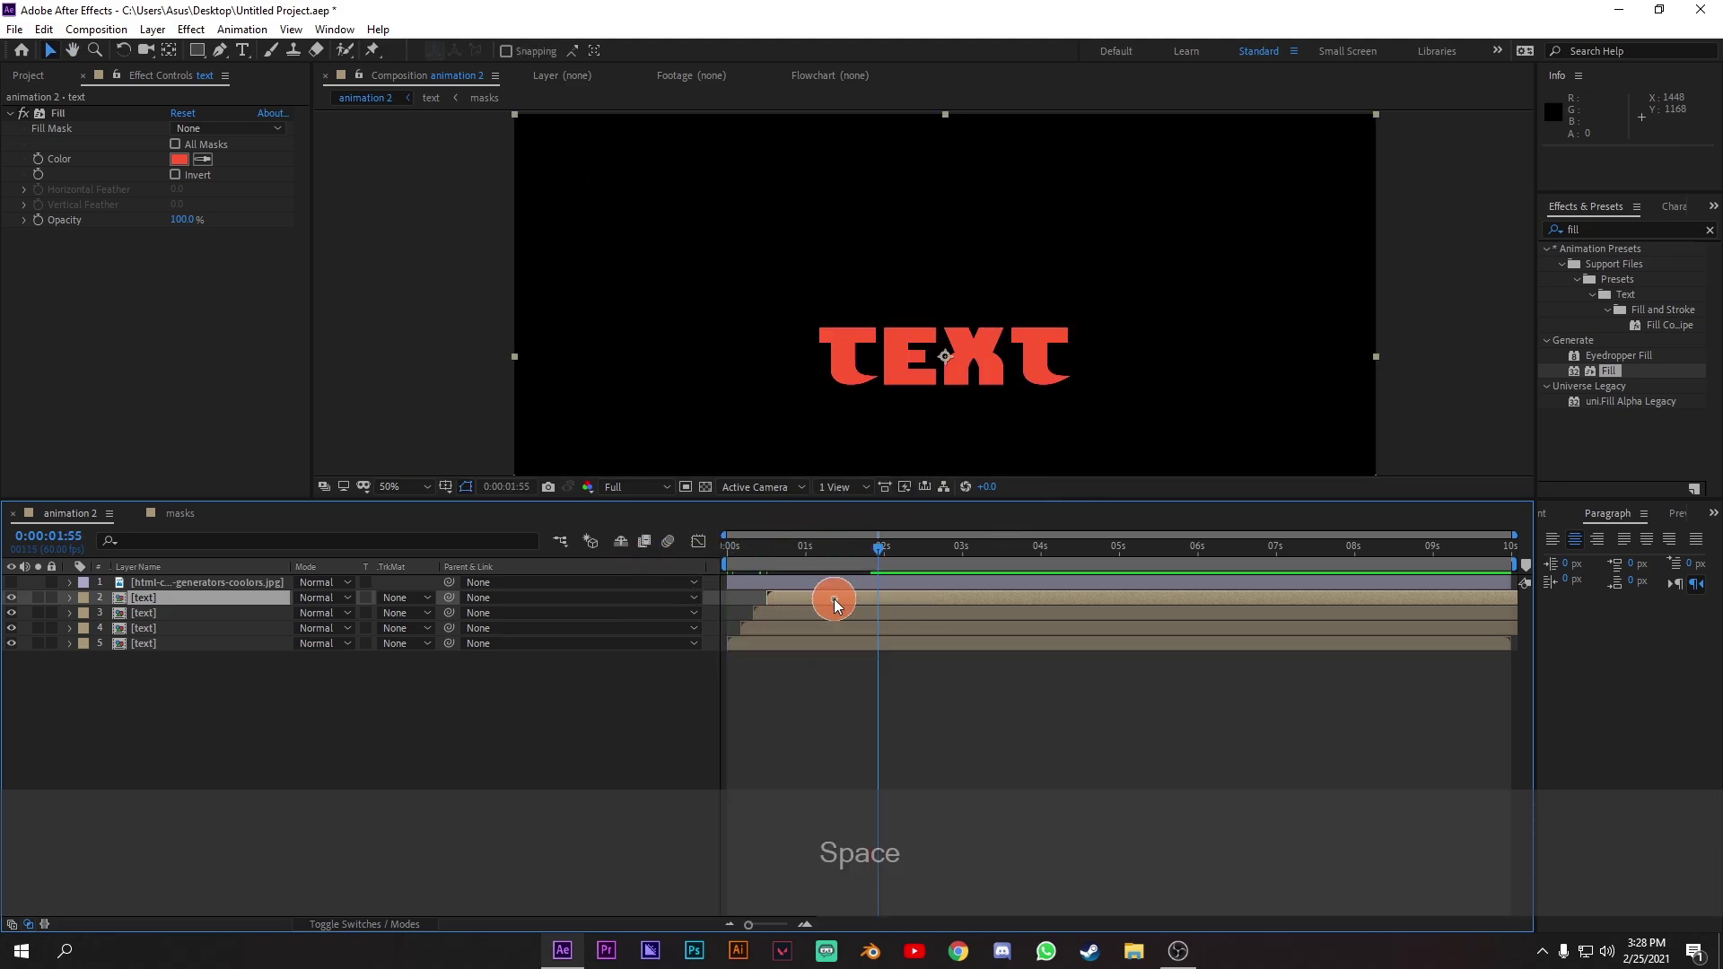
# Apply the Glow effect to the uppermost "text" layer with Glow Threshold 91% and Glow Radius 116.
pyautogui.hotkey('ctrl', 'space')
pyautogui.write('d')
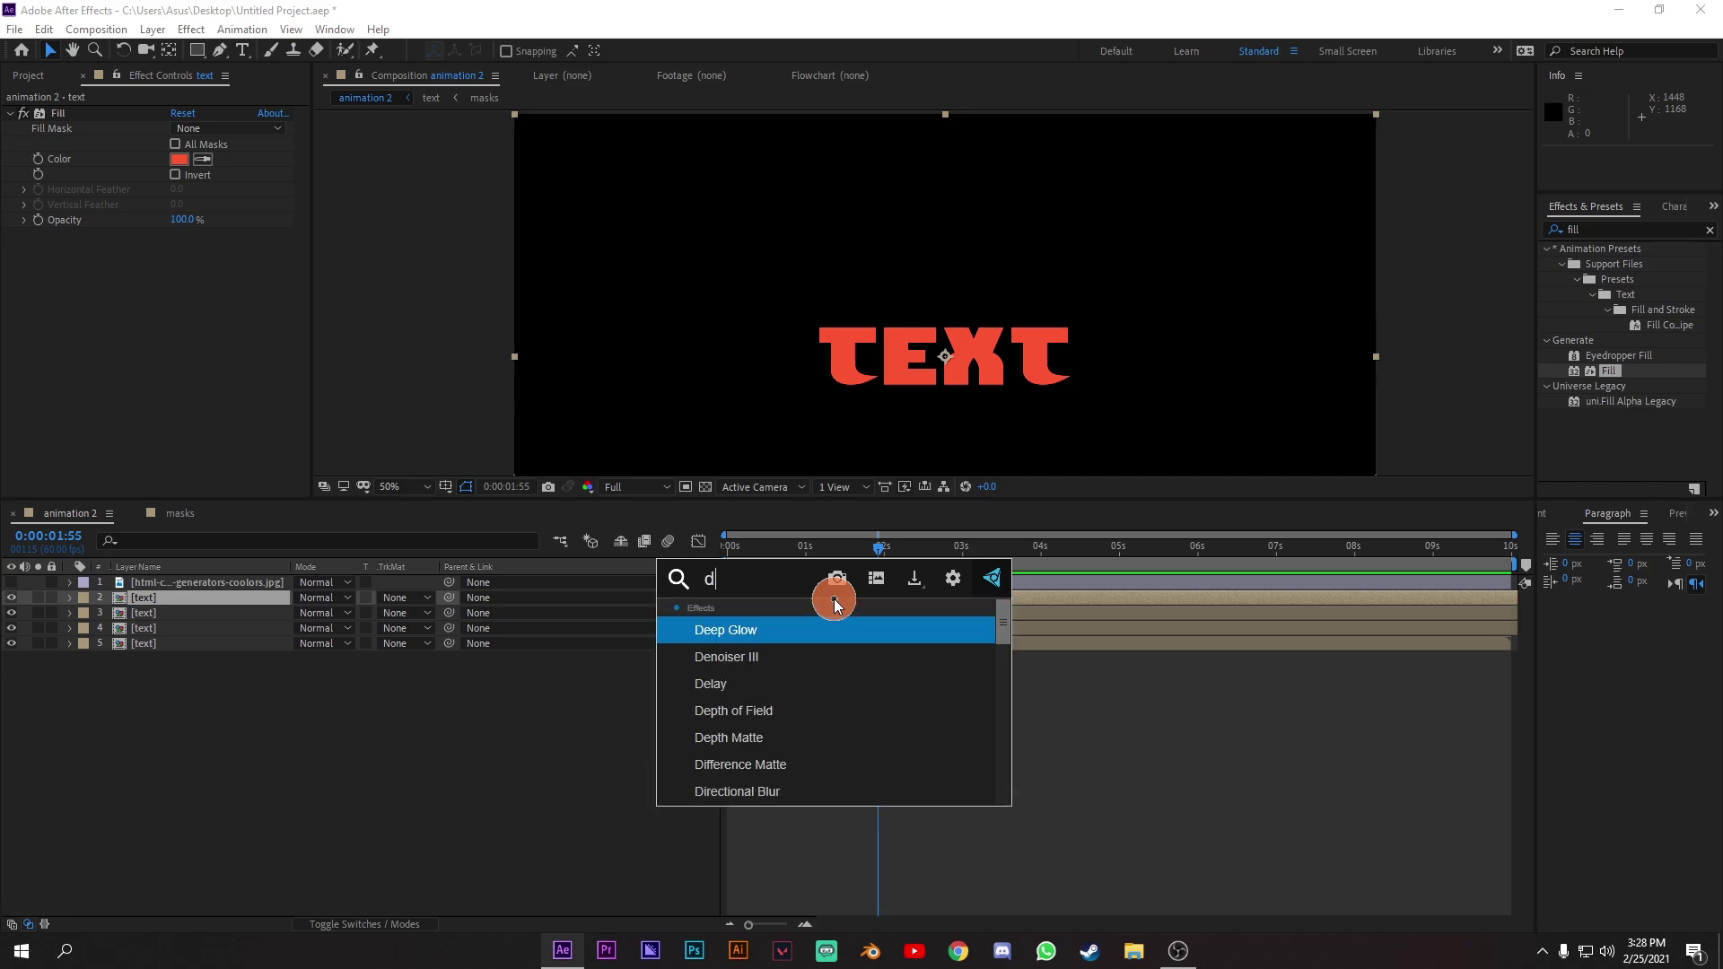
pyautogui.press('BackSpace')
pyautogui.write('glow')
pyautogui.click(837, 629)
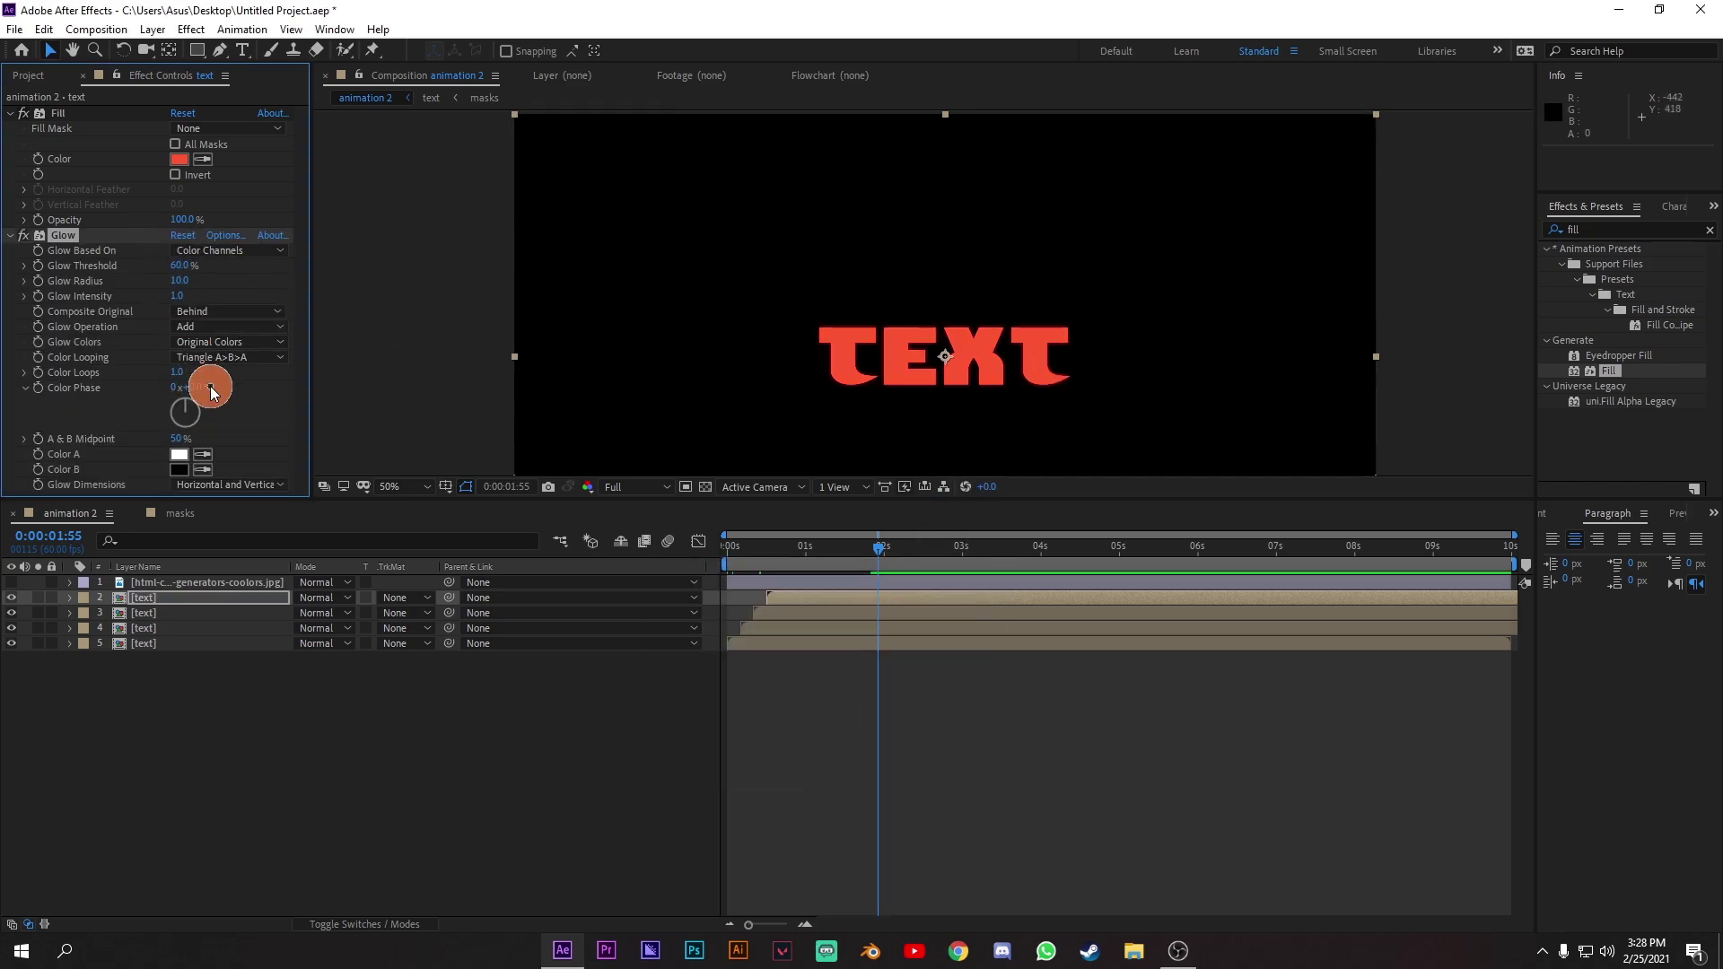
pyautogui.moveTo(202, 263); pyautogui.dragTo(260, 278)
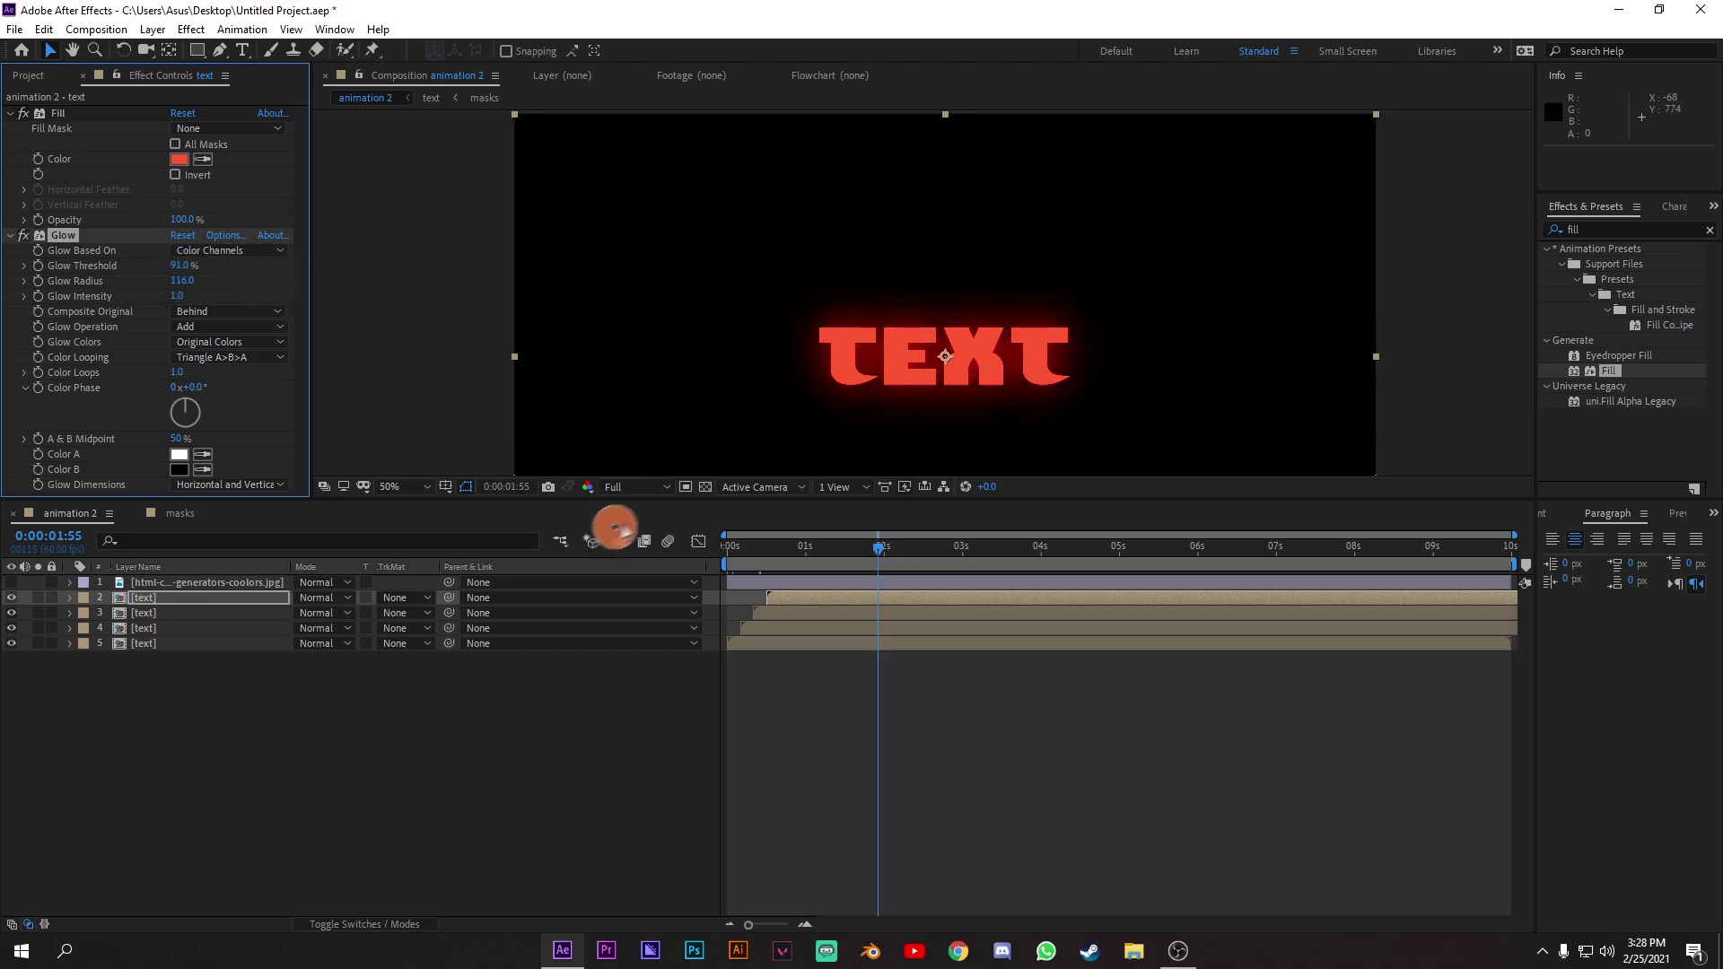
# Preview the glowing text reveal from the start and inspect it up close around 0:00:01:05.
pyautogui.press('space')
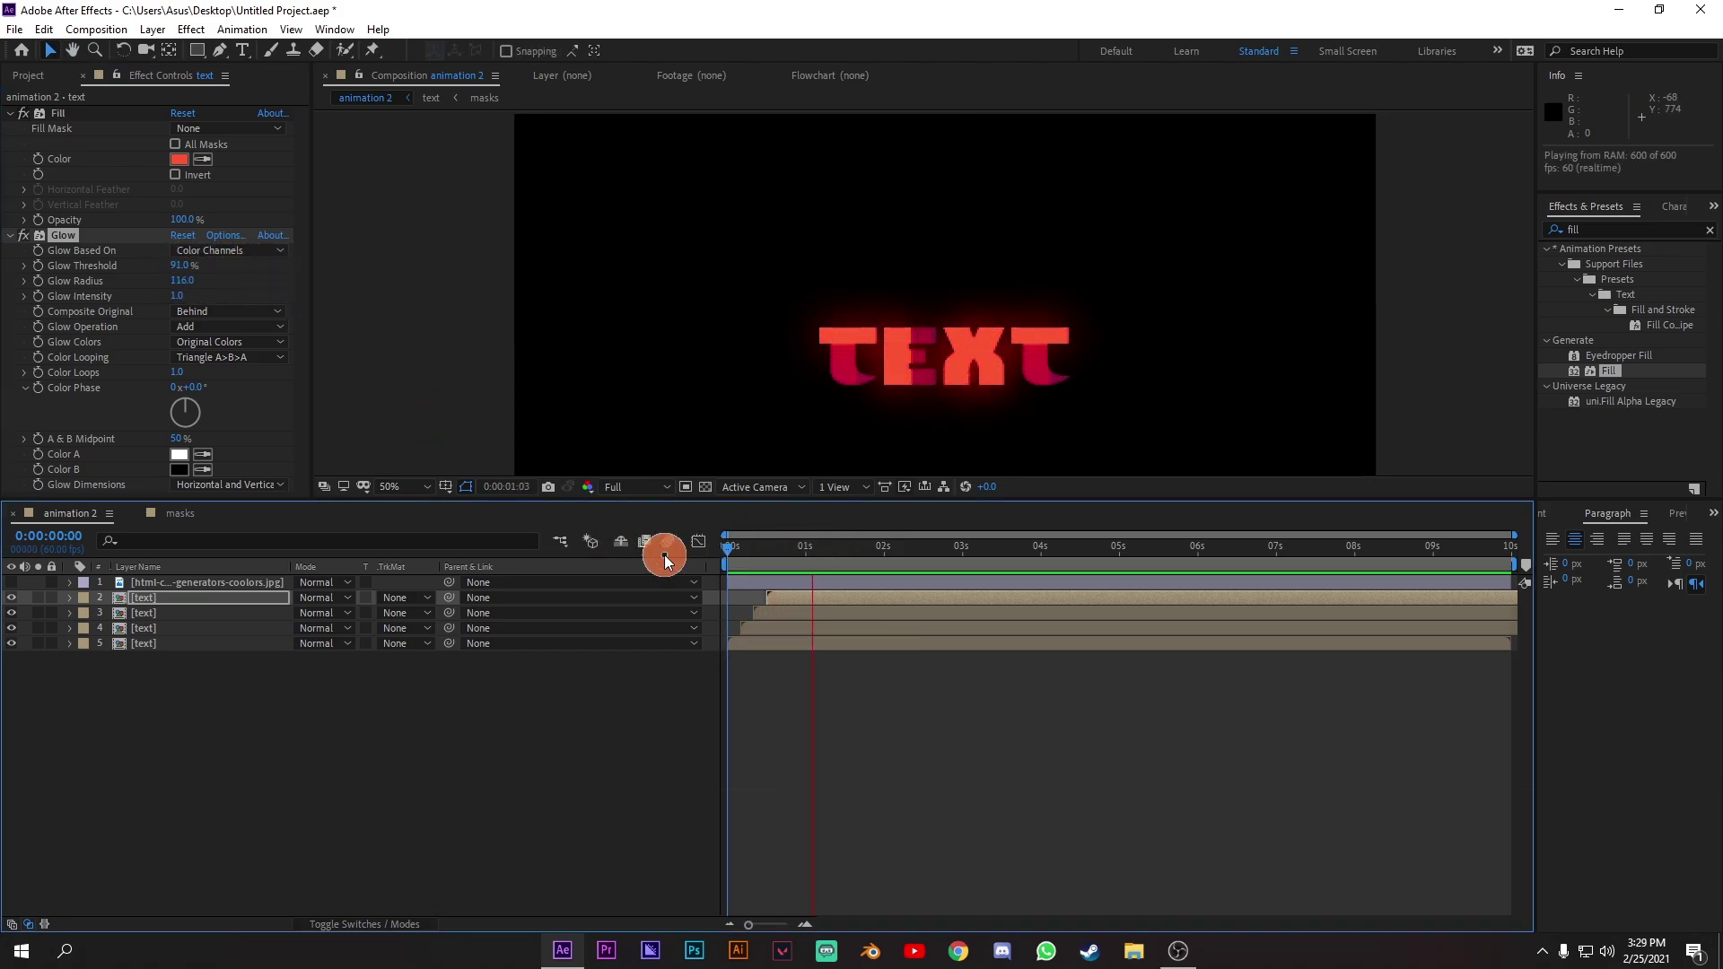
pyautogui.press('space')
pyautogui.scroll(-2, 1047, 411)
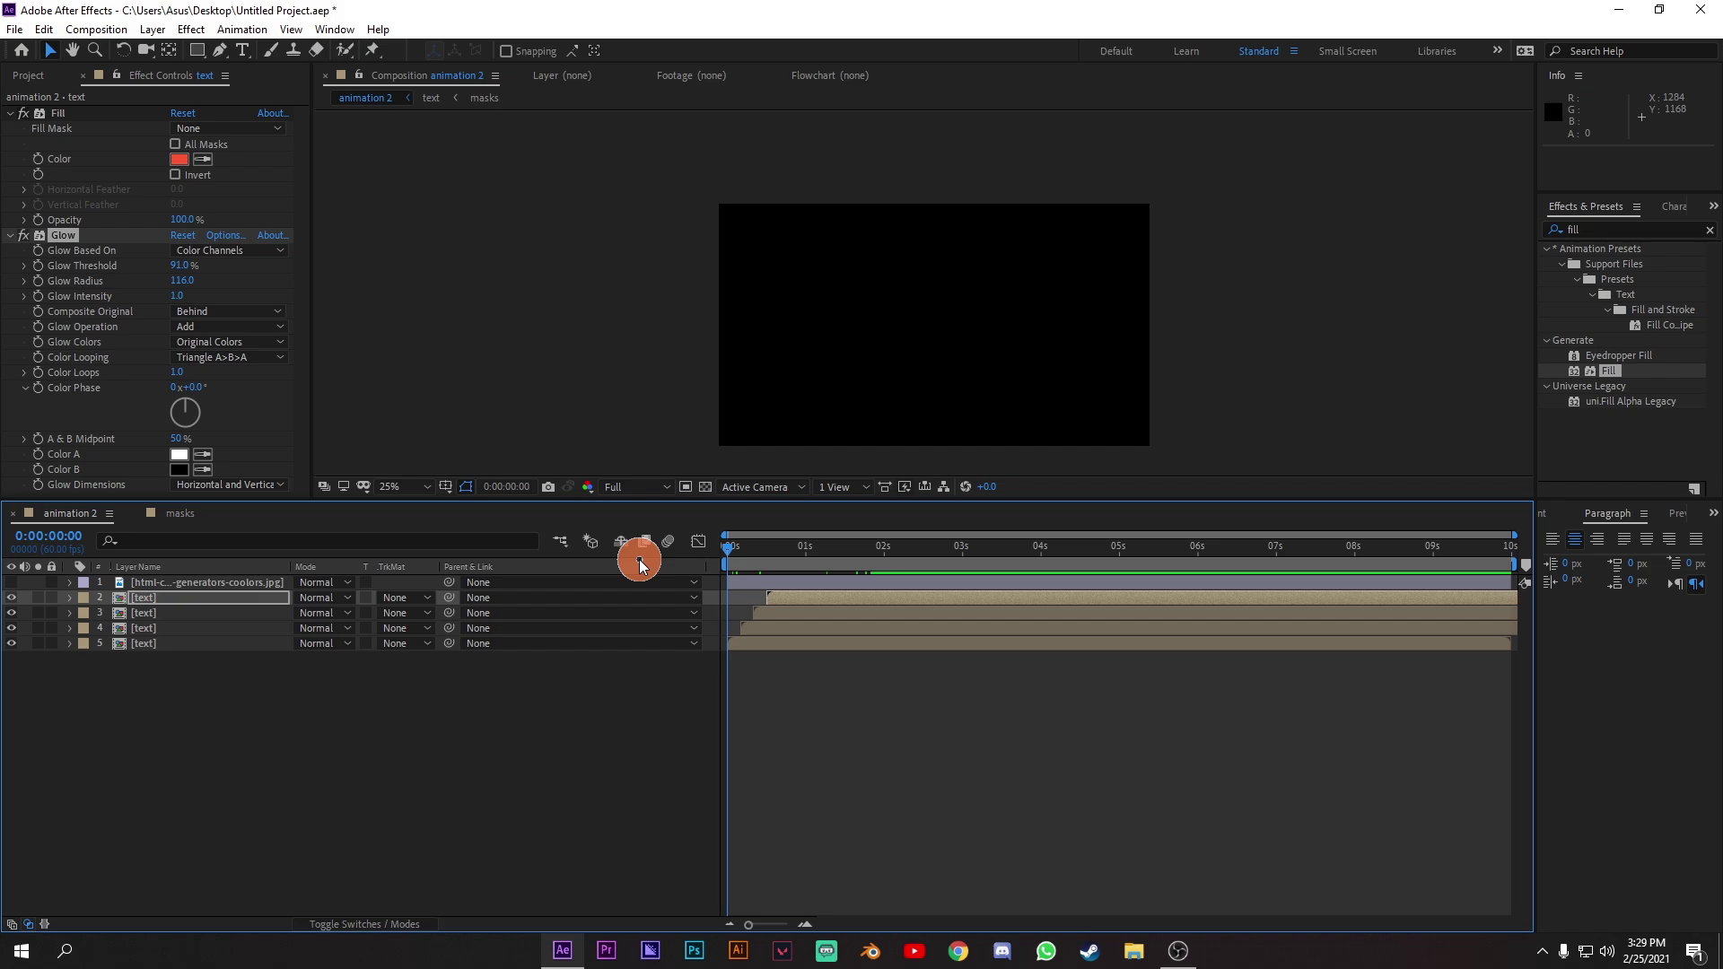
pyautogui.press('space')
pyautogui.press('space')
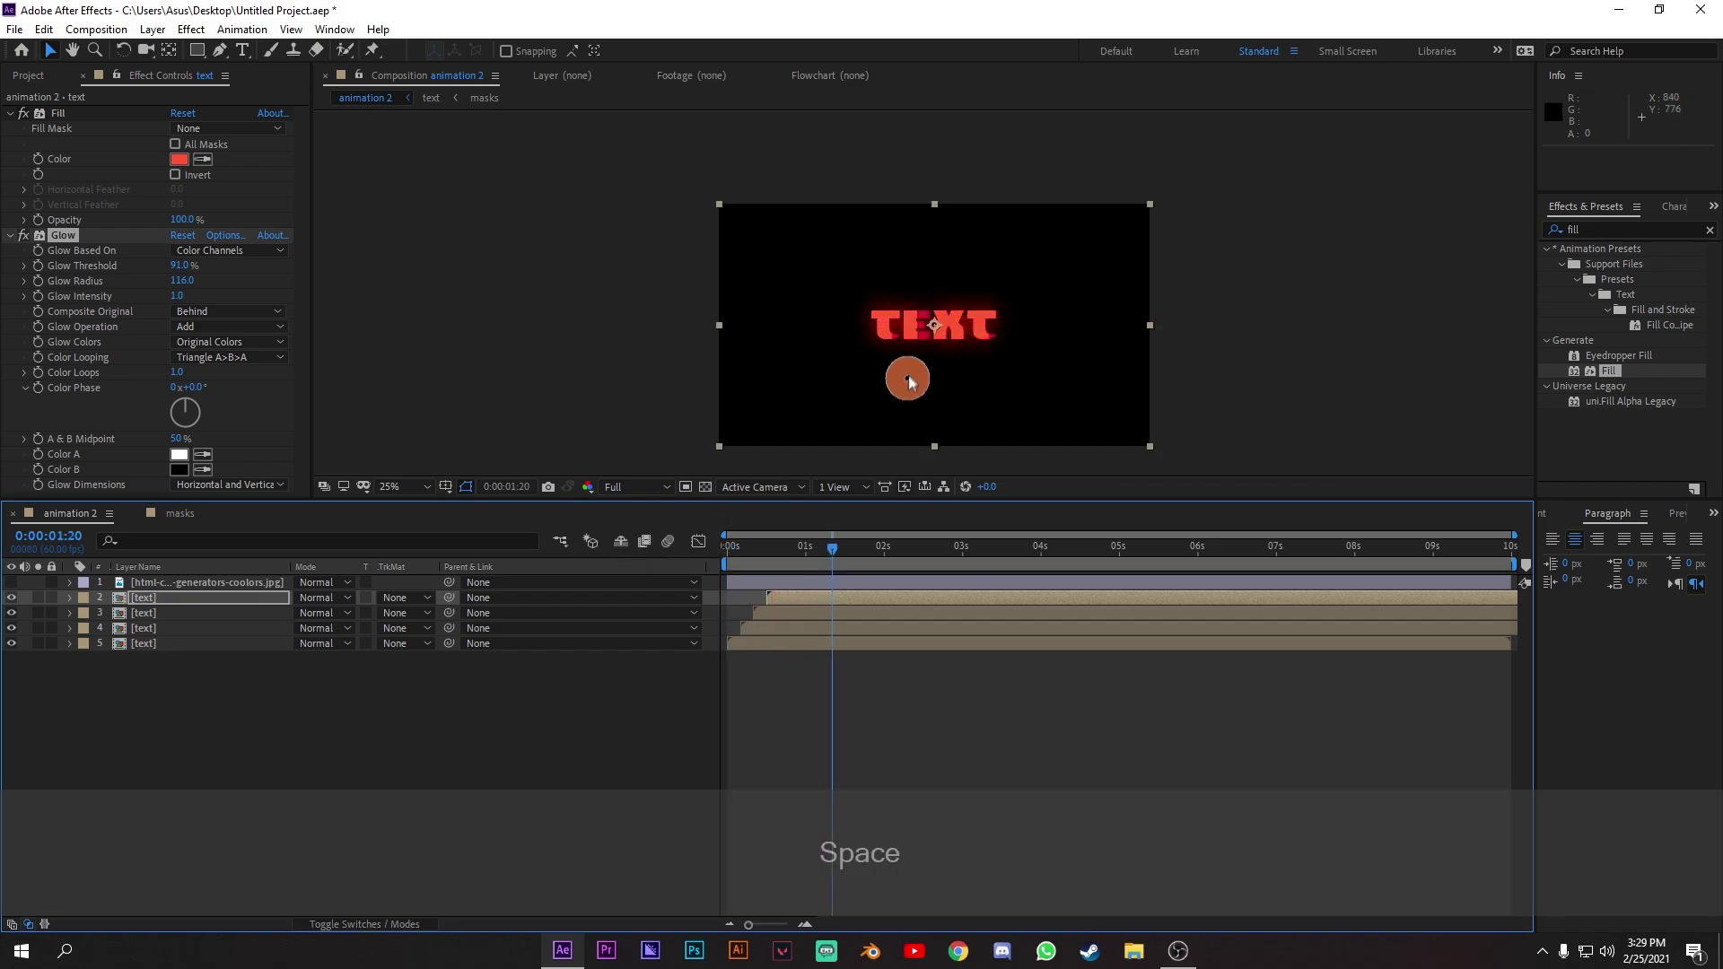
pyautogui.scroll(4, 1021, 316)
pyautogui.moveTo(815, 569)
pyautogui.mouseDown()
pyautogui.moveTo(691, 561)
pyautogui.moveTo(812, 565)
pyautogui.mouseUp()
pyautogui.press('space')
pyautogui.scroll(-4, 990, 308)
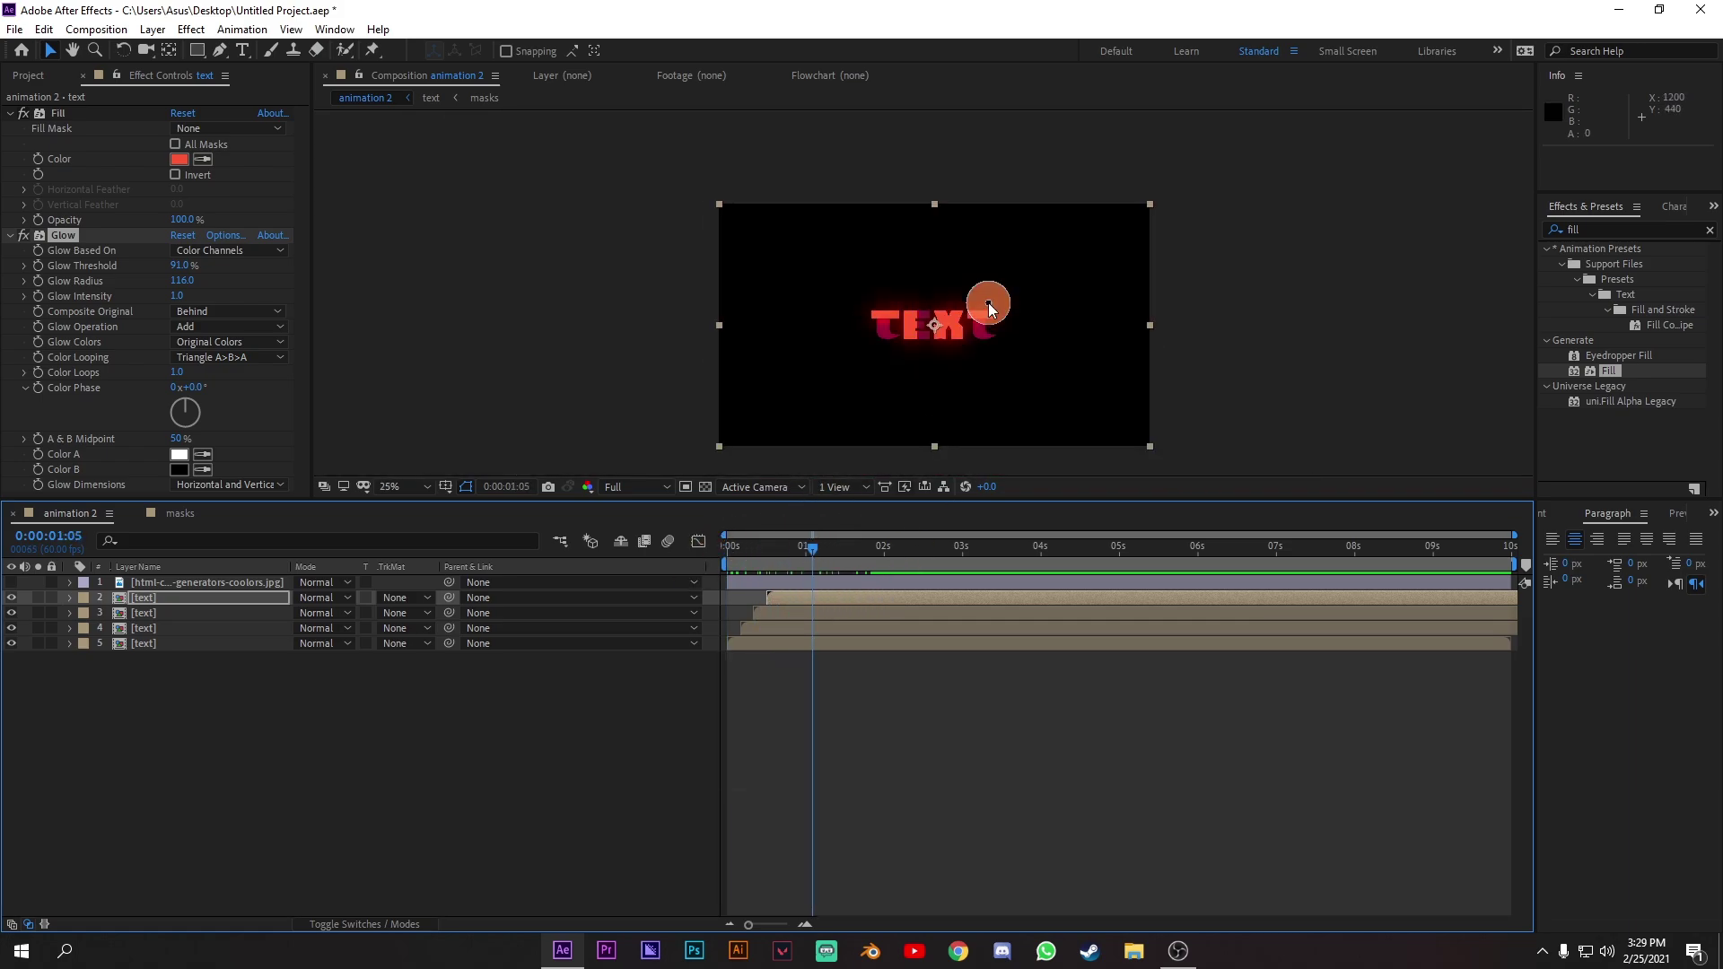